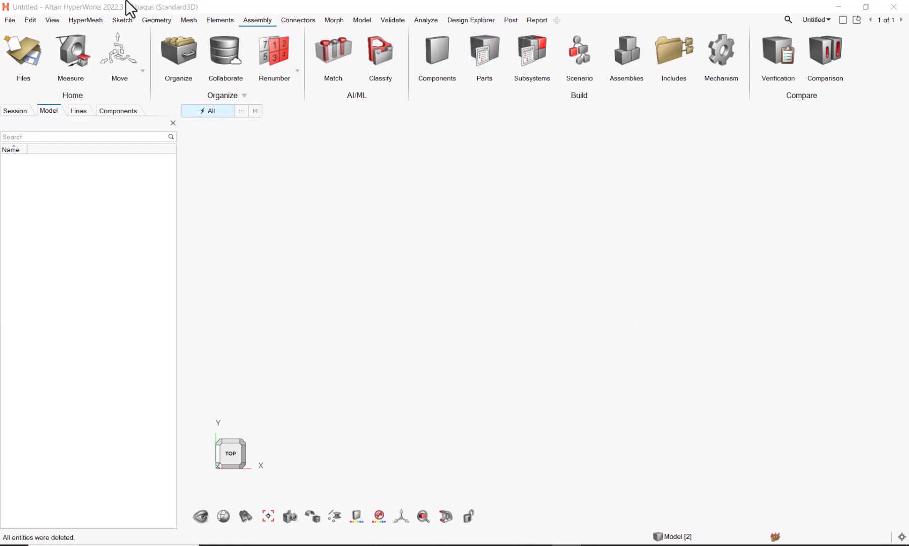
# Set the solver interface to Abaqus with the Standard3D profile.
pyautogui.click(11, 21)
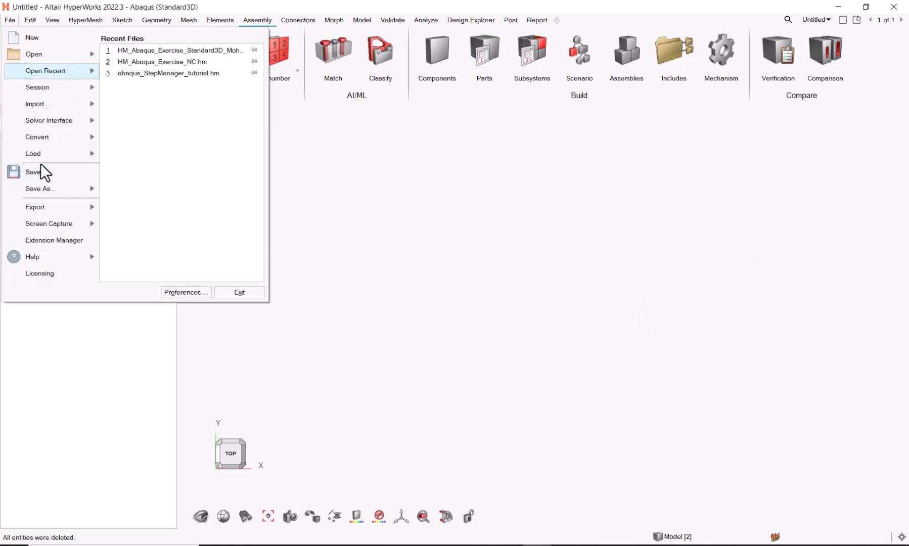
pyautogui.moveTo(70, 119)
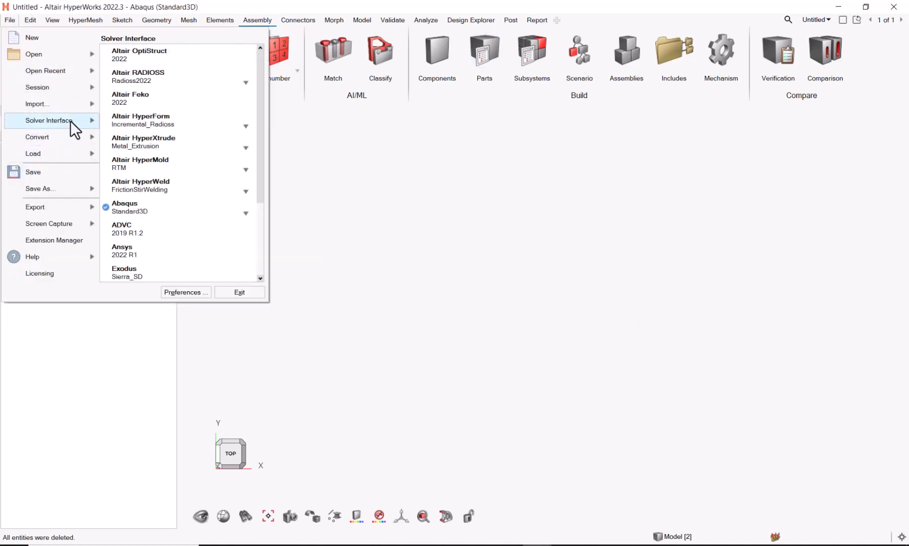
pyautogui.click(246, 210)
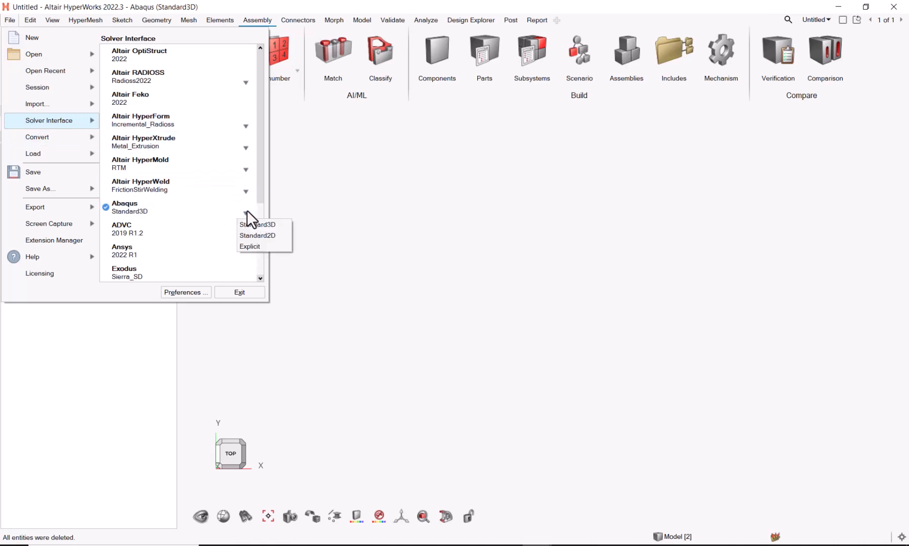
pyautogui.click(272, 226)
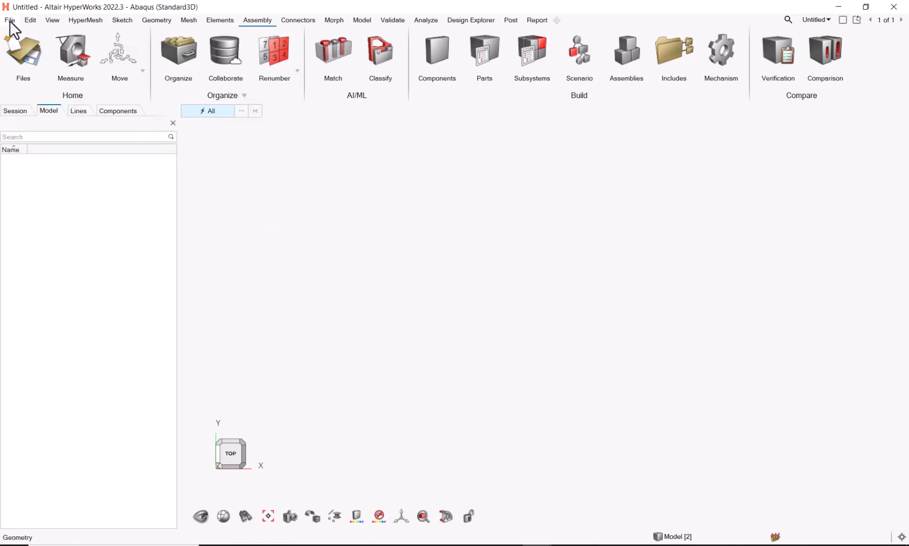
# Open the model file HM_Abaqus_Exercise_NC and centre the model in view.
pyautogui.click(26, 46)
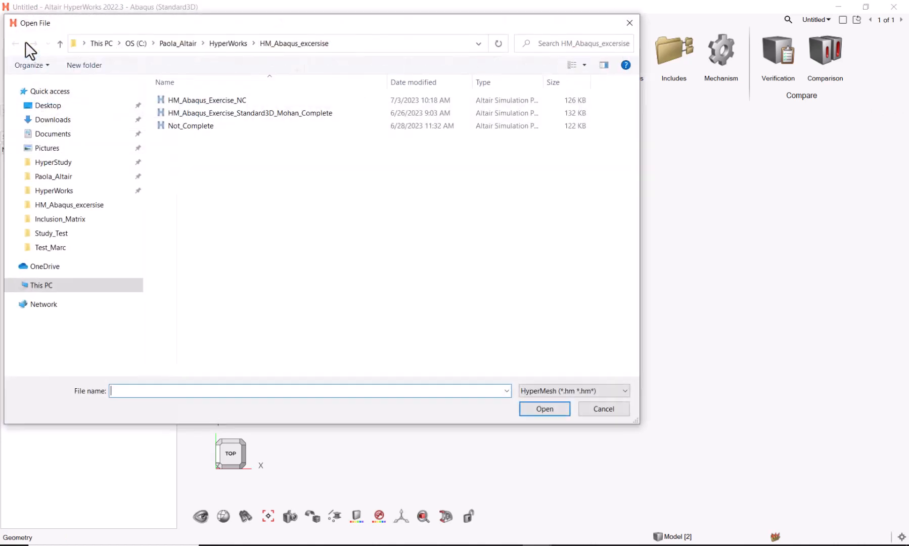
pyautogui.click(222, 100)
pyautogui.click(544, 409)
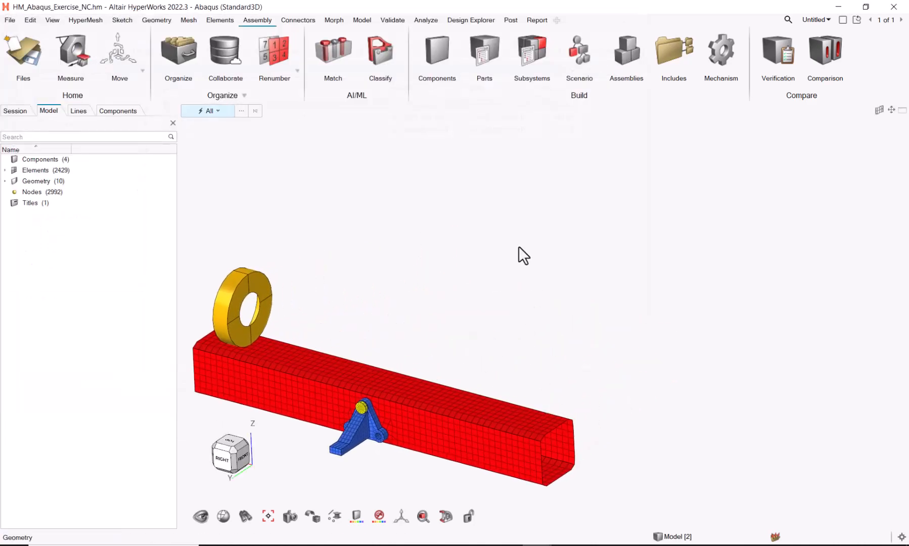
pyautogui.moveTo(387, 339); pyautogui.dragTo(561, 228, button='right')
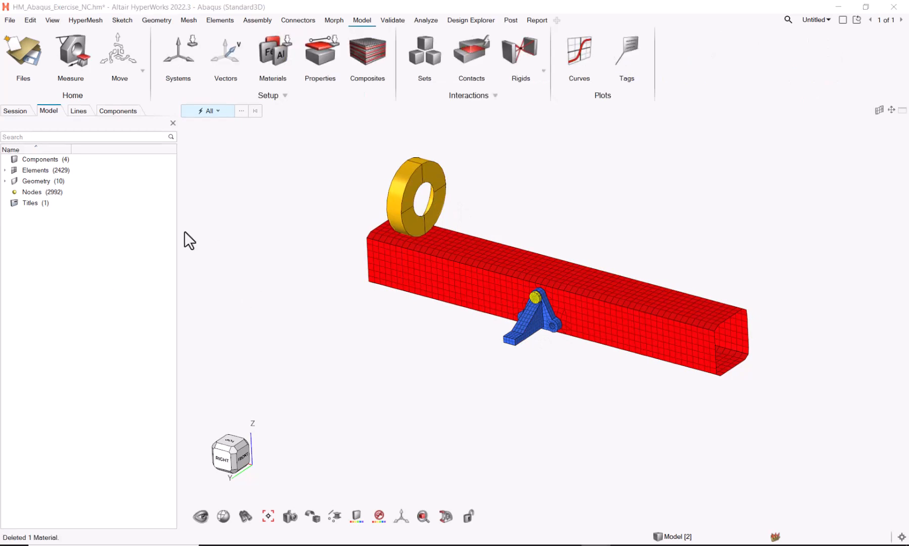
# Create a material named Steel with the ABAQUS_MATERIAL card image and a density of 7.8e-09.
pyautogui.rightClick(67, 283)
pyautogui.moveTo(96, 288)
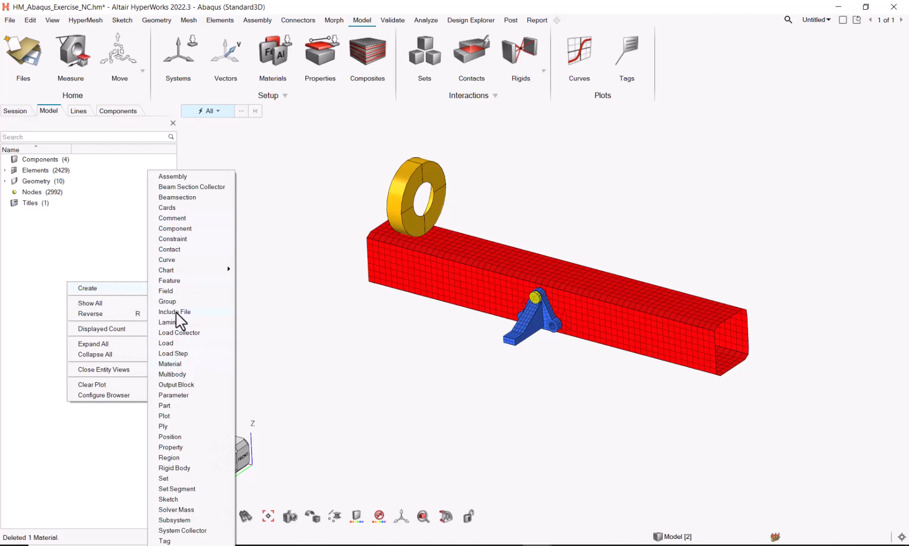
pyautogui.click(276, 49)
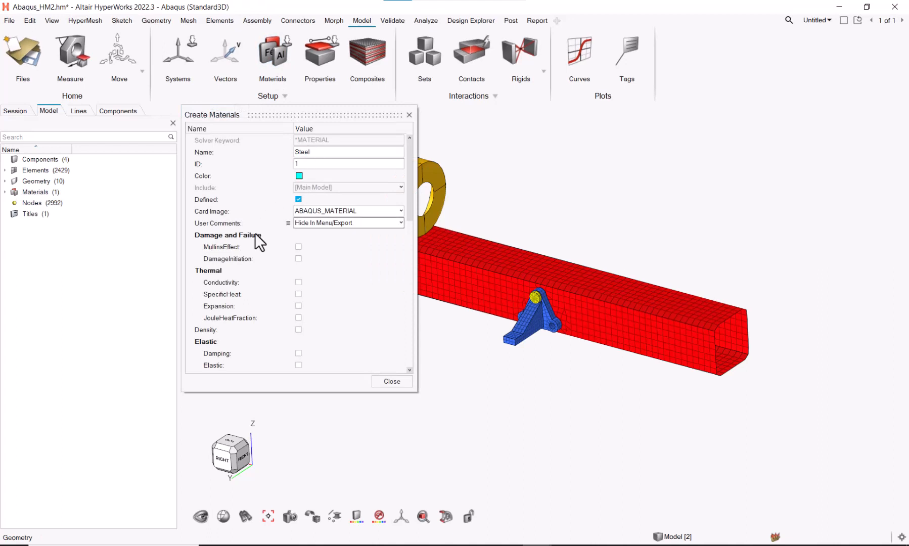
pyautogui.click(298, 329)
pyautogui.scroll(-3, 306, 303)
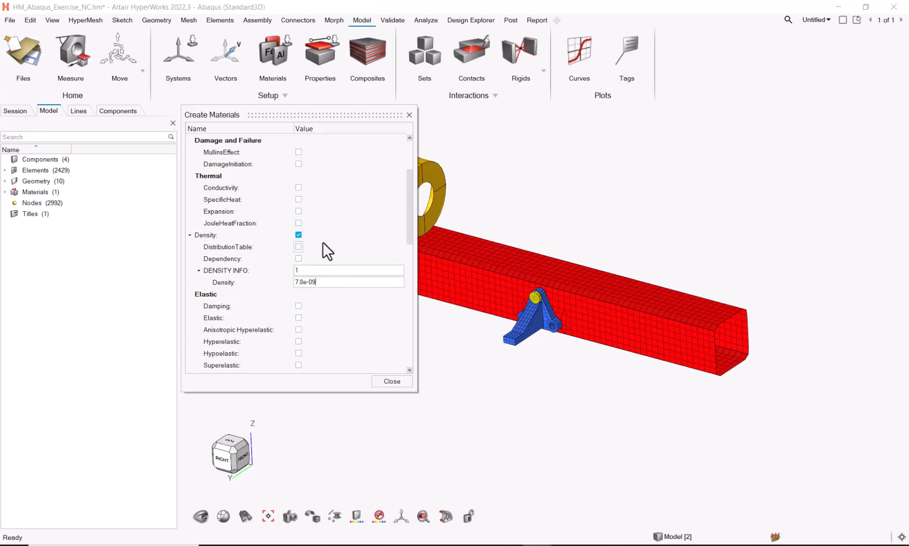
# Enable isotropic elastic behaviour for Steel with E of 210000 and NU of 0.3.
pyautogui.scroll(-2, 284, 249)
pyautogui.click(298, 270)
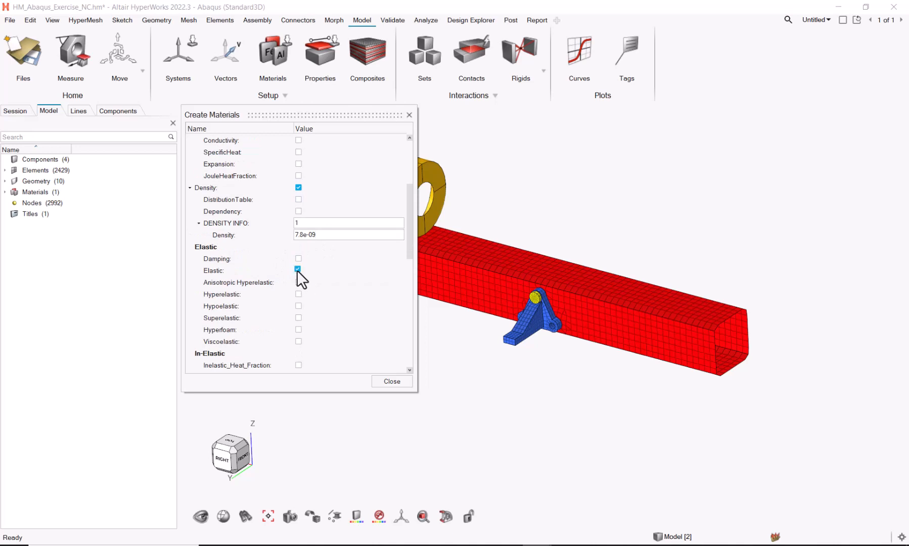
pyautogui.scroll(-2, 302, 275)
pyautogui.click(312, 294)
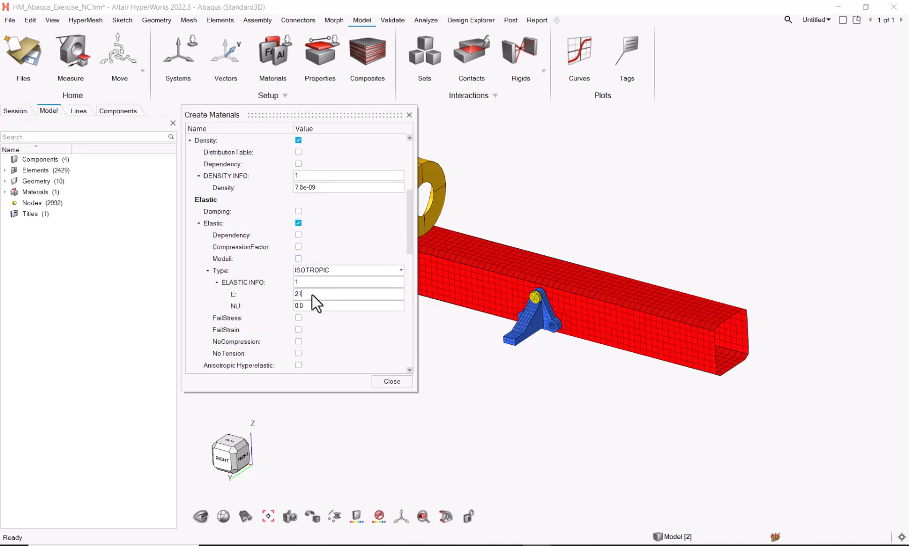
pyautogui.write('210000')
pyautogui.click(312, 305)
pyautogui.write('.3')
# Enable plasticity for Steel with the Hardening optional parameter and three plastic data cards.
pyautogui.scroll(-4, 308, 286)
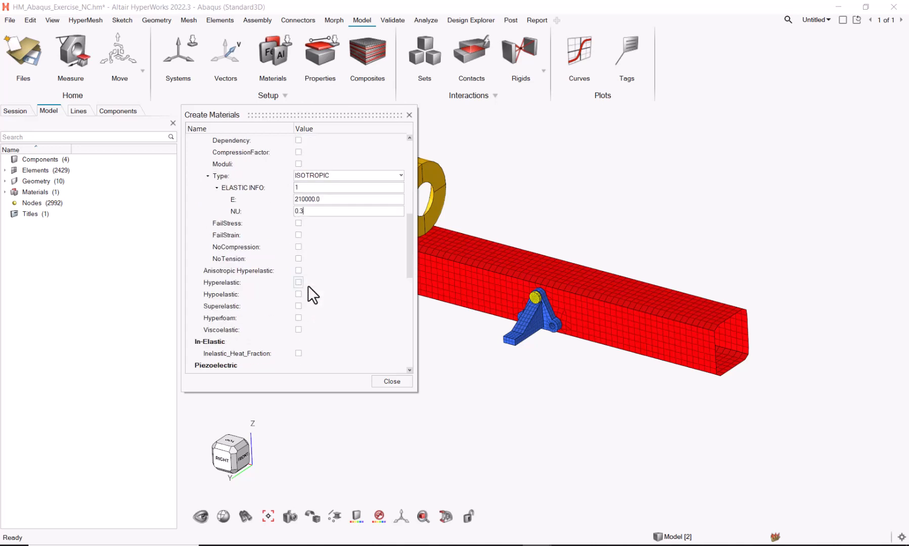
pyautogui.scroll(-2, 308, 285)
pyautogui.scroll(-2, 280, 328)
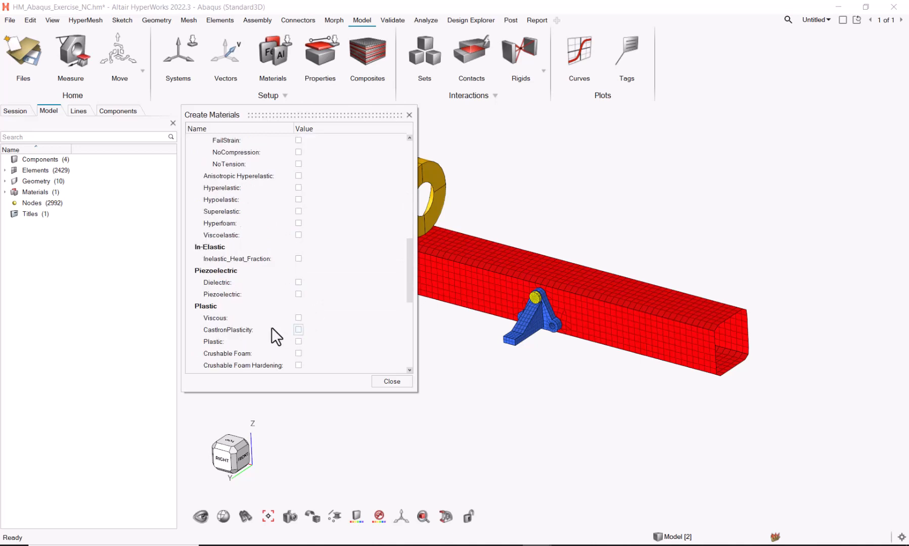
pyautogui.scroll(1, 303, 333)
pyautogui.scroll(-4, 323, 308)
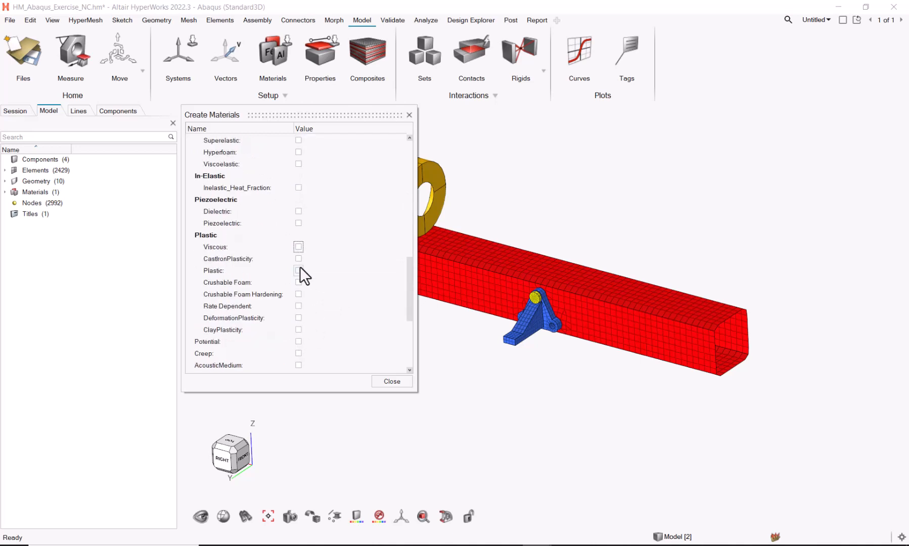
pyautogui.click(299, 271)
pyautogui.click(342, 282)
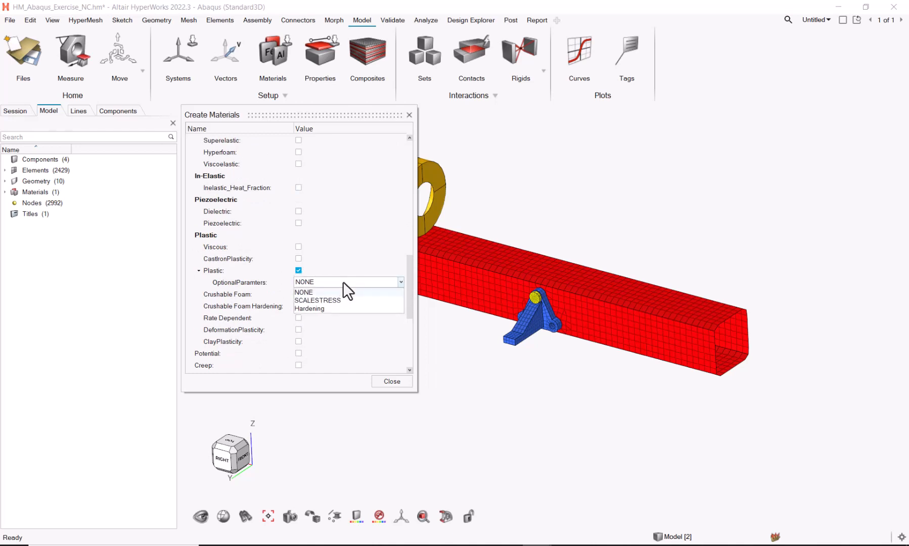
pyautogui.click(329, 309)
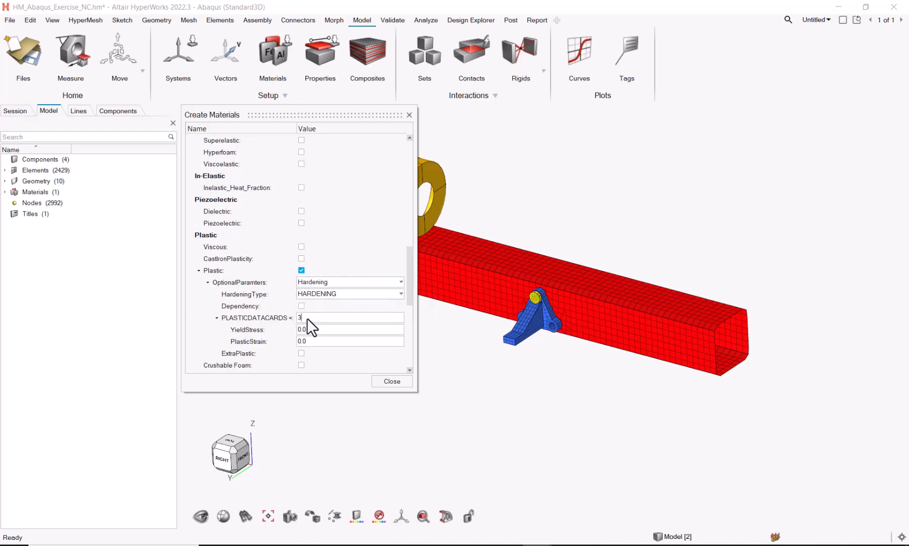
pyautogui.press('Return')
# Fill the three yield stress rows of the plastic data table with 350, 480 and 490.
pyautogui.click(303, 327)
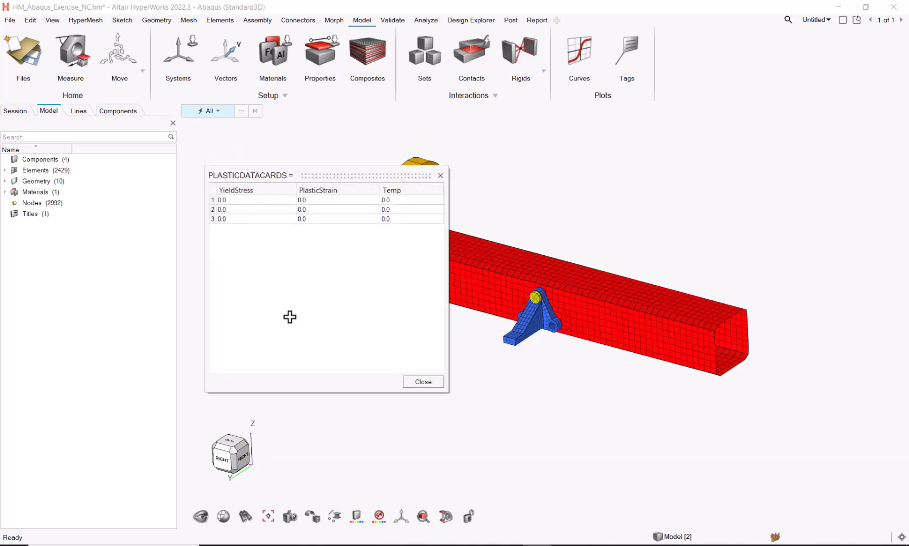
pyautogui.click(272, 198)
pyautogui.write('0')
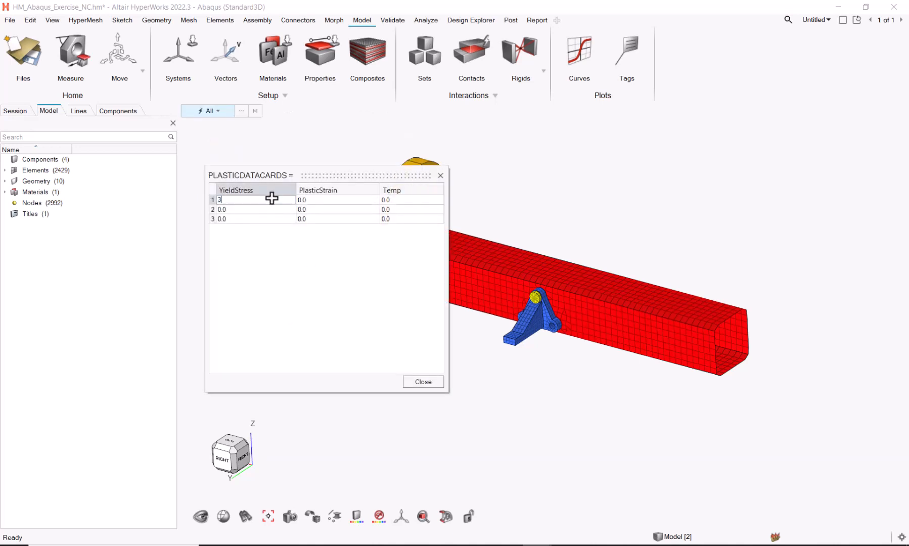
pyautogui.write('50')
pyautogui.click(267, 212)
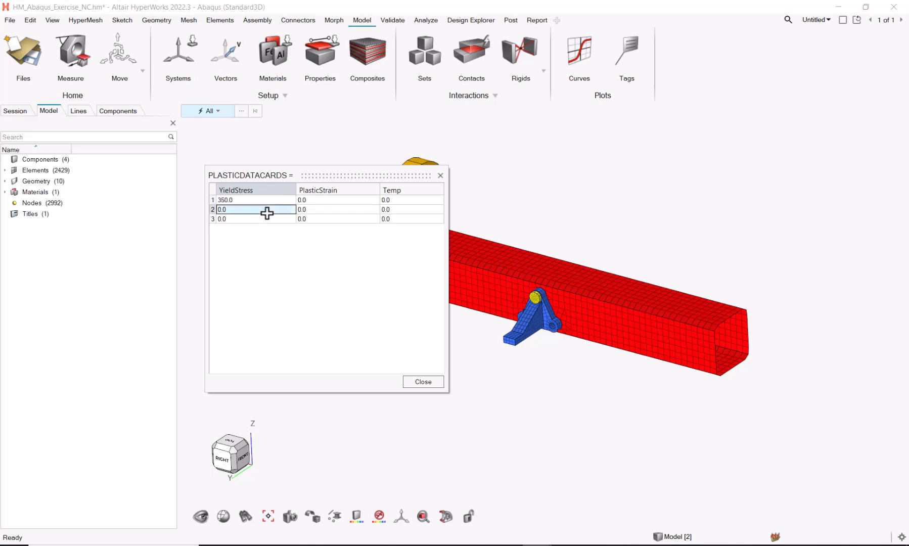
pyautogui.write('048')
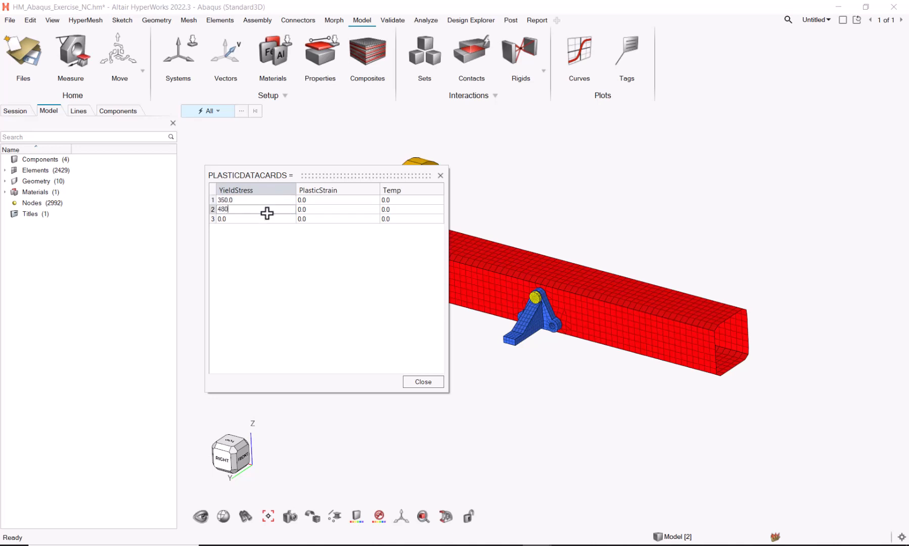
pyautogui.click(260, 222)
pyautogui.write('49')
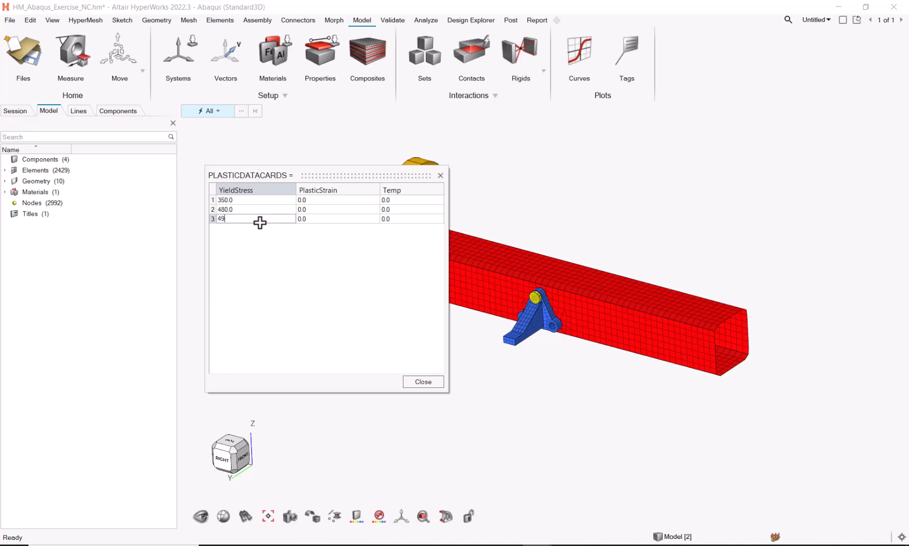
pyautogui.write('0')
# Enter plastic strains of 0.14 and 1.0 in the second and third rows, and close the Steel material definition.
pyautogui.click(327, 212)
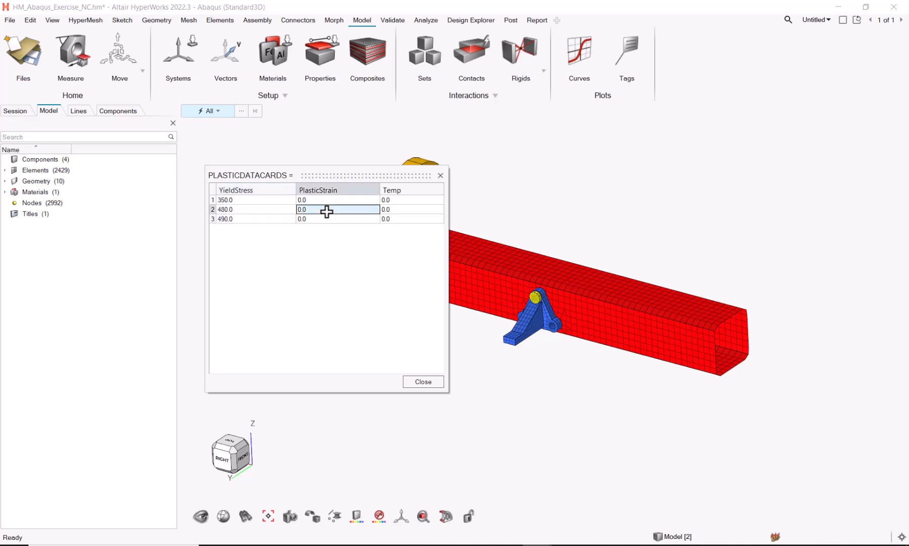
pyautogui.write('0')
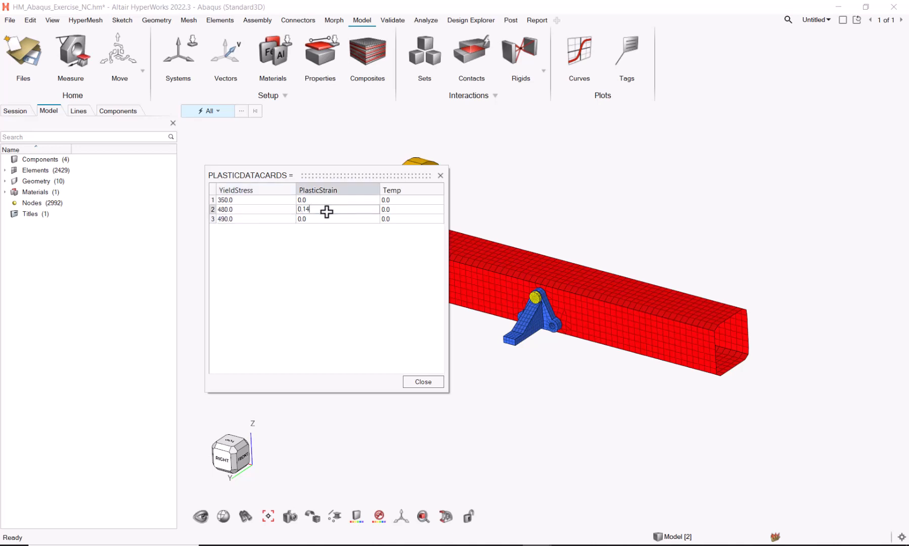
pyautogui.write('.14')
pyautogui.click(327, 218)
pyautogui.write('1.0')
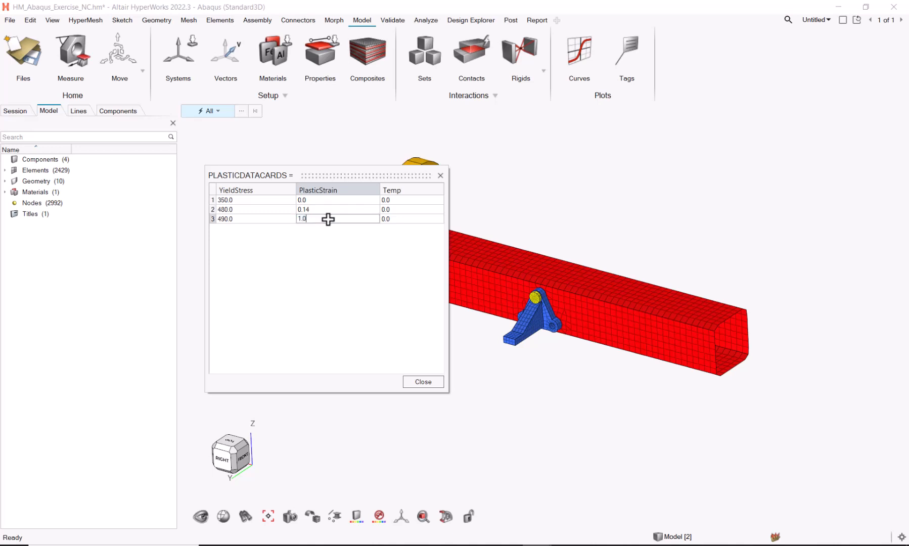
pyautogui.click(430, 383)
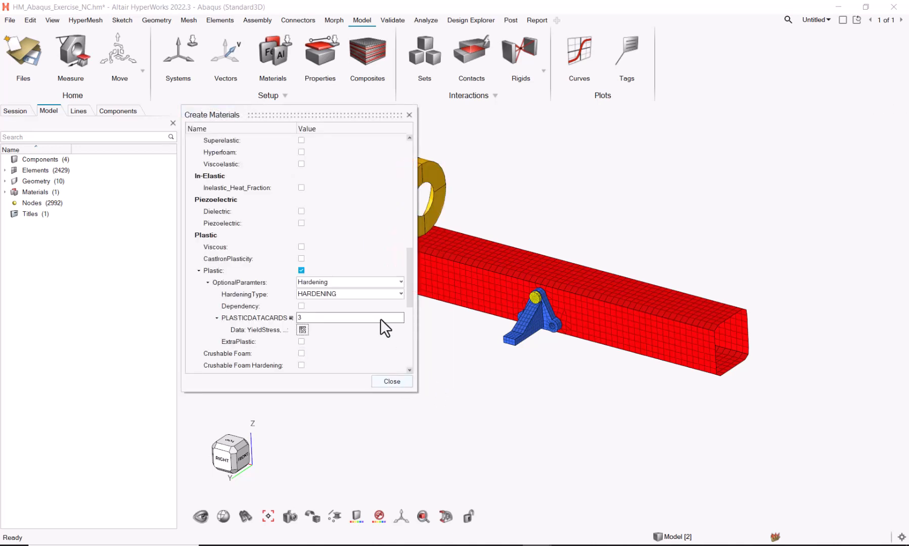
pyautogui.click(391, 380)
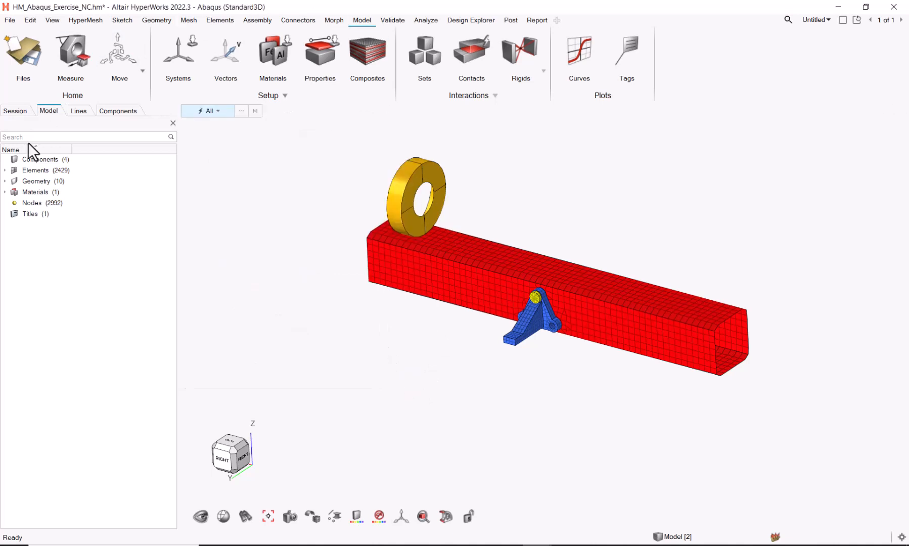
# Review the Steel material's parameters in the materials list and return to the model tree.
pyautogui.click(5, 192)
pyautogui.doubleClick(48, 204)
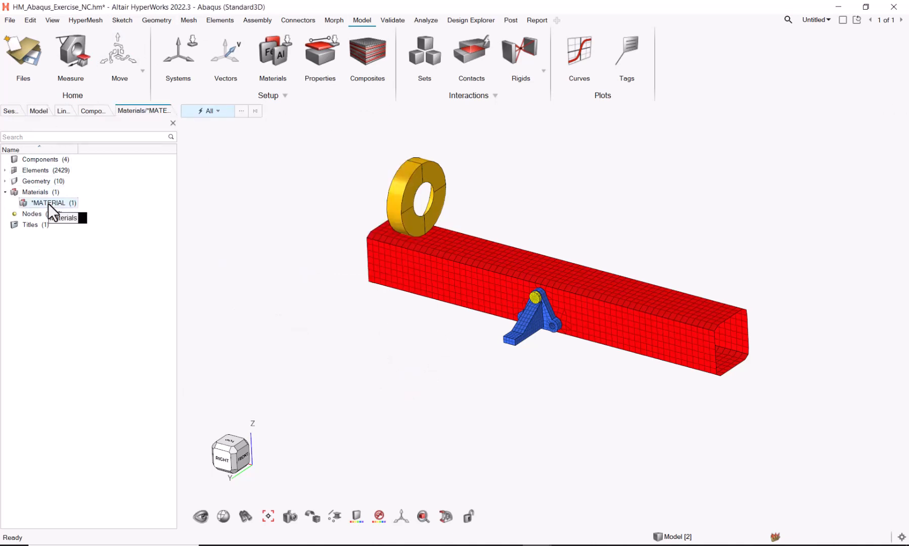
pyautogui.click(39, 161)
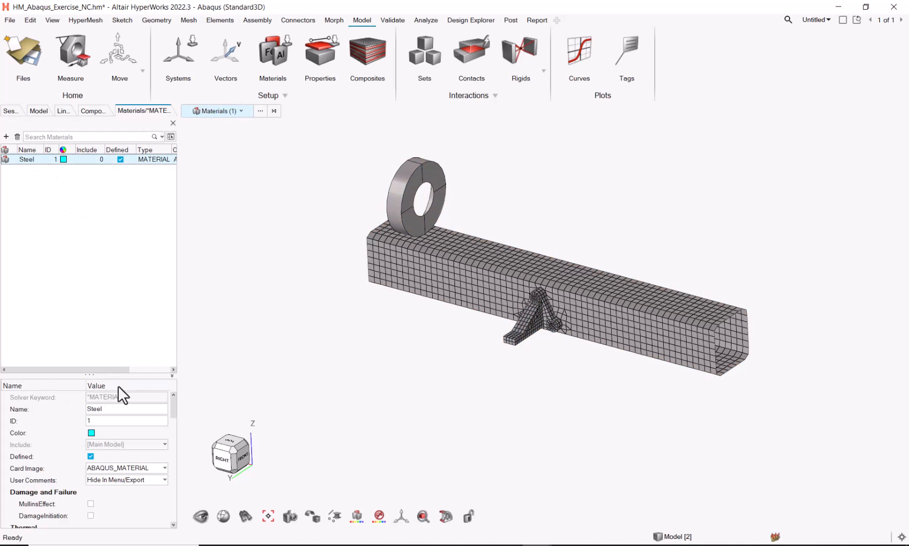
pyautogui.moveTo(89, 373); pyautogui.dragTo(97, 249)
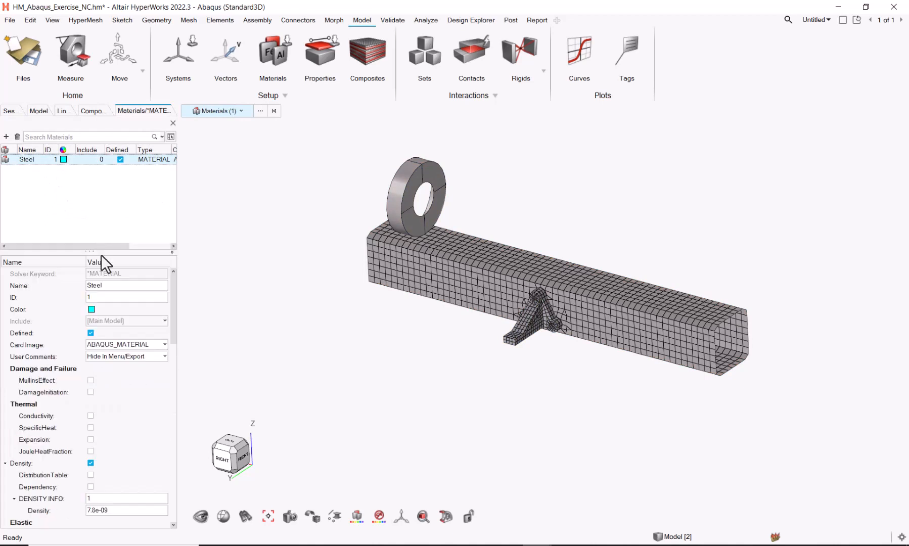
pyautogui.moveTo(172, 283); pyautogui.dragTo(183, 428)
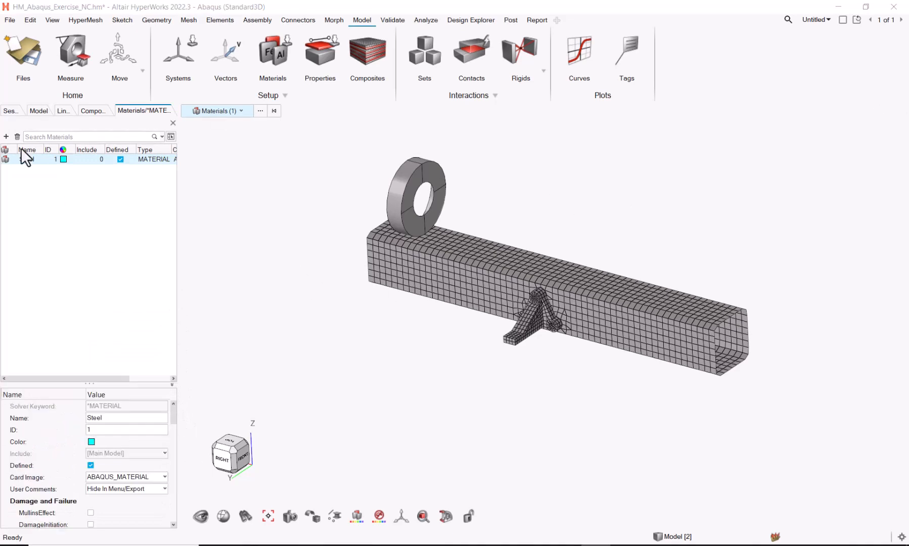
pyautogui.click(33, 111)
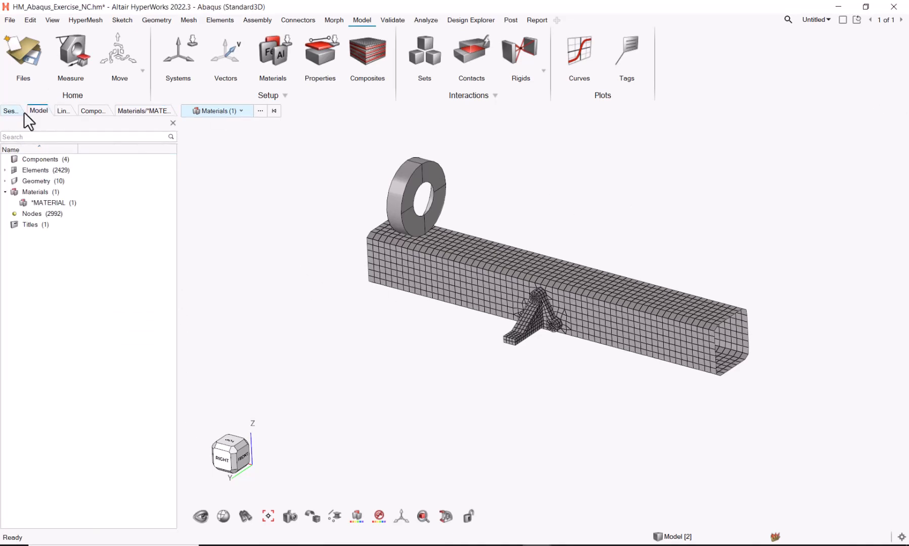
# Create a shell section property named Shell_prop and assign the Steel material to it.
pyautogui.click(313, 52)
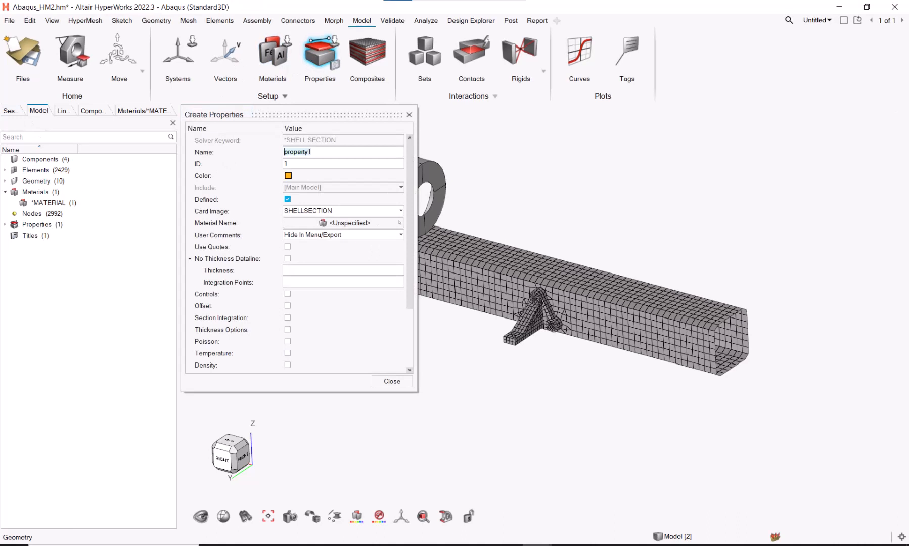
pyautogui.write('Shell_prop')
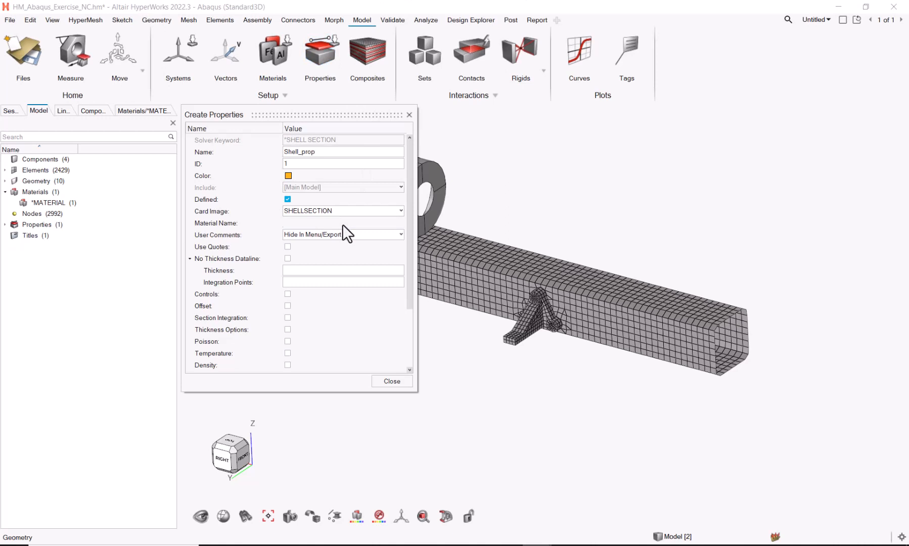
pyautogui.click(342, 224)
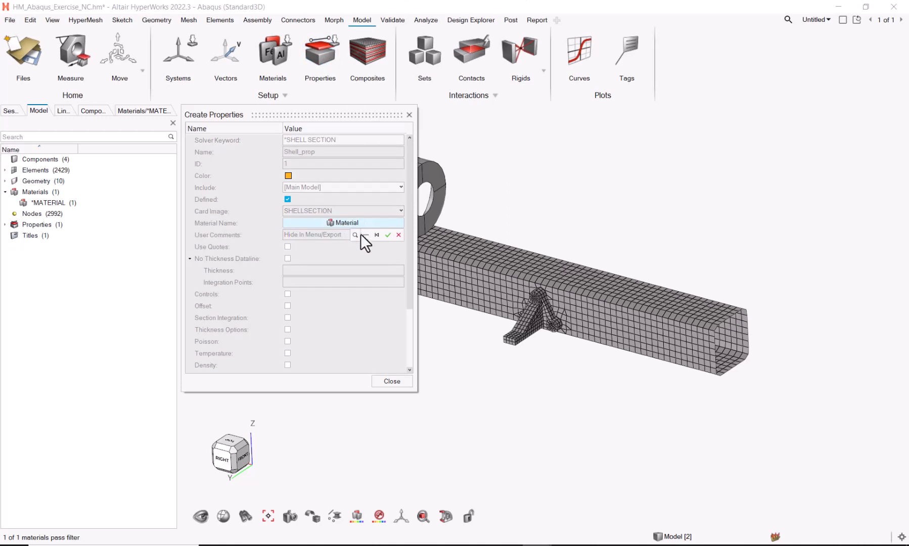
pyautogui.click(366, 235)
pyautogui.click(310, 278)
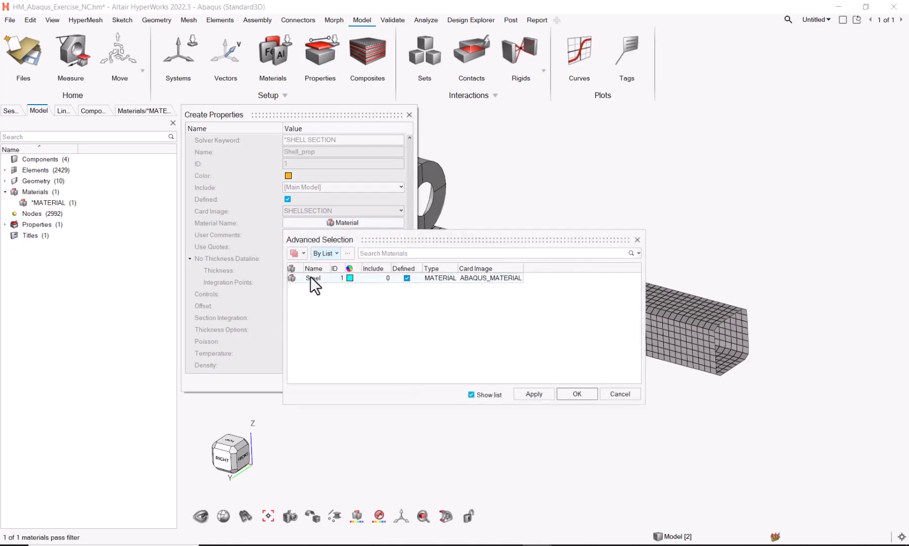
pyautogui.click(577, 394)
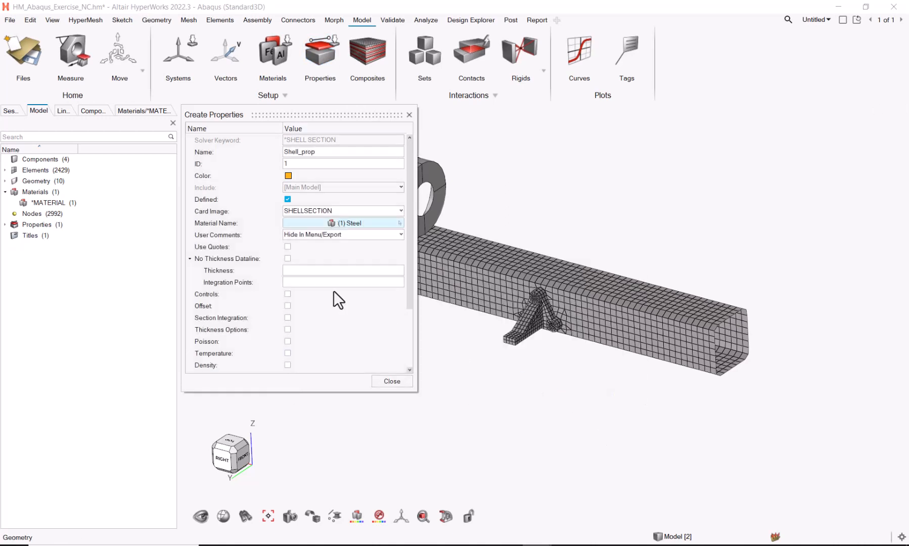
# Give Shell_prop a thickness of 2.0, 5 integration points and SIMPSON section integration, and finish the property.
pyautogui.click(303, 279)
pyautogui.write('5')
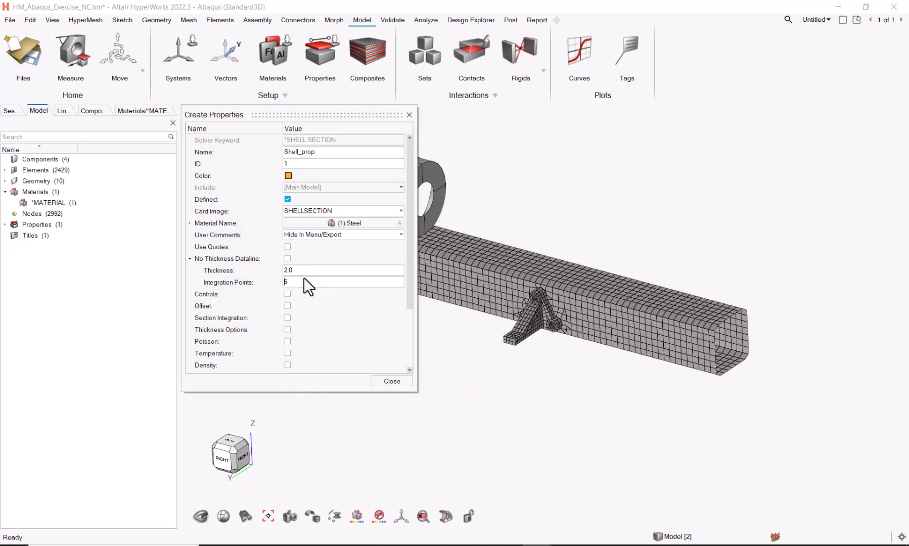
pyautogui.click(287, 317)
pyautogui.click(309, 328)
pyautogui.click(309, 329)
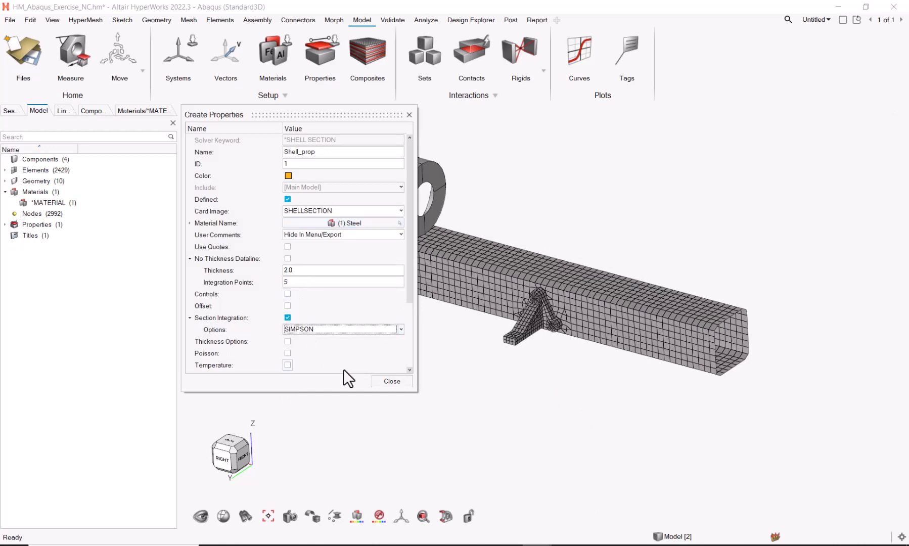
pyautogui.click(394, 381)
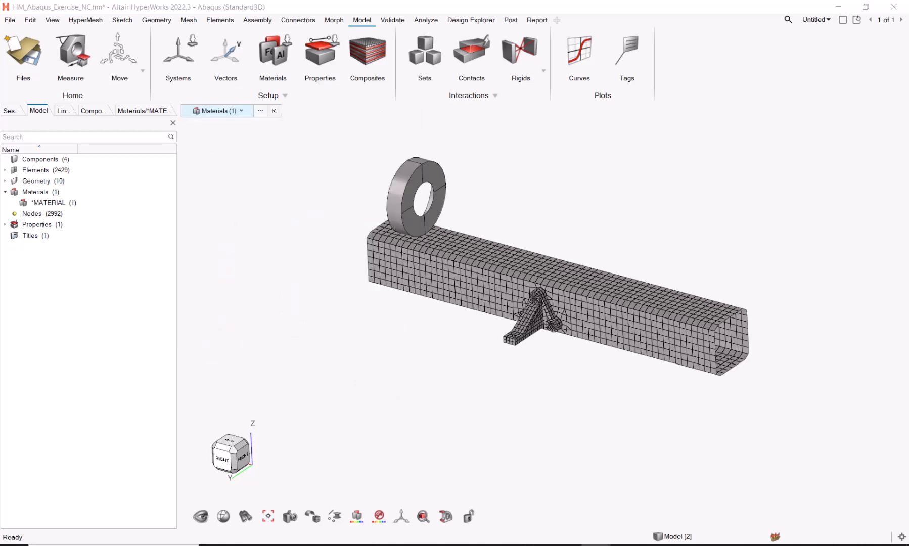
# Create a property named Solid_prop with the SOLIDSECTION card image and the Steel material.
pyautogui.click(318, 54)
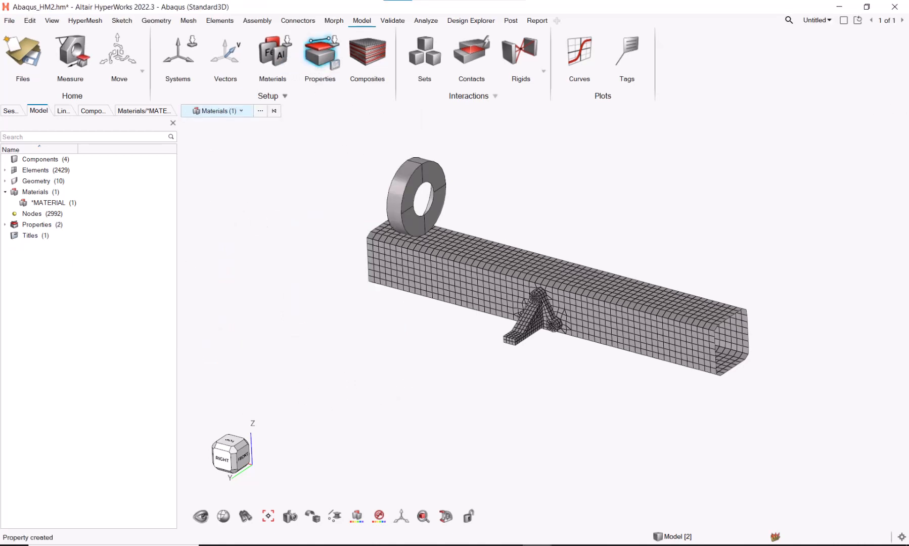
pyautogui.write('Solid_prop')
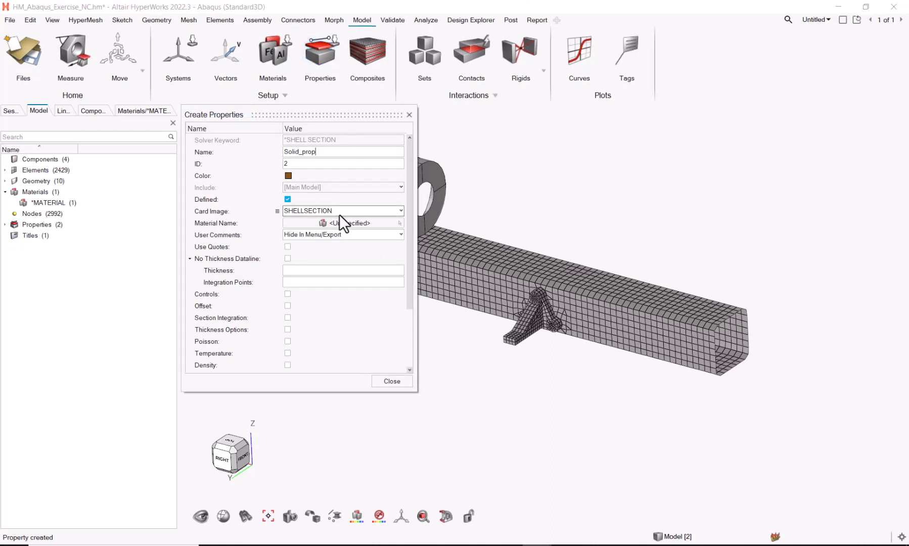
pyautogui.click(340, 213)
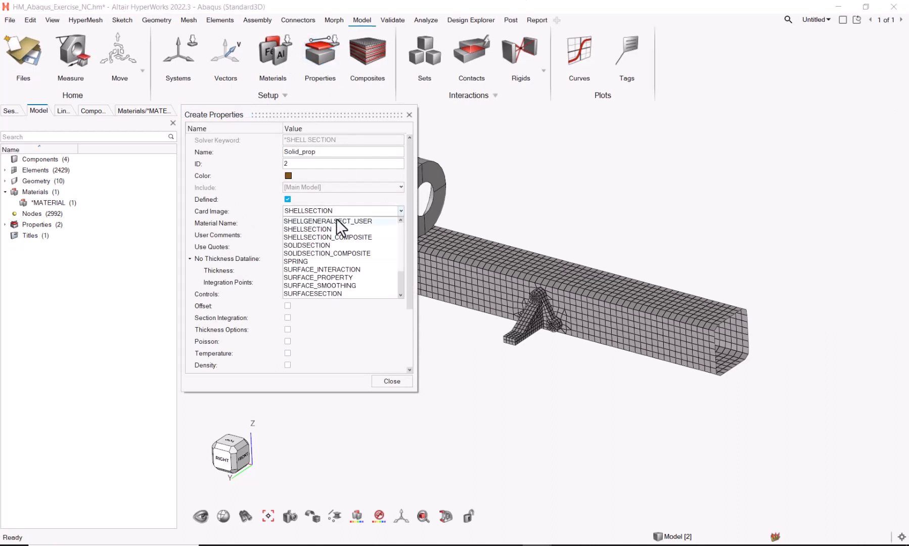
pyautogui.click(321, 244)
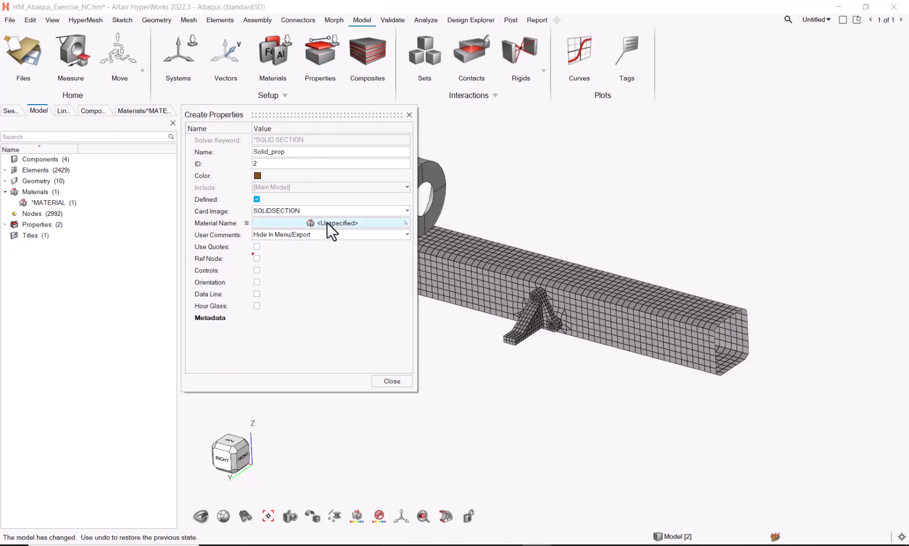
pyautogui.click(327, 222)
pyautogui.click(372, 235)
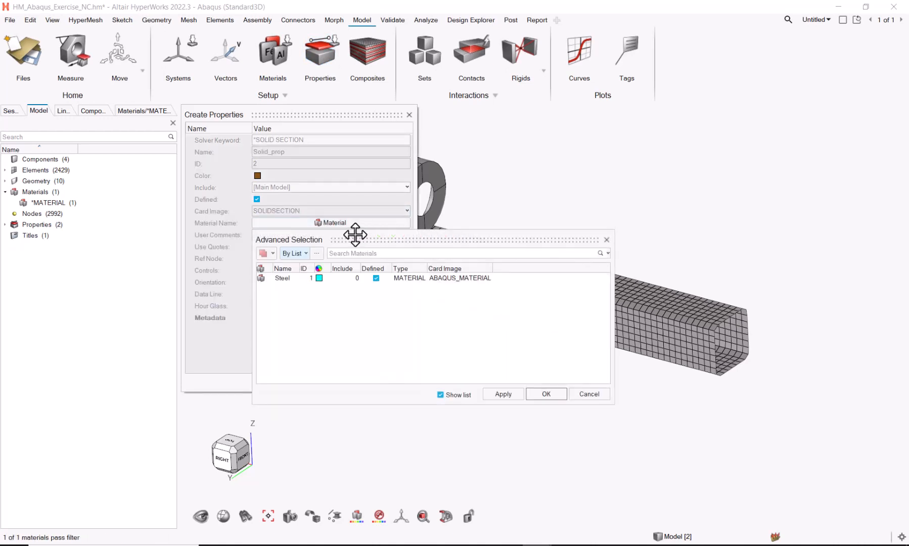
pyautogui.click(287, 277)
pyautogui.click(537, 394)
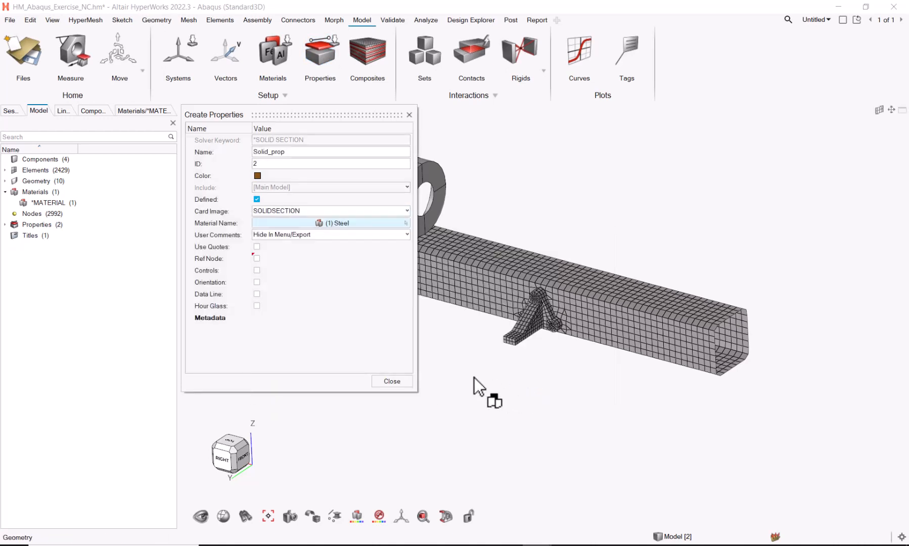
pyautogui.click(392, 380)
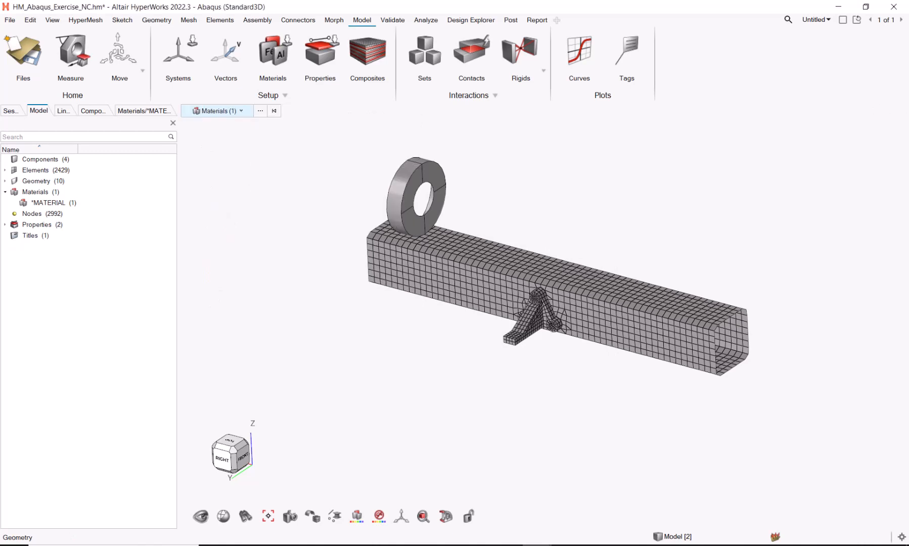
# Create a standard beam section named I_Beam with section type I.
pyautogui.click(190, 20)
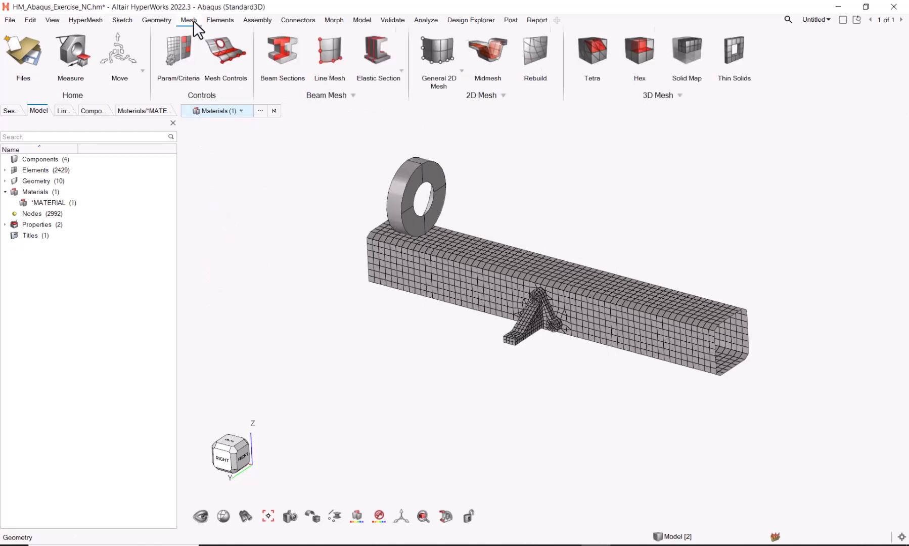
pyautogui.click(277, 43)
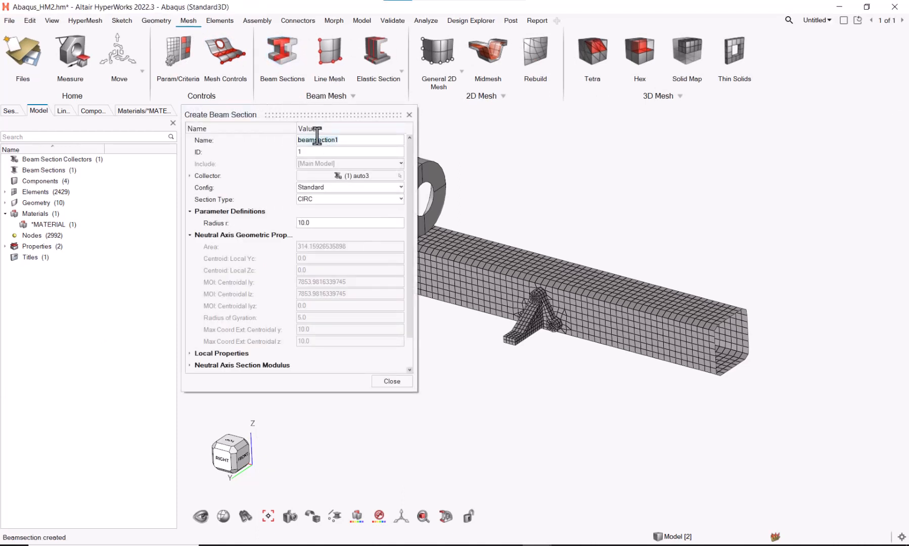
pyautogui.press('BackSpace')
pyautogui.write('I_Beam')
pyautogui.click(339, 199)
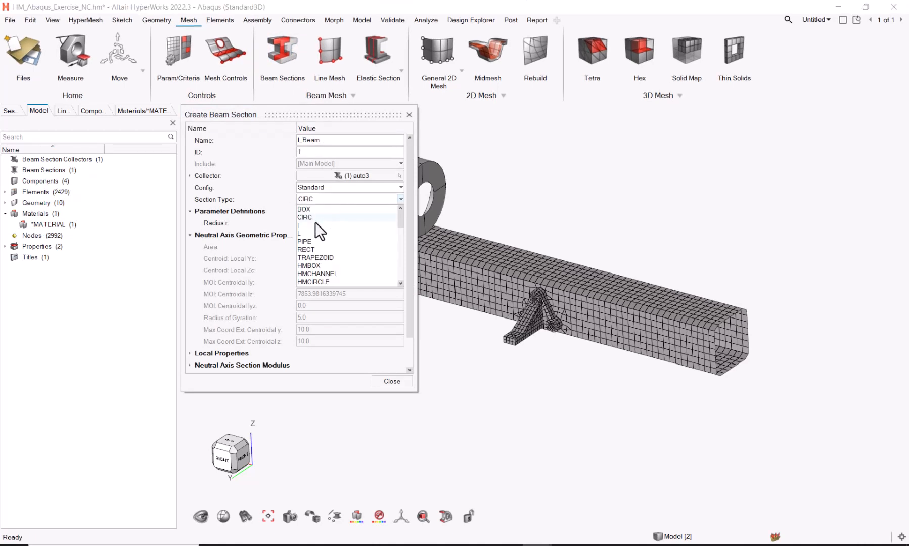
pyautogui.click(314, 225)
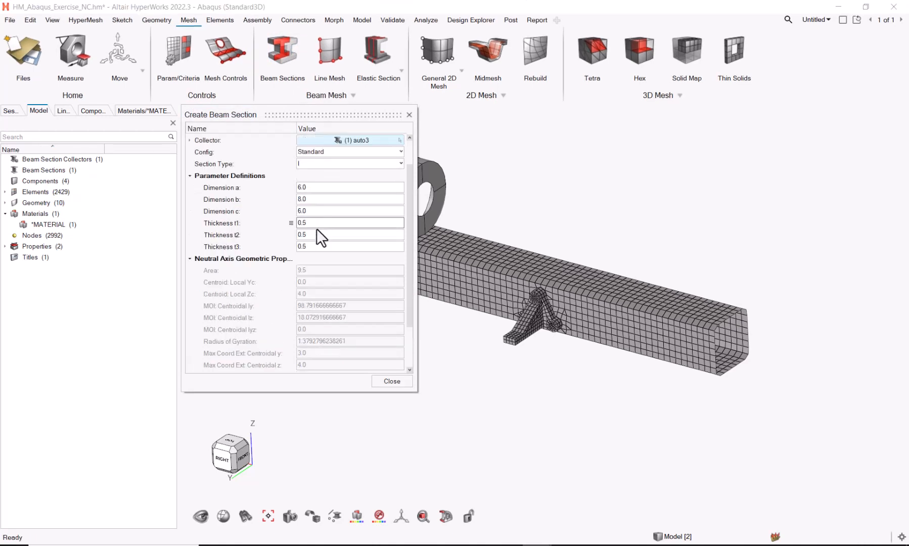
# Set dimensions a, b and c of the I_Beam section to 12 each.
pyautogui.click(322, 187)
pyautogui.write('12')
pyautogui.click(314, 199)
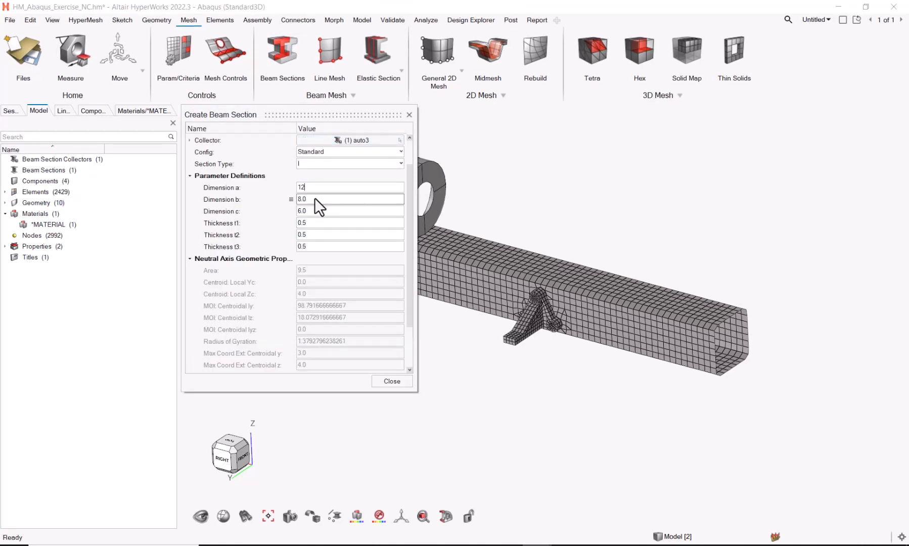
pyautogui.write('12')
pyautogui.click(311, 210)
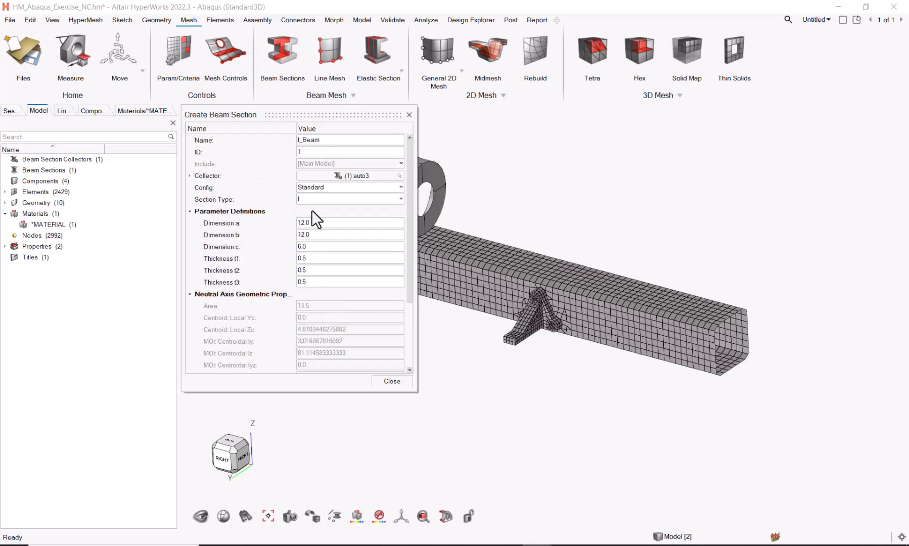
pyautogui.write('12')
# Set thicknesses t1, t2 and t3 of the I_Beam section to 1 each and finish the section.
pyautogui.click(312, 223)
pyautogui.write('1')
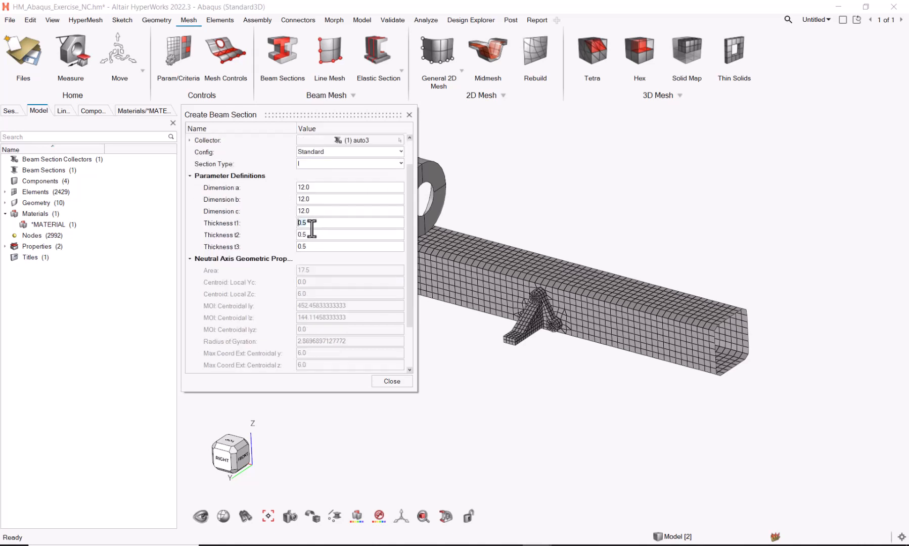
pyautogui.click(311, 233)
pyautogui.write('1')
pyautogui.click(314, 246)
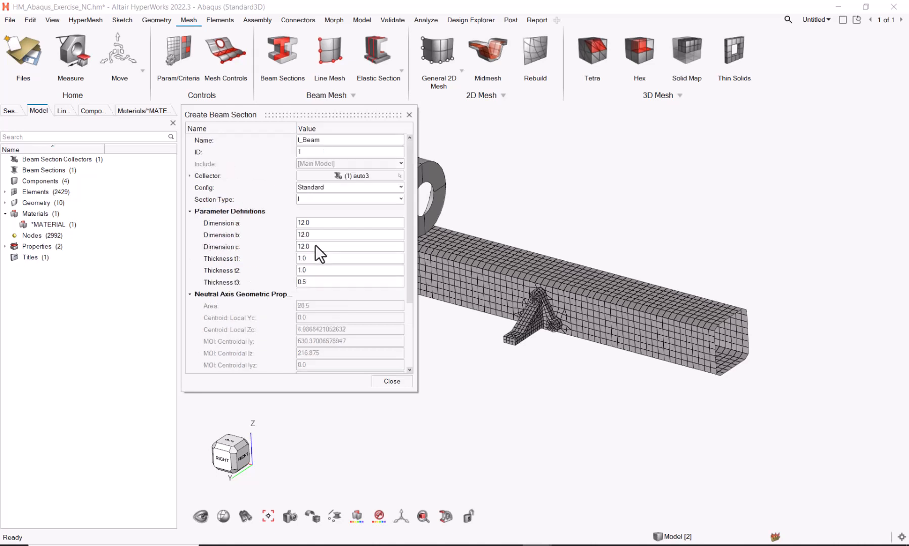
pyautogui.write('1')
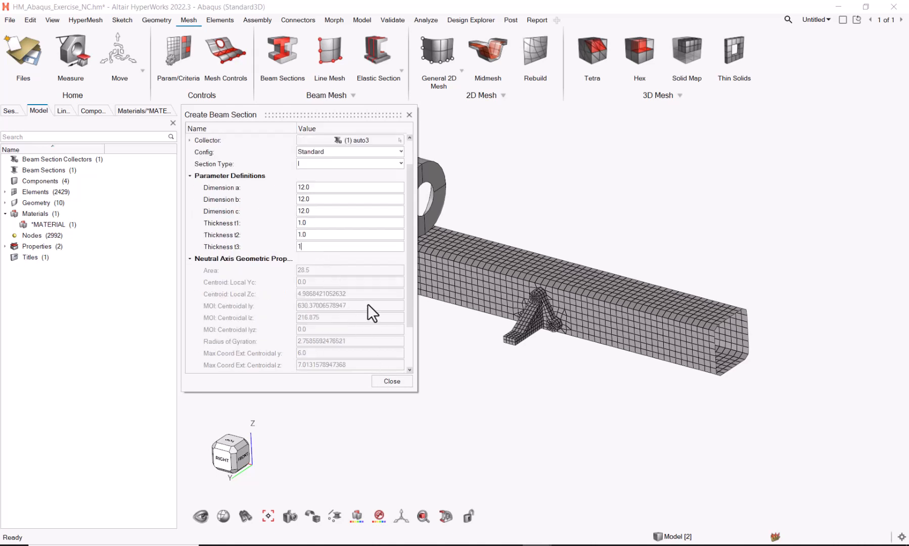
pyautogui.press('Tab')
pyautogui.click(392, 380)
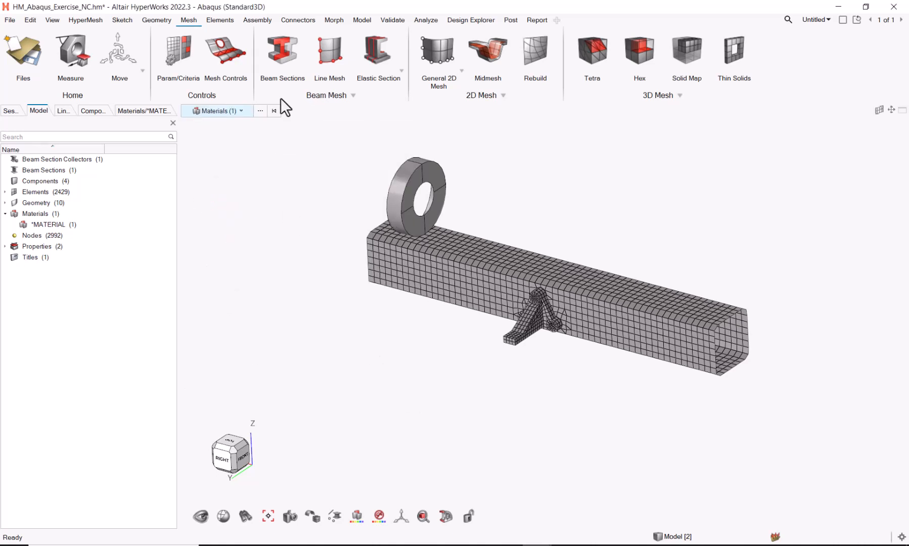
# Create a property named Beam_prop with the BEAMSECTION card image.
pyautogui.click(359, 19)
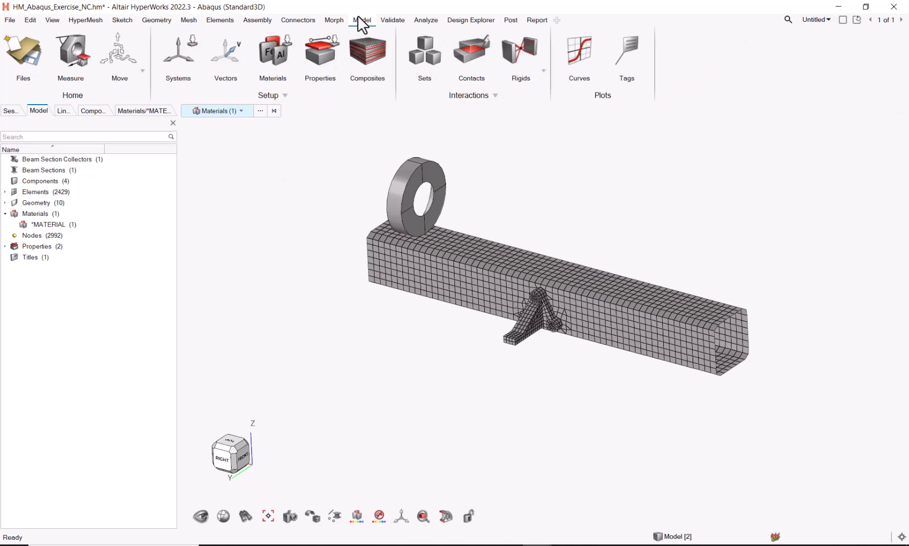
pyautogui.click(317, 45)
pyautogui.write('Be')
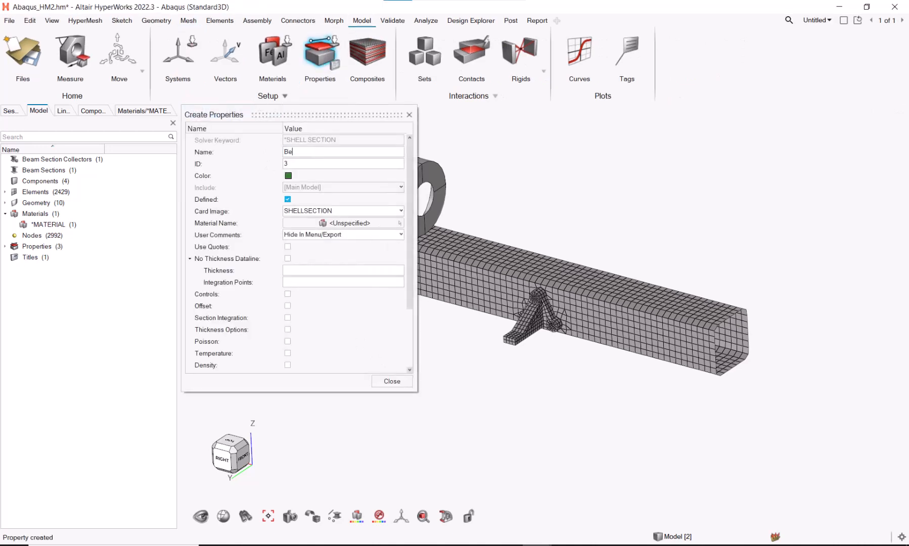
pyautogui.write('am_pr')
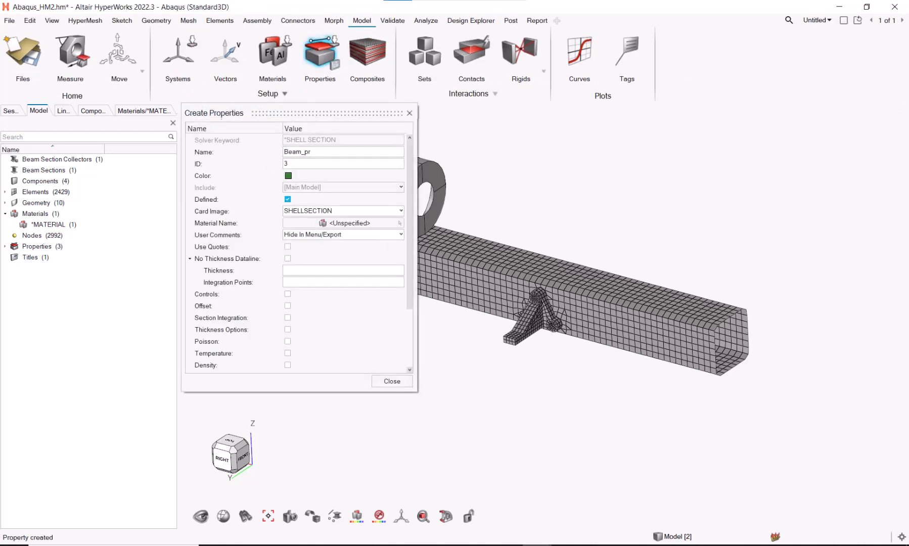
pyautogui.write('op')
pyautogui.click(316, 211)
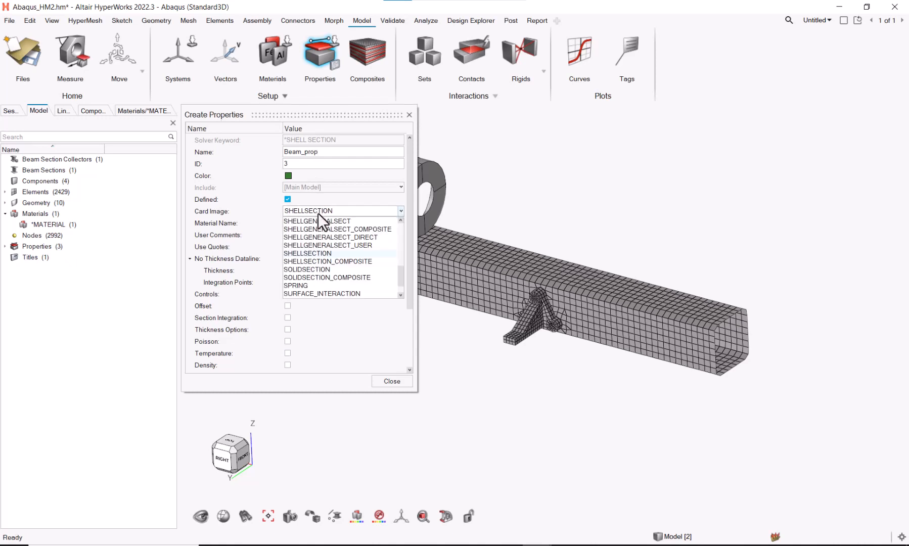
pyautogui.scroll(5, 315, 237)
pyautogui.scroll(3, 321, 248)
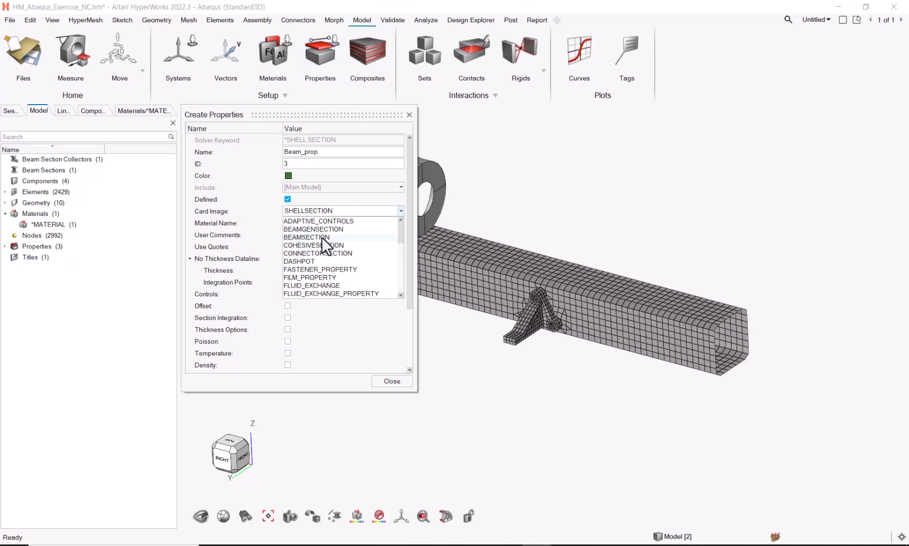
pyautogui.click(321, 237)
# Assign the Steel material to the Beam_prop property.
pyautogui.click(350, 223)
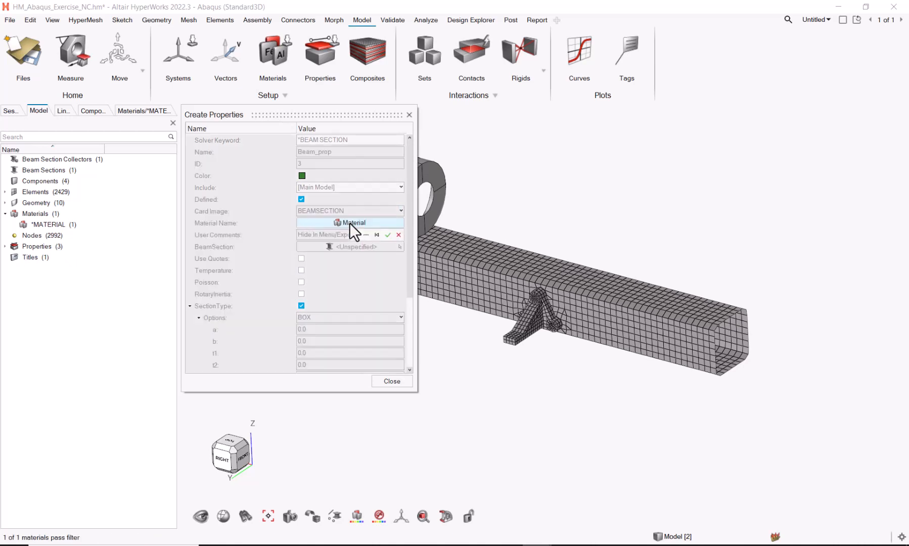
pyautogui.click(364, 236)
pyautogui.click(330, 279)
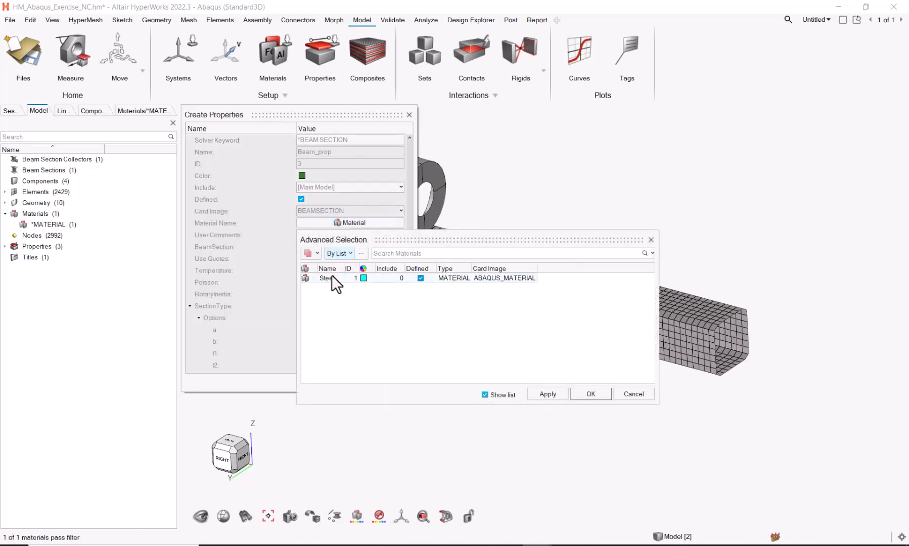
pyautogui.click(579, 390)
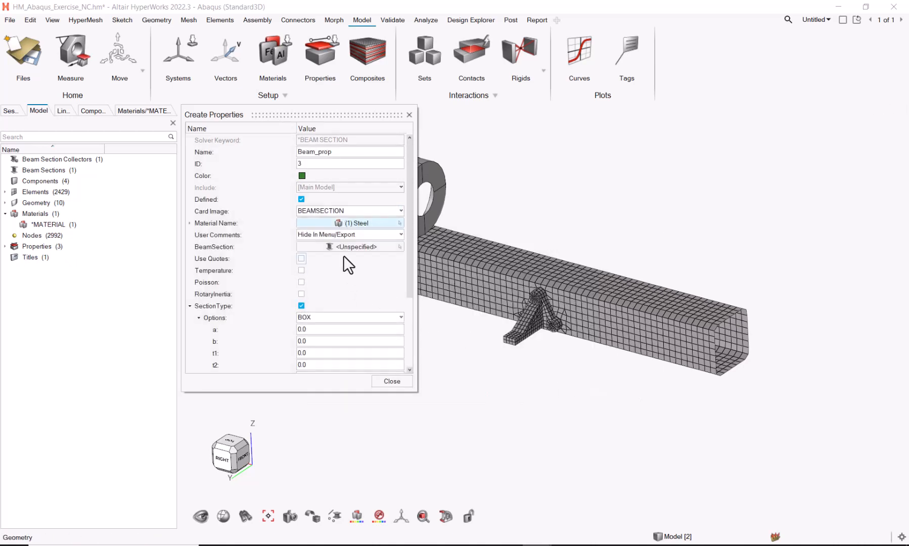
# Assign the I_Beam beam section to the Beam_prop property and finish the property.
pyautogui.click(343, 245)
pyautogui.click(368, 258)
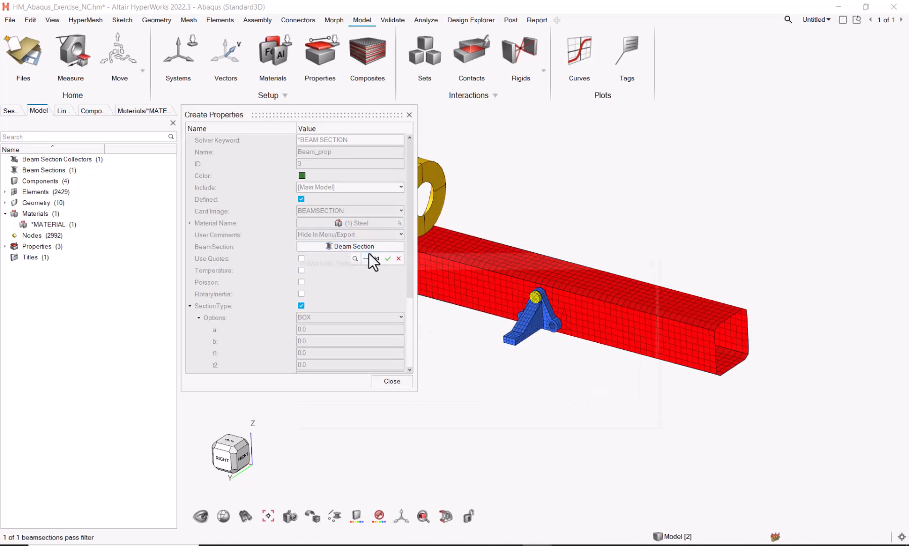
pyautogui.click(345, 301)
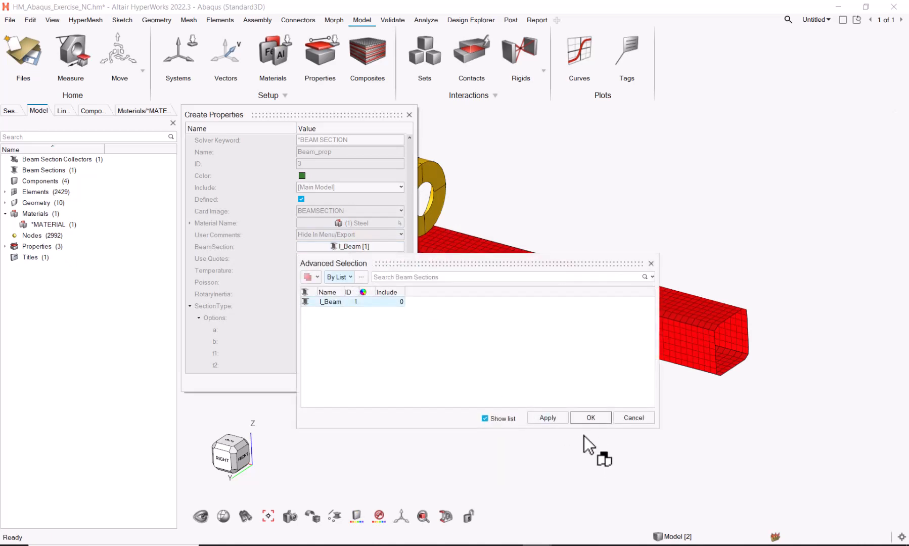
pyautogui.click(586, 417)
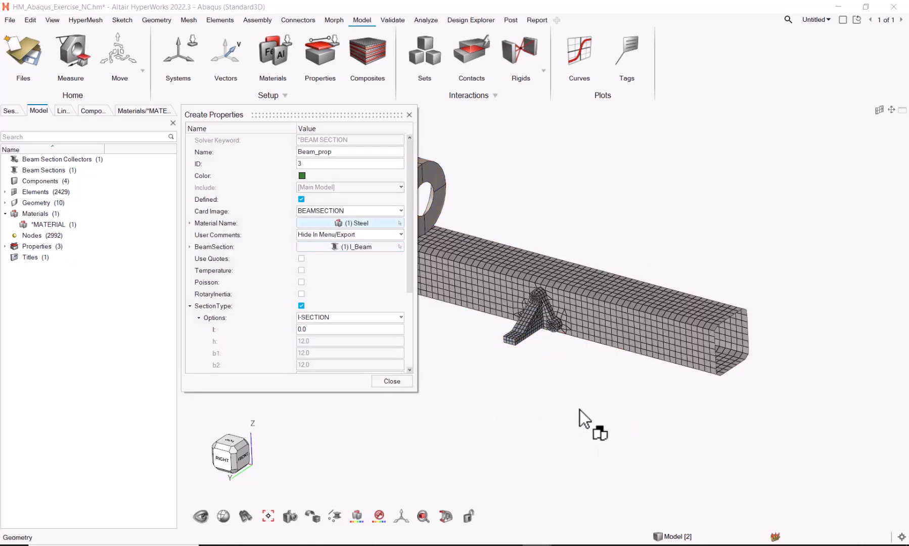
pyautogui.click(383, 382)
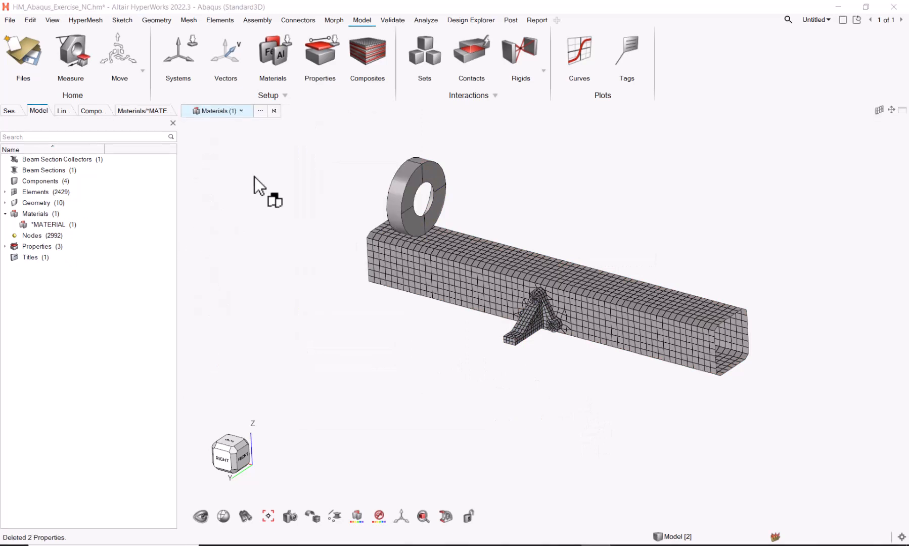
# Create a property named Spring_X with the SPRING card image.
pyautogui.click(313, 56)
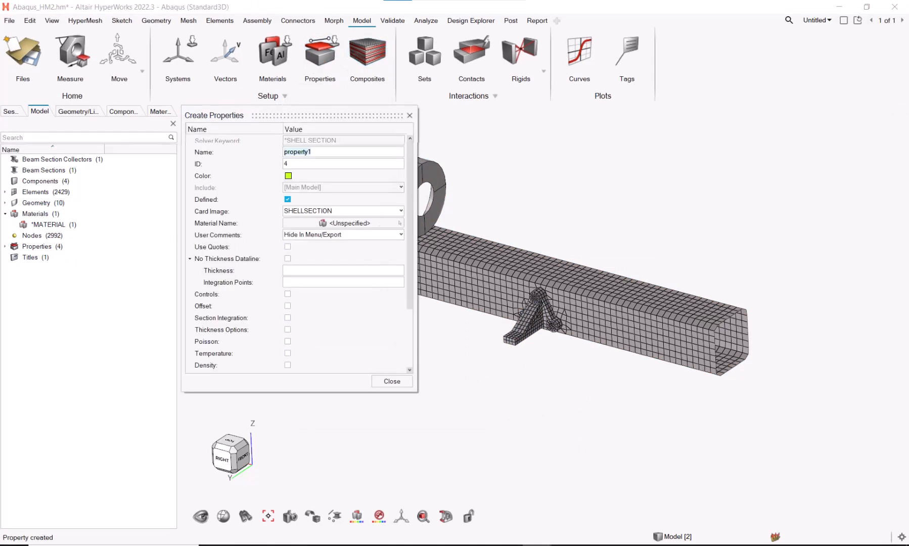
pyautogui.write('Spring_X')
pyautogui.click(335, 209)
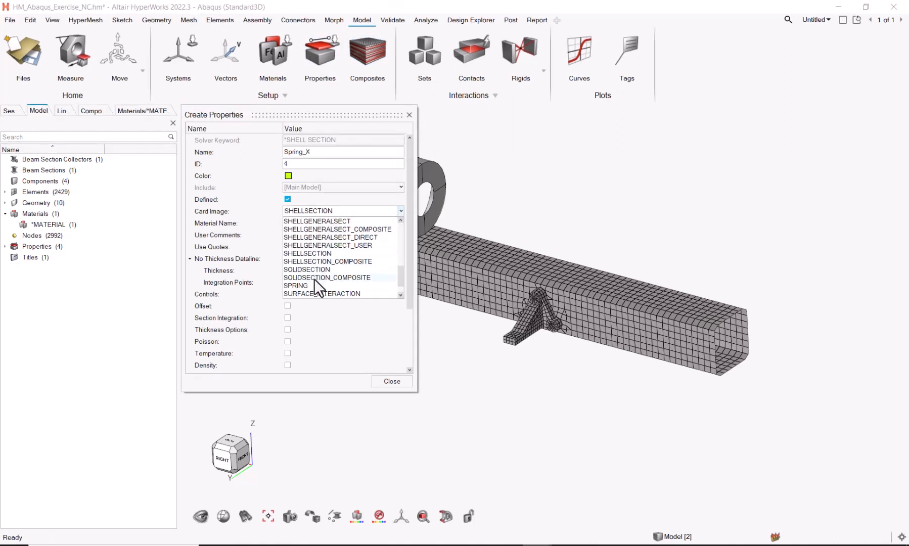
pyautogui.click(313, 283)
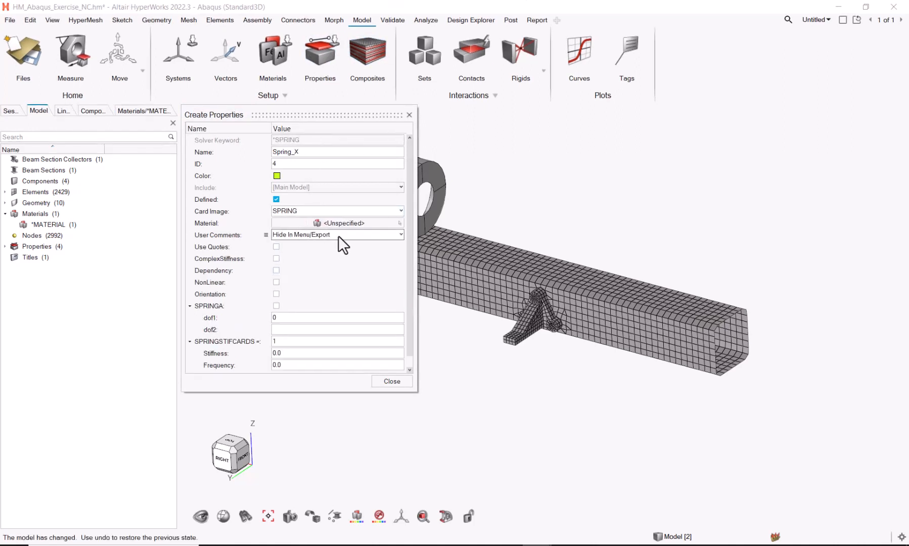
# Assign the Steel material to the Spring_X property.
pyautogui.click(339, 221)
pyautogui.click(356, 234)
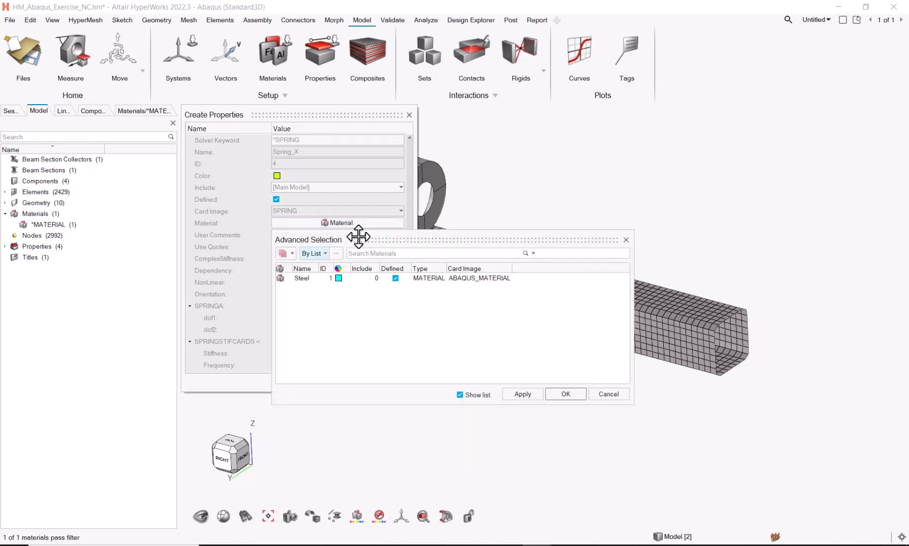
pyautogui.click(306, 279)
pyautogui.click(566, 394)
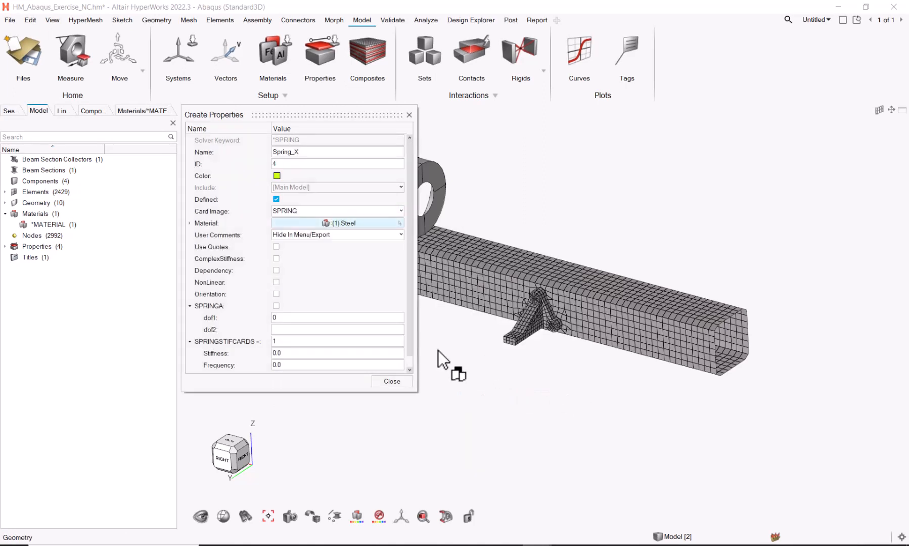
# Set dof1 and dof2 of Spring_X to 1 each and its stiffness to 0.1, and finish the property.
pyautogui.click(312, 316)
pyautogui.write('1')
pyautogui.click(286, 329)
pyautogui.write('1')
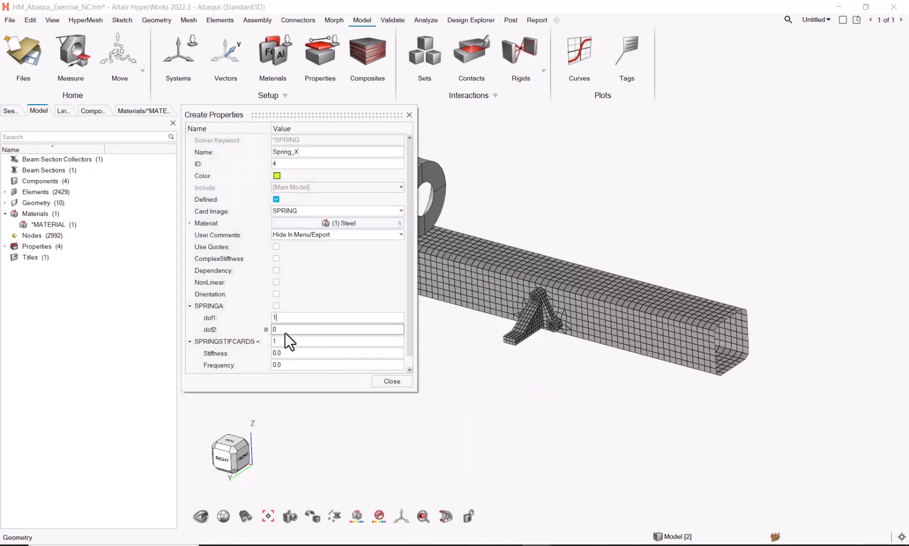
pyautogui.press('Return')
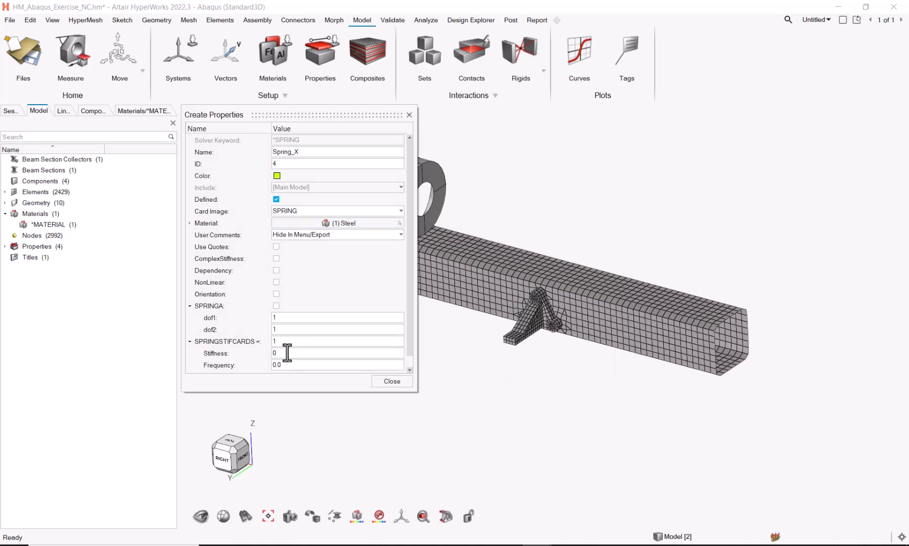
pyautogui.click(287, 352)
pyautogui.write('0.1')
pyautogui.click(392, 381)
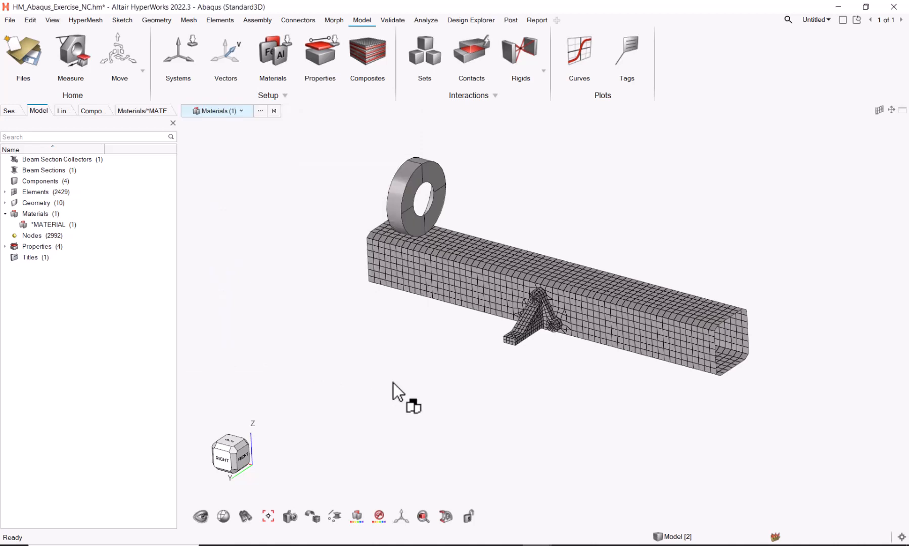
# Create a property named Spring_Y with the SPRING card image.
pyautogui.click(318, 45)
pyautogui.write('S')
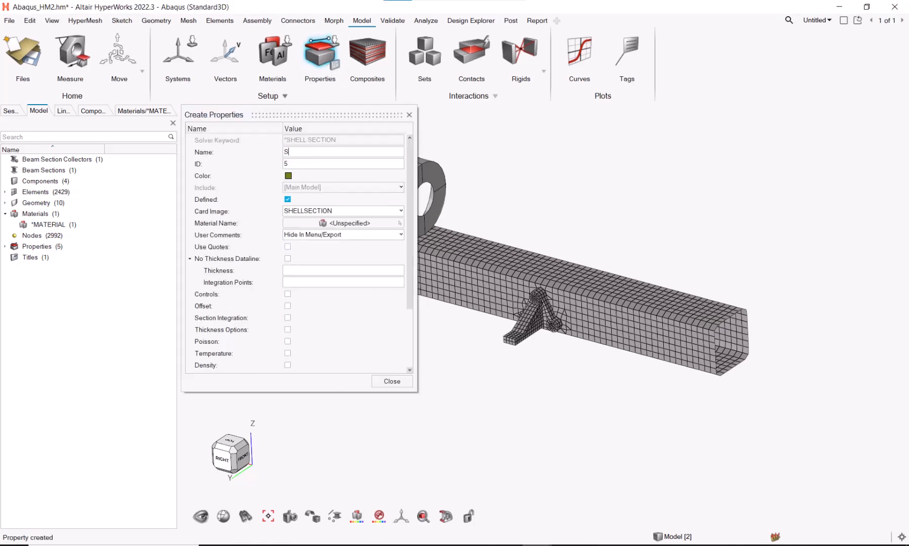
pyautogui.write('pring_Y')
pyautogui.click(316, 214)
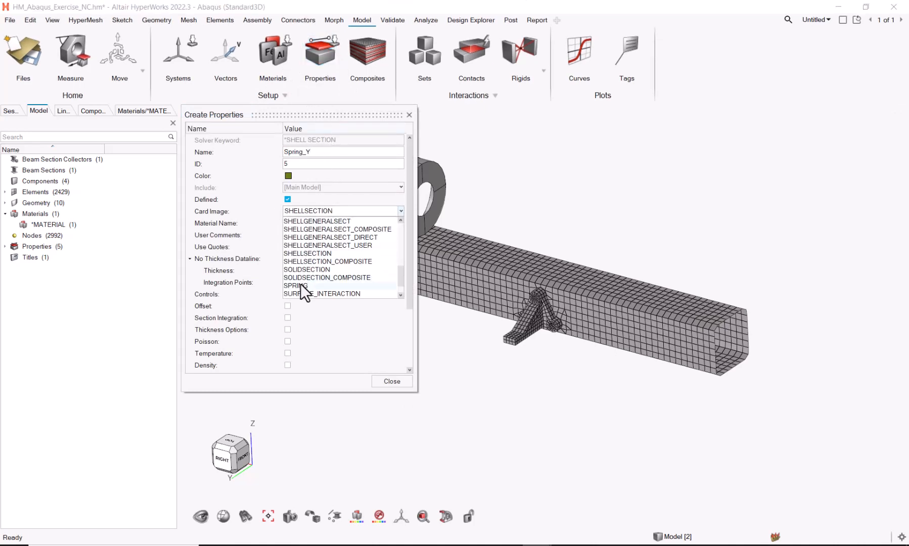
pyautogui.click(301, 285)
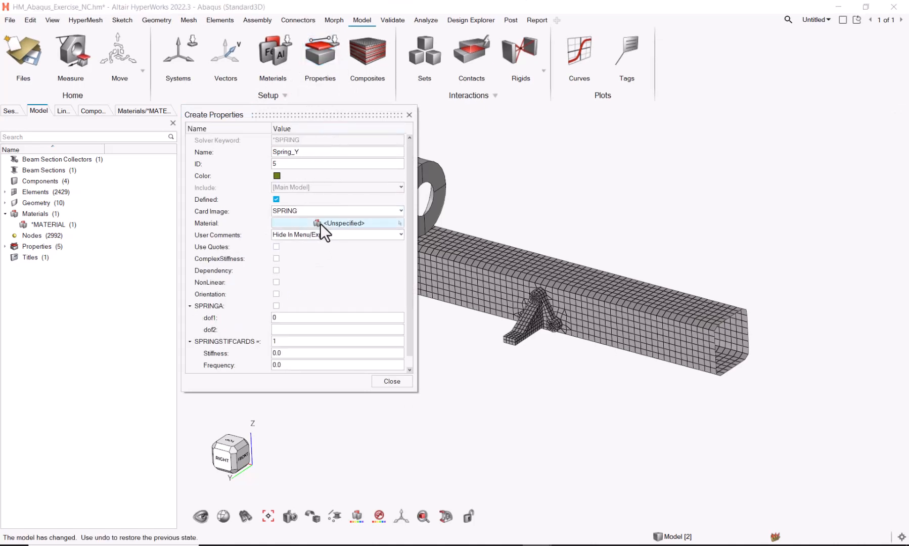
# Assign the Steel material to the Spring_Y property.
pyautogui.click(320, 223)
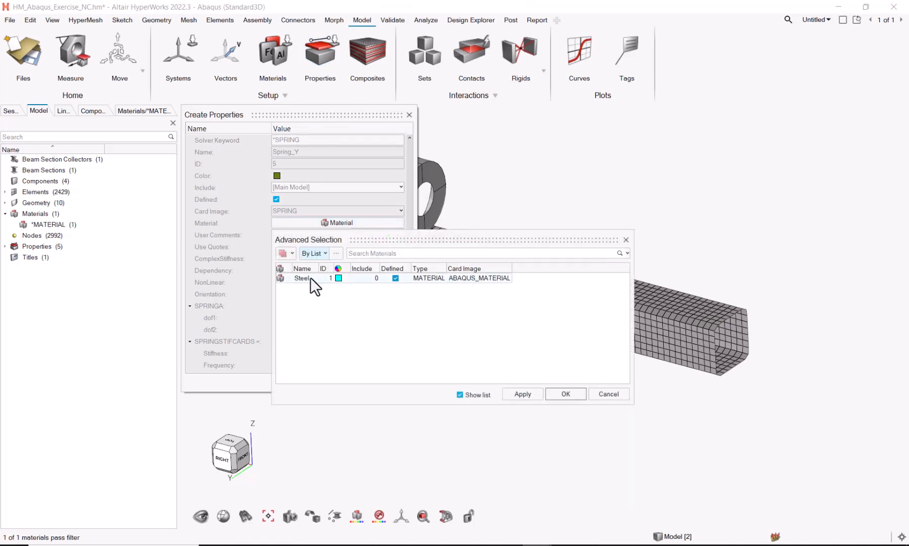
pyautogui.click(310, 278)
pyautogui.click(555, 392)
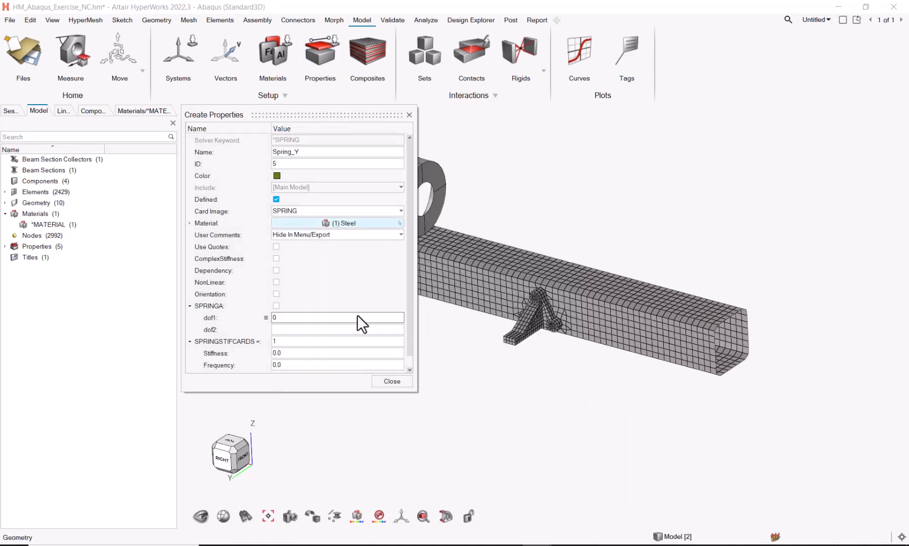
# Set dof1 and dof2 of Spring_Y to 2 each and its stiffness to 0.1, and finish the property.
pyautogui.click(305, 319)
pyautogui.write('2')
pyautogui.click(295, 332)
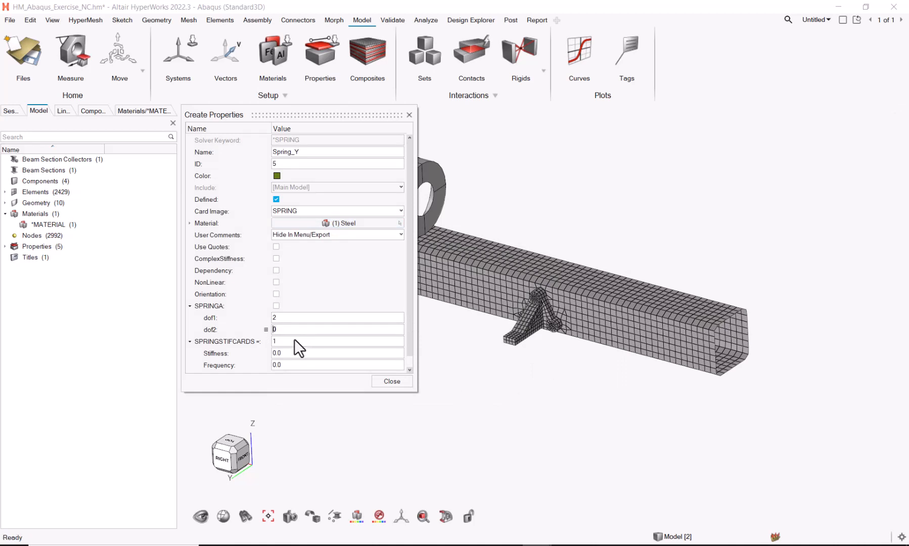
pyautogui.write('2')
pyautogui.click(293, 352)
pyautogui.write('0.1')
pyautogui.click(392, 381)
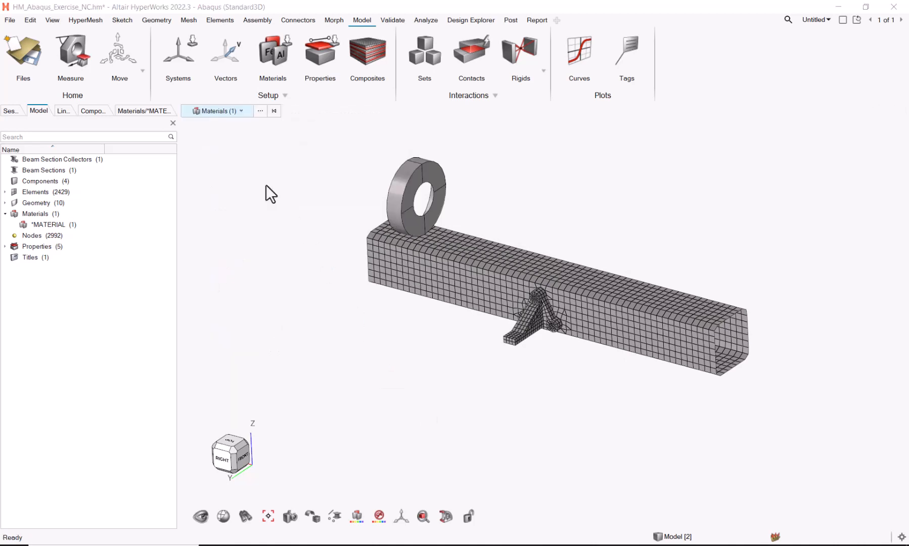
# Create a property named Spring_Z with the SPRING card image.
pyautogui.click(319, 55)
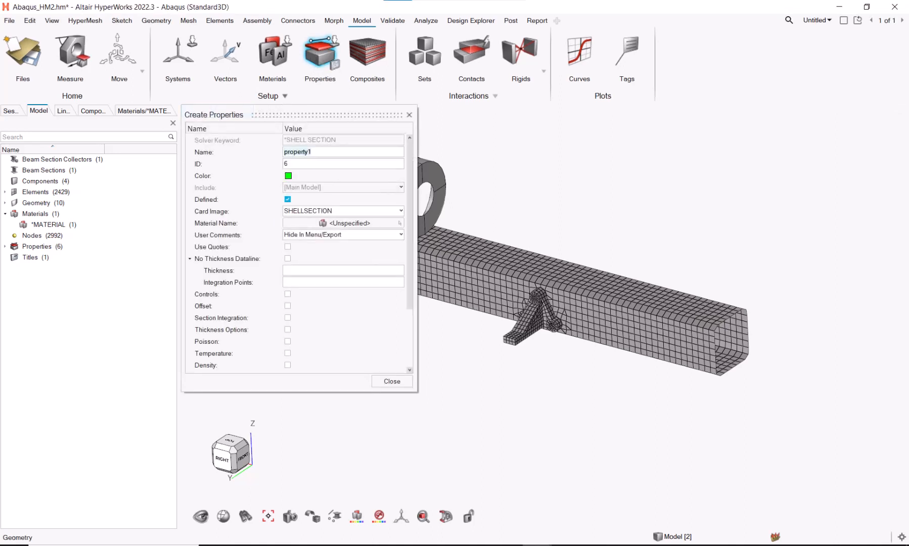
pyautogui.write('Spring_Z')
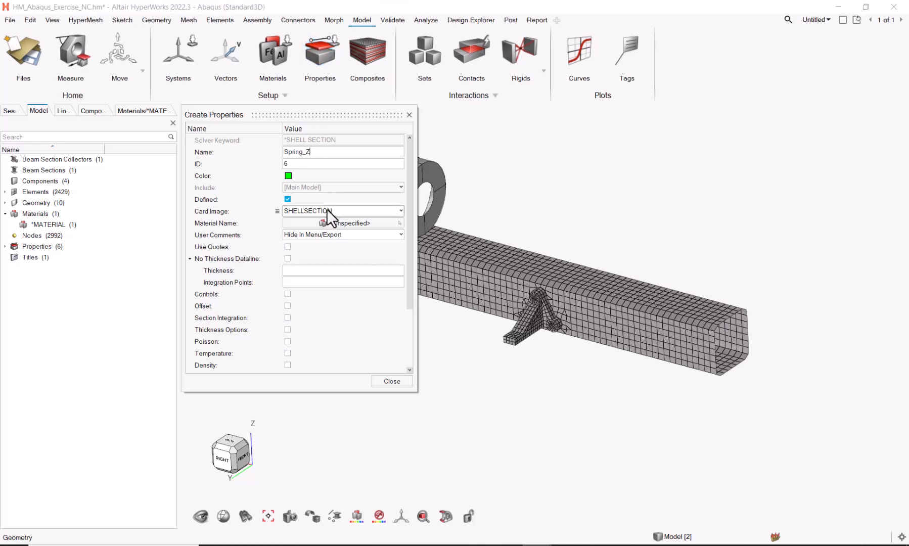
pyautogui.click(327, 210)
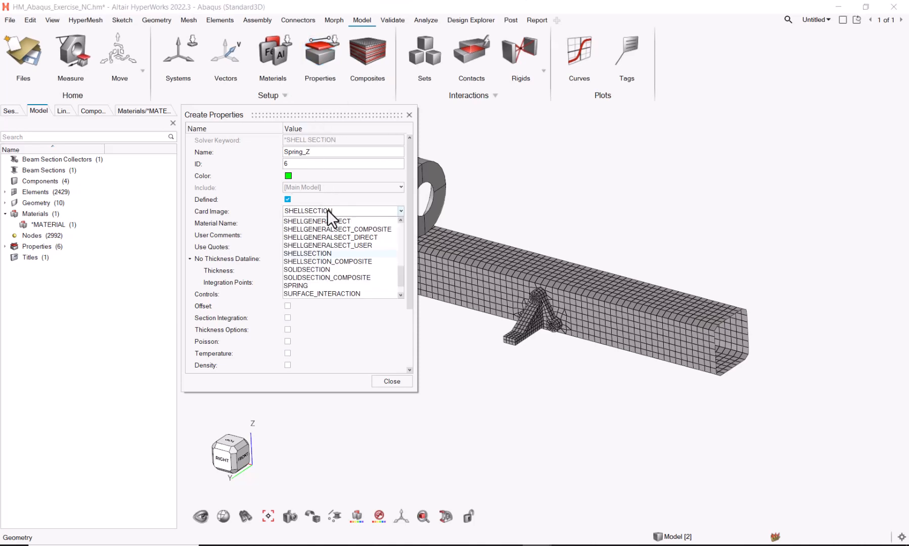
pyautogui.click(330, 286)
# Assign the Steel material to the Spring_Z property.
pyautogui.click(349, 222)
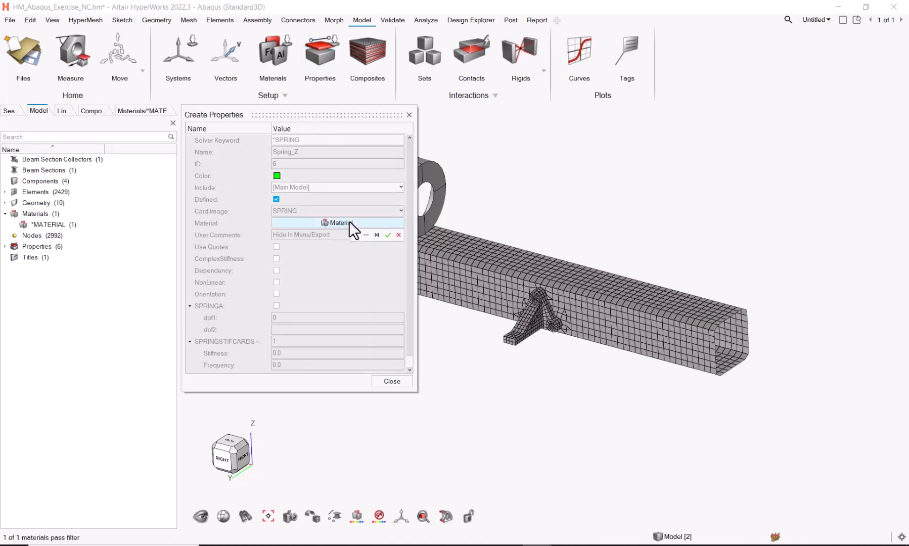
pyautogui.click(365, 235)
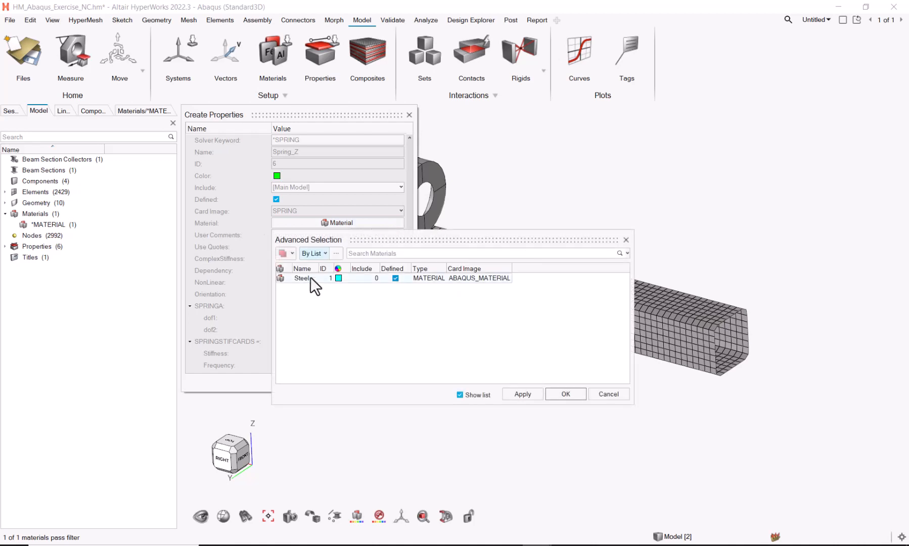
pyautogui.click(303, 279)
pyautogui.click(559, 393)
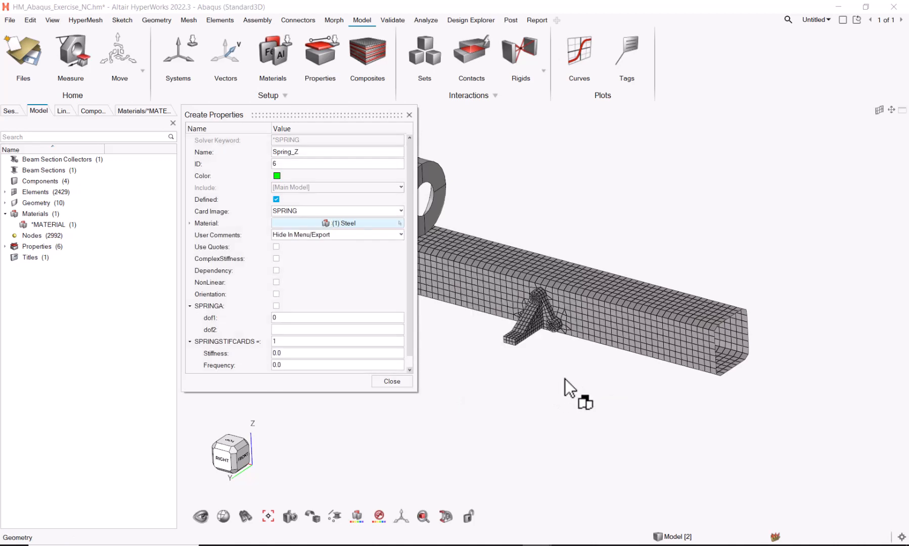
# Set dof1 and dof2 of Spring_Z to 3 each and finish the property.
pyautogui.click(295, 316)
pyautogui.write('3')
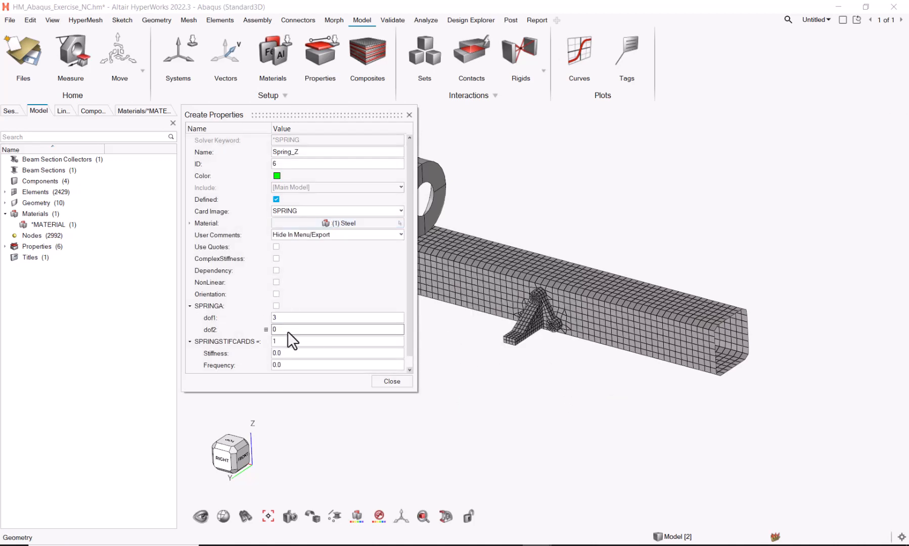
pyautogui.click(286, 329)
pyautogui.write('3')
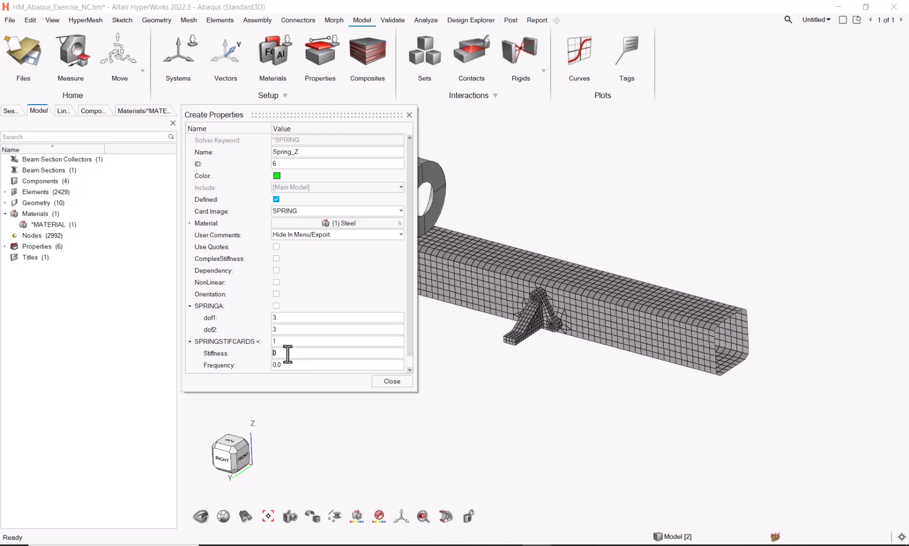
pyautogui.click(378, 381)
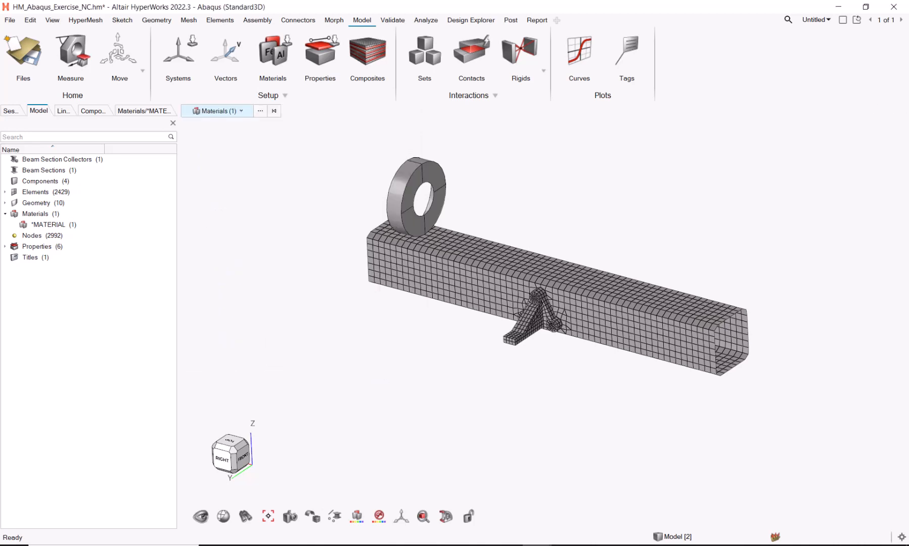
# Assign the Shell_prop property to the Tube component.
pyautogui.doubleClick(61, 181)
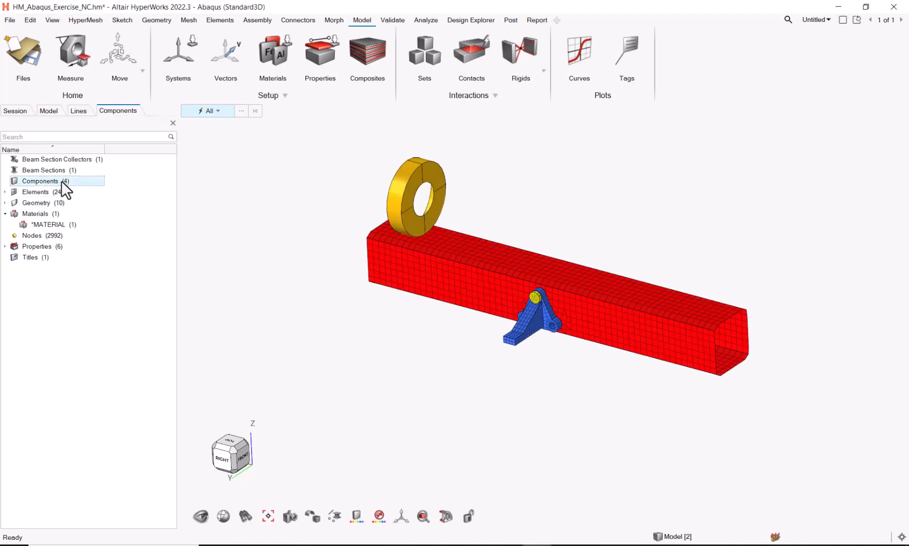
pyautogui.click(54, 159)
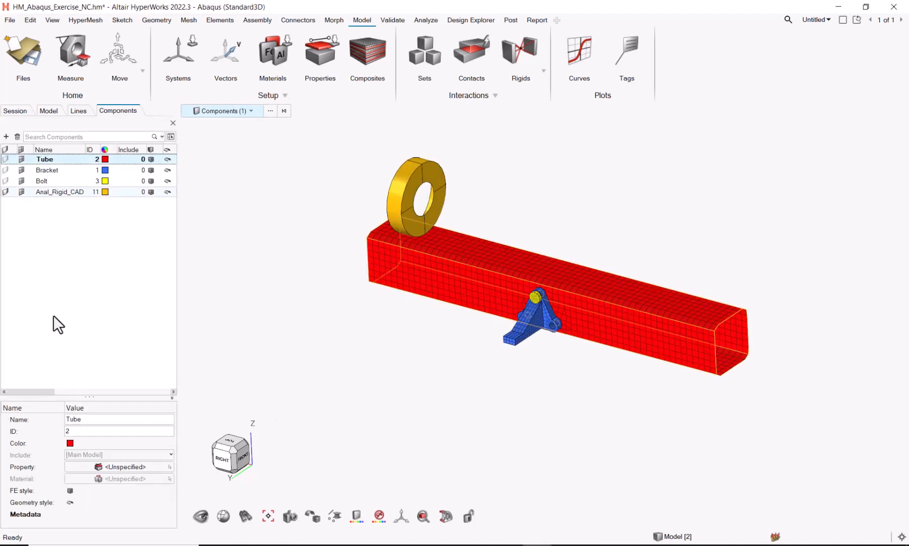
pyautogui.click(128, 467)
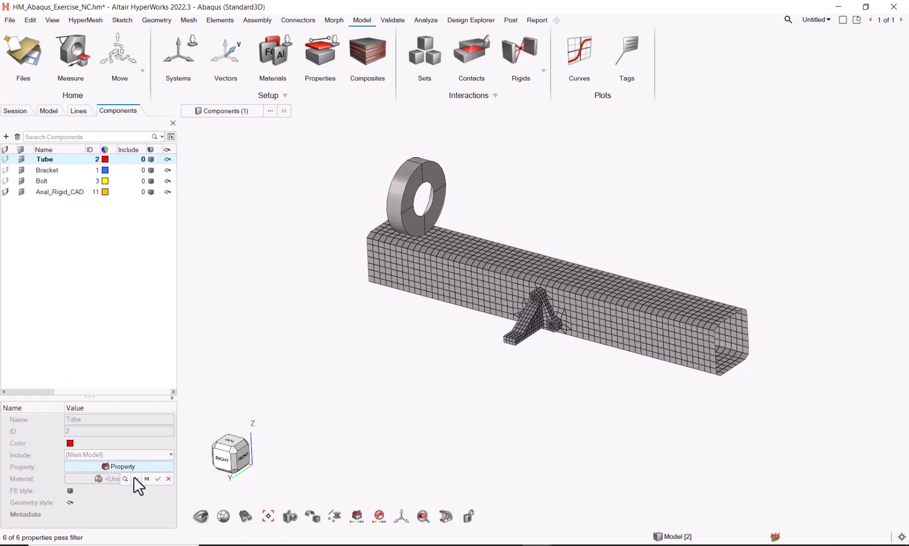
pyautogui.click(134, 476)
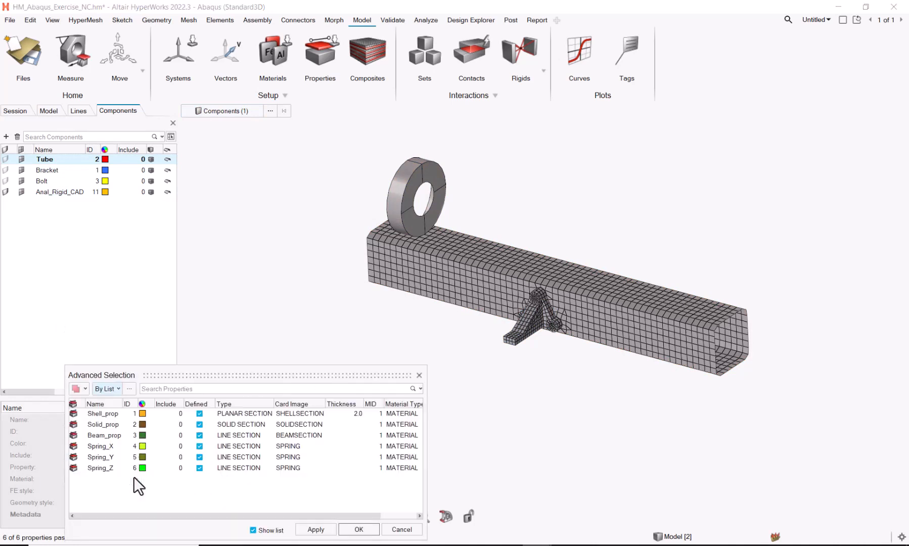
pyautogui.click(112, 413)
pyautogui.click(358, 529)
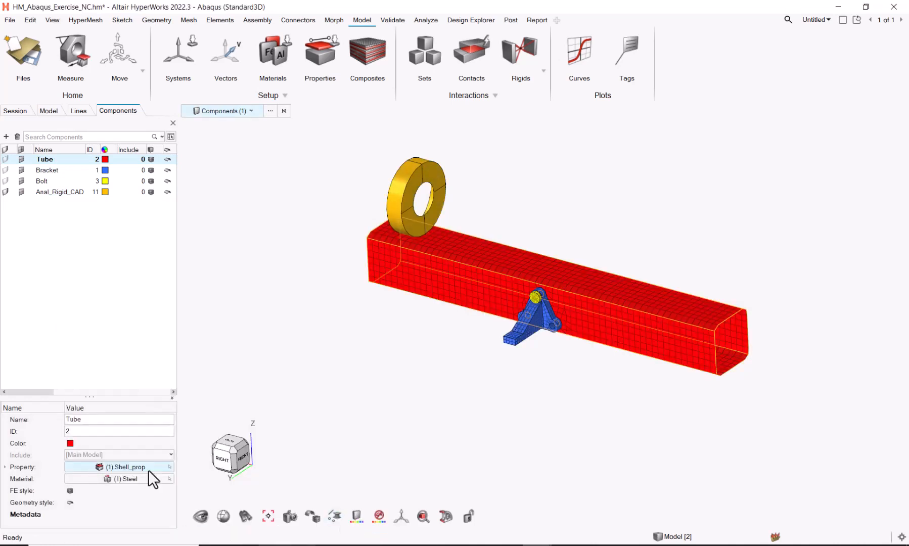
# Assign the Solid_prop property to the Bracket component.
pyautogui.click(53, 171)
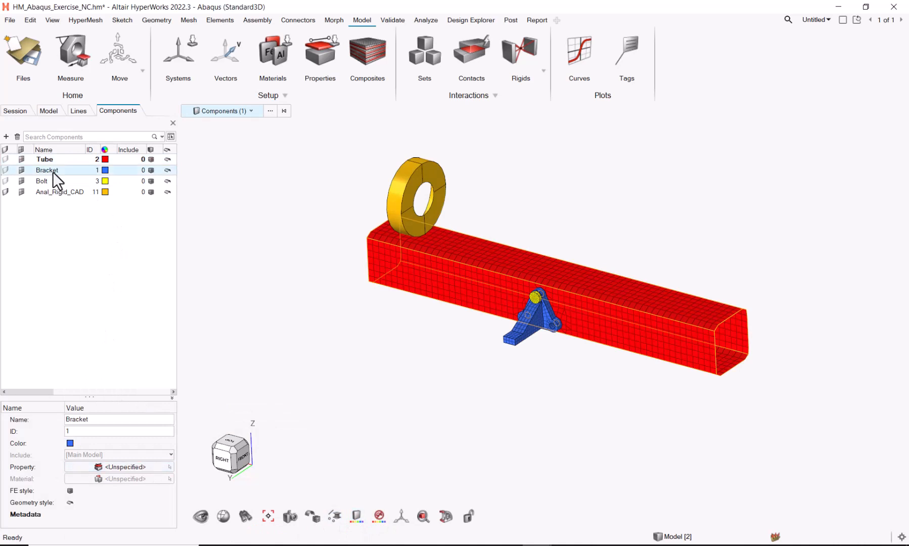
pyautogui.click(115, 467)
pyautogui.click(135, 479)
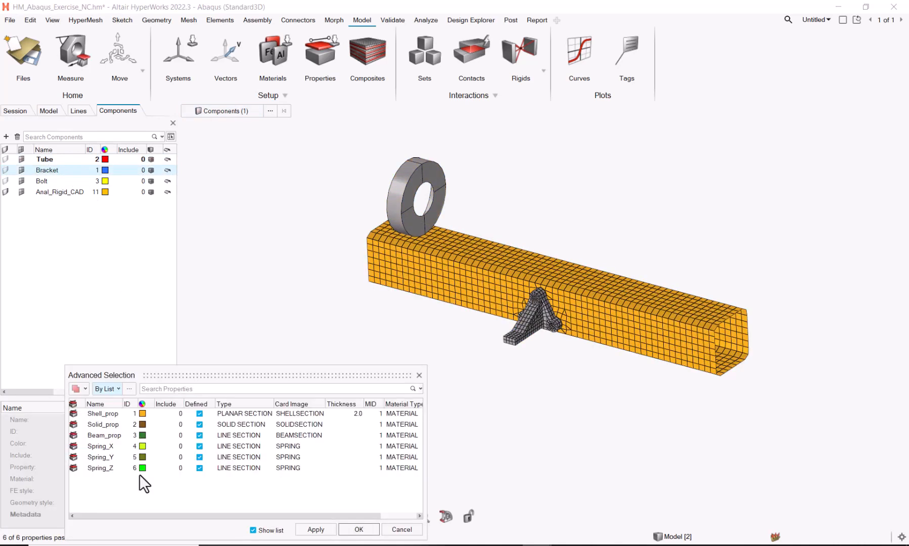
pyautogui.click(114, 423)
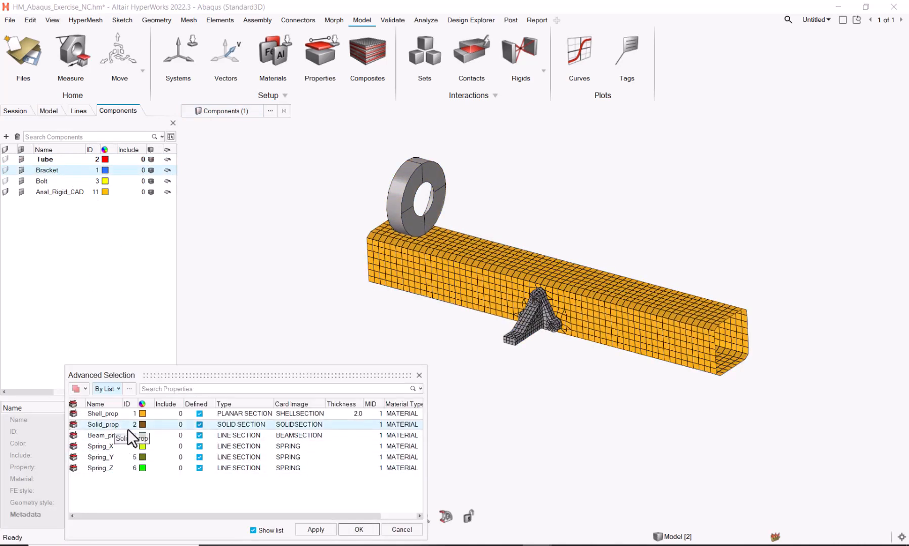
pyautogui.click(356, 531)
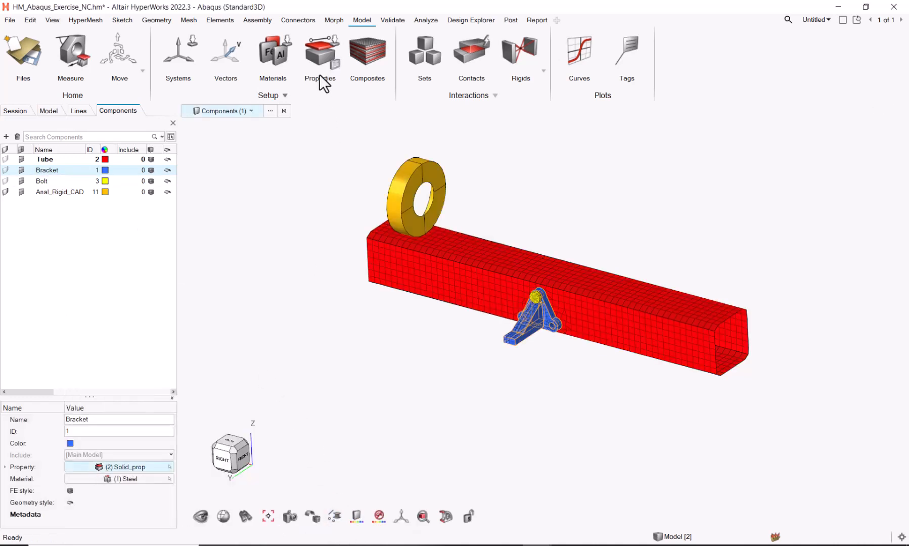
# Assign Solid_prop to the Bolt component with the property assignment tool and check the Bolt's property entry.
pyautogui.click(334, 44)
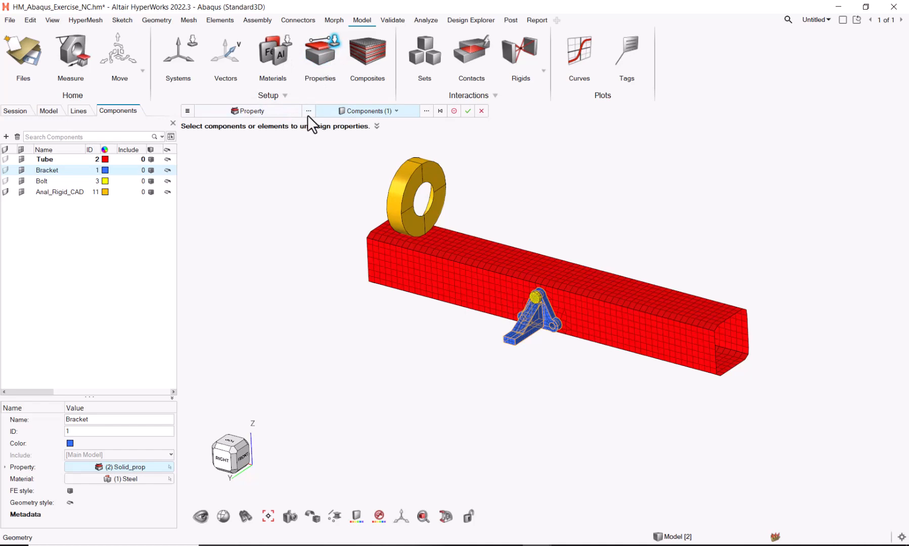
pyautogui.click(308, 114)
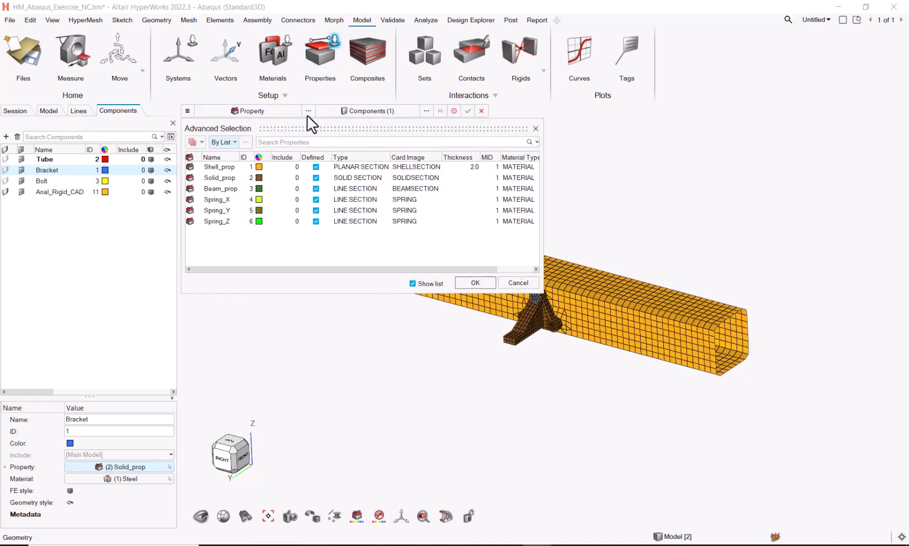
pyautogui.click(236, 178)
pyautogui.click(473, 283)
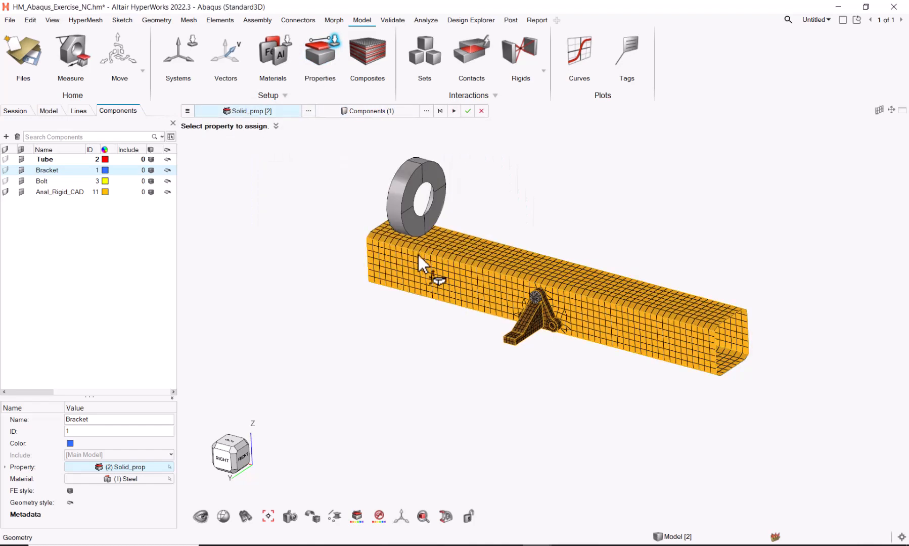
pyautogui.click(427, 110)
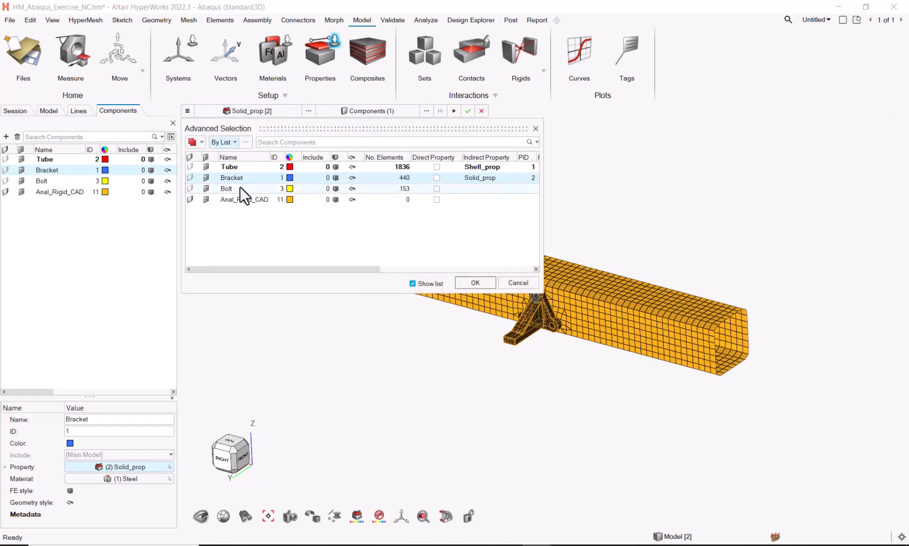
pyautogui.click(239, 186)
pyautogui.click(478, 283)
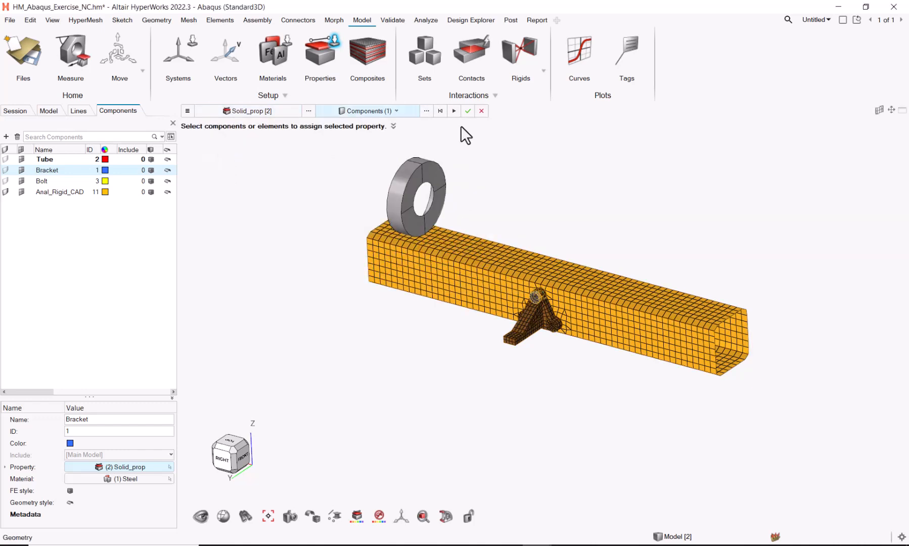
pyautogui.click(467, 112)
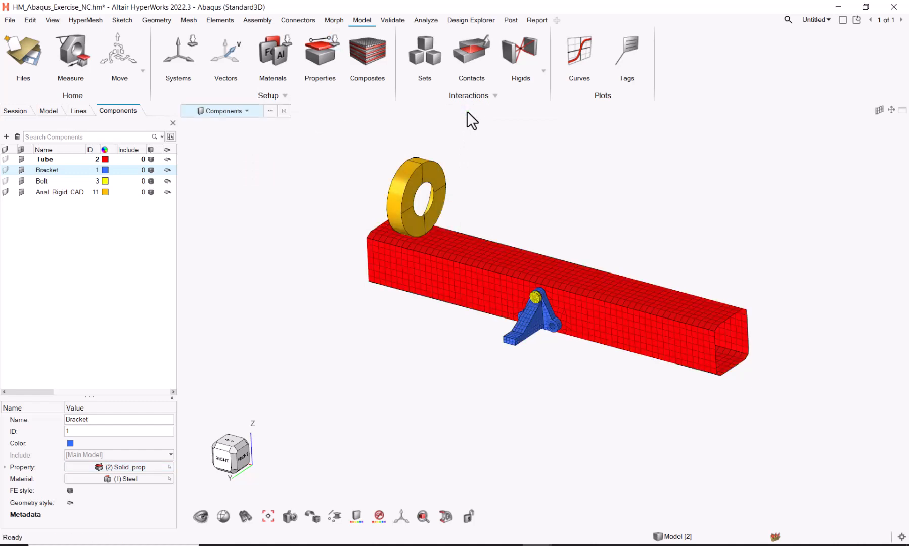
pyautogui.click(56, 181)
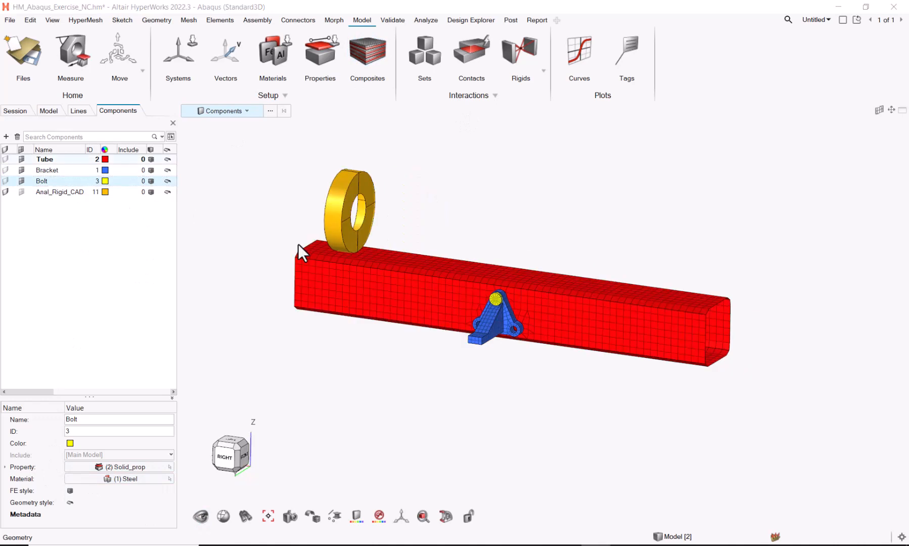
# Create a new component named SPRINGS.
pyautogui.click(63, 262)
pyautogui.rightClick(64, 253)
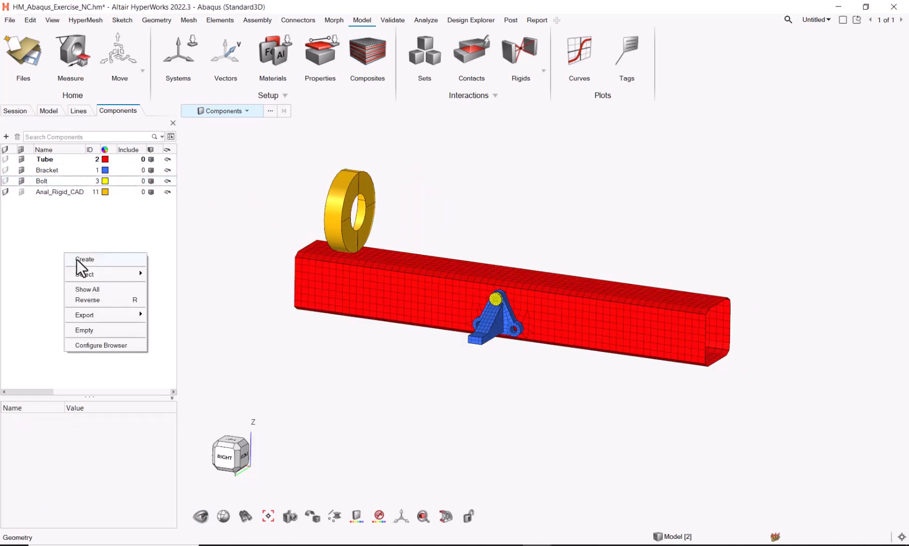
pyautogui.click(76, 259)
pyautogui.press('capslock')
pyautogui.press('capslock')
pyautogui.write('SPRINGS')
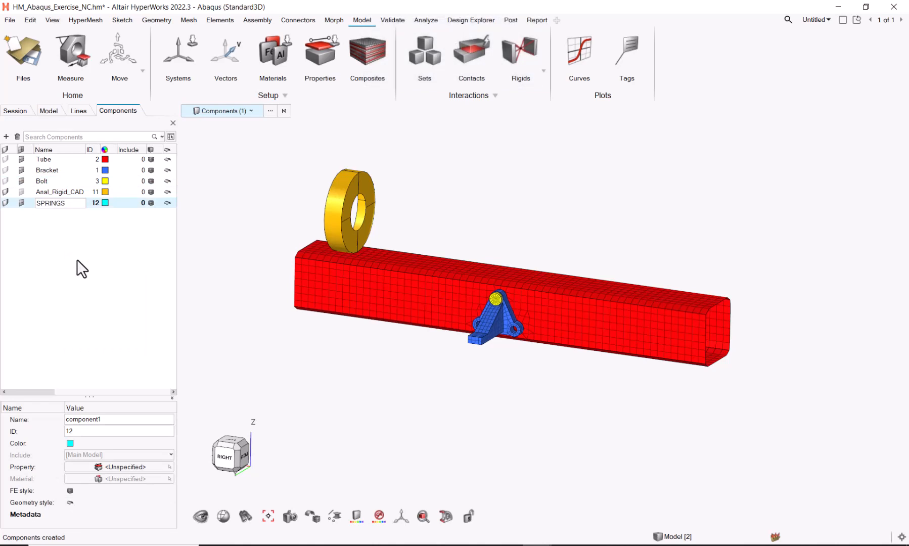
pyautogui.click(76, 259)
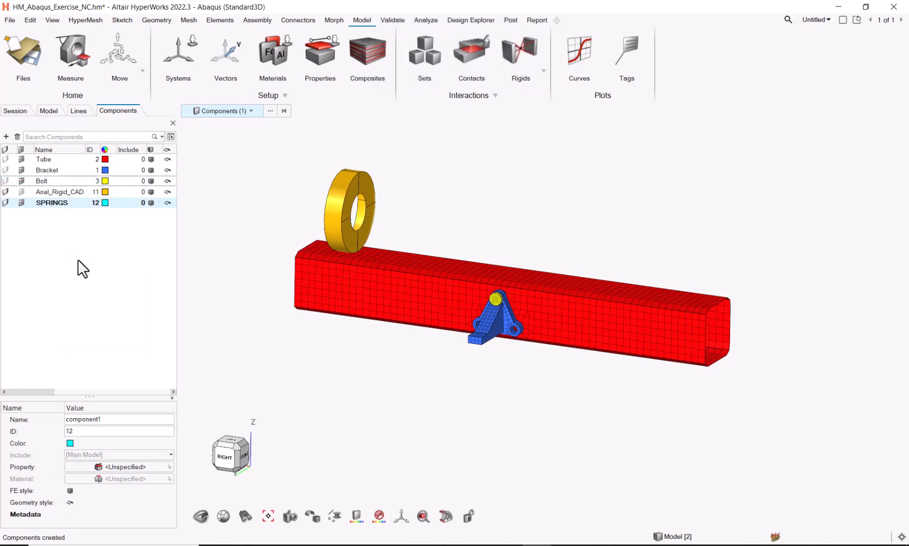
# Switch the spring element tool from Spring 1D to Spring 0D and exit it for now.
pyautogui.click(234, 23)
pyautogui.click(250, 70)
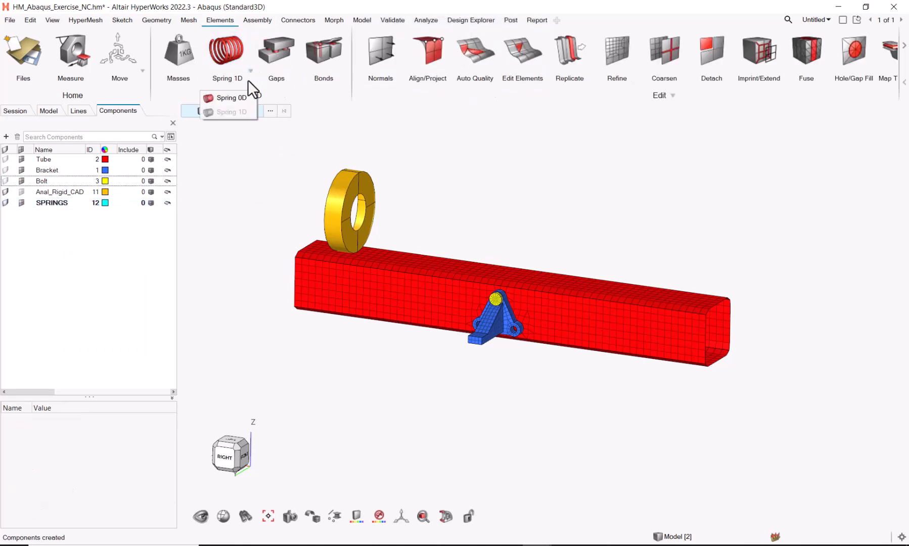
pyautogui.click(235, 97)
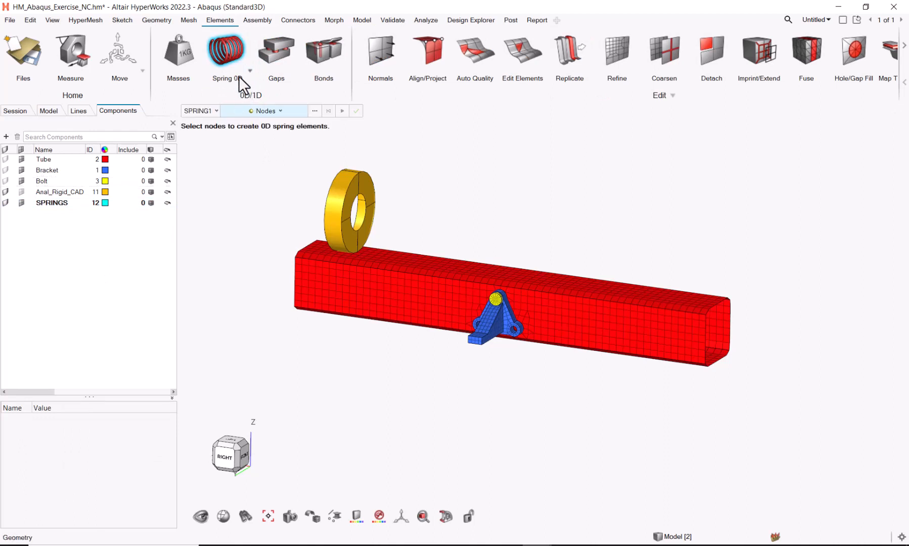
pyautogui.click(226, 48)
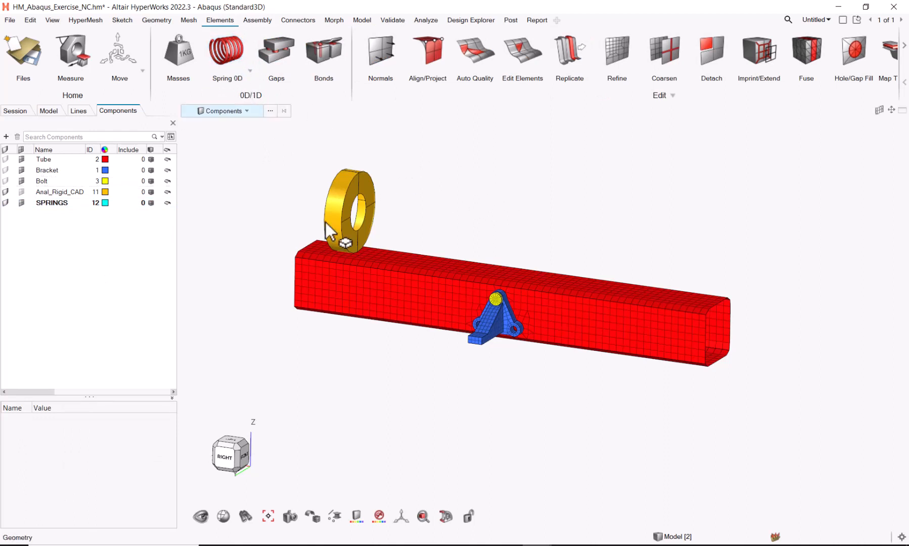
# Hide the Tube and Bracket meshes and the Anal_Rigid_CAD geometry, keeping only the Bolt displayed.
pyautogui.click(21, 159)
pyautogui.click(21, 169)
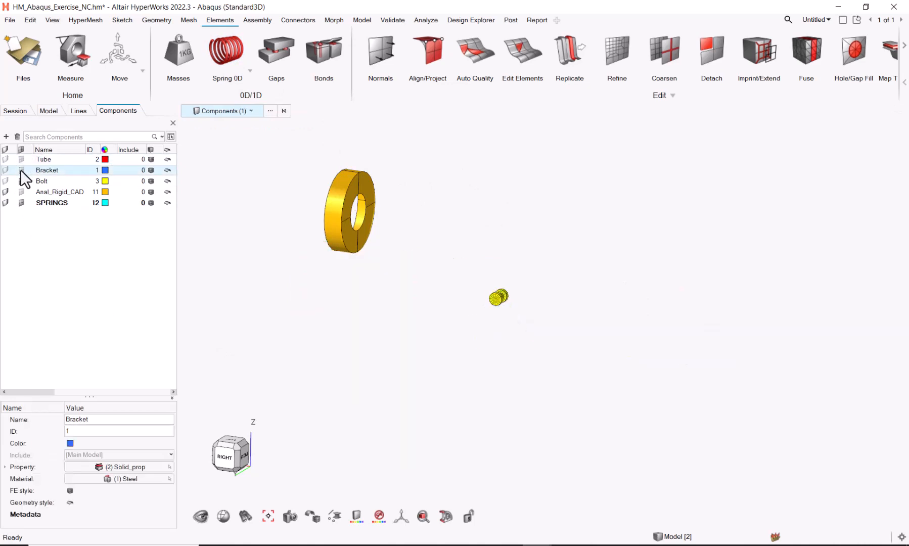
pyautogui.click(5, 192)
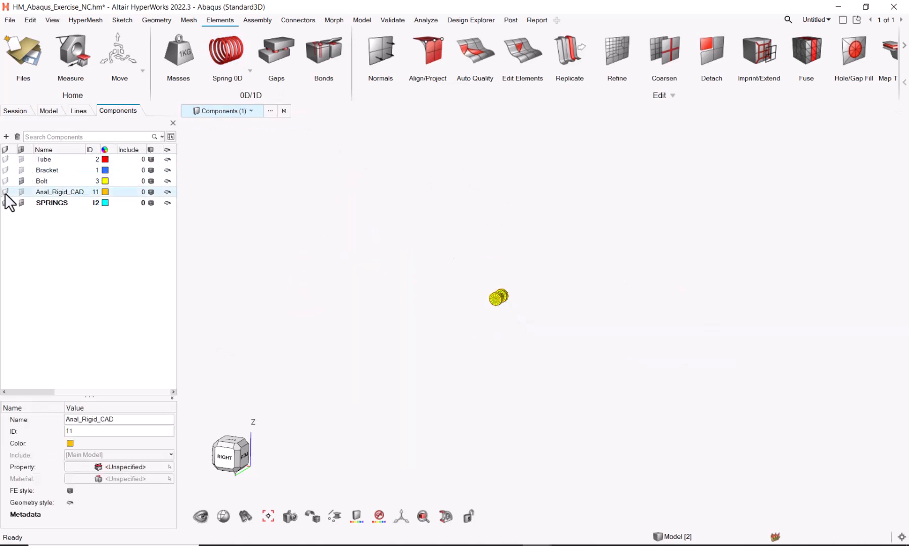
# Create SPRING1 0D elements with the Spring_X property at three evenly spaced outer rim nodes of the Bolt's end face, seen from the right.
pyautogui.click(224, 452)
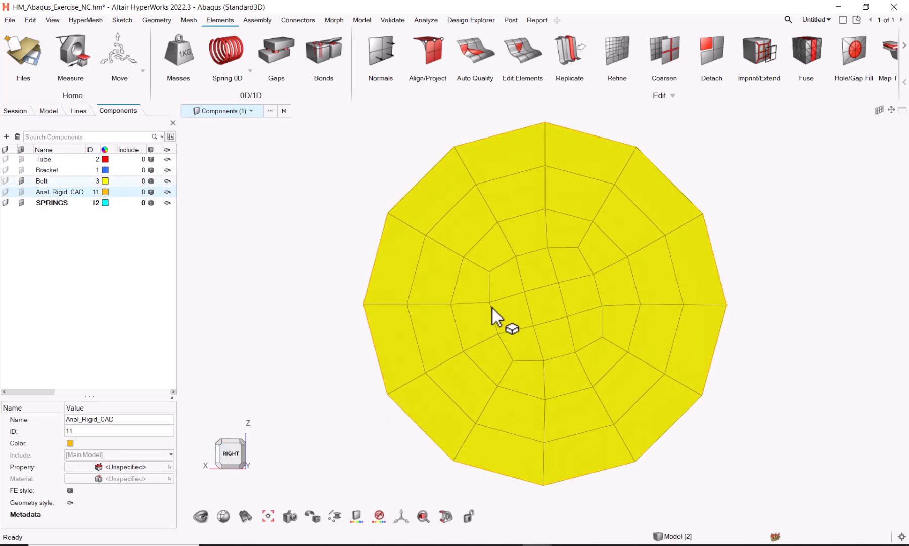
pyautogui.scroll(-3, 455, 338)
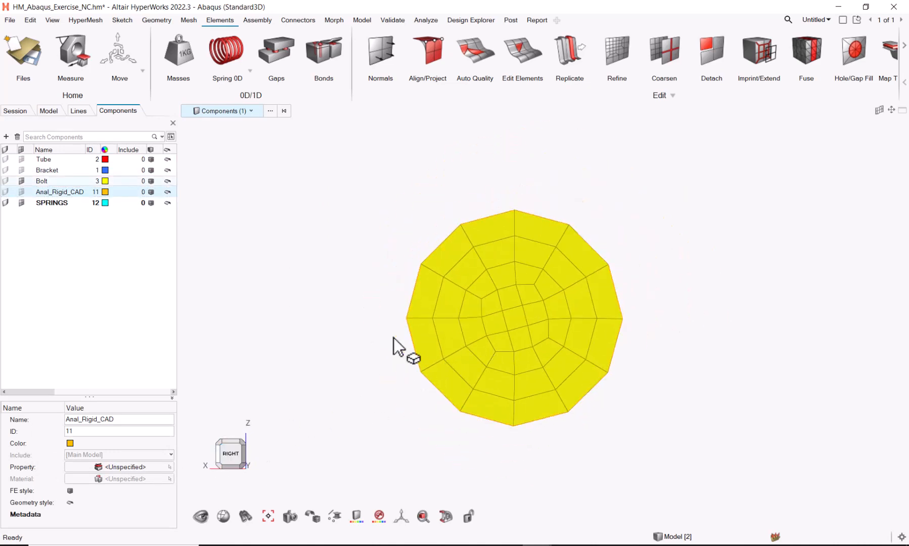
pyautogui.click(236, 53)
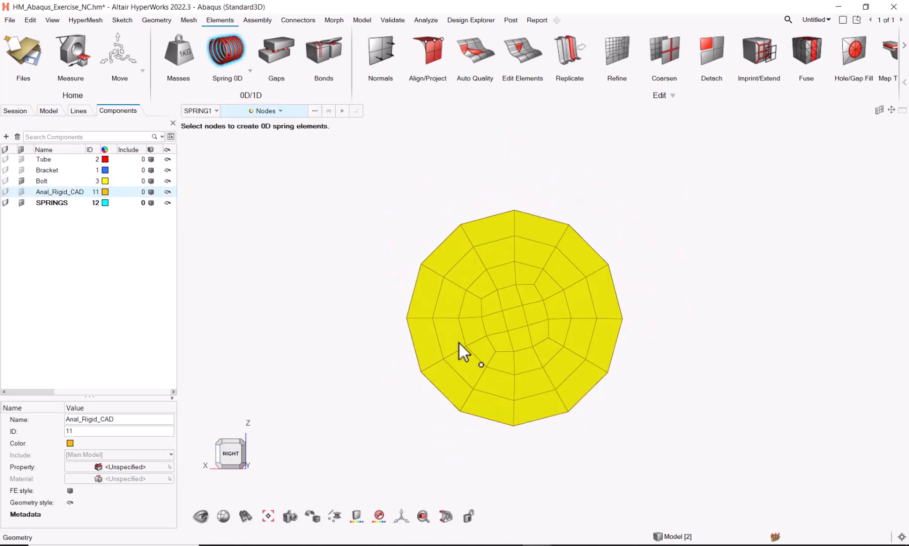
pyautogui.click(421, 372)
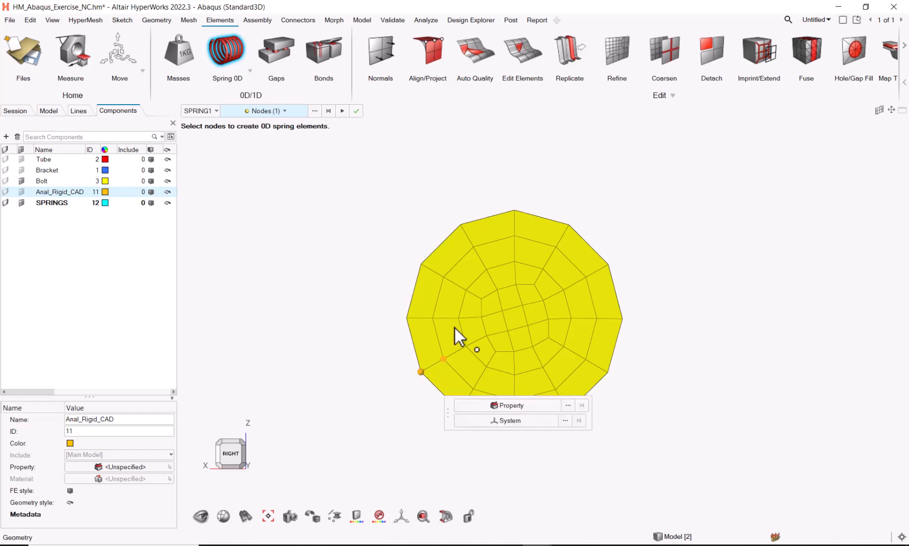
pyautogui.click(514, 216)
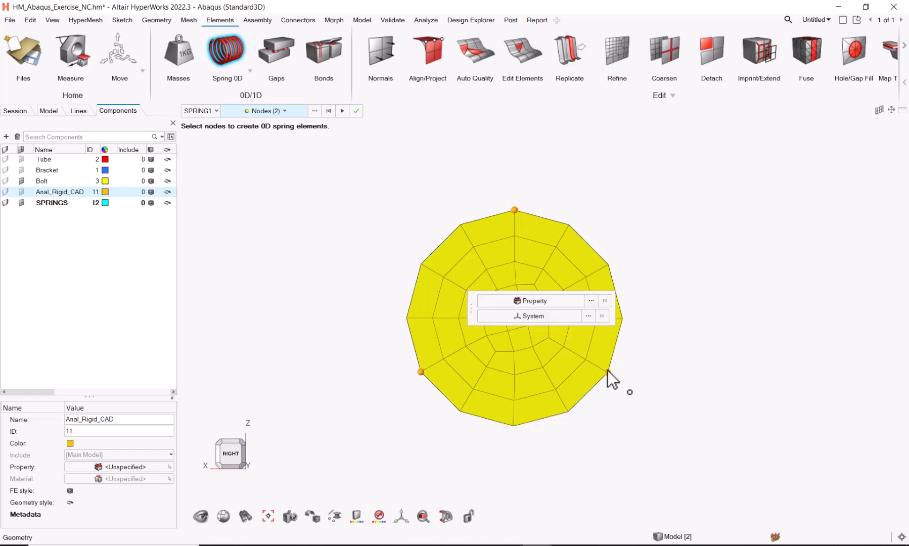
pyautogui.click(607, 372)
pyautogui.click(619, 298)
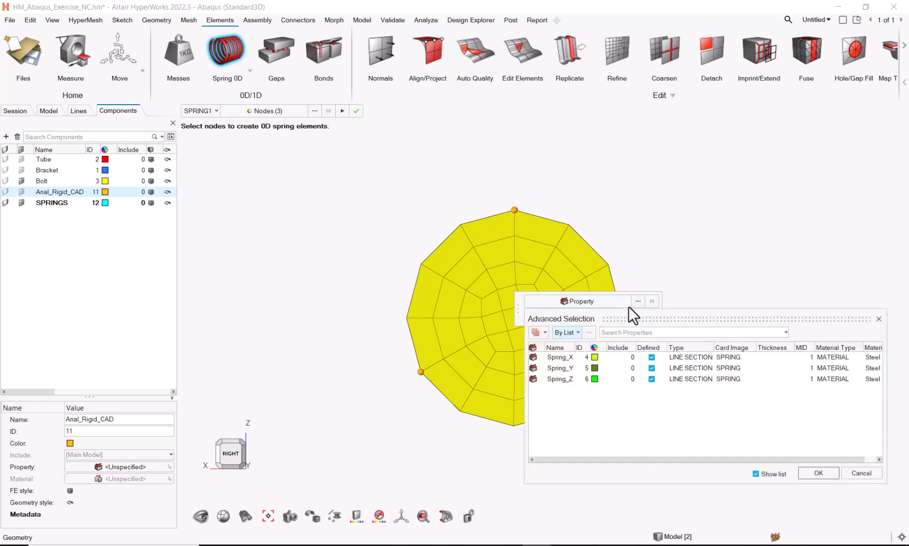
pyautogui.click(556, 358)
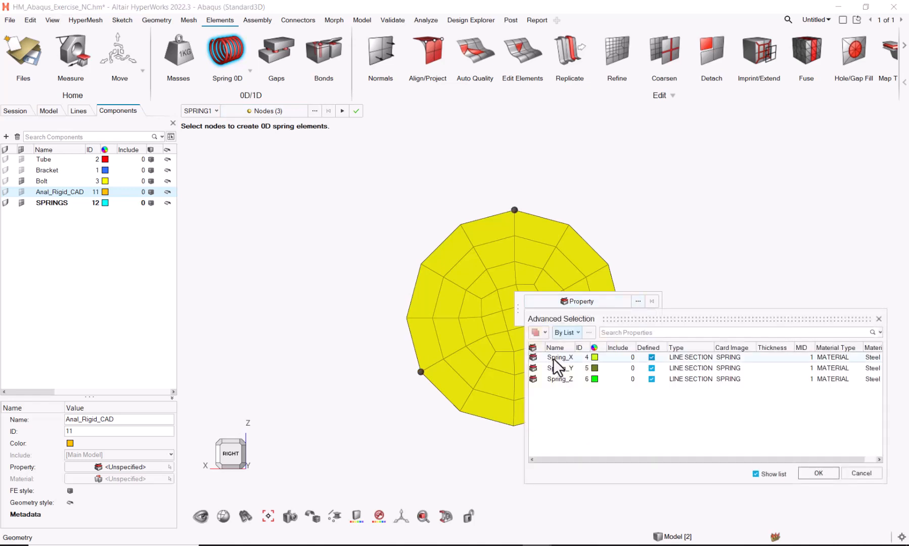
pyautogui.click(815, 471)
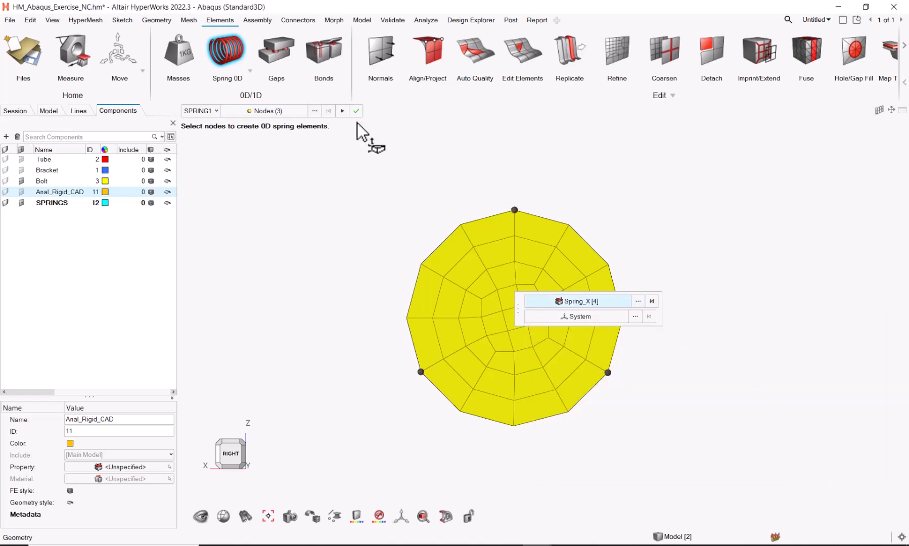
pyautogui.click(342, 110)
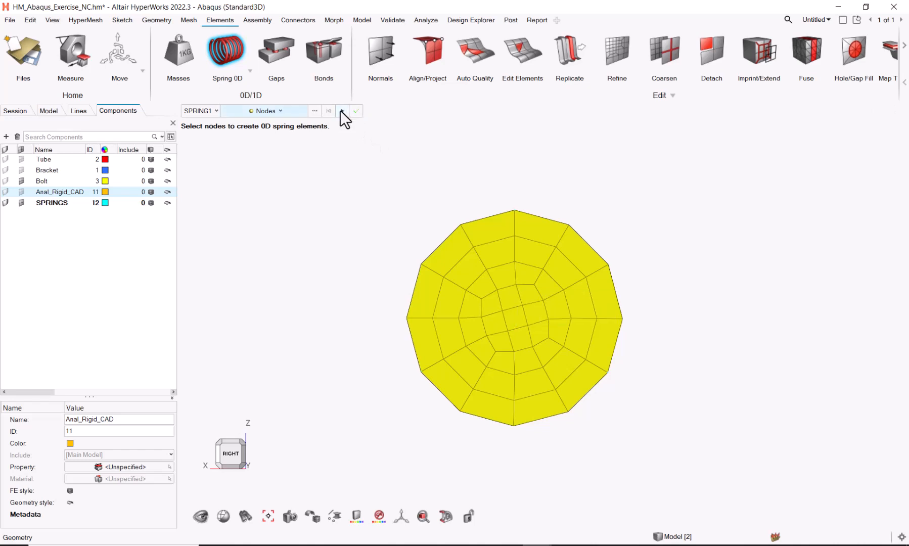
# Create SPRING1 0D elements with the Spring_Y property at the same three evenly spaced outer rim nodes of the Bolt's right-view end face.
pyautogui.click(421, 371)
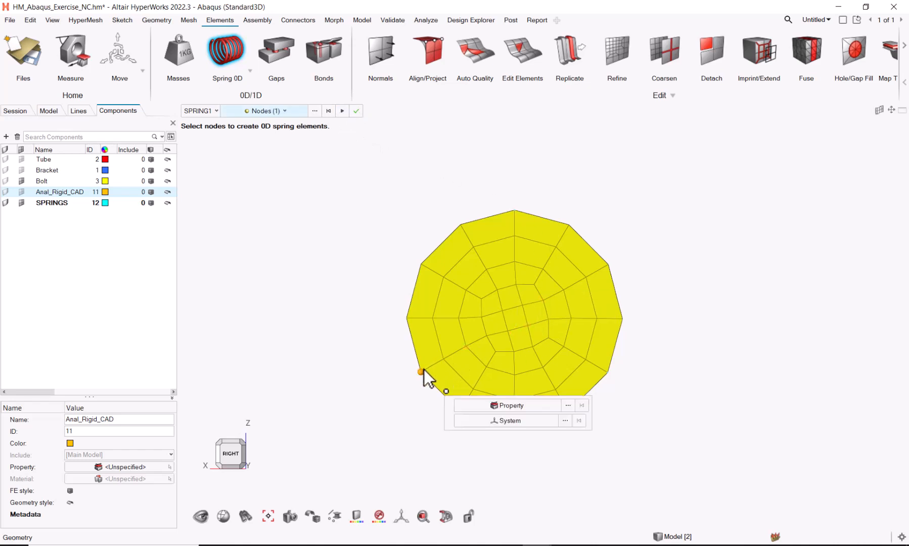
pyautogui.click(511, 212)
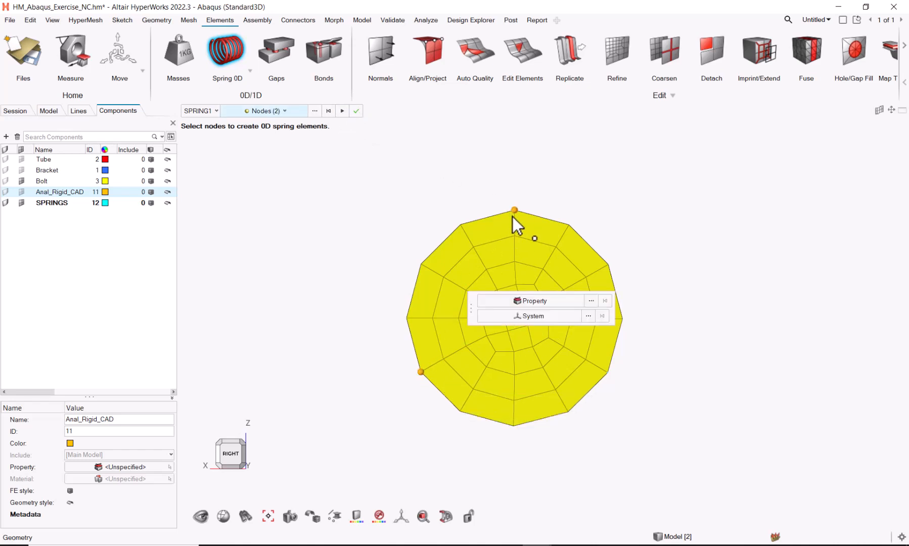
pyautogui.click(606, 371)
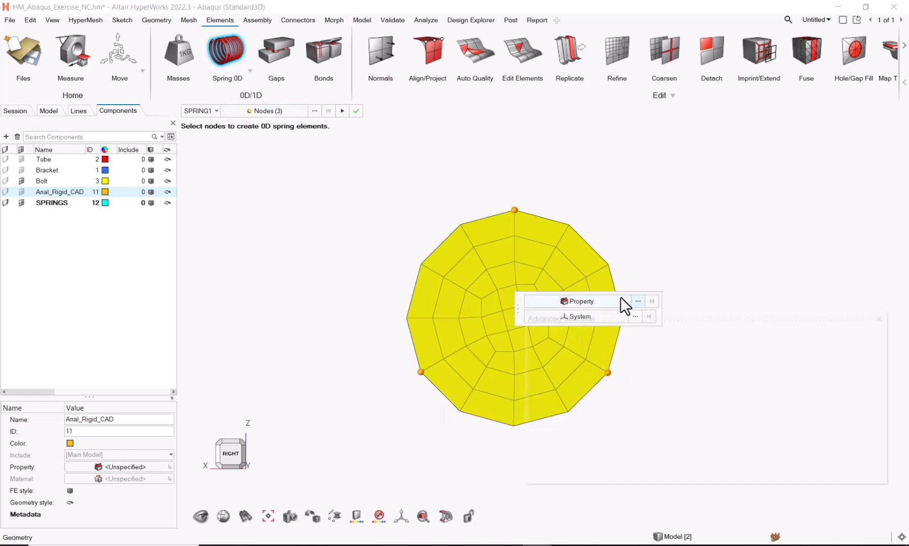
pyautogui.click(621, 300)
pyautogui.click(561, 356)
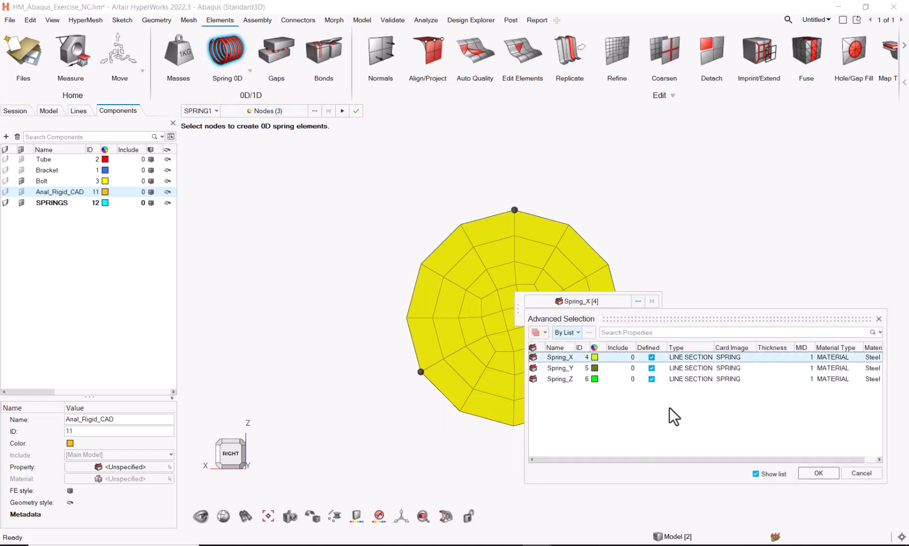
pyautogui.click(558, 365)
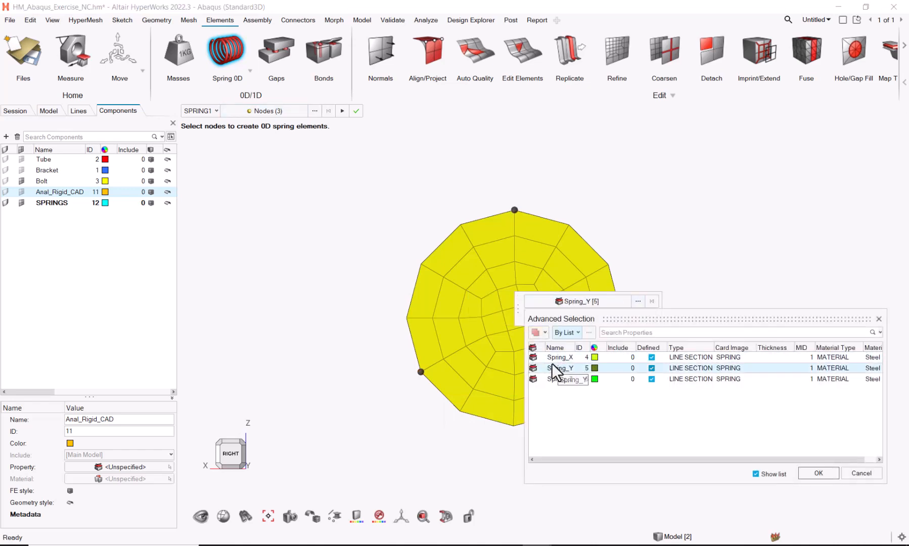
pyautogui.click(817, 473)
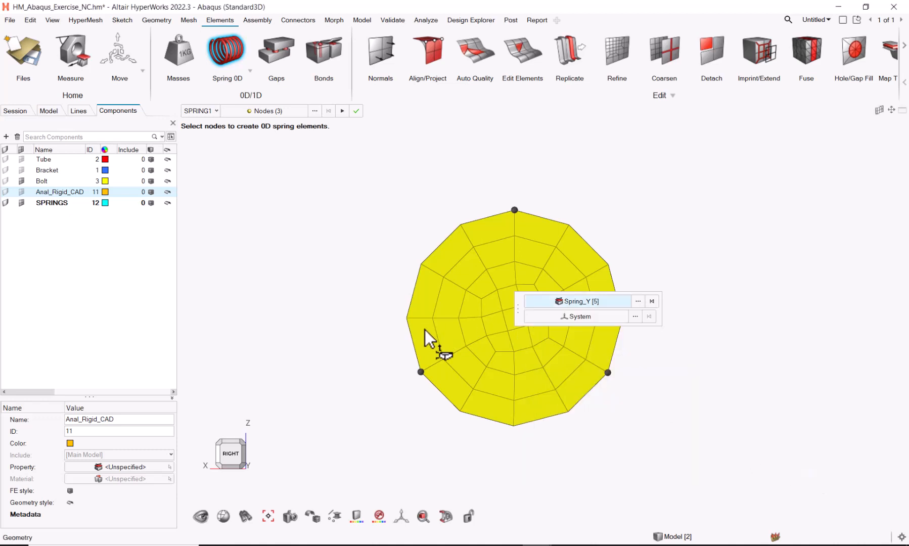
pyautogui.click(342, 111)
# Create SPRING1 0D elements with the Spring_Z property at the same three rim nodes of the Bolt's right-view end face.
pyautogui.click(422, 372)
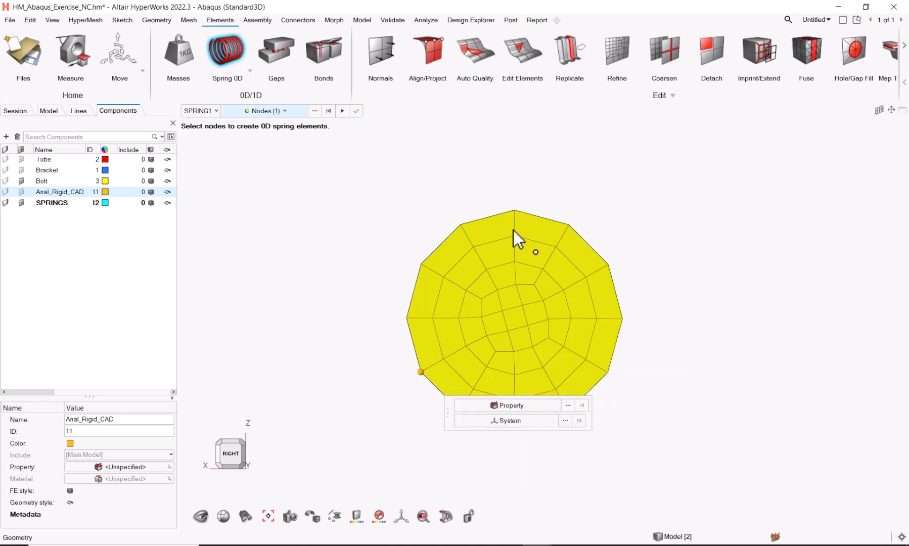
pyautogui.click(515, 210)
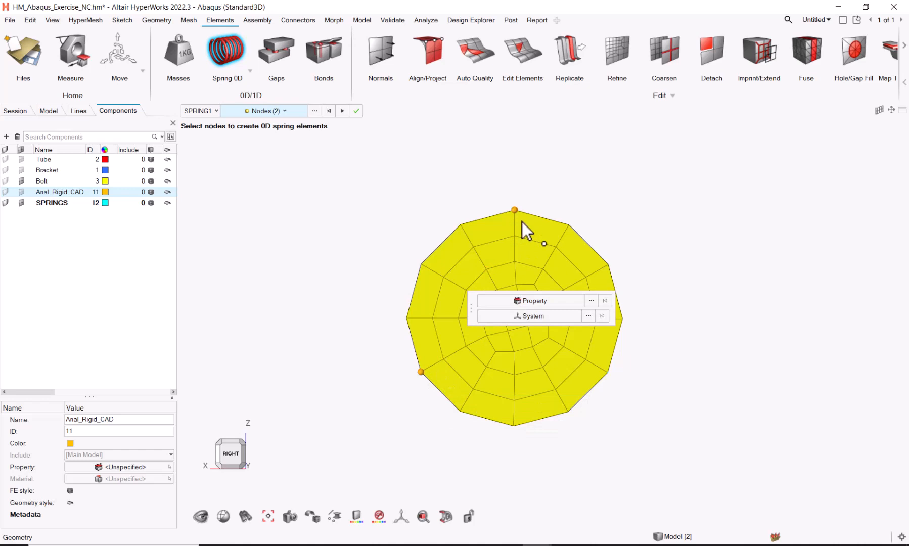
pyautogui.click(608, 373)
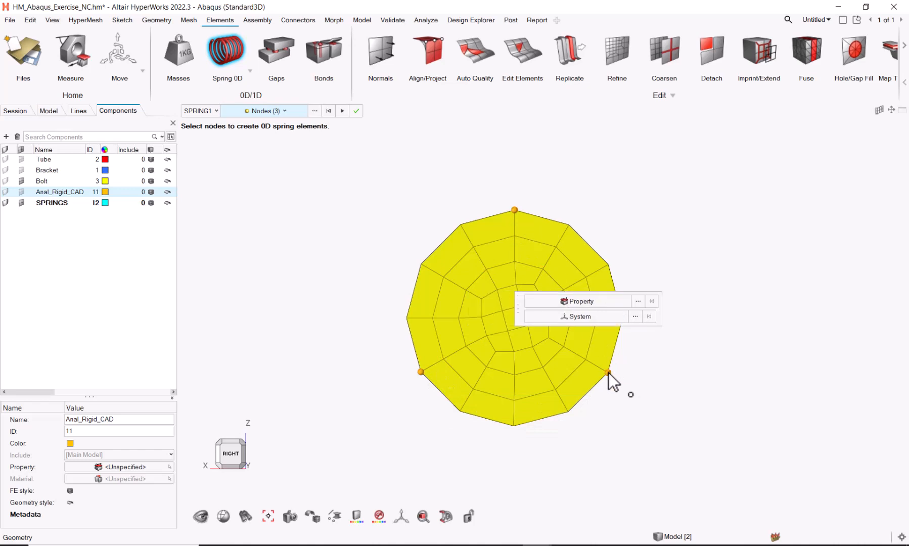
pyautogui.click(638, 301)
pyautogui.click(581, 381)
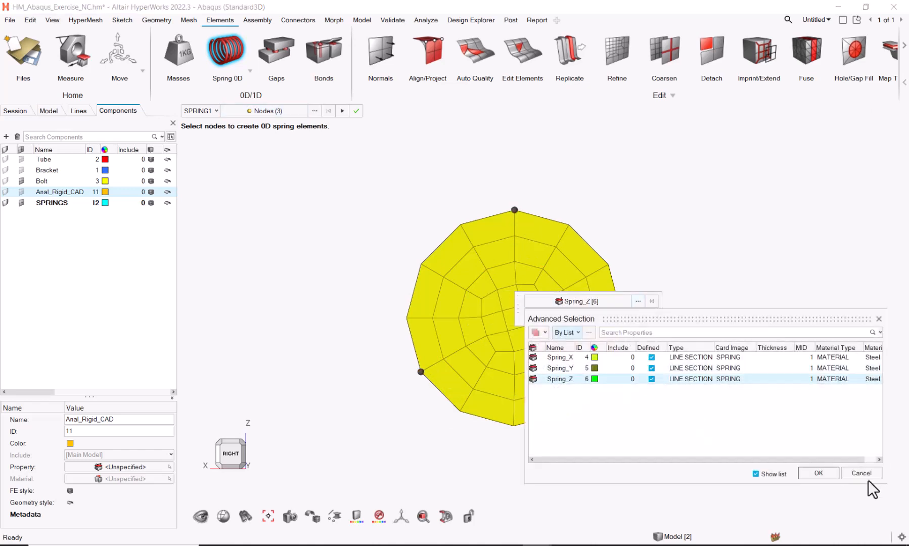
pyautogui.click(818, 474)
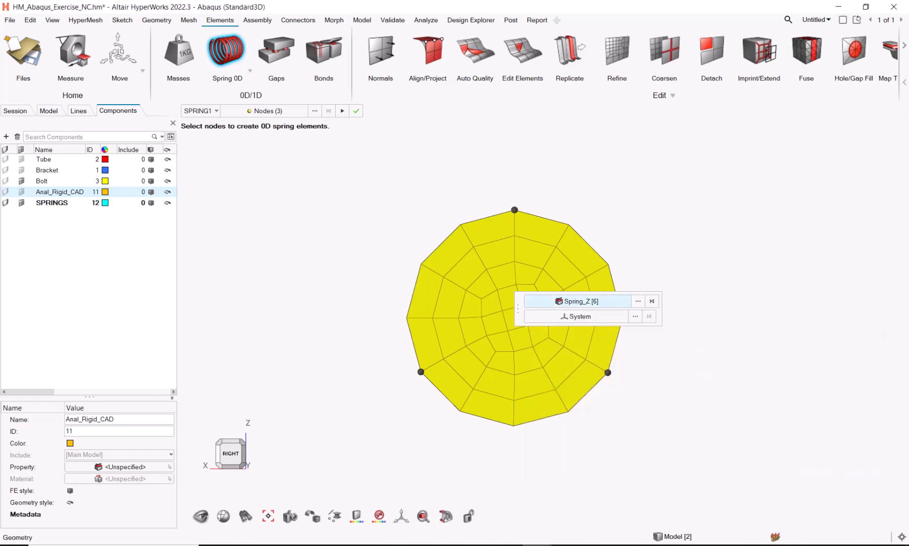
pyautogui.click(343, 111)
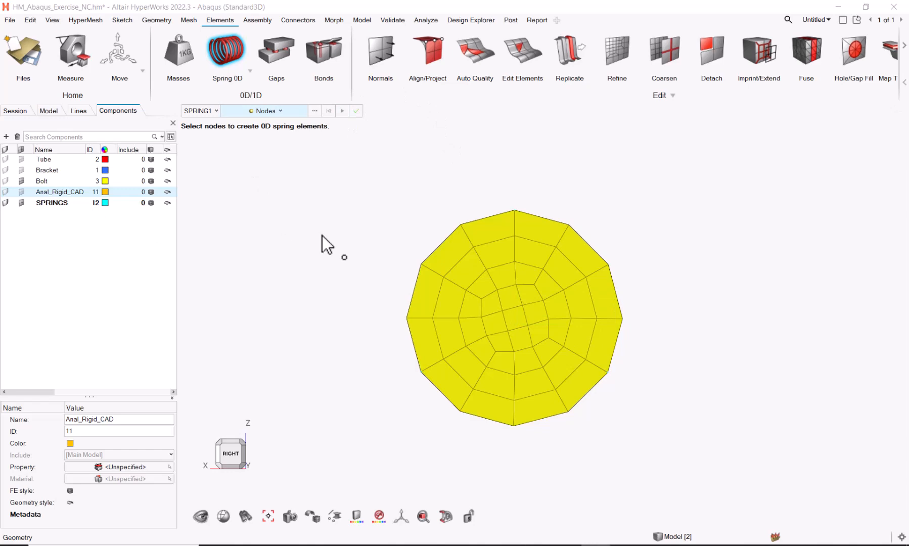
# Create SPRING1 0D elements with the Spring_X property at three evenly spaced outer rim nodes of the Bolt's opposite end face, seen from the left.
pyautogui.keyDown('ctrl'); pyautogui.moveTo(691, 292); pyautogui.dragTo(708, 310); pyautogui.keyUp('ctrl')
pyautogui.moveTo(708, 306); pyautogui.dragTo(233, 301, button='middle')
pyautogui.moveTo(776, 205); pyautogui.dragTo(556, 303, button='middle')
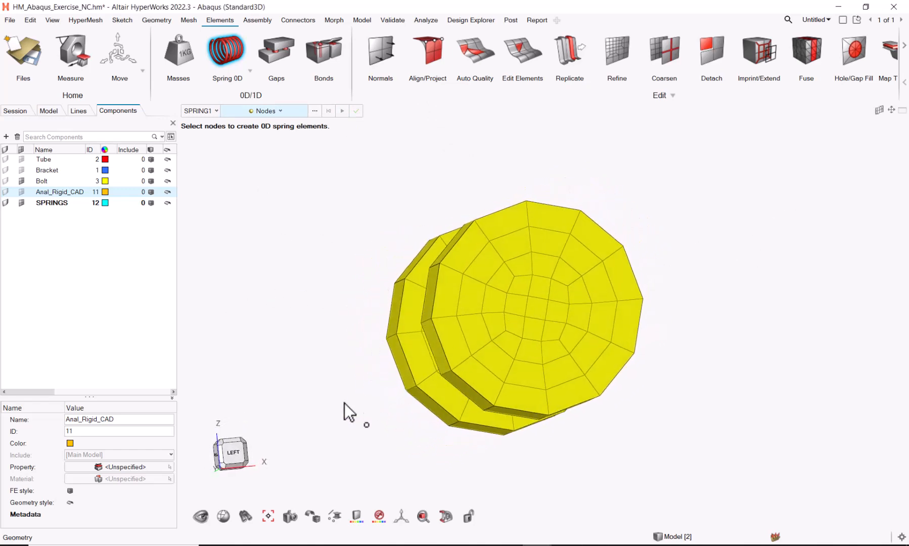
pyautogui.click(242, 449)
pyautogui.scroll(-3, 731, 279)
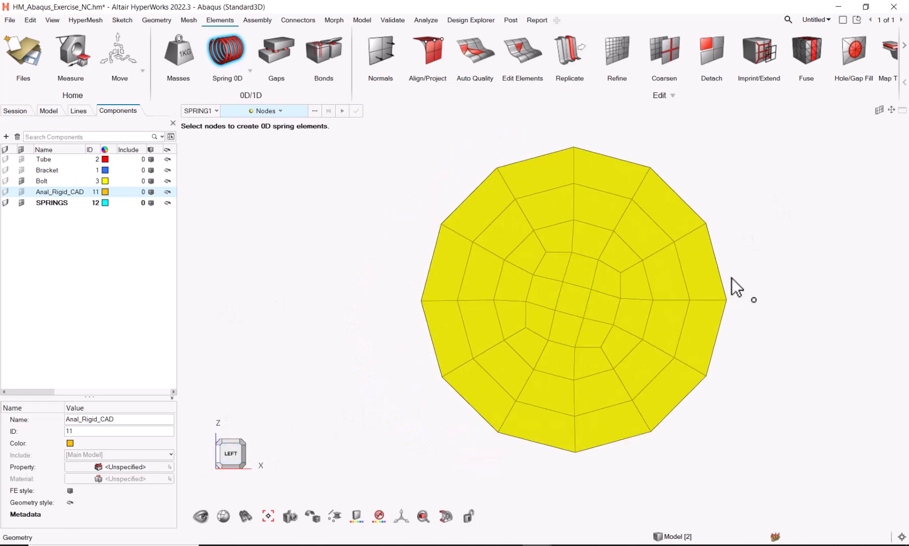
pyautogui.click(527, 347)
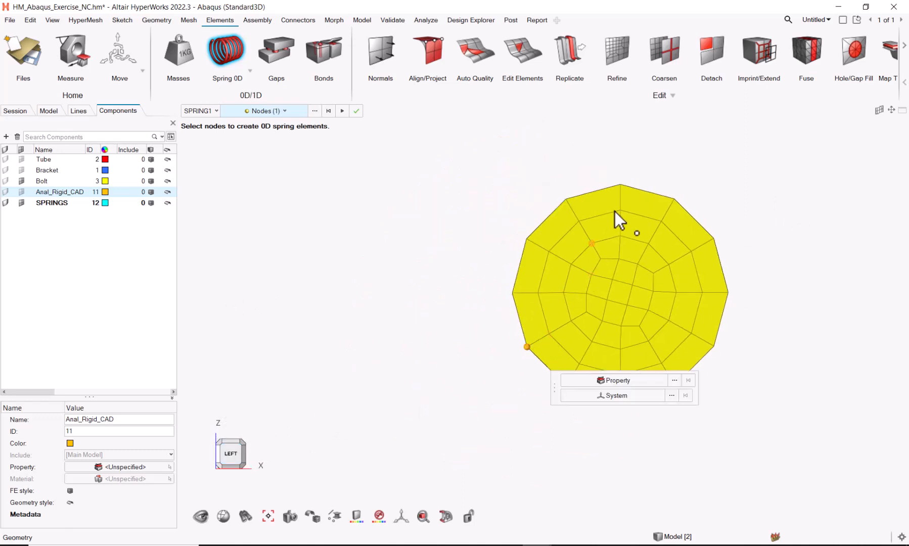
pyautogui.click(621, 187)
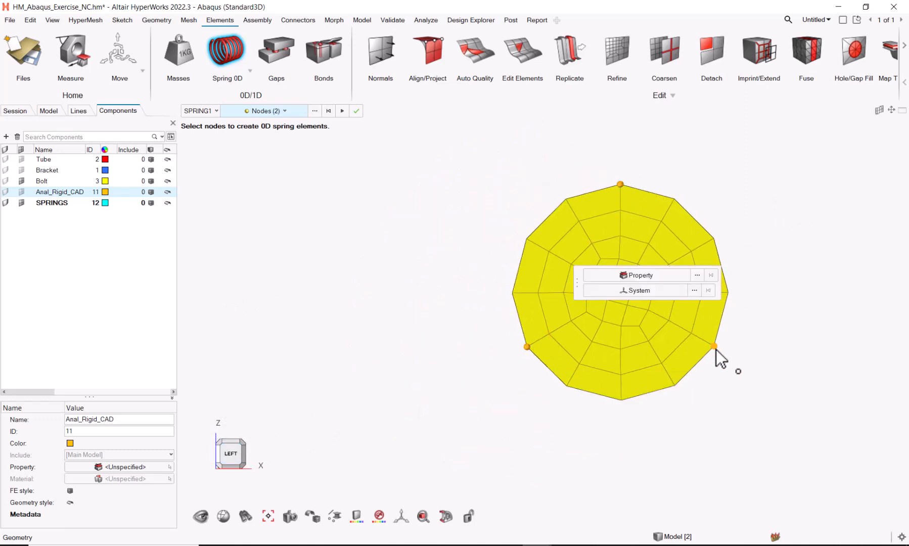
pyautogui.click(715, 348)
pyautogui.click(744, 275)
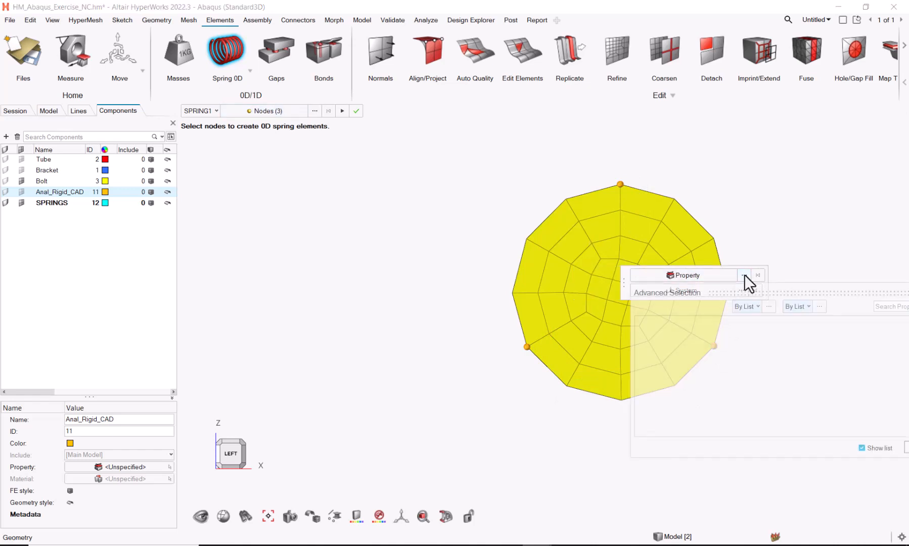
pyautogui.click(579, 331)
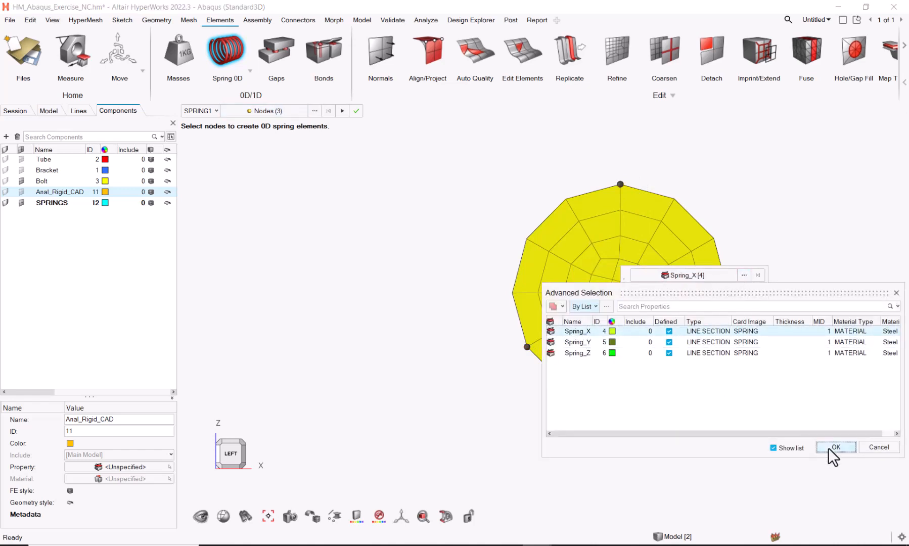
pyautogui.click(835, 447)
pyautogui.click(342, 111)
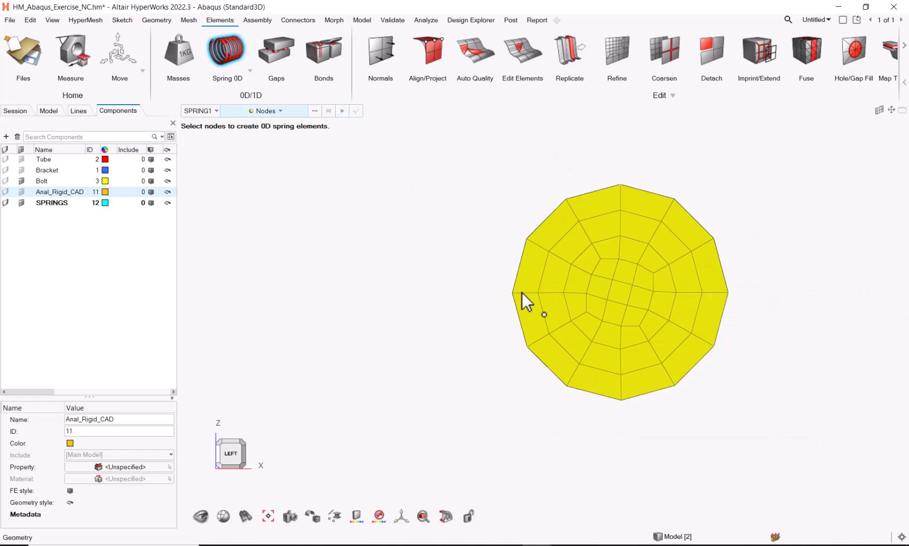
# Create SPRING1 0D elements with the Spring_Y property at the same three rim nodes of the Bolt's left-view end face.
pyautogui.click(531, 348)
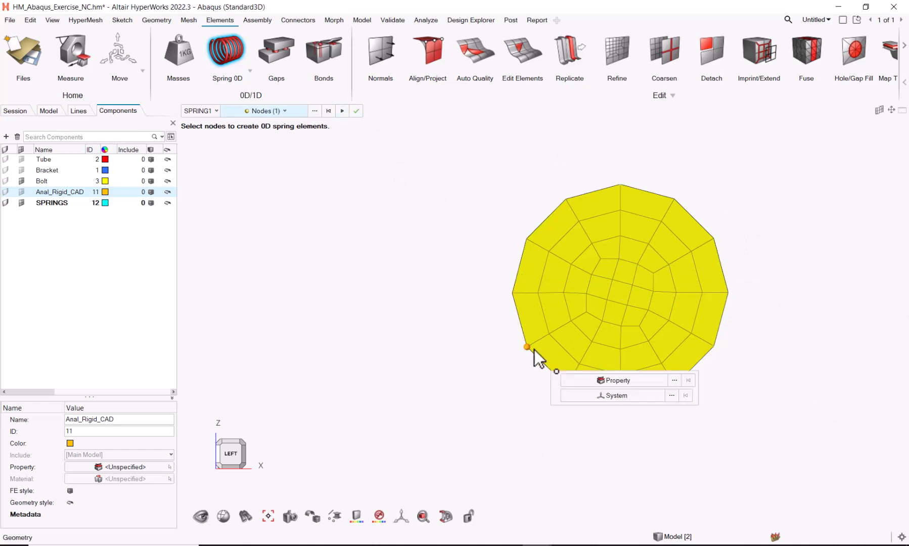
pyautogui.click(621, 185)
pyautogui.click(719, 355)
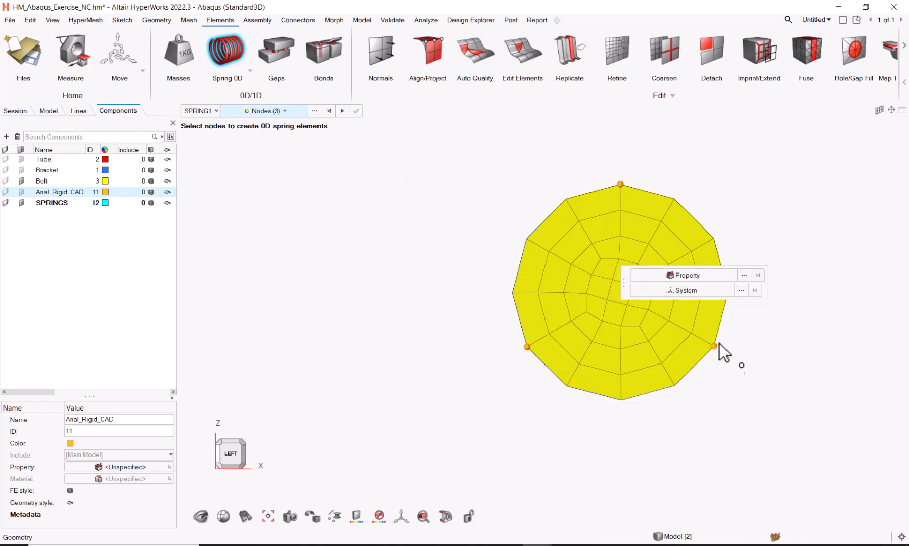
pyautogui.click(746, 276)
pyautogui.click(577, 342)
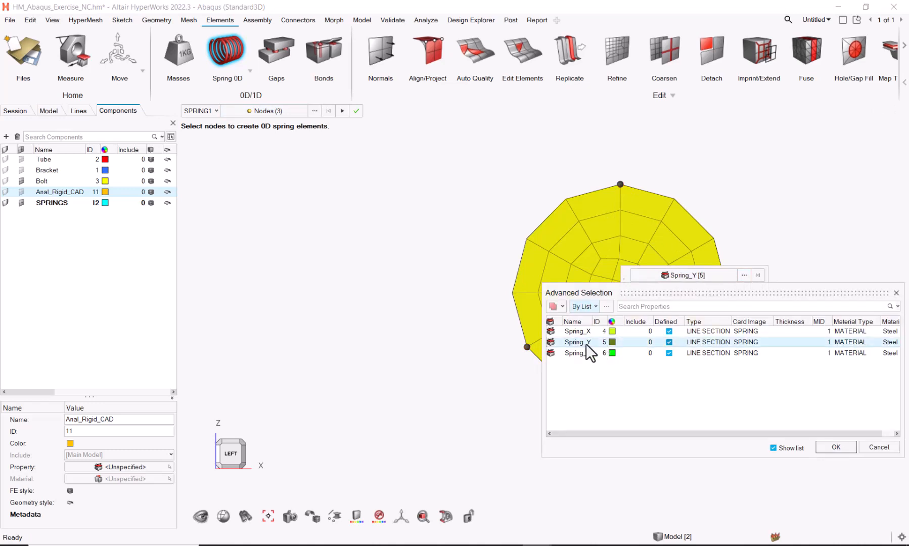
pyautogui.click(828, 447)
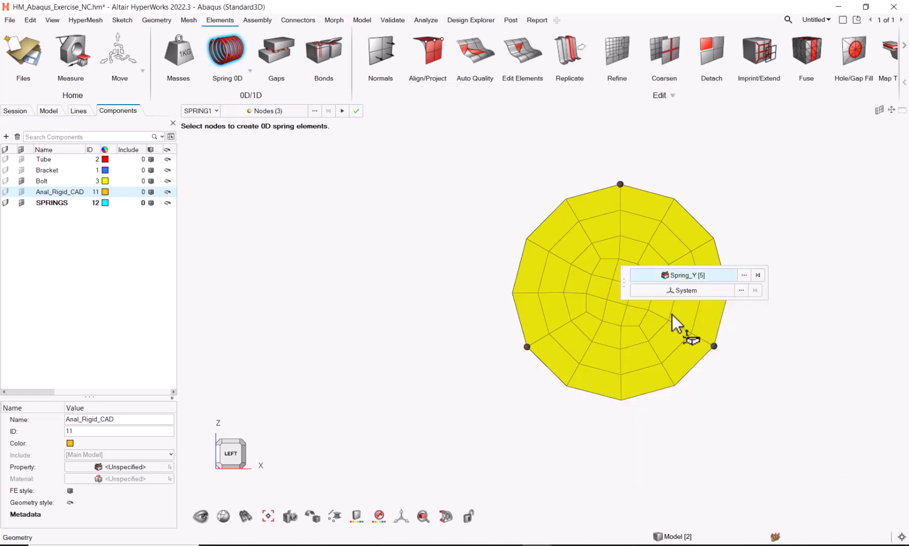
pyautogui.click(343, 113)
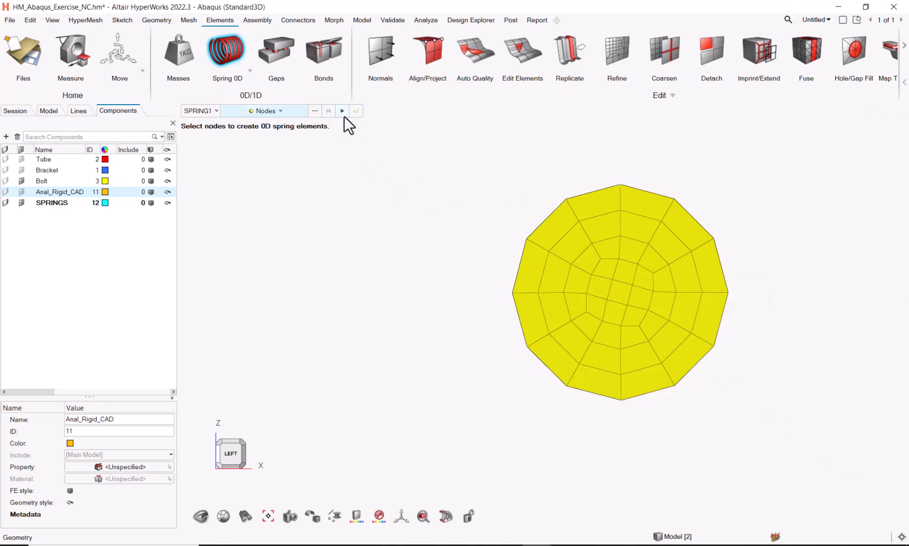
# Create SPRING1 0D elements with the Spring_Z property at the same three rim nodes of the Bolt's left-view end face.
pyautogui.click(530, 346)
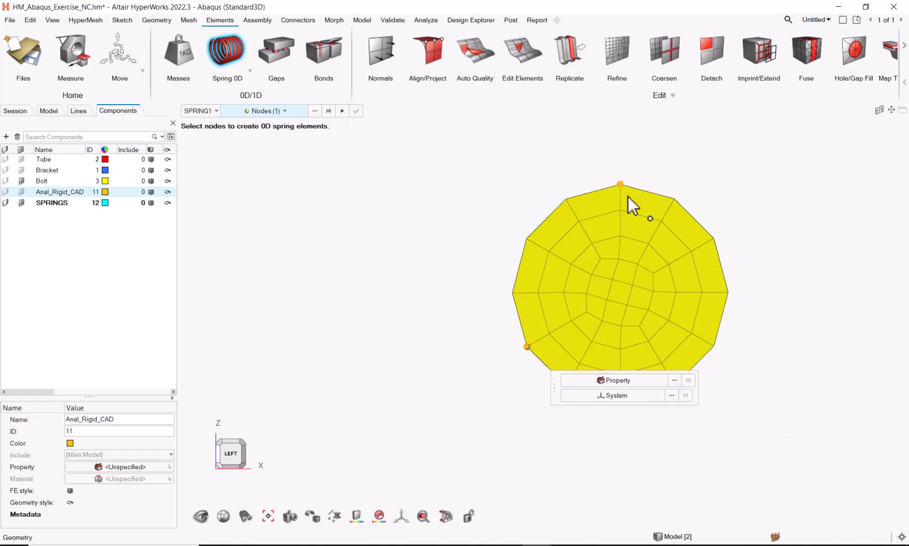
pyautogui.click(628, 196)
pyautogui.click(714, 342)
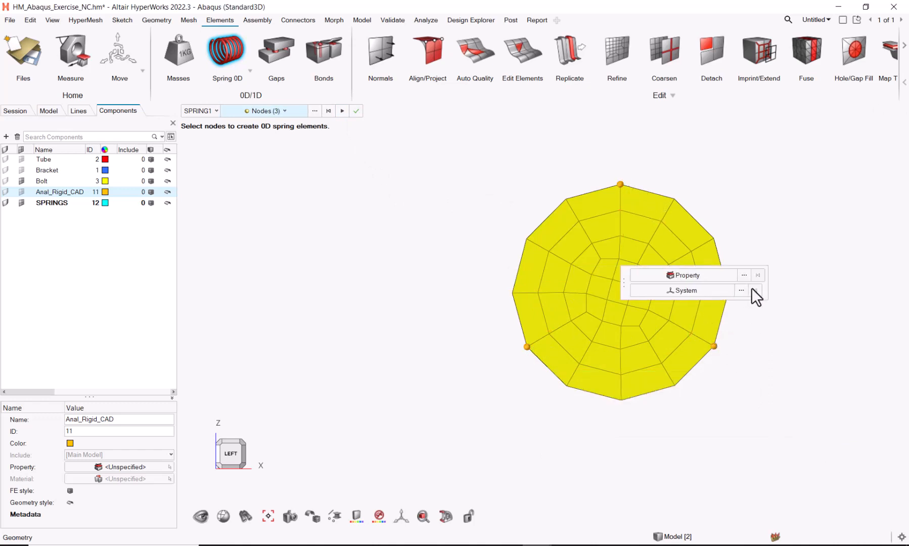
pyautogui.click(742, 275)
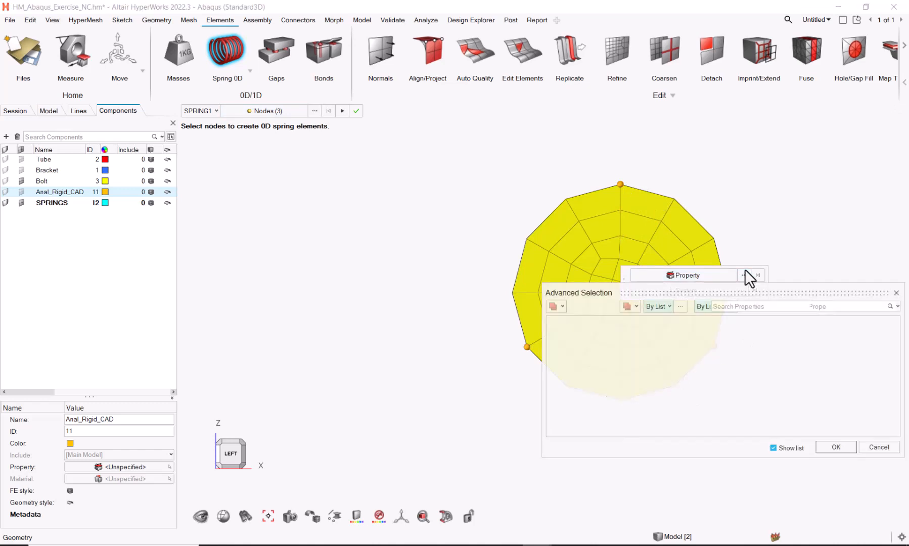
pyautogui.click(596, 351)
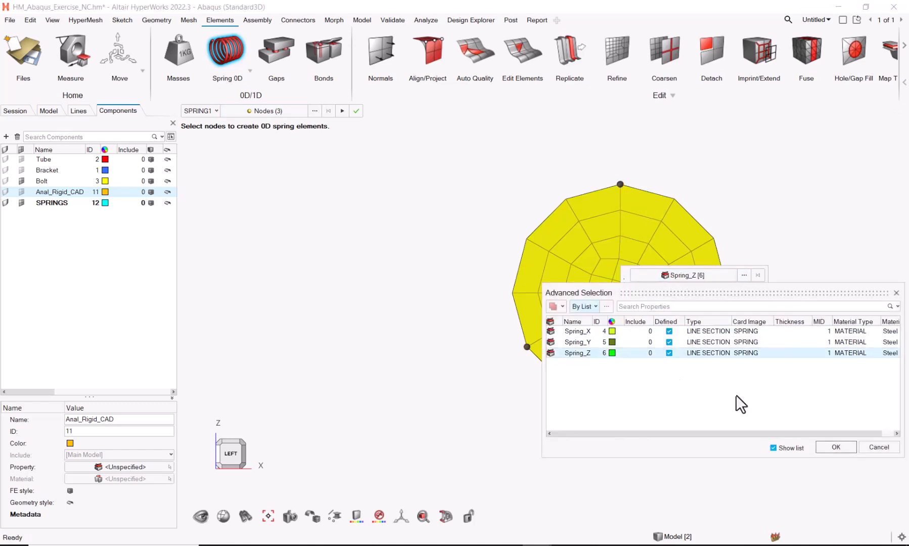
pyautogui.click(833, 446)
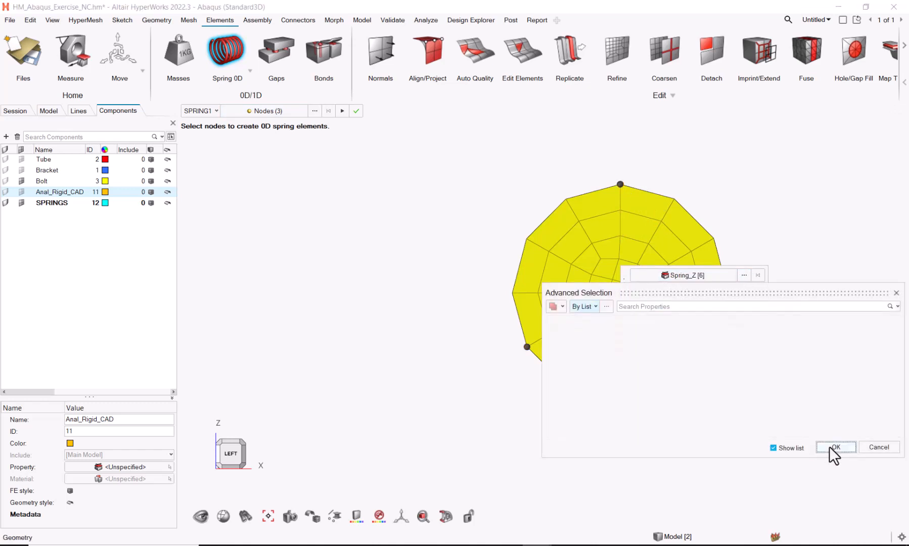
pyautogui.click(342, 111)
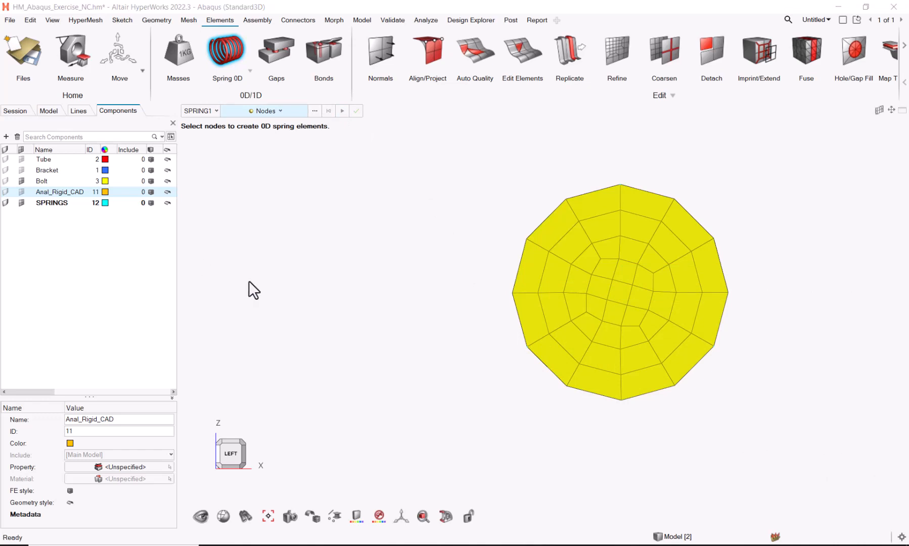
# Show the Bracket and Tube meshes and the Anal_Rigid_CAD geometry again, and exit the spring tool.
pyautogui.click(20, 167)
pyautogui.click(20, 159)
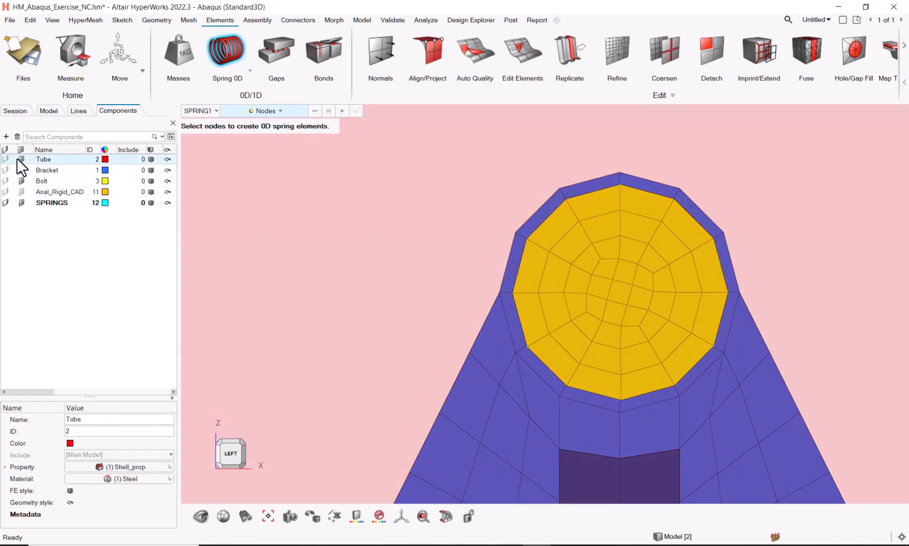
pyautogui.click(5, 191)
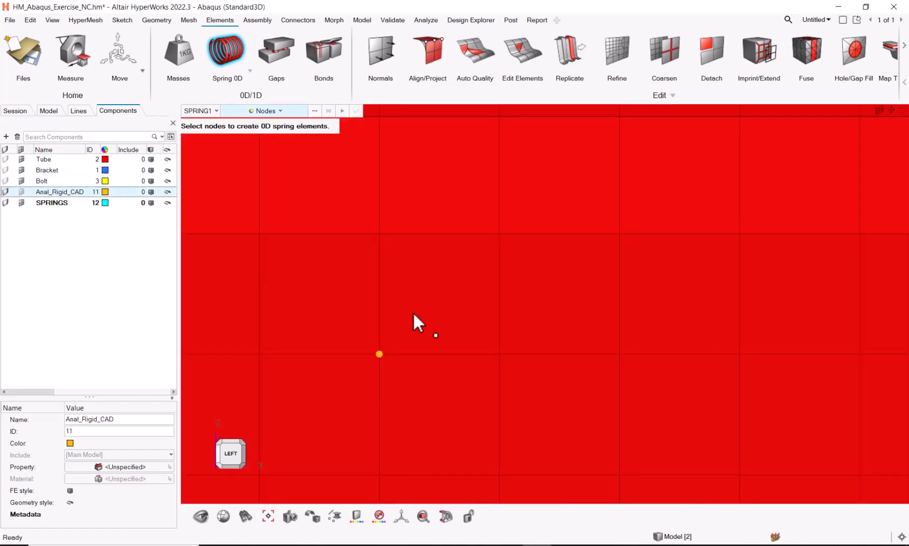
pyautogui.scroll(-5, 413, 312)
pyautogui.moveTo(295, 260); pyautogui.dragTo(471, 435, button='middle')
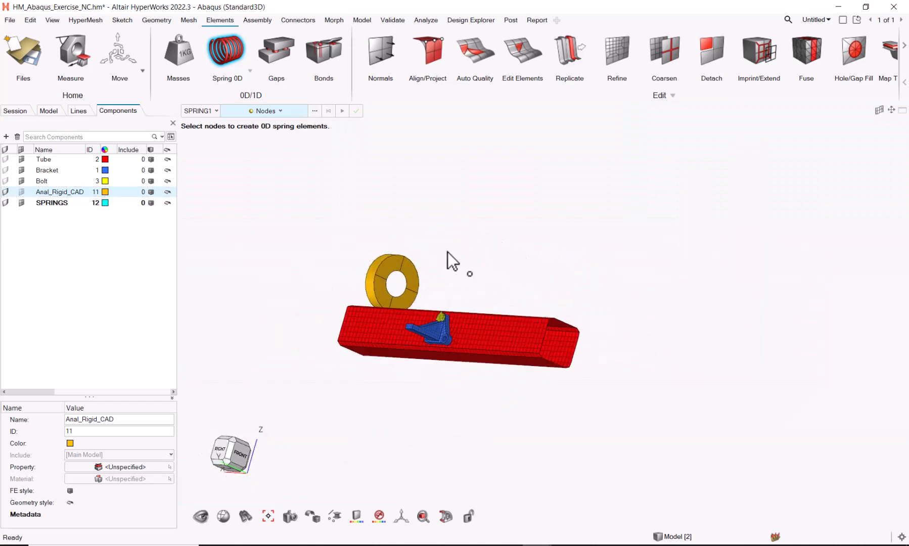
pyautogui.moveTo(450, 260); pyautogui.dragTo(504, 326, button='middle')
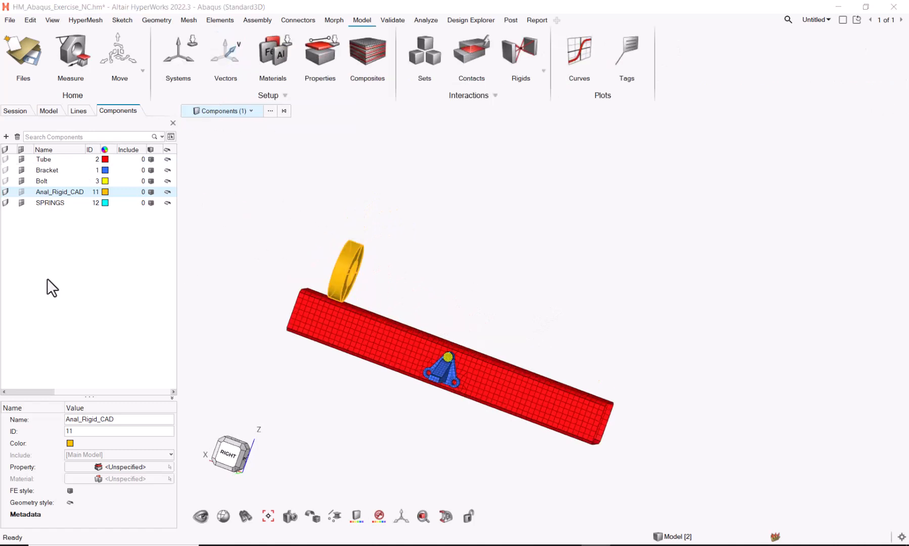
# Create a component named Beams_1D and assign it the Beam_prop property.
pyautogui.rightClick(51, 272)
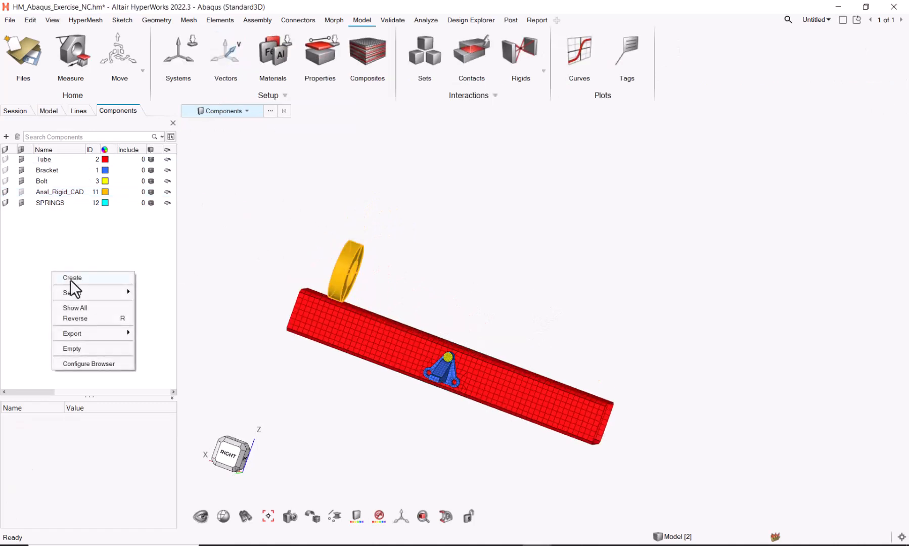
pyautogui.click(71, 280)
pyautogui.write('Beams')
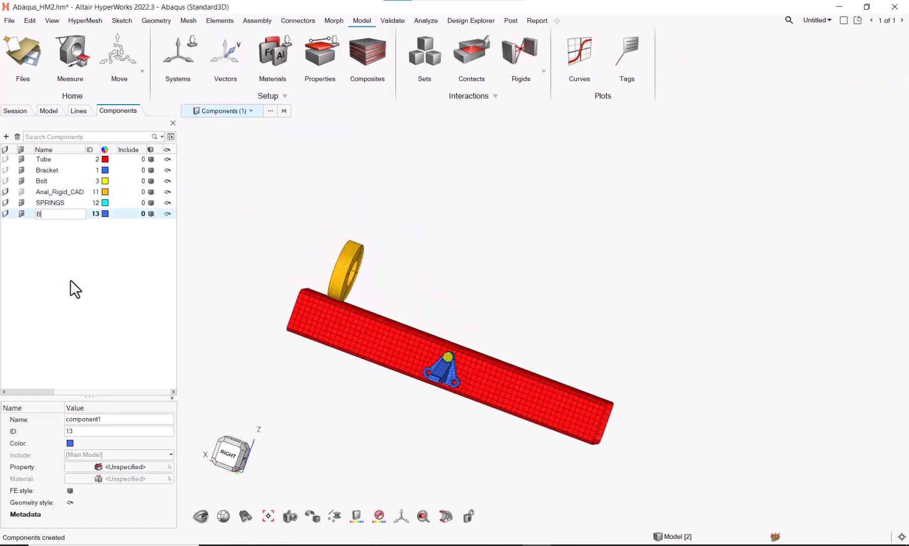
pyautogui.write('_1D')
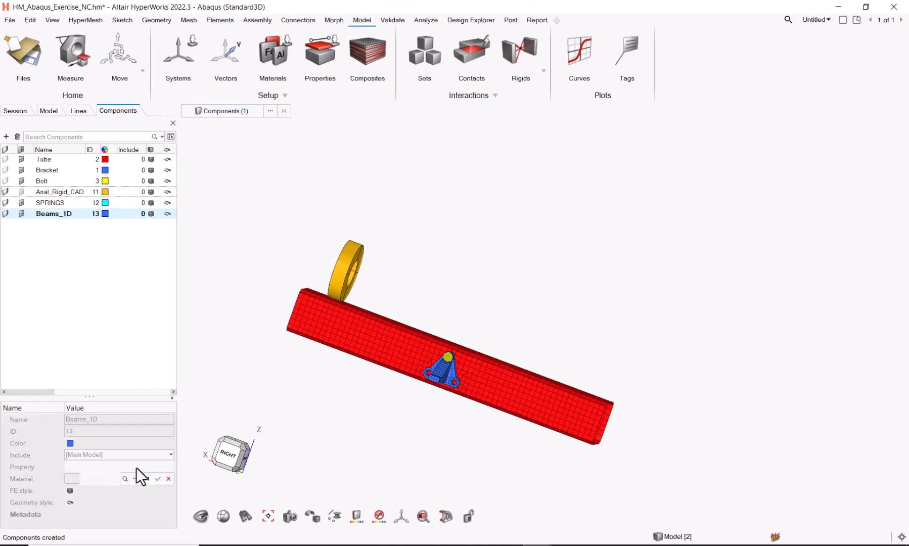
pyautogui.click(135, 466)
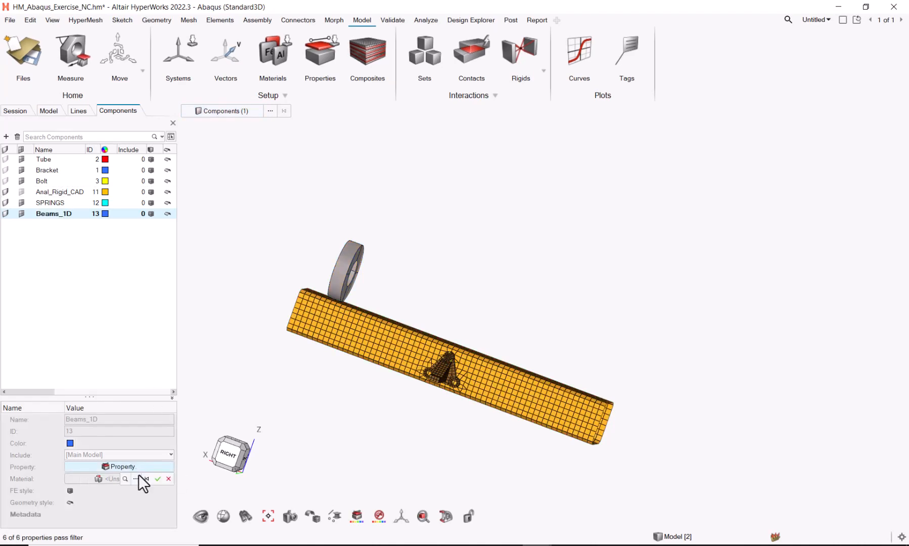
pyautogui.click(135, 478)
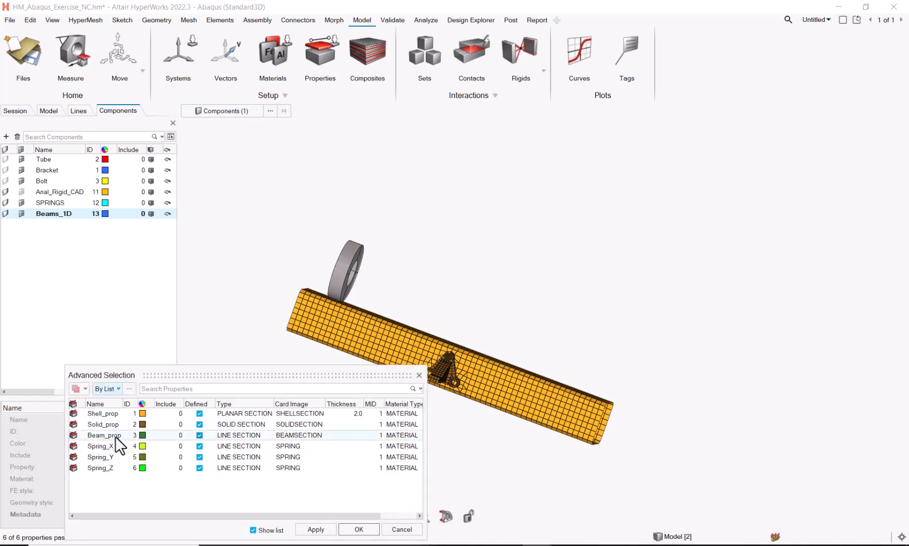
pyautogui.click(115, 435)
pyautogui.click(359, 529)
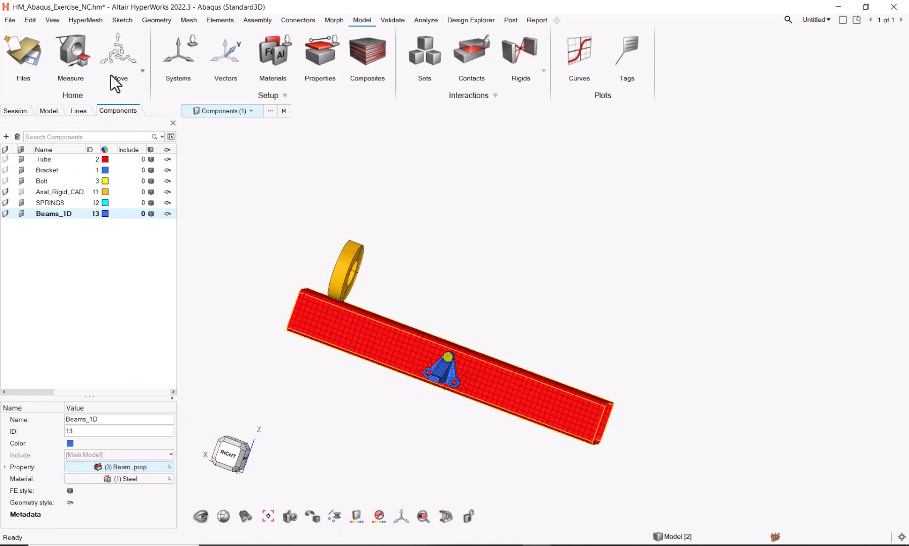
# Create a B31 bar2 element along the Tube's underside between the mid-width nodes of both ends, oriented by a node nearer the bracket-side edge.
pyautogui.click(52, 20)
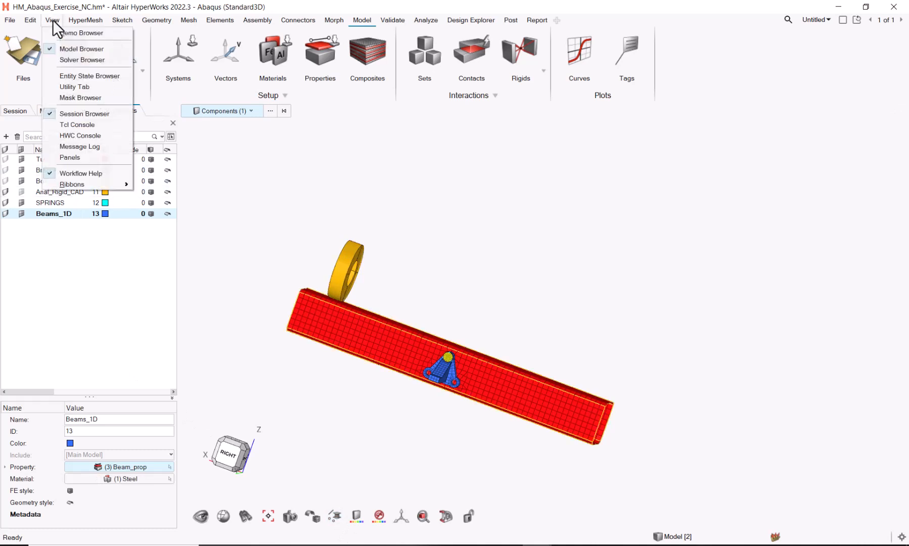
pyautogui.click(76, 156)
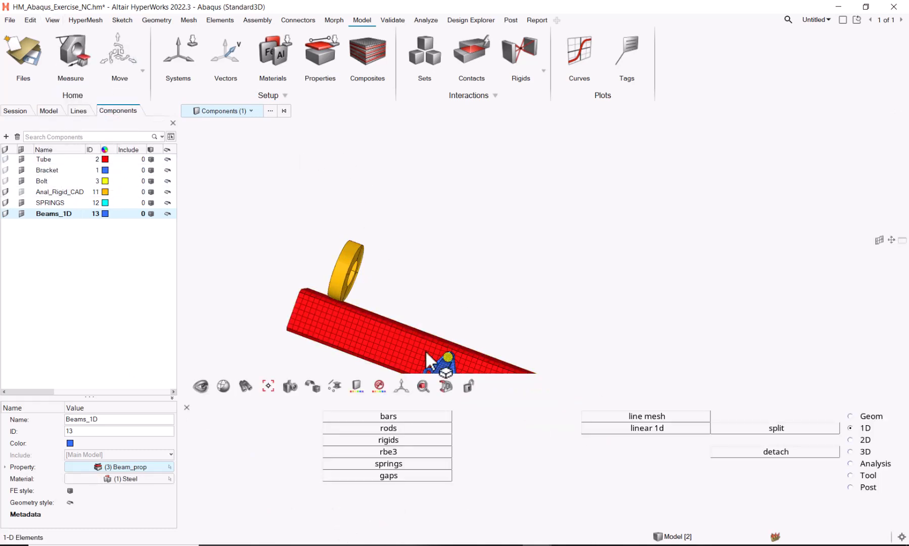
pyautogui.scroll(-1, 506, 283)
pyautogui.moveTo(413, 319); pyautogui.dragTo(404, 399, button='middle')
pyautogui.click(391, 418)
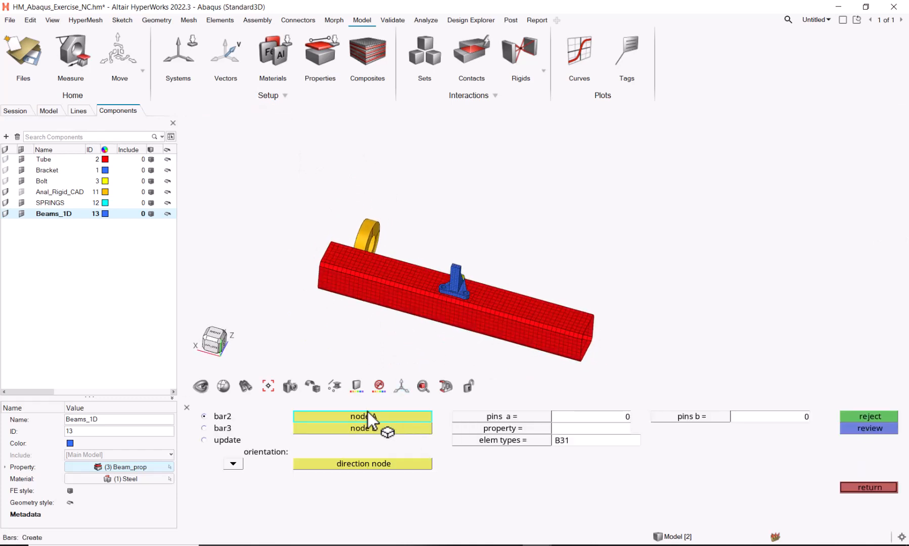
pyautogui.click(216, 345)
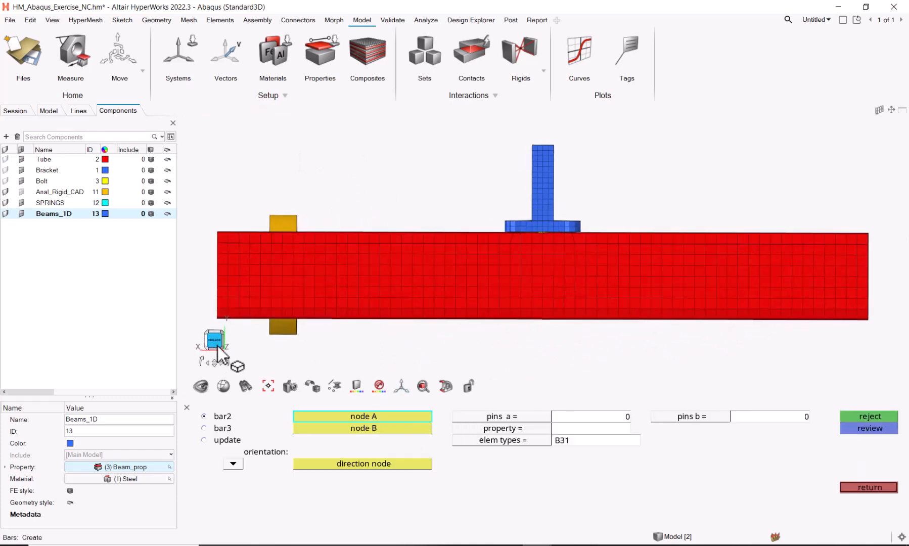
pyautogui.click(529, 440)
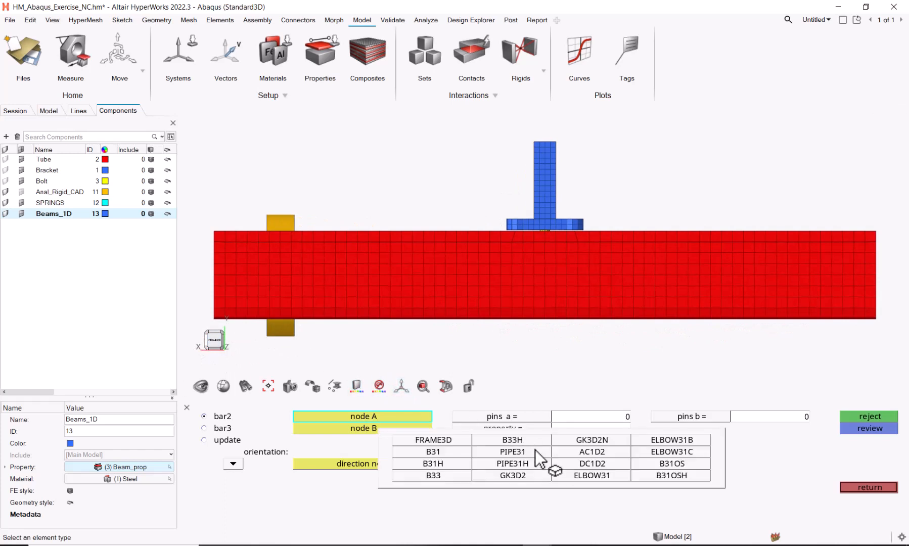
pyautogui.click(439, 450)
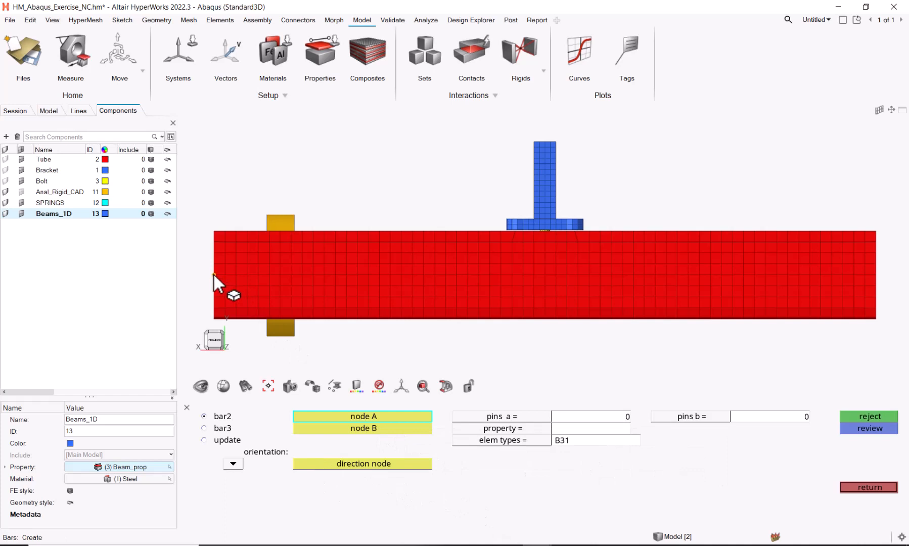
pyautogui.click(214, 275)
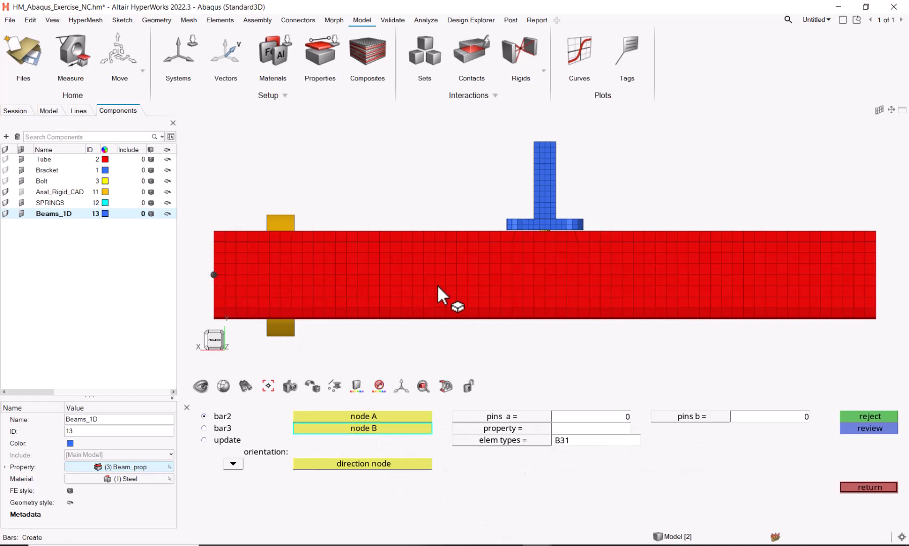
pyautogui.click(876, 275)
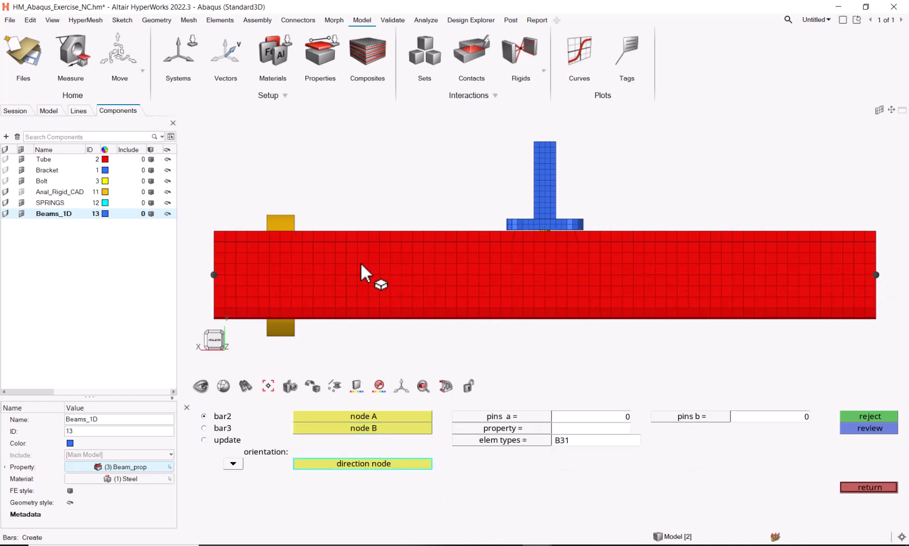
pyautogui.click(214, 240)
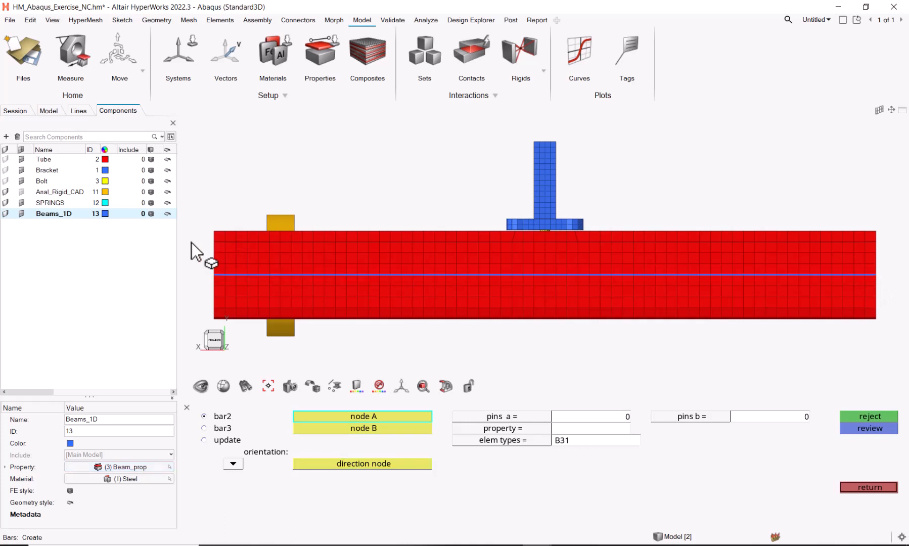
# Review the new bar element's end nodes and local axis orientation on the Tube's underside.
pyautogui.scroll(-3, 561, 172)
pyautogui.keyDown('ctrl'); pyautogui.moveTo(633, 146); pyautogui.dragTo(677, 212); pyautogui.keyUp('ctrl')
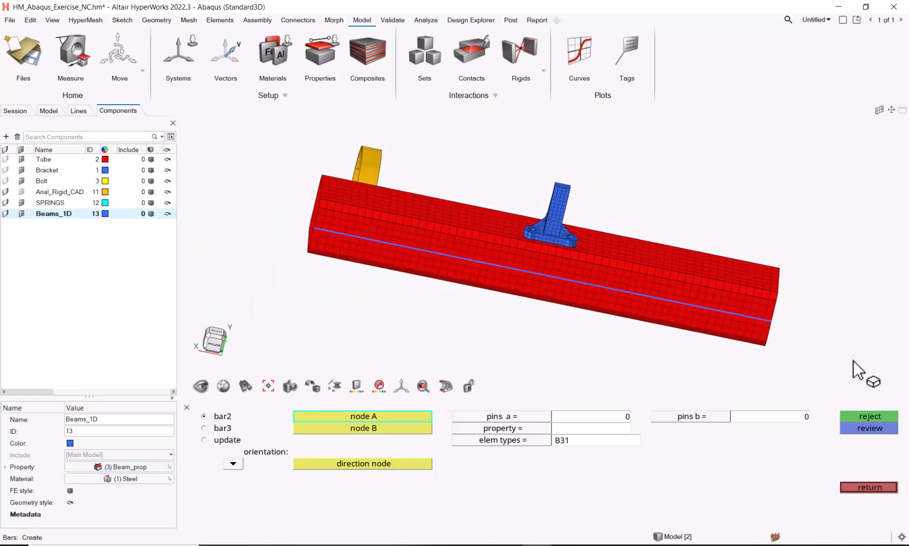
pyautogui.click(854, 427)
pyautogui.click(372, 240)
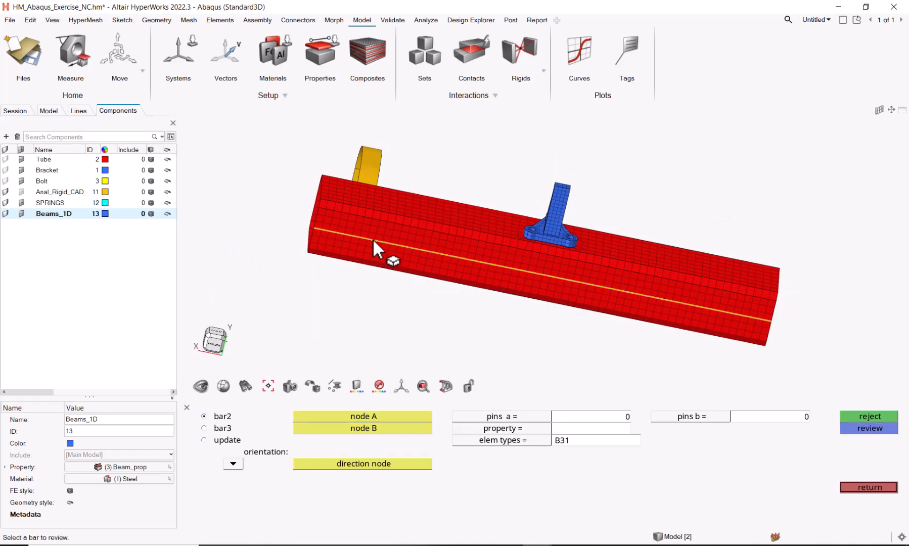
pyautogui.keyDown('ctrl'); pyautogui.moveTo(483, 178); pyautogui.dragTo(550, 257); pyautogui.keyUp('ctrl')
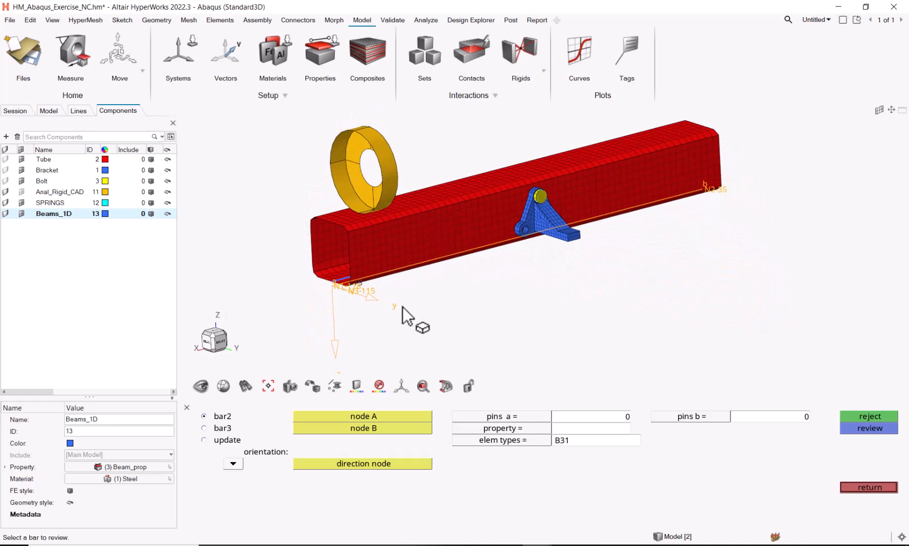
# Display 1D elements with their full 3D cross-section and view the beam at the Tube's open end.
pyautogui.click(332, 385)
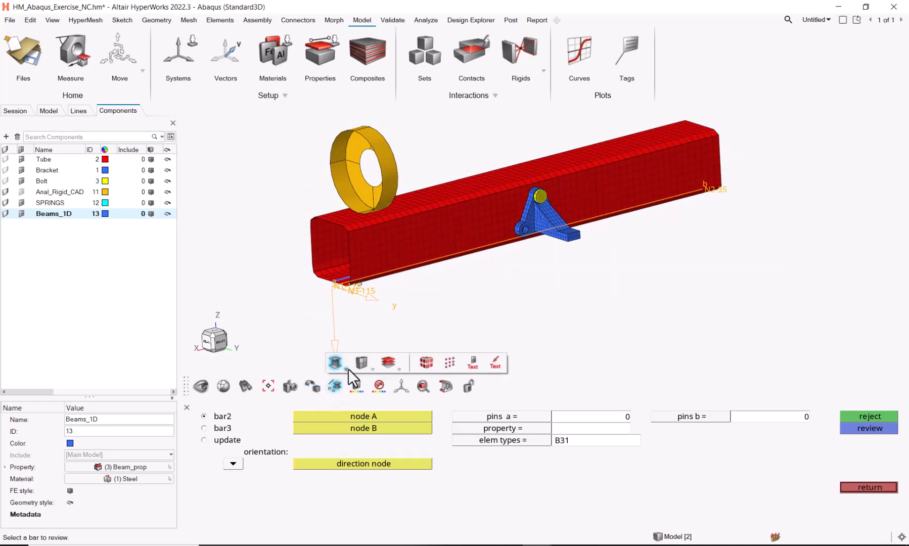
pyautogui.click(345, 368)
pyautogui.click(341, 392)
pyautogui.moveTo(432, 335); pyautogui.dragTo(483, 332, button='right')
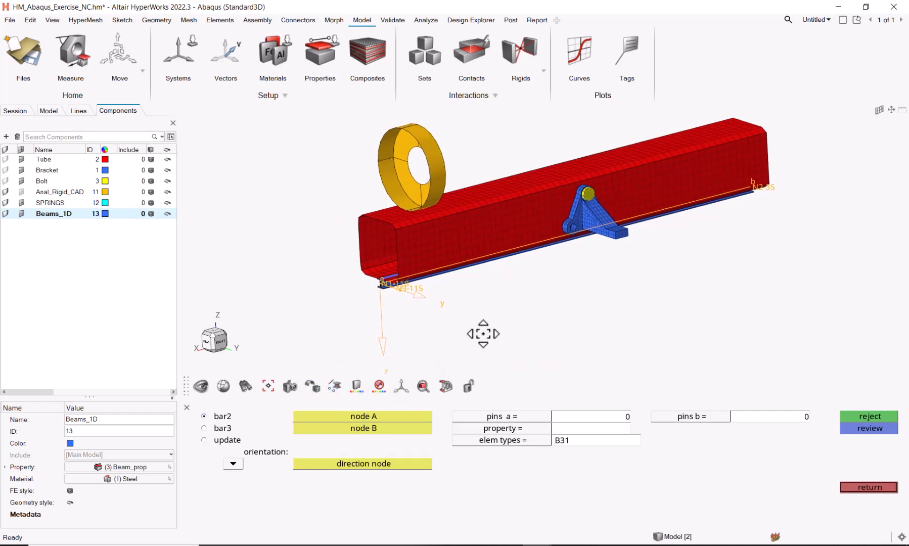
pyautogui.scroll(5, 365, 291)
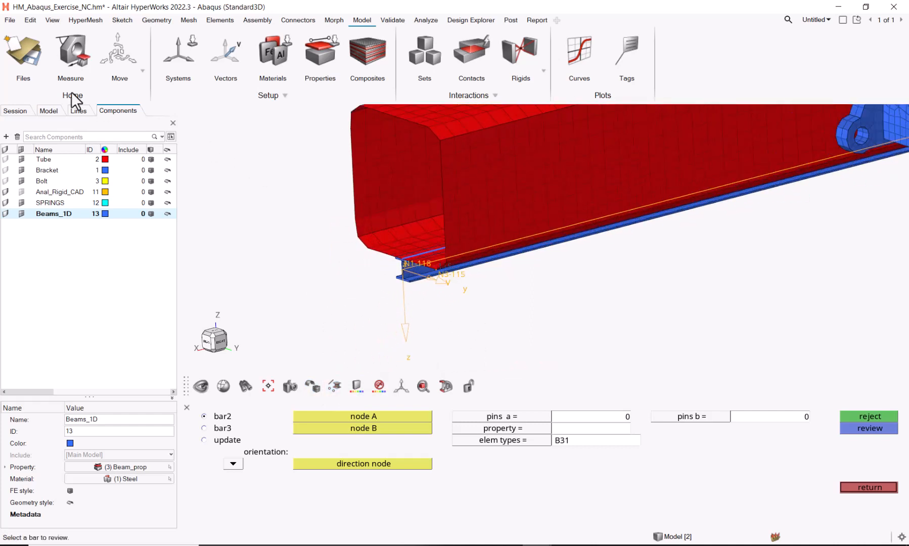
# Set the I-section's l value to 6.0 in Beam_prop and check the beam's offset at the Tube's open end.
pyautogui.click(45, 111)
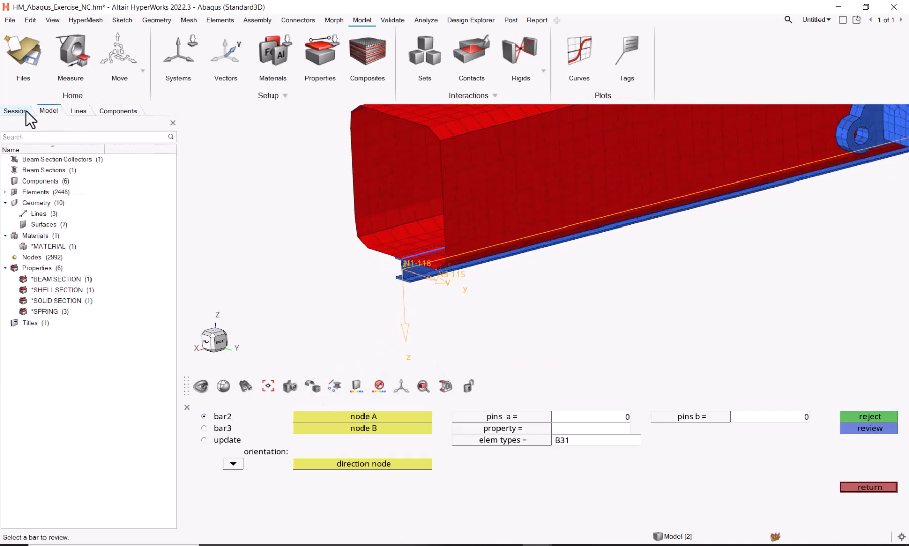
pyautogui.doubleClick(57, 279)
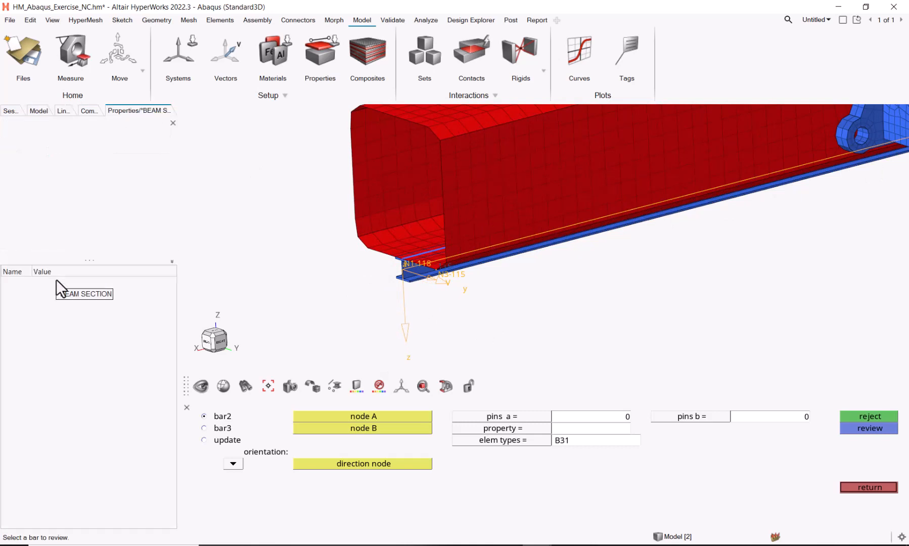
pyautogui.click(46, 160)
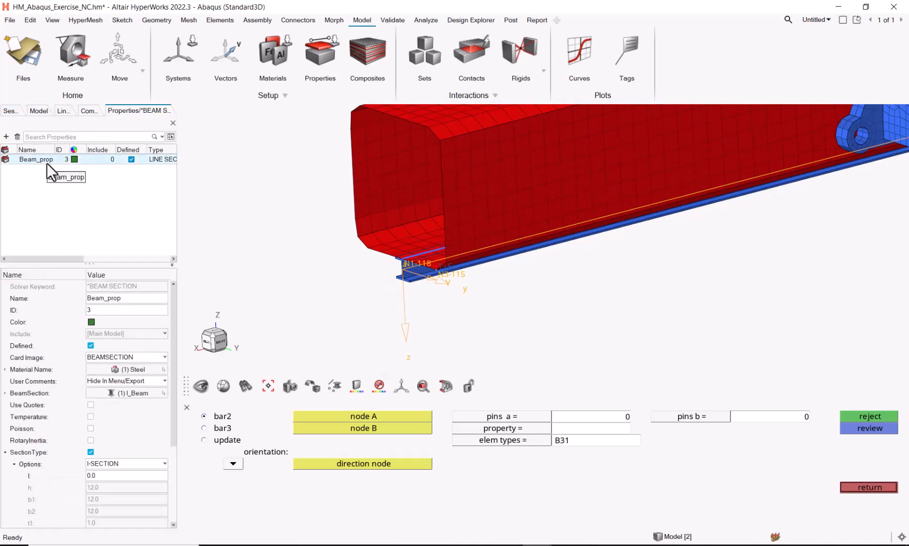
pyautogui.click(113, 477)
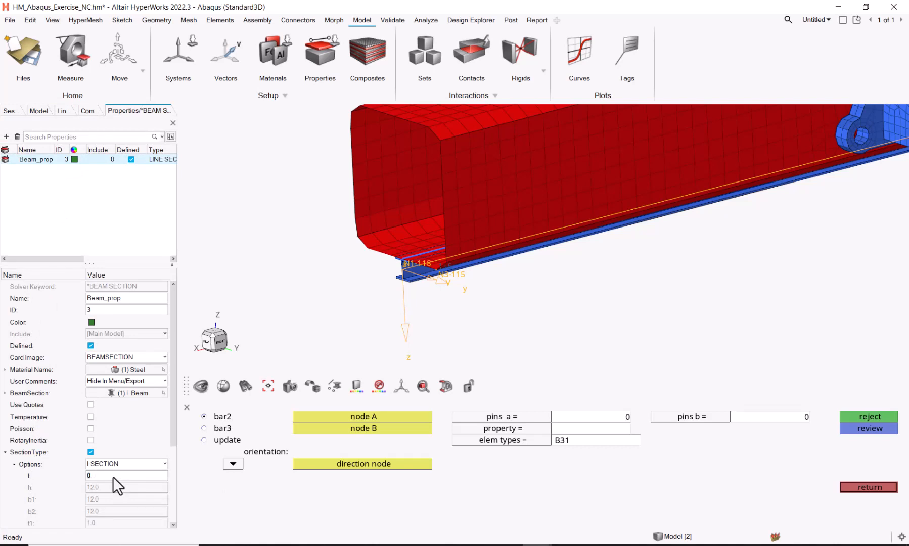
pyautogui.write('6.0')
pyautogui.press('Return')
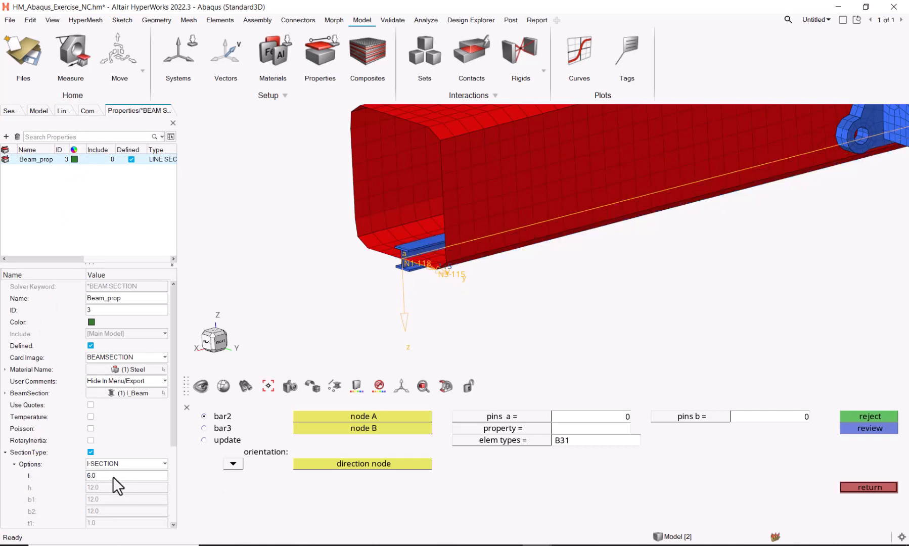
pyautogui.scroll(2, 403, 231)
pyautogui.scroll(-5, 368, 305)
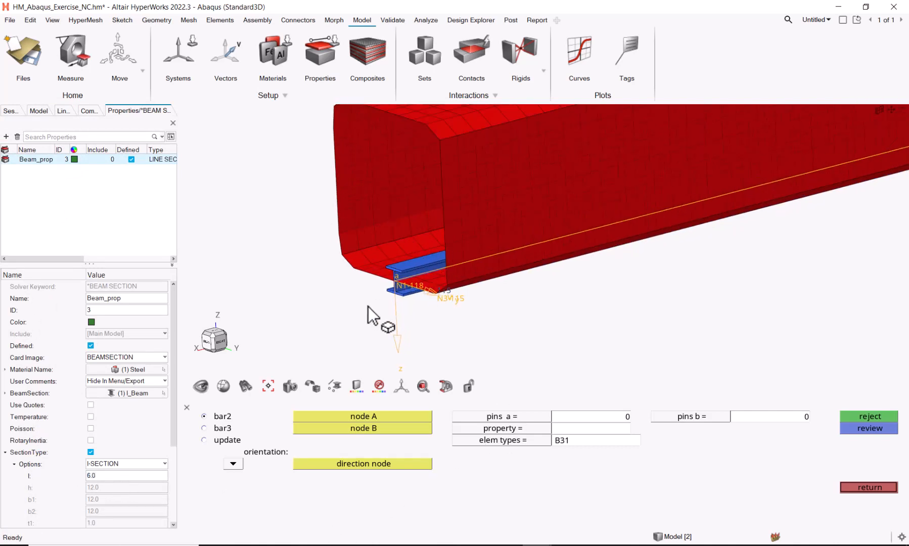
pyautogui.keyDown('ctrl'); pyautogui.moveTo(432, 323); pyautogui.dragTo(479, 332); pyautogui.keyUp('ctrl')
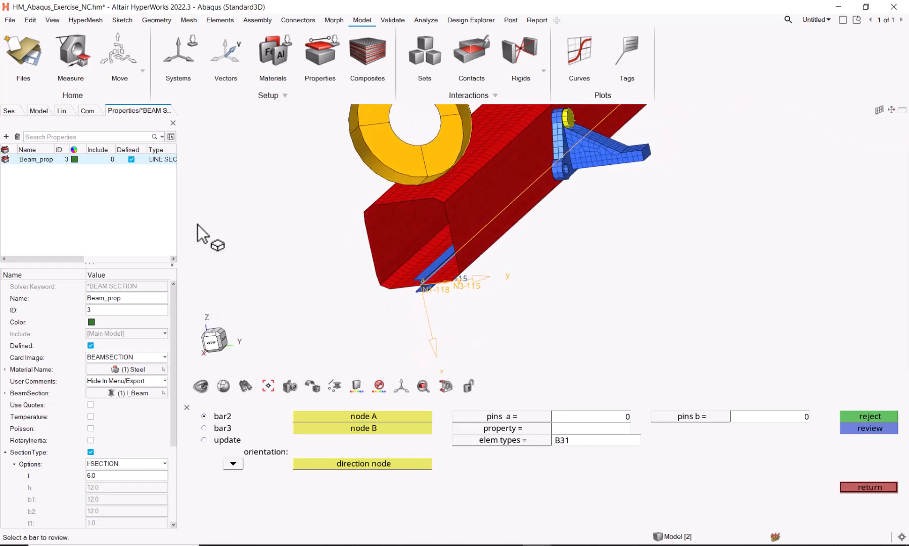
pyautogui.click(33, 110)
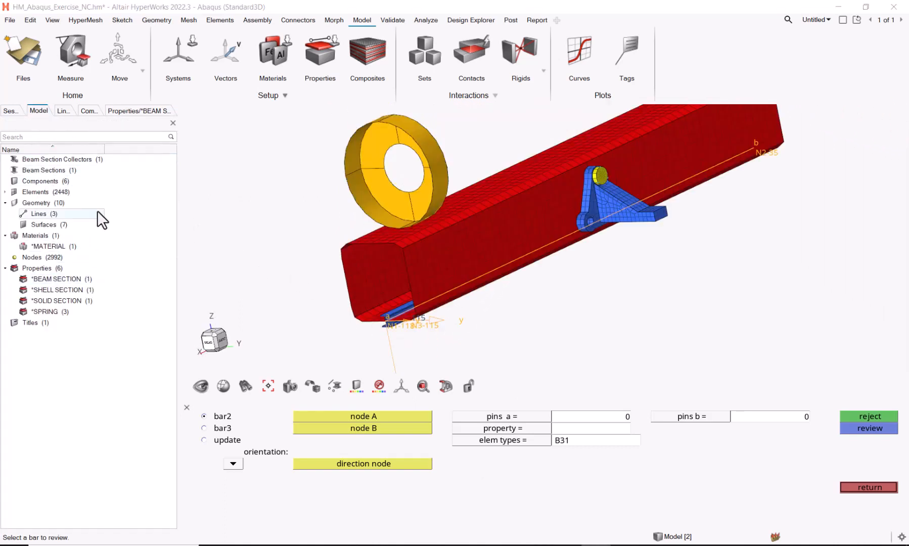
pyautogui.rightClick(67, 168)
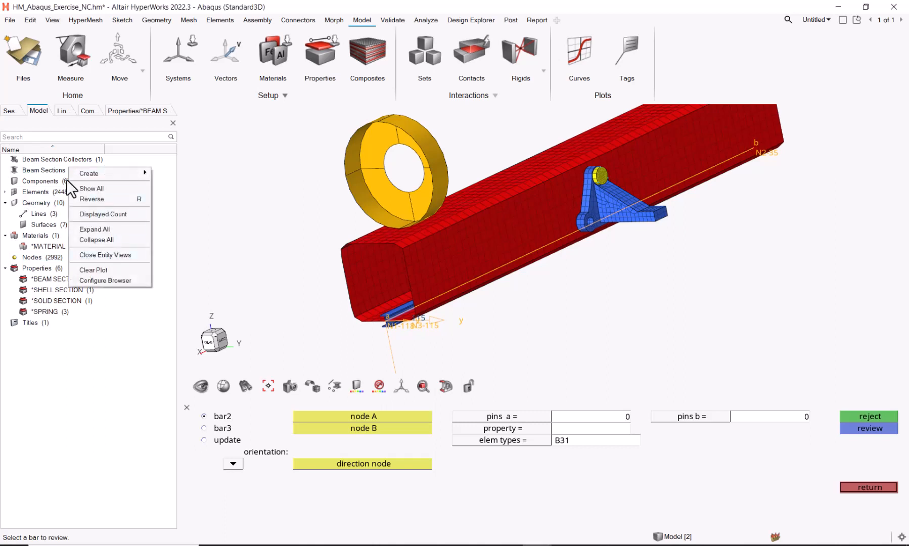
pyautogui.rightClick(41, 172)
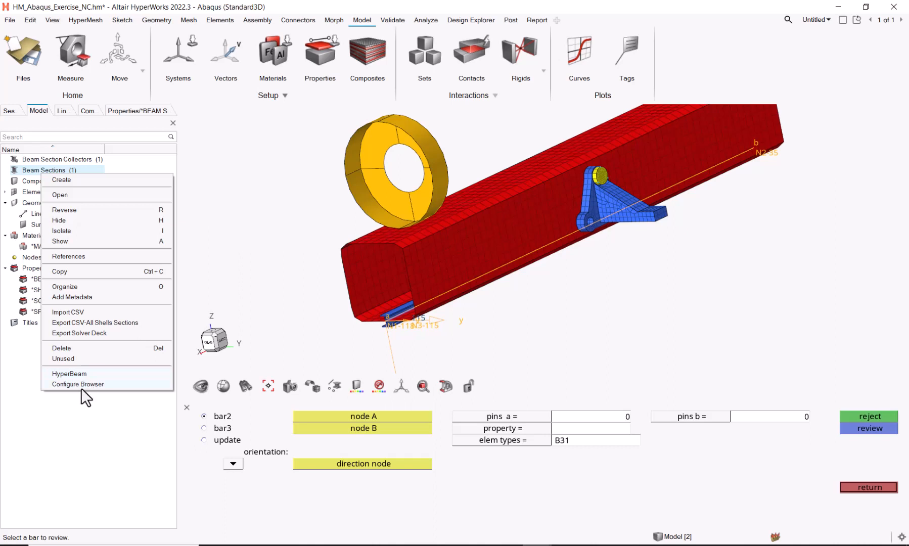
pyautogui.click(81, 419)
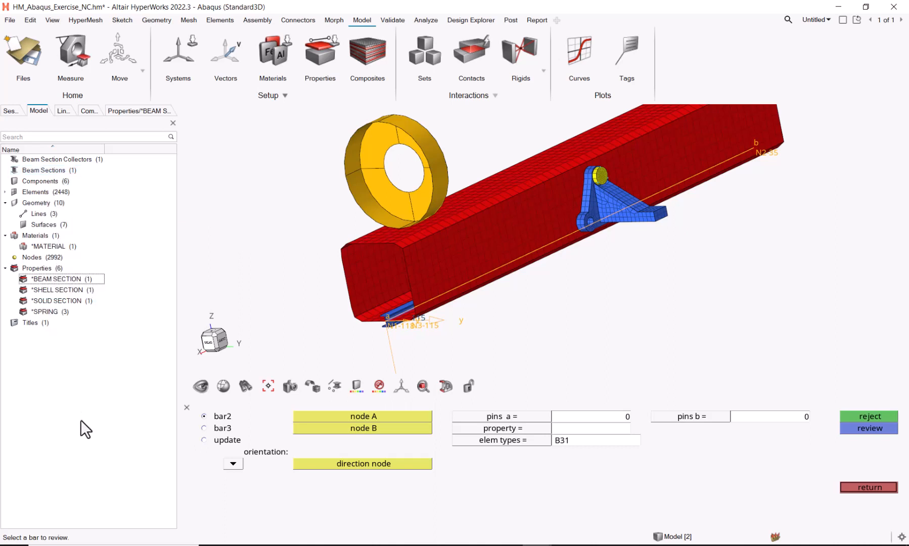
# Configure a new rigid as COUP_KIN with multiple dependent nodes, a calculated independent node and all six dofs.
pyautogui.click(510, 56)
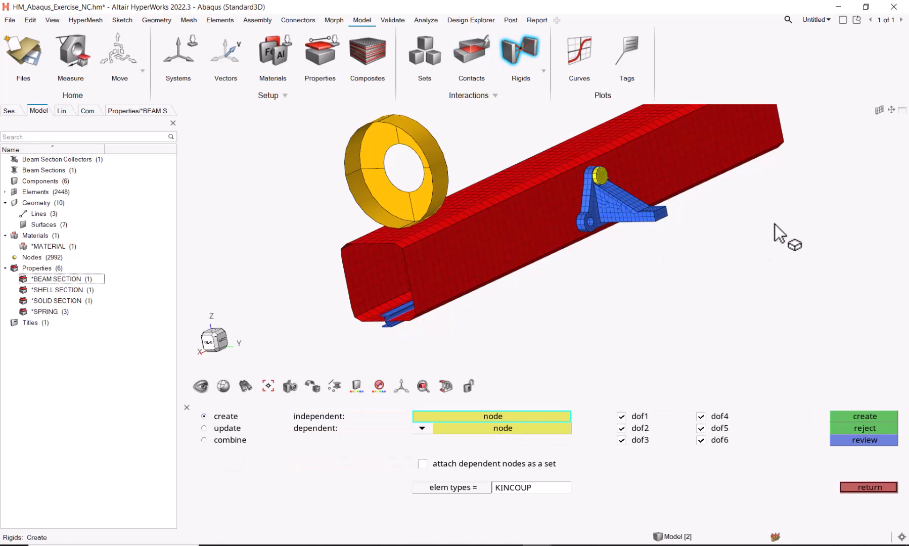
pyautogui.moveTo(775, 223); pyautogui.dragTo(727, 254, button='middle')
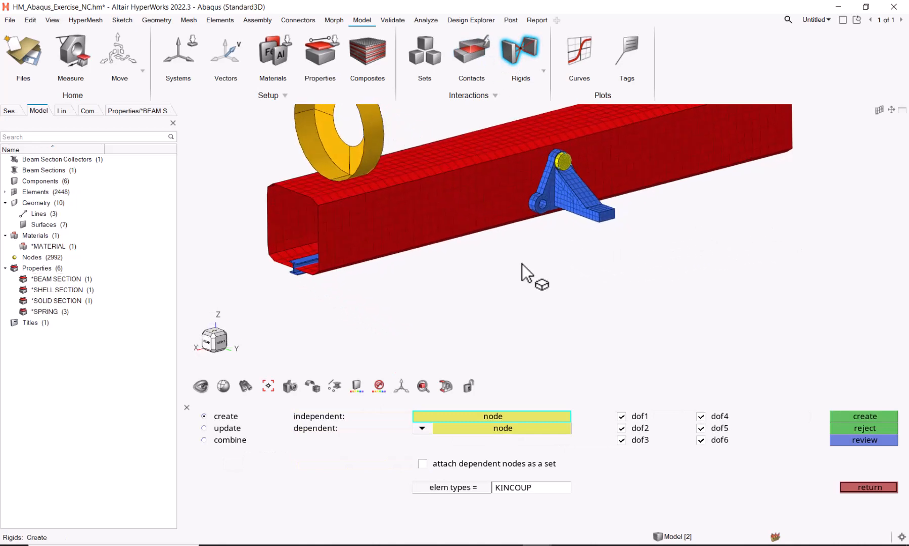
pyautogui.click(223, 345)
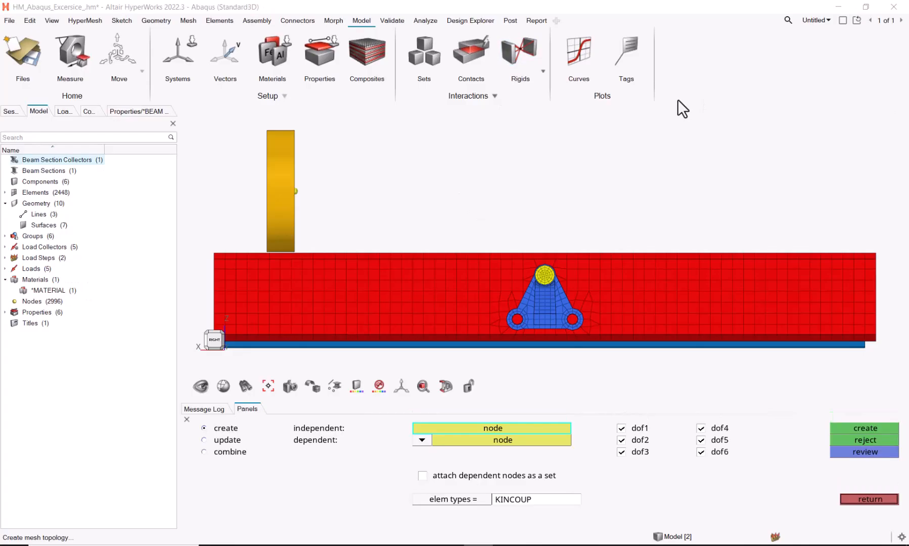
pyautogui.click(448, 499)
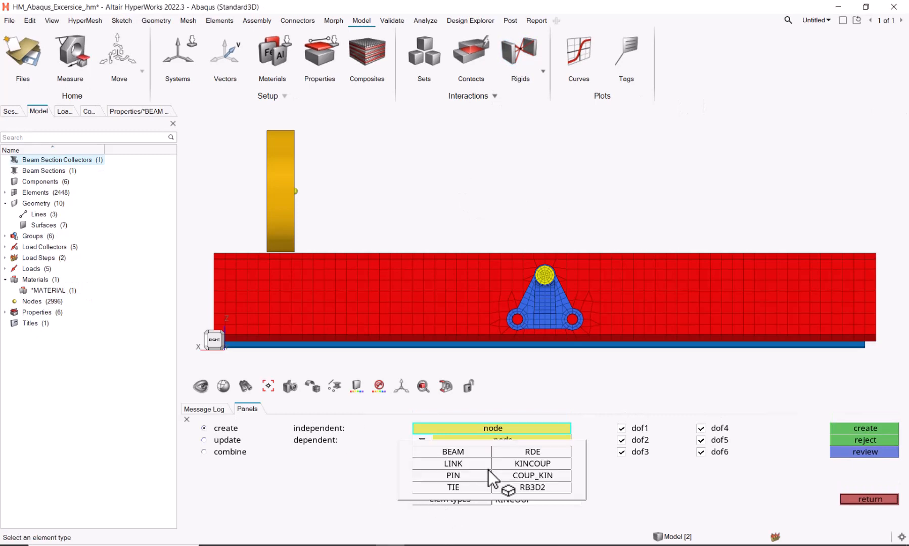
pyautogui.click(533, 478)
pyautogui.click(423, 440)
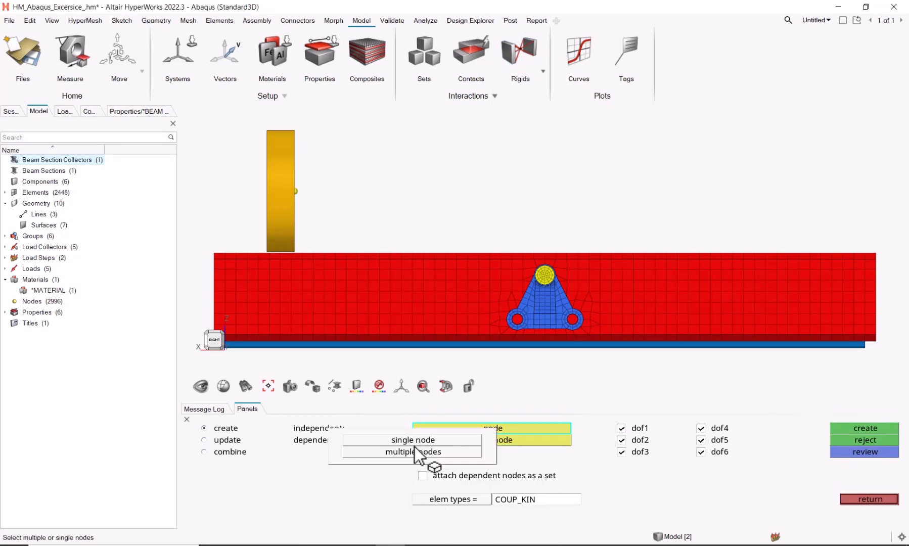
pyautogui.click(430, 453)
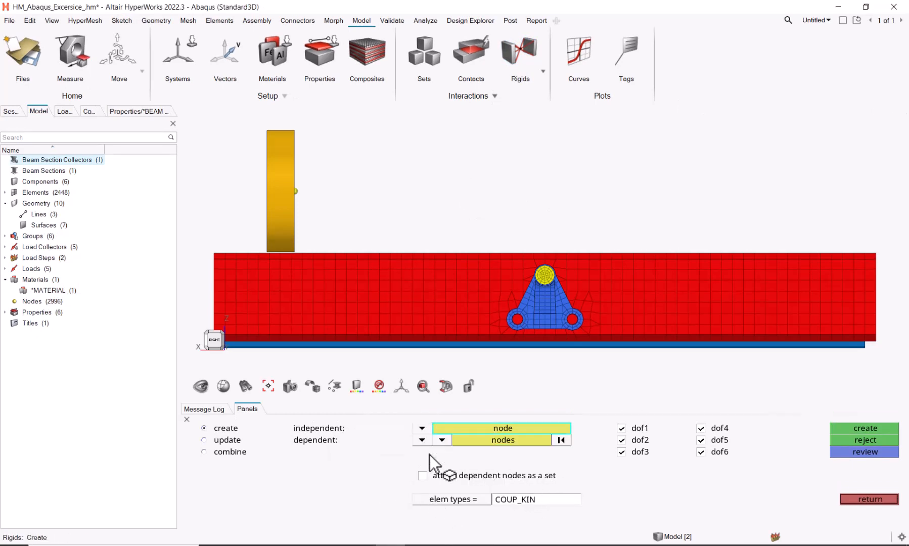
pyautogui.click(421, 428)
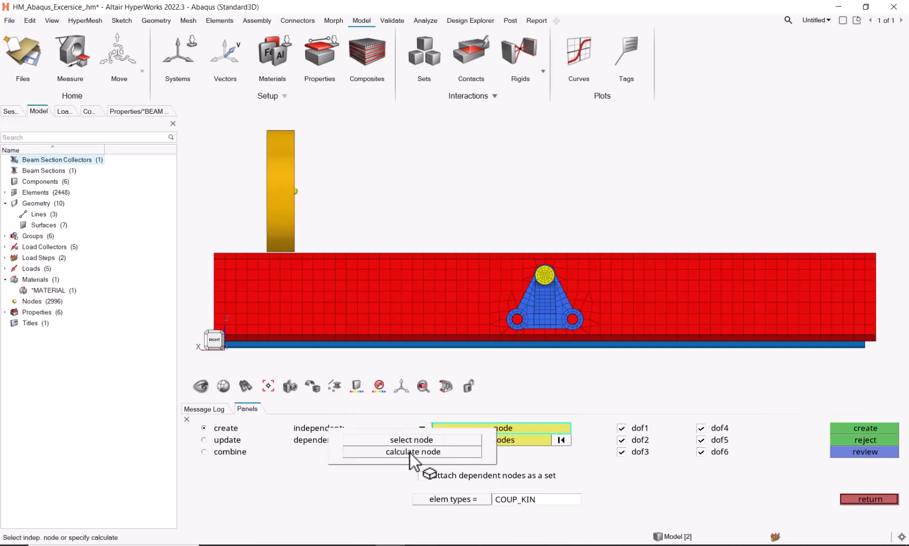
pyautogui.click(410, 451)
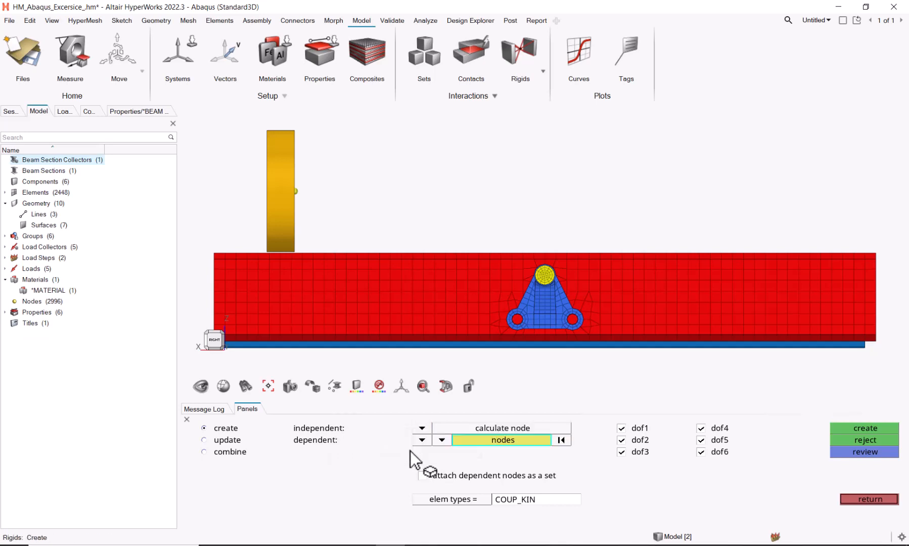
# Select the Tube's hole loop as dependent nodes behind the bracket bolt hole nearer the yellow ring.
pyautogui.click(448, 440)
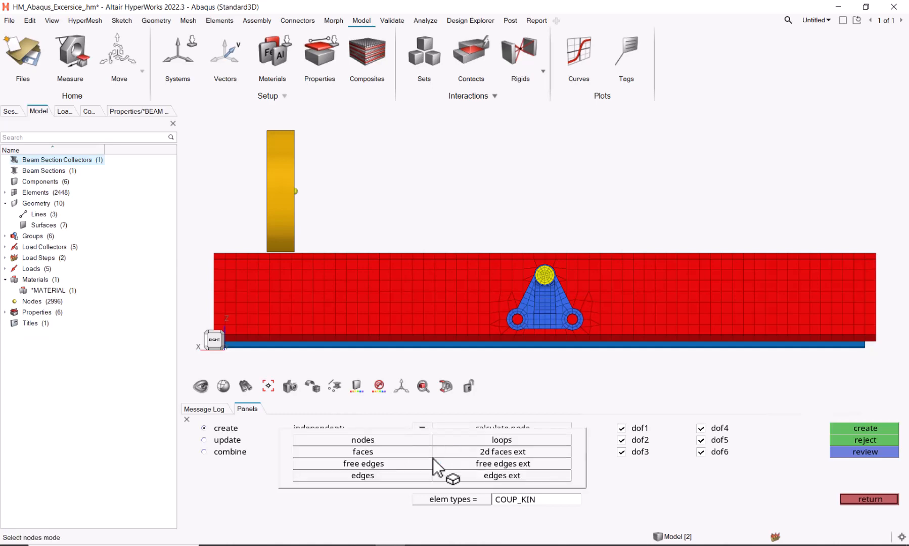
pyautogui.click(489, 439)
pyautogui.scroll(10, 517, 319)
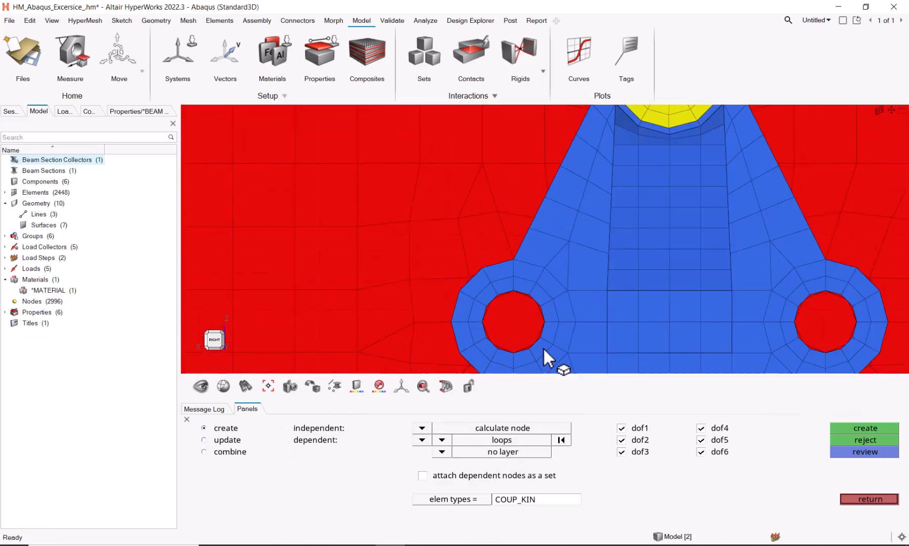
pyautogui.click(521, 346)
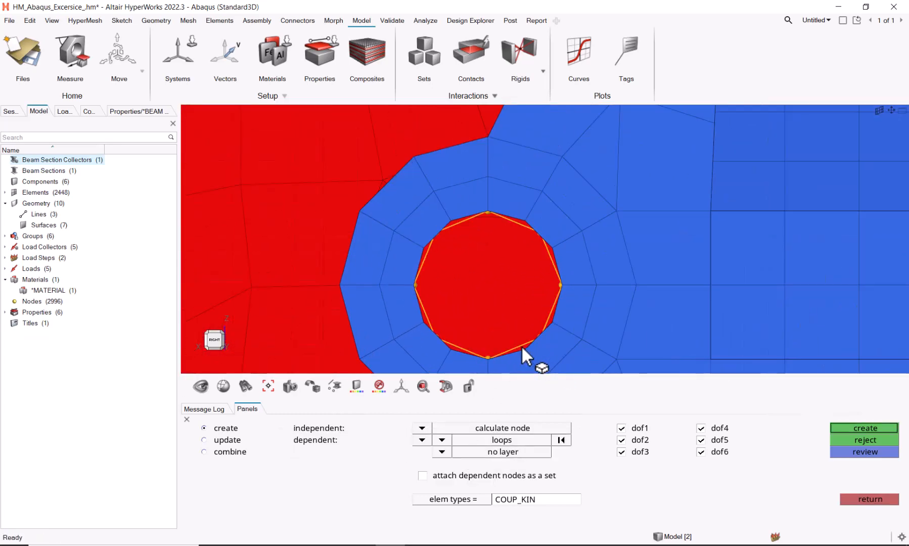
# Add the bracket hole's rim nodes by path to the dependent nodes and create the COUP_KIN coupling.
pyautogui.click(443, 441)
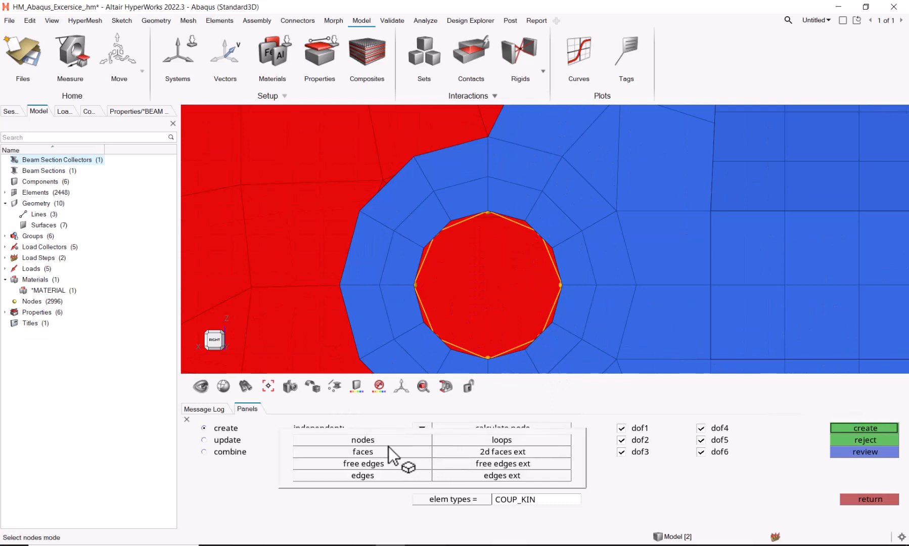
pyautogui.click(371, 433)
pyautogui.click(484, 441)
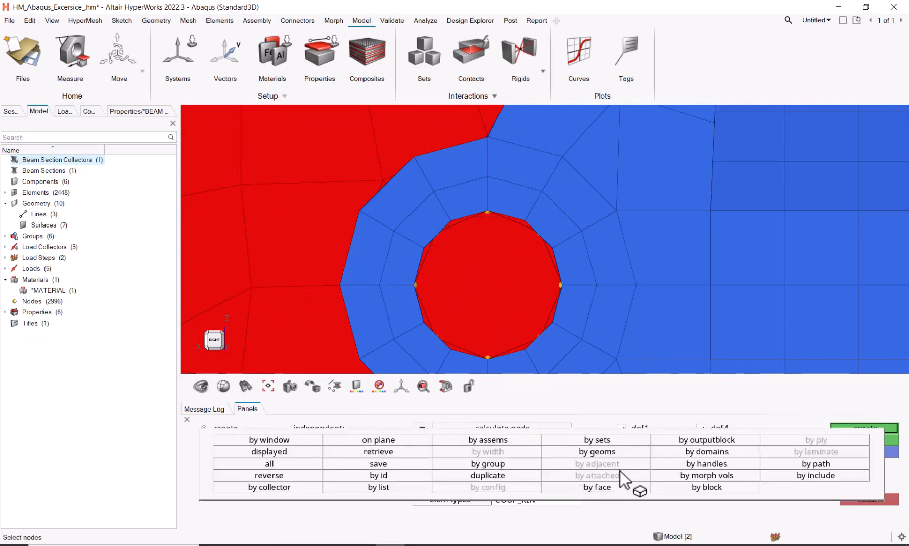
pyautogui.click(824, 464)
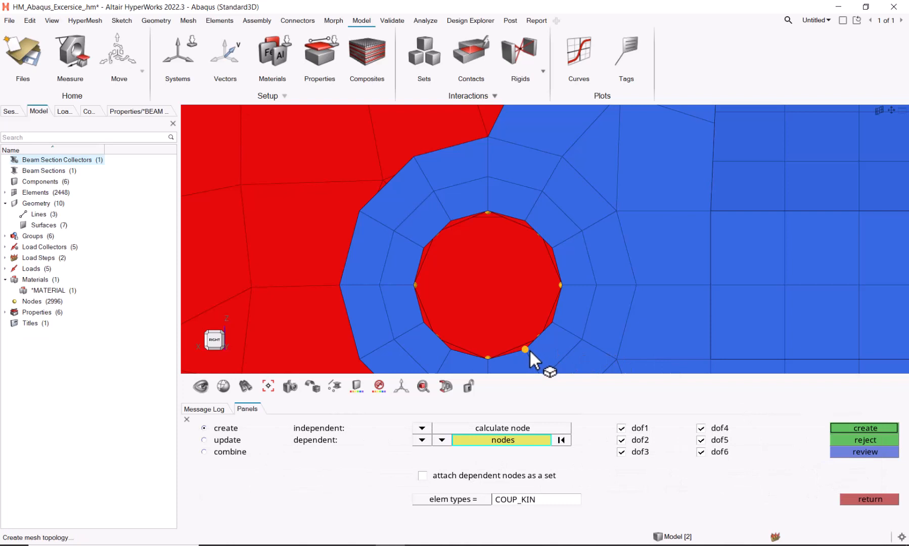
pyautogui.click(525, 220)
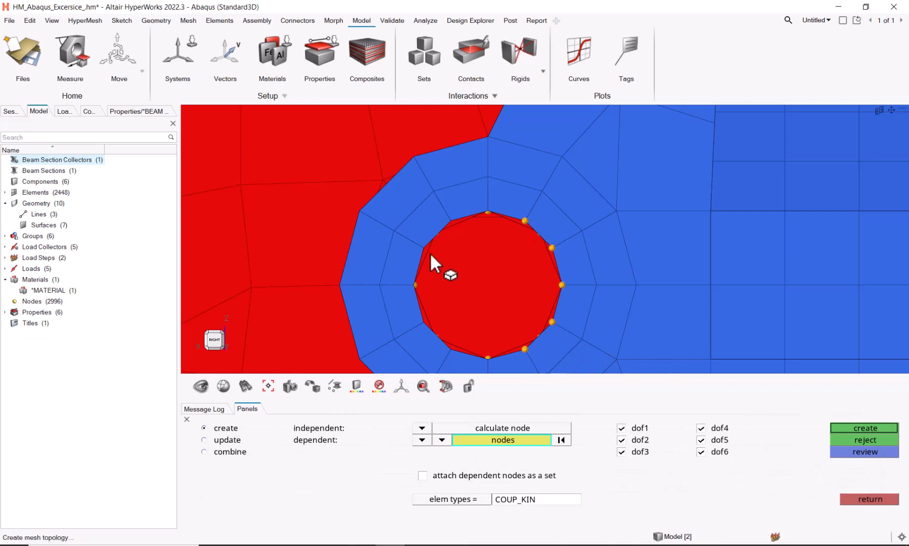
pyautogui.click(413, 285)
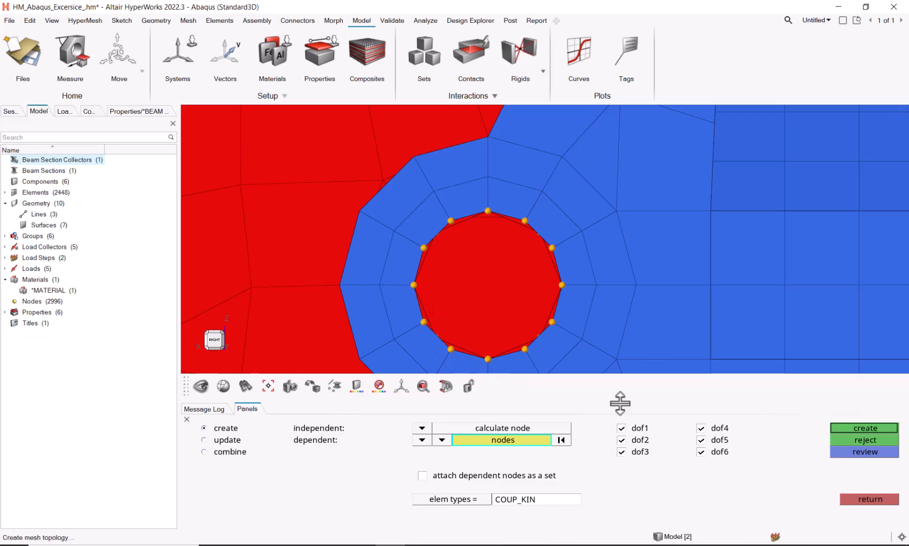
pyautogui.click(867, 426)
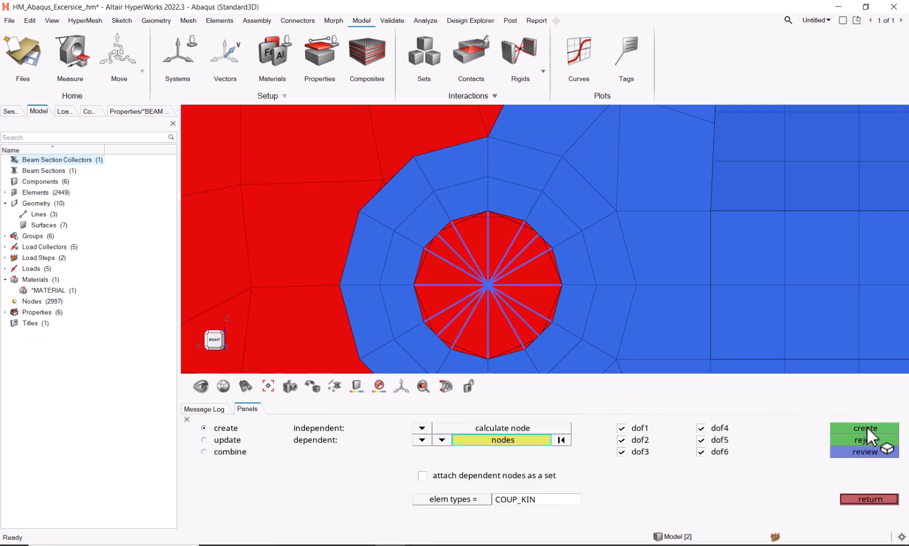
# Select the Tube's hole loop as dependent nodes behind the bracket's other bolt hole, farther from the yellow ring.
pyautogui.scroll(-2, 667, 272)
pyautogui.scroll(-6, 703, 284)
pyautogui.scroll(6, 881, 294)
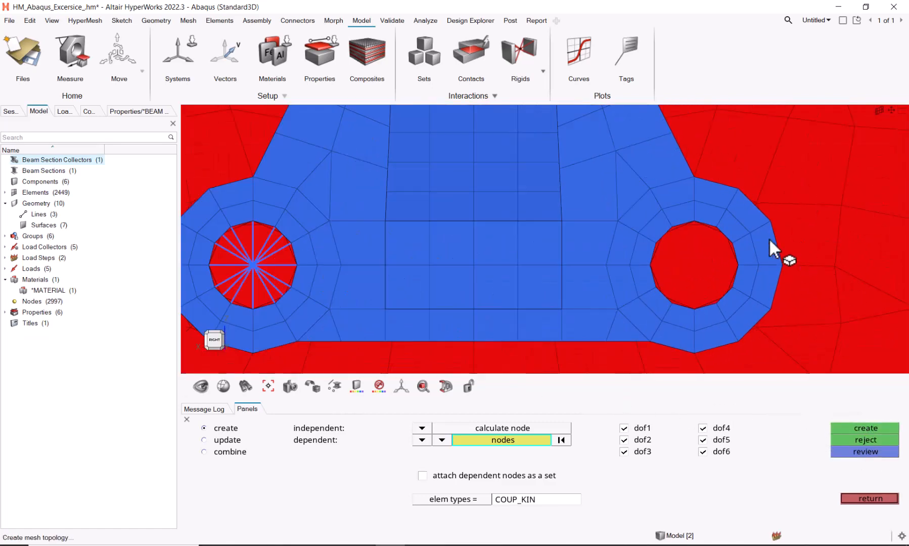
pyautogui.scroll(3, 762, 245)
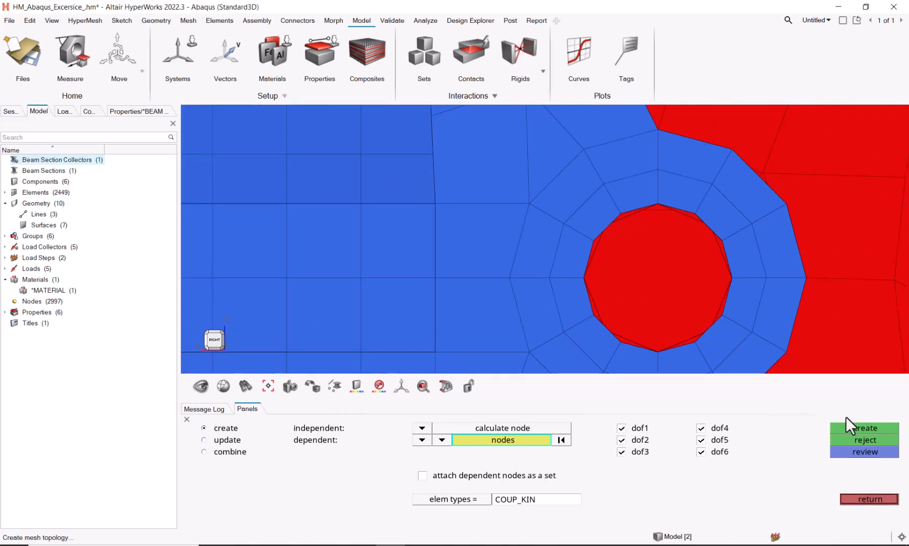
pyautogui.click(444, 440)
pyautogui.click(500, 439)
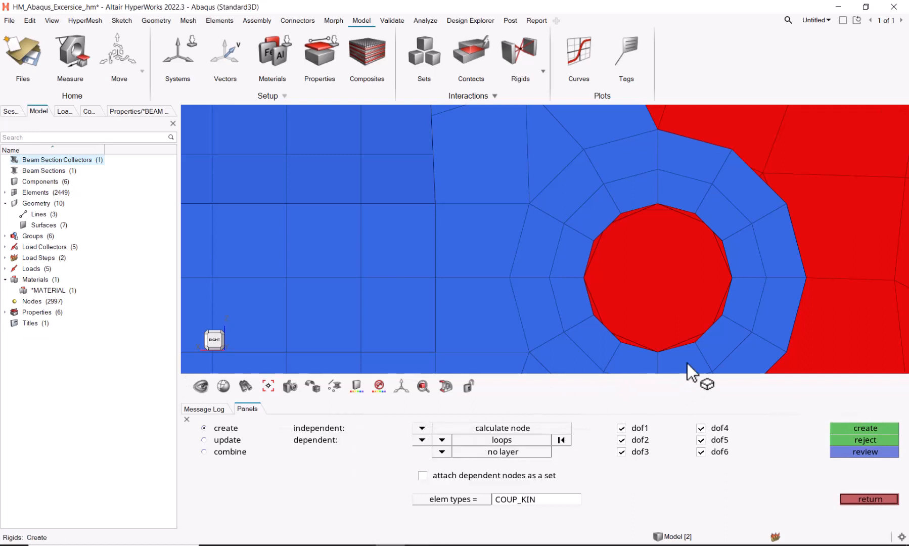
pyautogui.click(688, 338)
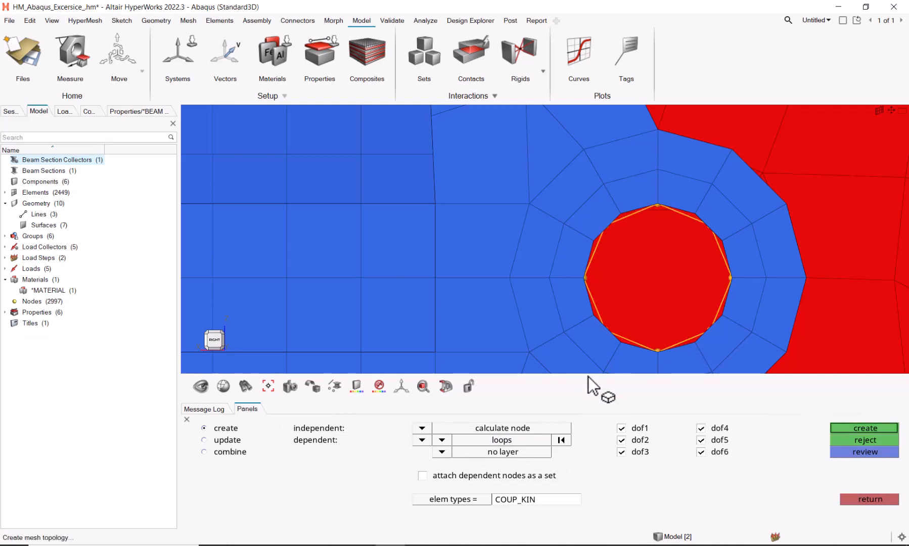
# Add the second bracket hole's rim nodes by path to the dependent nodes and create its COUP_KIN coupling.
pyautogui.click(444, 441)
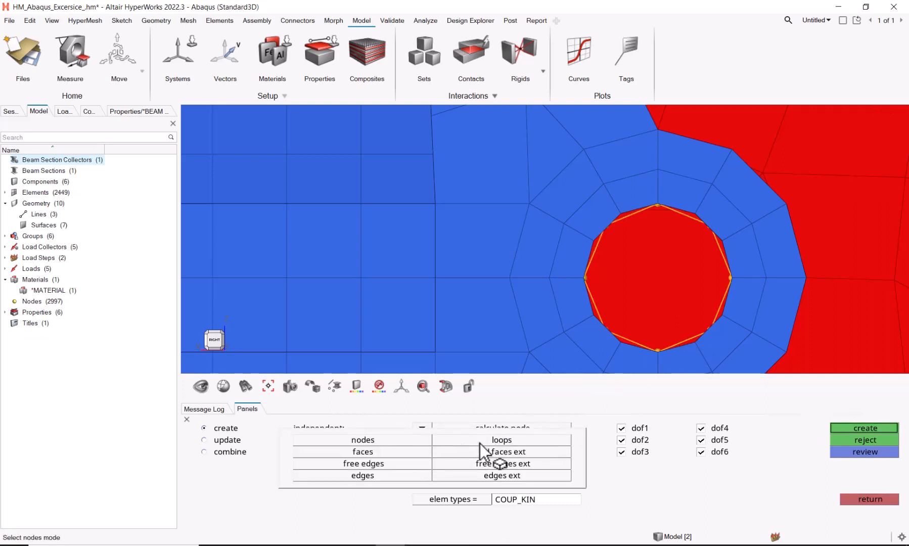
pyautogui.click(385, 440)
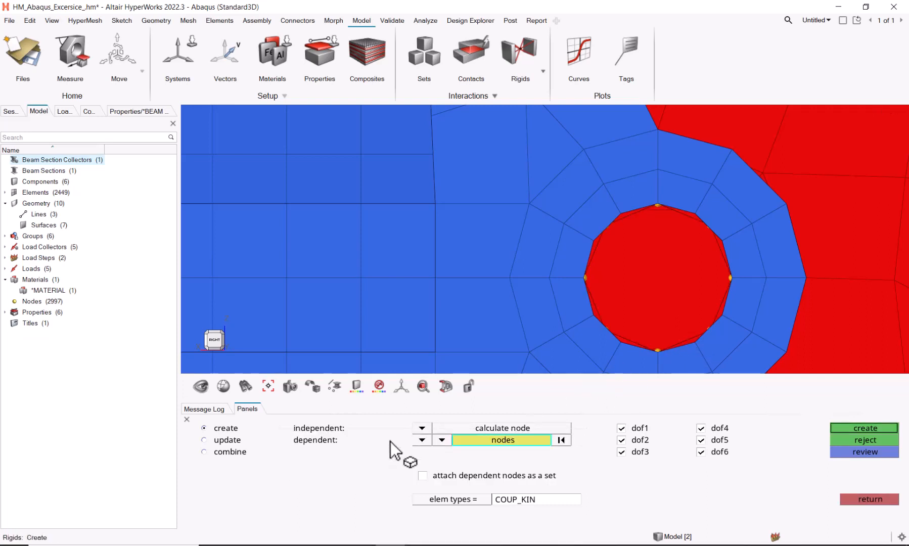
pyautogui.click(523, 440)
pyautogui.click(783, 464)
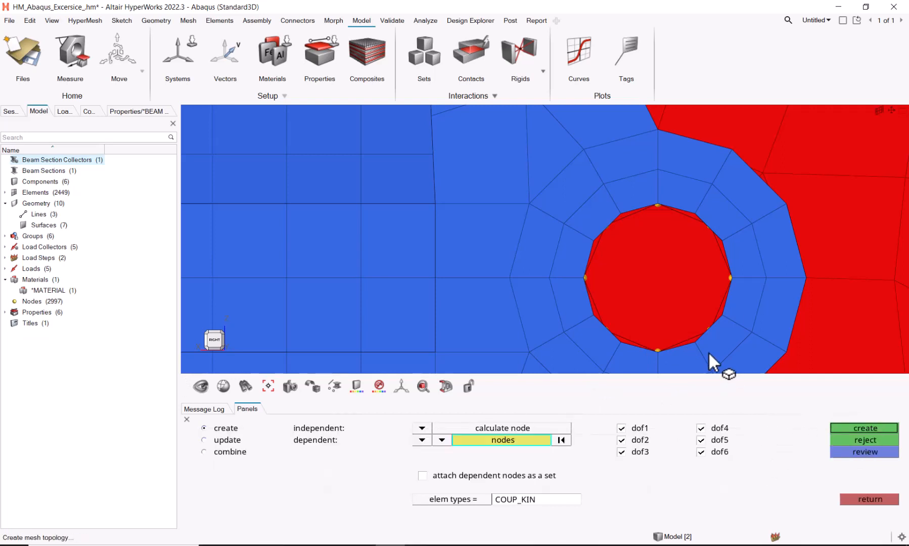
pyautogui.click(695, 214)
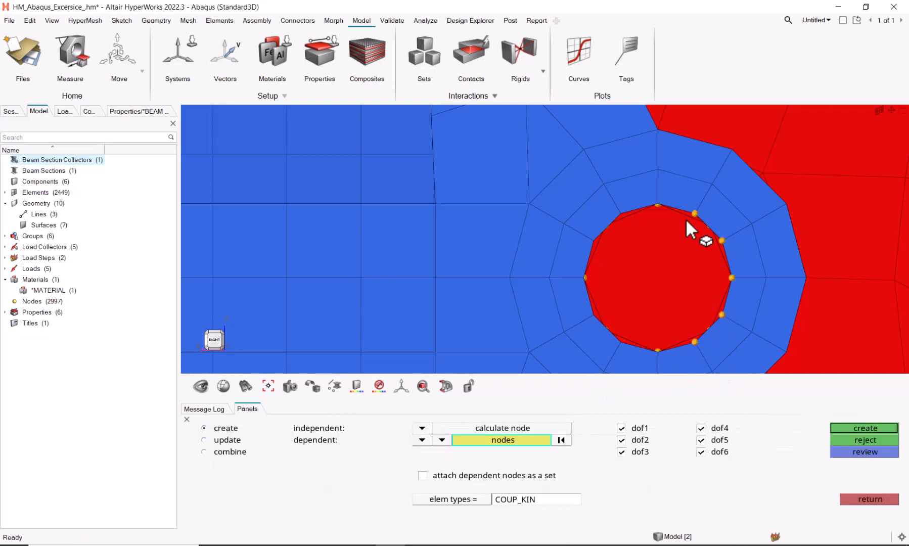
pyautogui.click(584, 282)
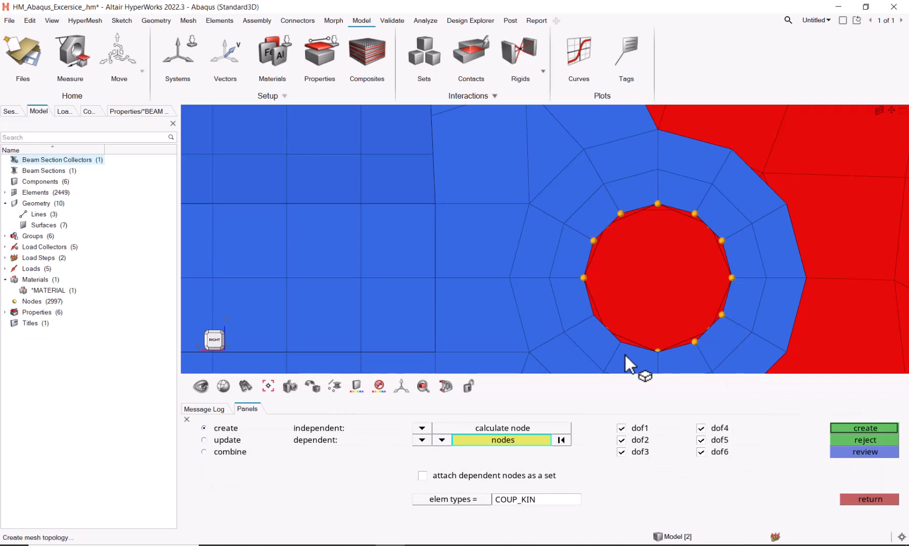
pyautogui.click(656, 351)
pyautogui.click(864, 427)
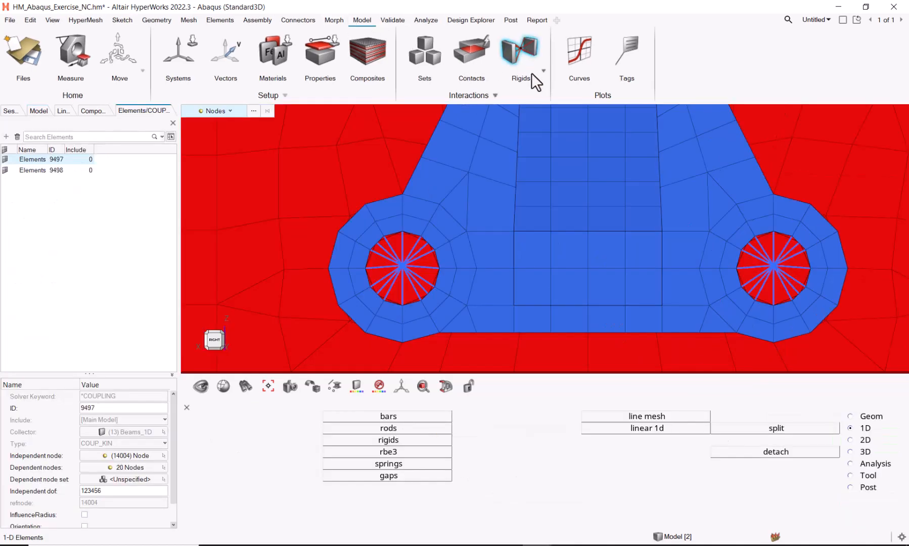
# Start a COUP_DIS RBE3 with a calculated dependent node and pick a first independent node near the free end of the Bracket's arm.
pyautogui.click(542, 71)
pyautogui.click(527, 111)
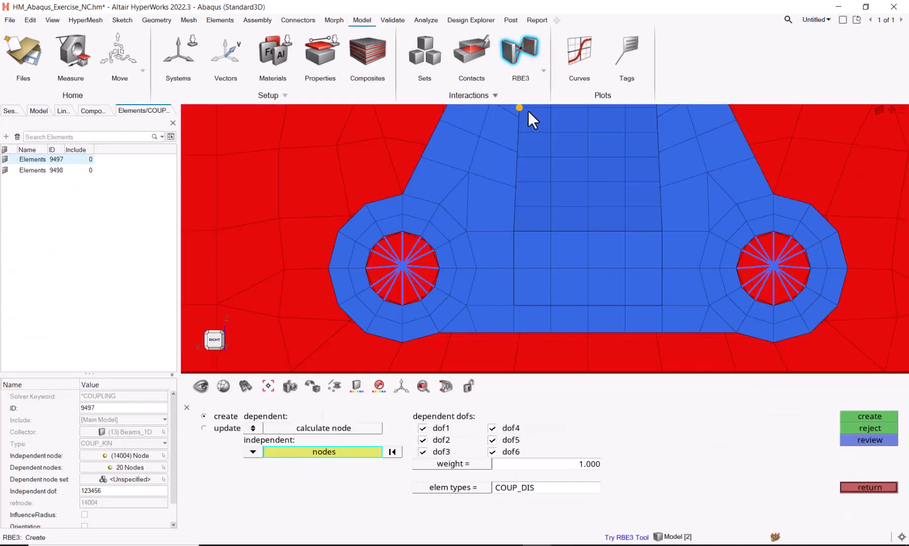
pyautogui.scroll(-5, 570, 232)
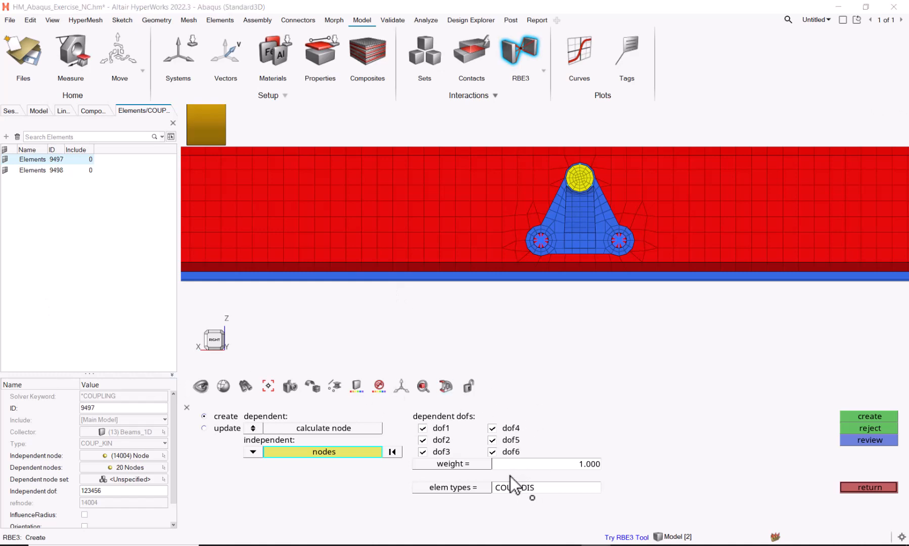
pyautogui.keyDown('ctrl'); pyautogui.moveTo(519, 137); pyautogui.dragTo(531, 203); pyautogui.keyUp('ctrl')
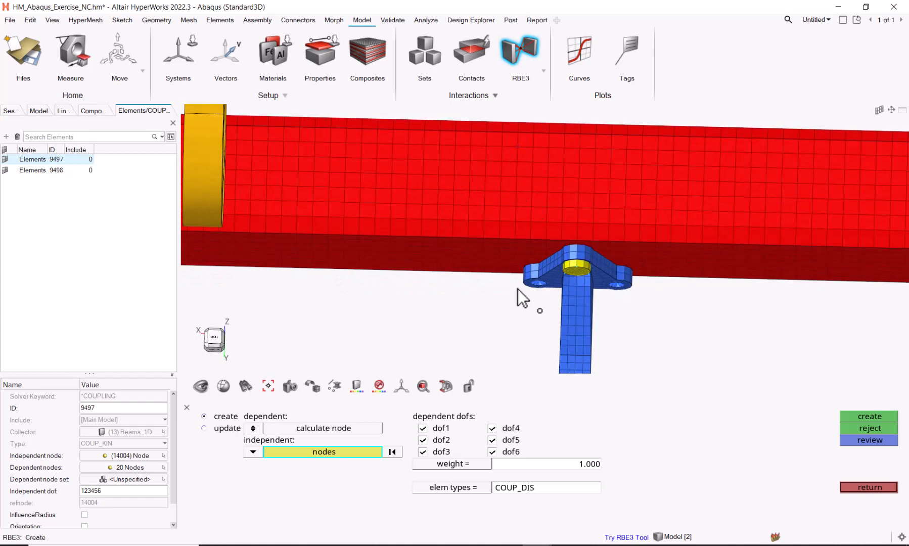
pyautogui.keyDown('ctrl'); pyautogui.moveTo(476, 323); pyautogui.dragTo(394, 233, button='right'); pyautogui.keyUp('ctrl')
pyautogui.scroll(4, 541, 276)
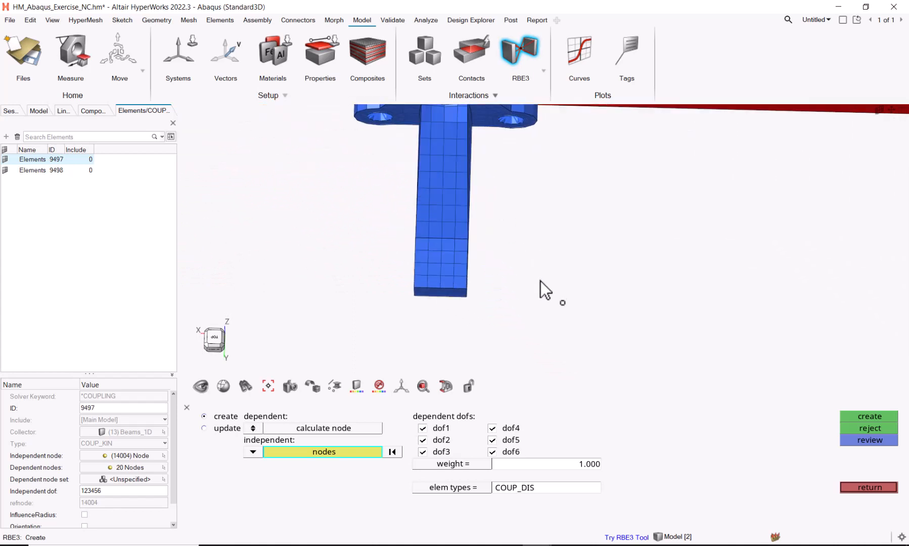
pyautogui.click(384, 237)
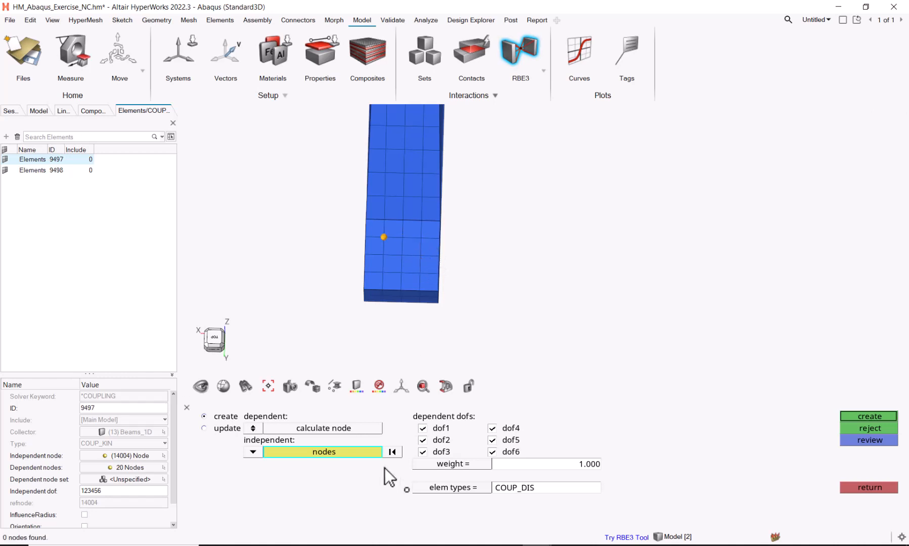
# Add by path the nodes of the square eight-node loop on the Bracket's arm end and create the RBE3 element.
pyautogui.click(269, 453)
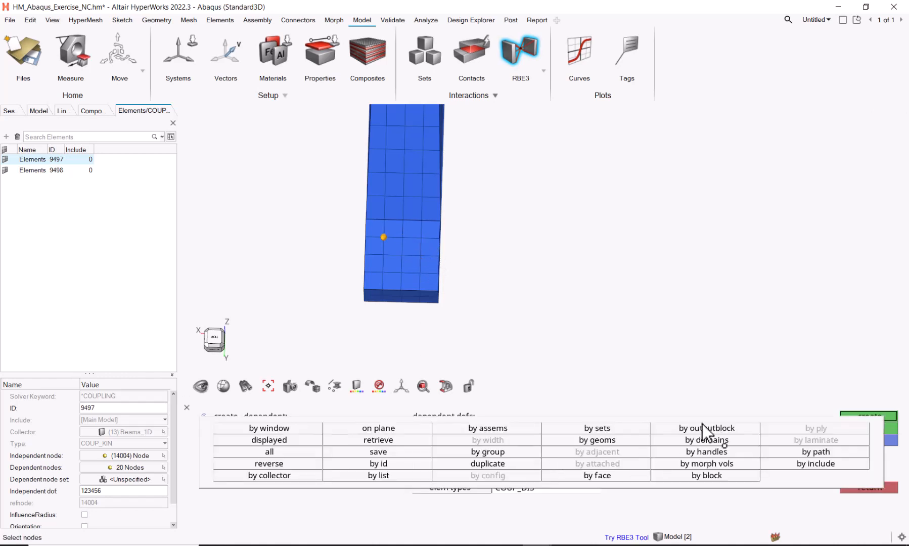
pyautogui.click(804, 449)
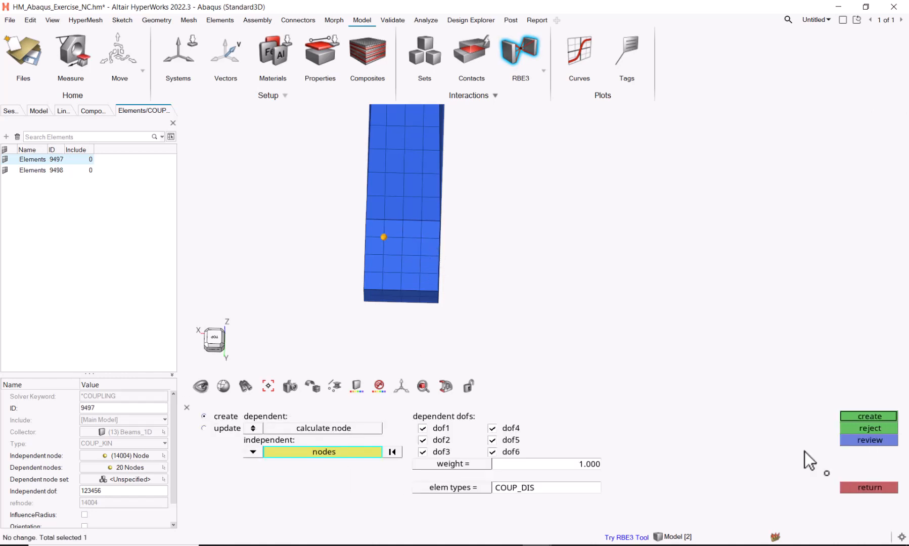
pyautogui.click(420, 237)
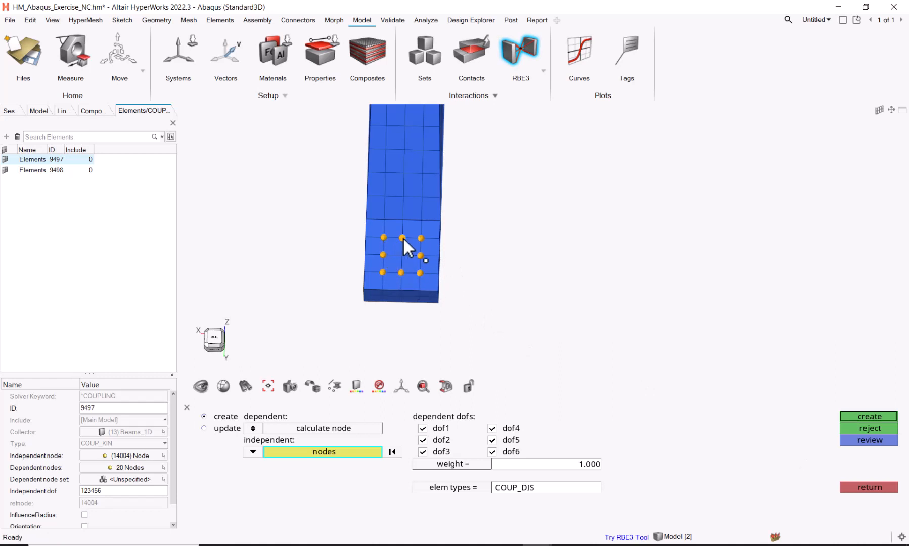
pyautogui.click(865, 416)
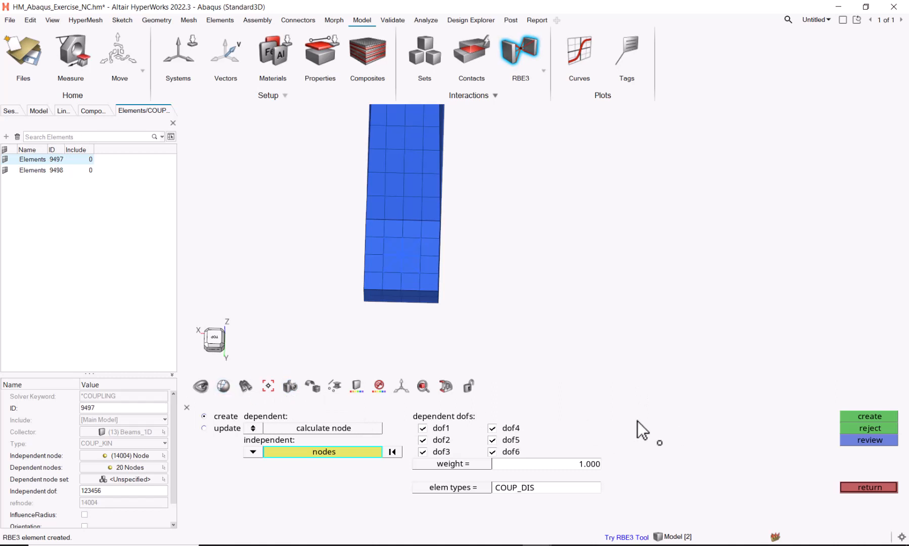
pyautogui.click(879, 487)
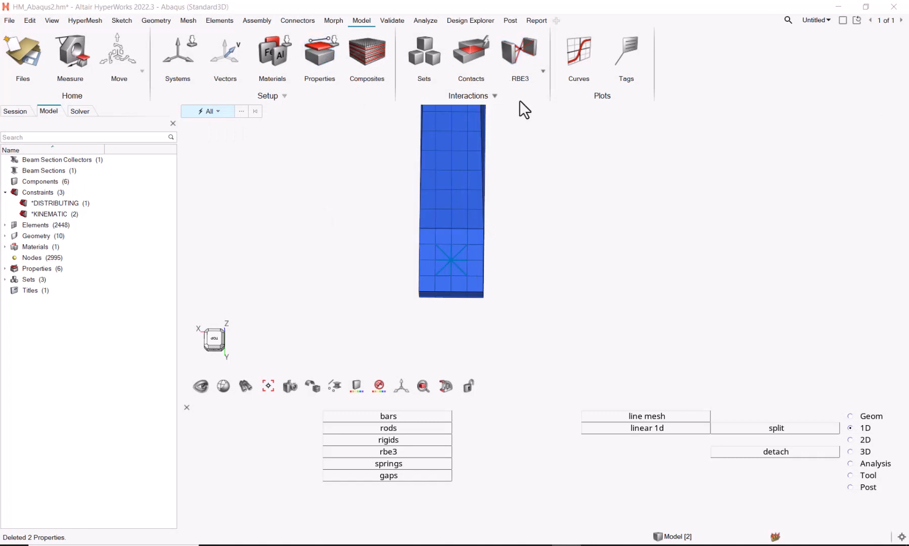
# Create a property named friction with the SURFACE_INTERACTION card image.
pyautogui.click(318, 52)
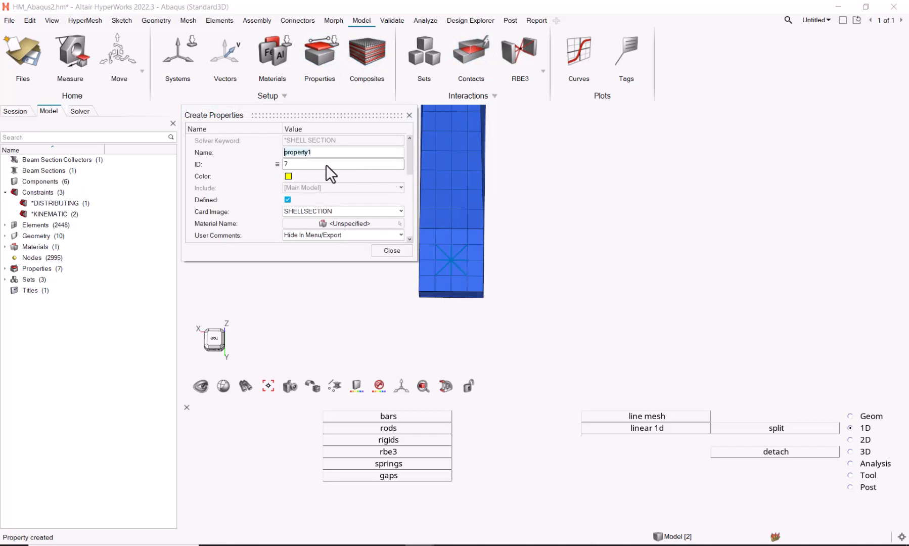
pyautogui.write('friction')
pyautogui.moveTo(343, 259); pyautogui.dragTo(342, 348)
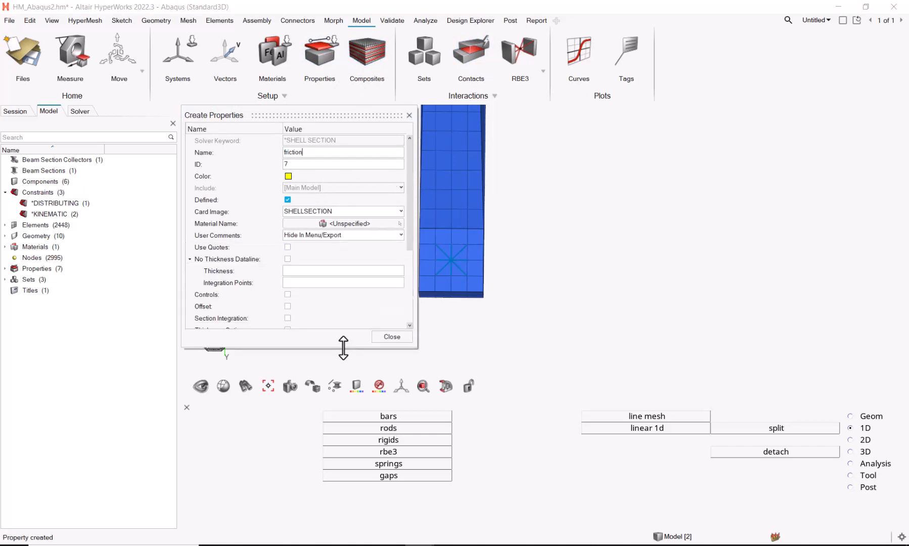
pyautogui.click(370, 211)
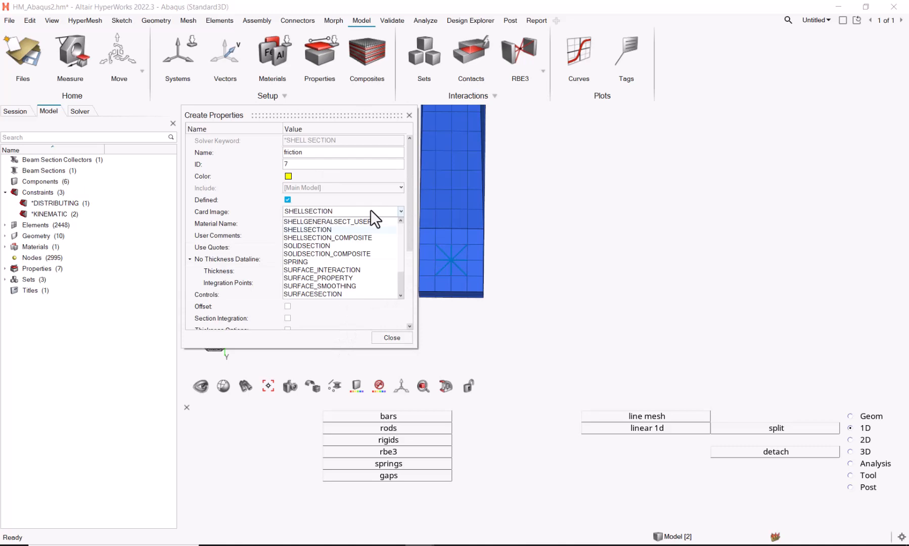
pyautogui.click(349, 269)
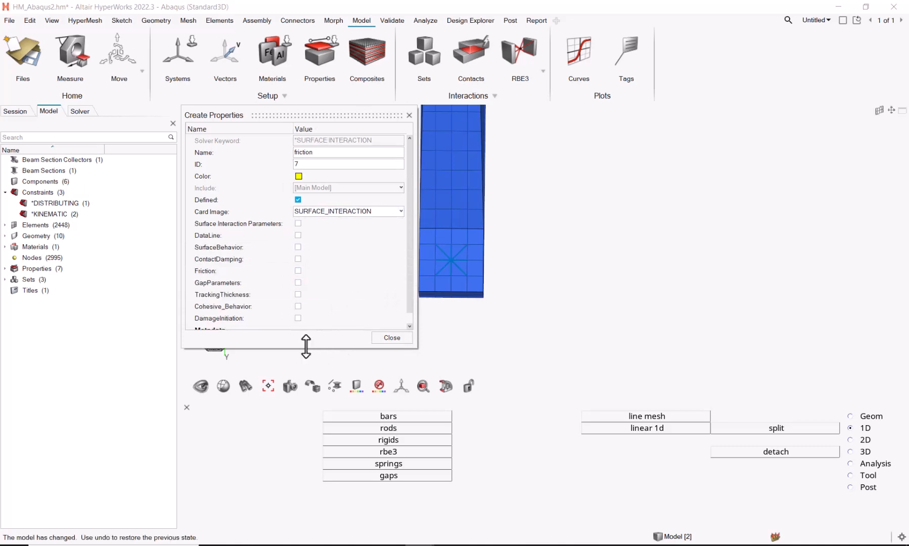
# Enable the Friction option for the friction property and open its Fric_Coef value for editing.
pyautogui.moveTo(305, 347); pyautogui.dragTo(306, 413)
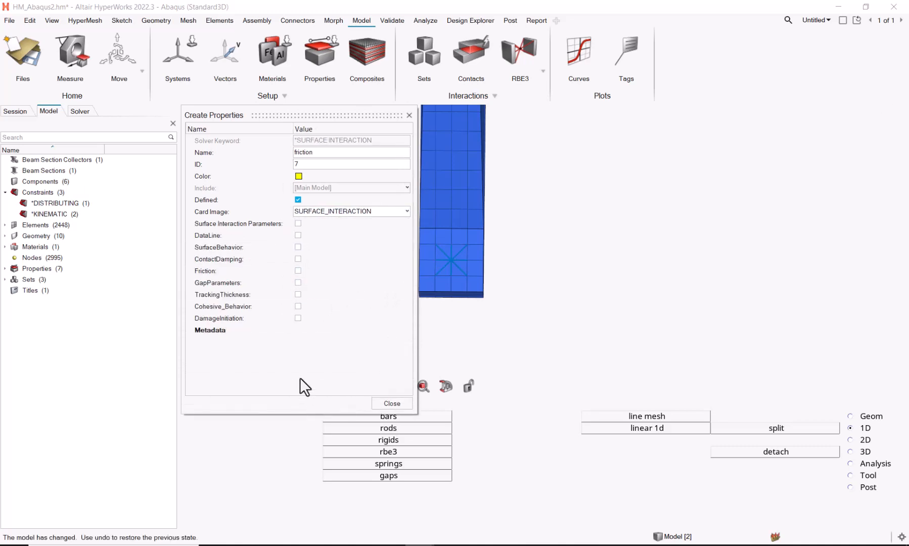
pyautogui.click(297, 270)
pyautogui.click(309, 353)
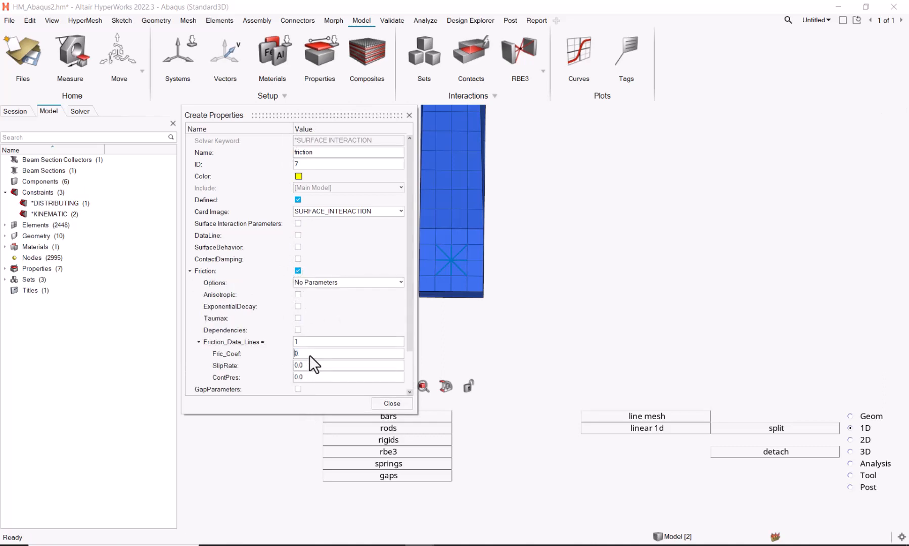
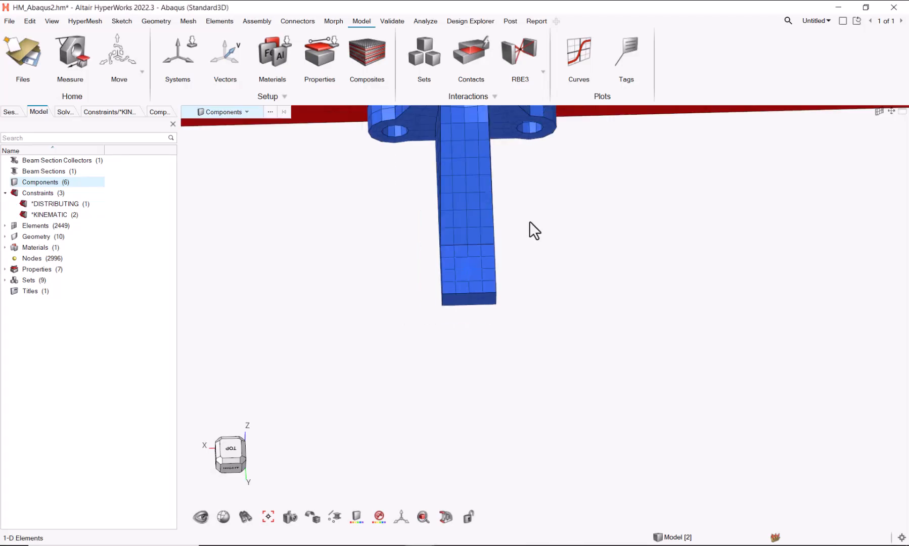
# Create automatic contacts between the Tube, Bracket and Bolt components with proximity tolerance 1.0 and the existing friction property.
pyautogui.scroll(-4, 539, 216)
pyautogui.scroll(-1, 457, 255)
pyautogui.moveTo(469, 266); pyautogui.dragTo(467, 211, button='middle')
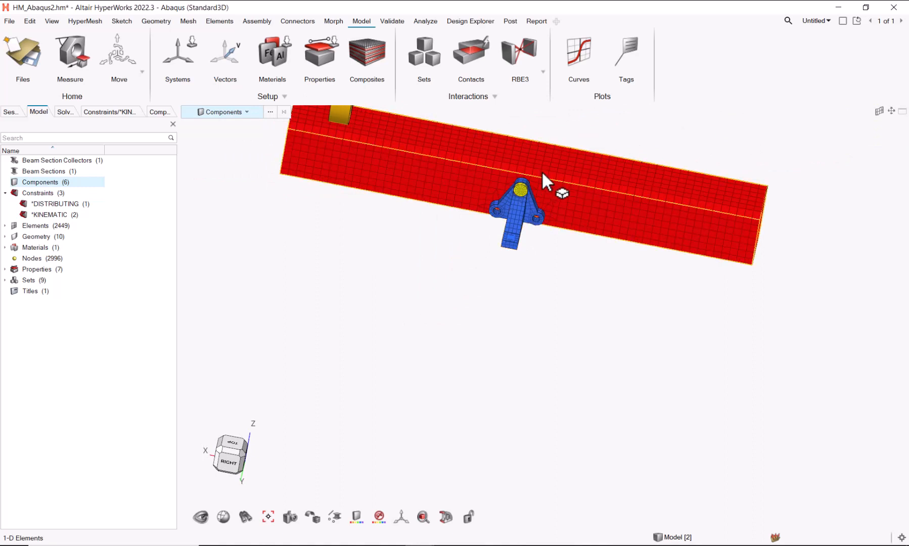
pyautogui.click(486, 49)
pyautogui.moveTo(370, 111); pyautogui.dragTo(334, 166)
pyautogui.click(334, 185)
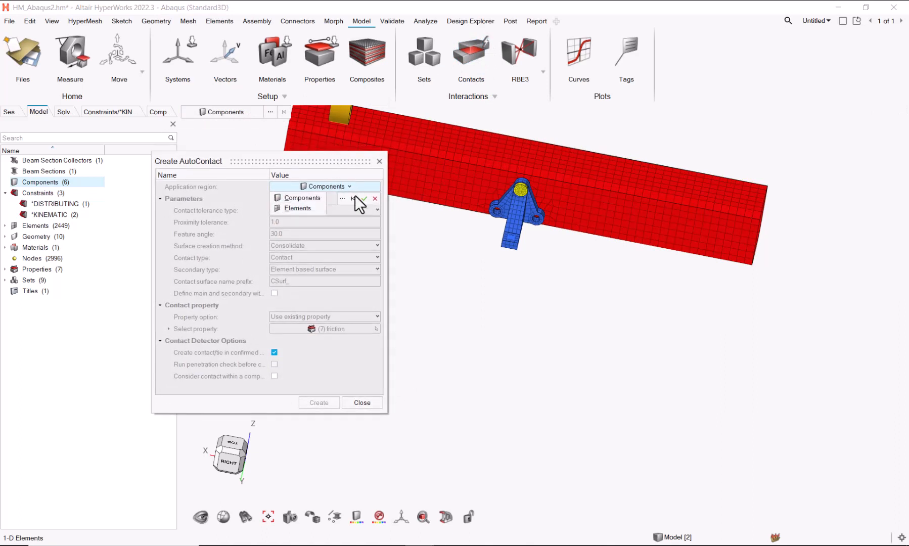
pyautogui.click(342, 199)
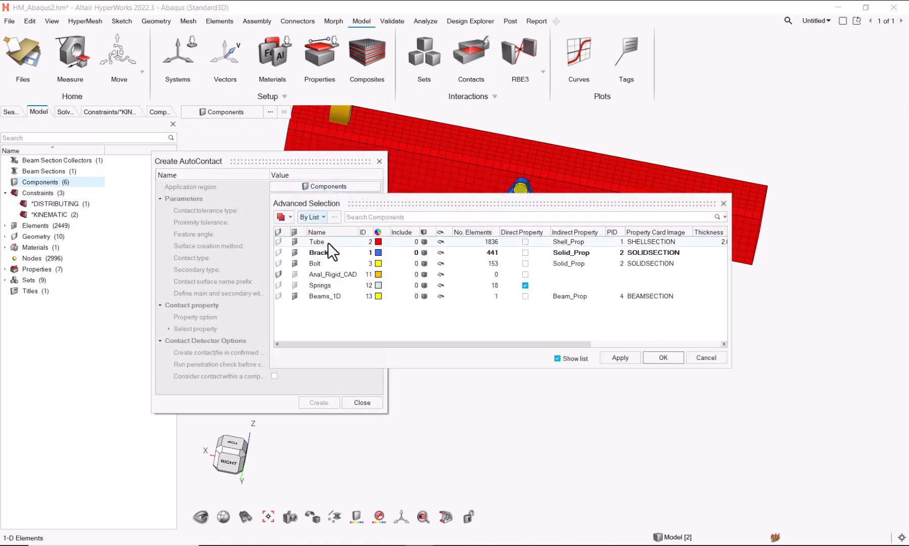
pyautogui.click(328, 244)
pyautogui.keyDown('ctrl'); pyautogui.click(327, 252); pyautogui.keyUp('ctrl')
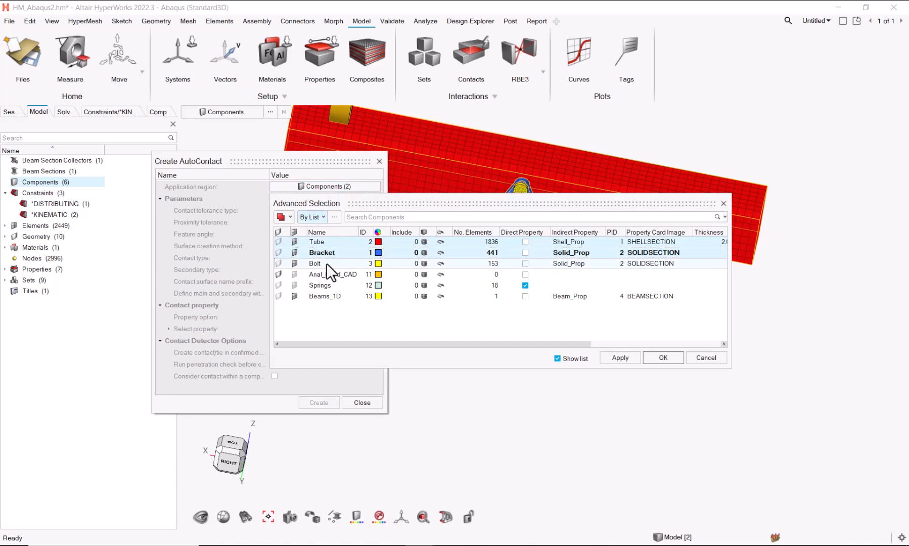
pyautogui.keyDown('ctrl'); pyautogui.click(326, 264); pyautogui.keyUp('ctrl')
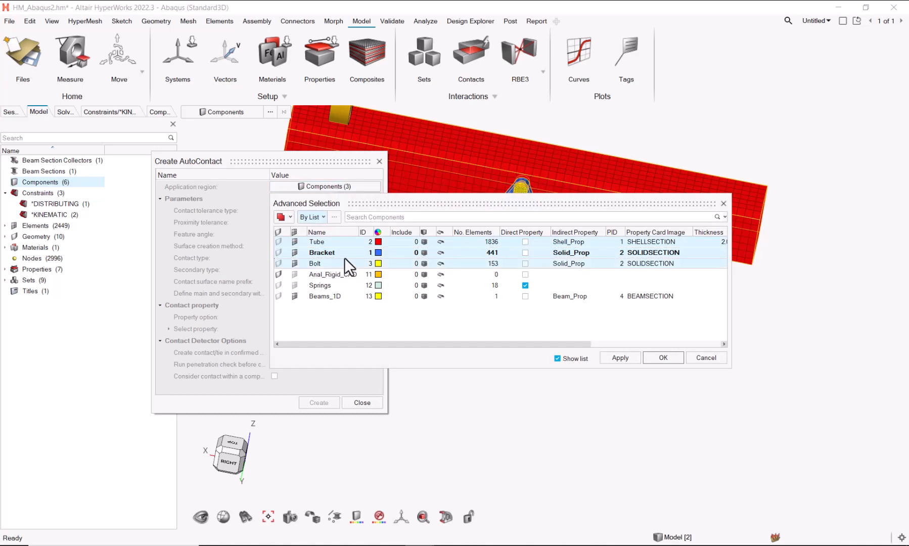
pyautogui.click(652, 358)
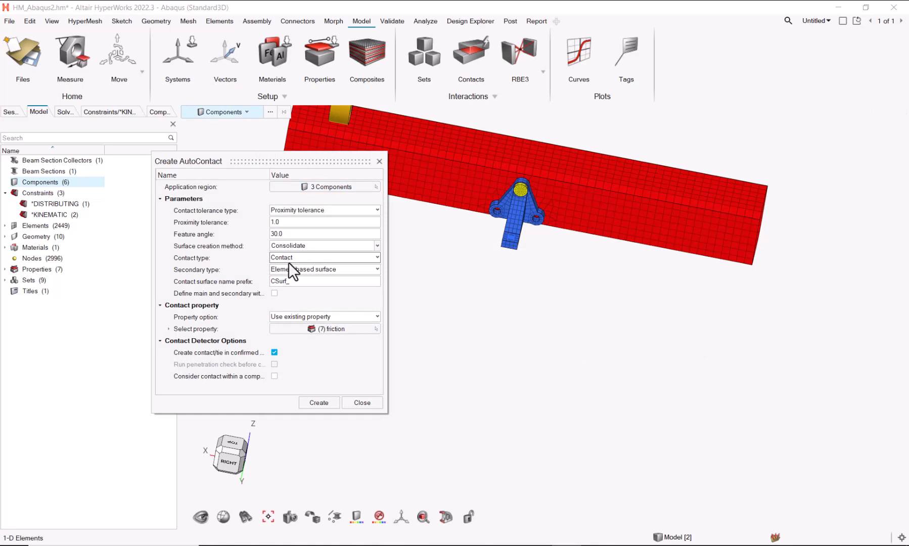
pyautogui.click(329, 403)
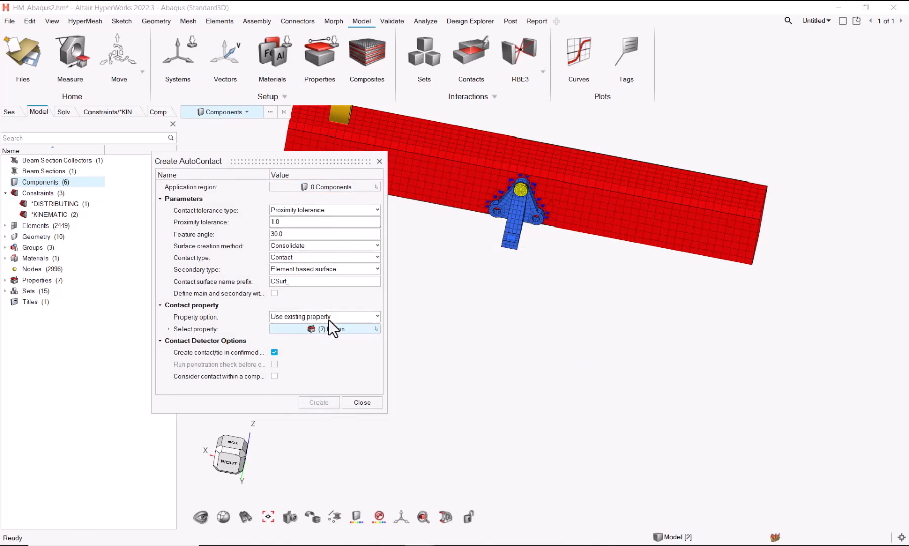
pyautogui.click(360, 402)
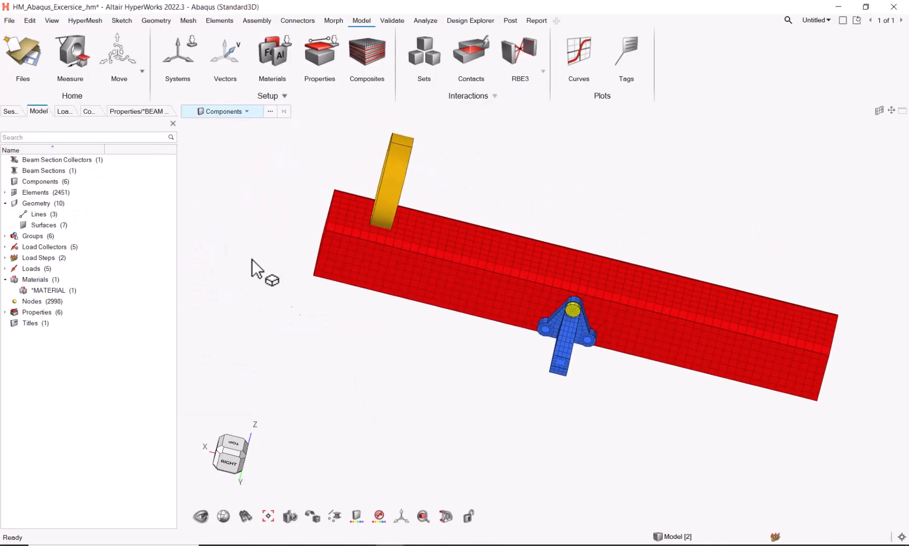
# Create a free node at the centre of the yellow ring's inner circle, working in the rear view.
pyautogui.keyDown('ctrl'); pyautogui.moveTo(251, 258); pyautogui.dragTo(734, 179); pyautogui.keyUp('ctrl')
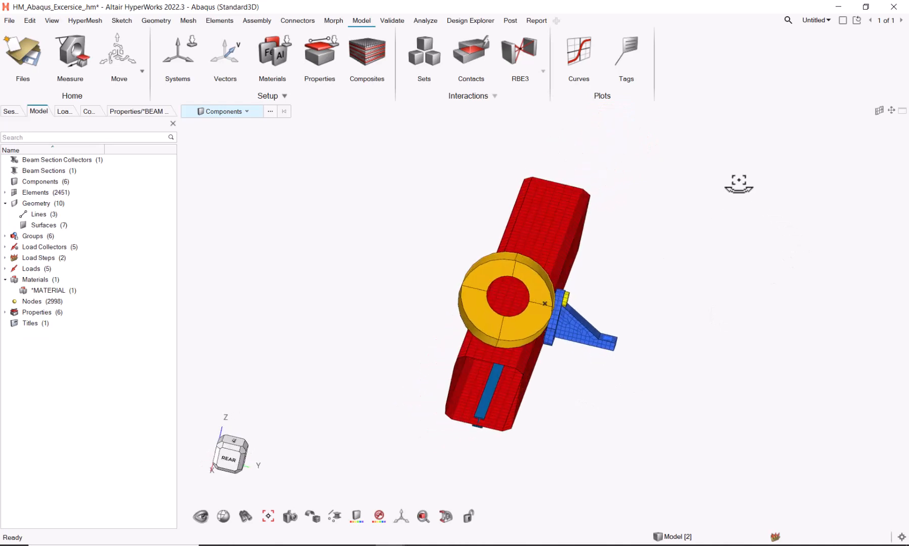
pyautogui.click(226, 455)
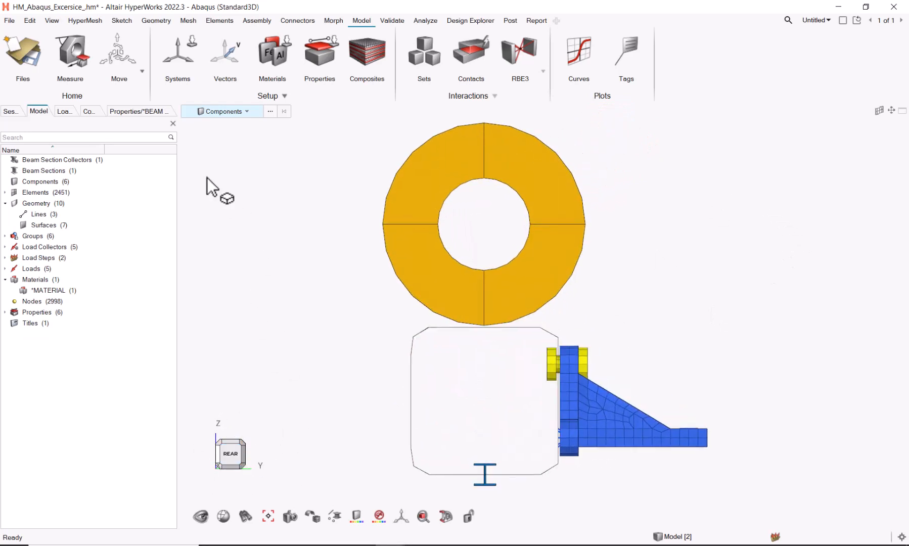
pyautogui.click(157, 22)
pyautogui.click(169, 48)
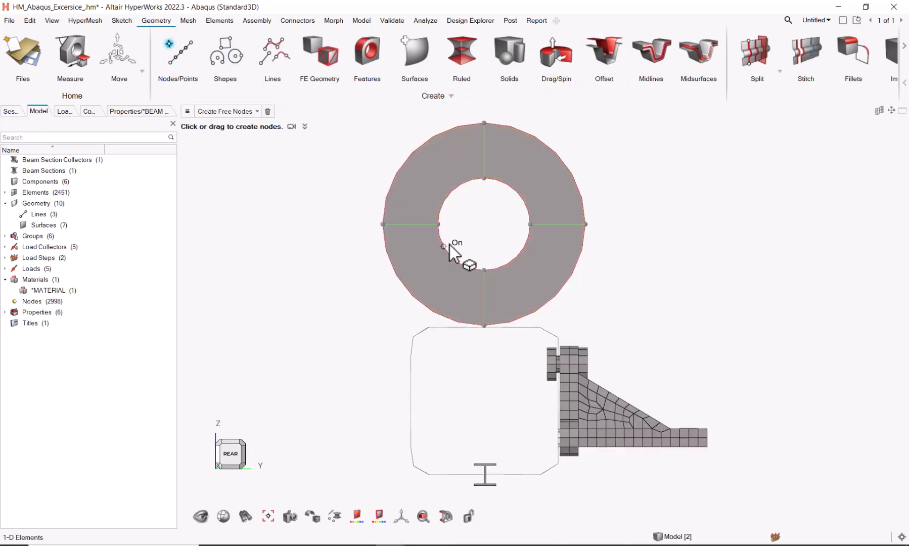
pyautogui.moveTo(449, 245); pyautogui.dragTo(511, 207)
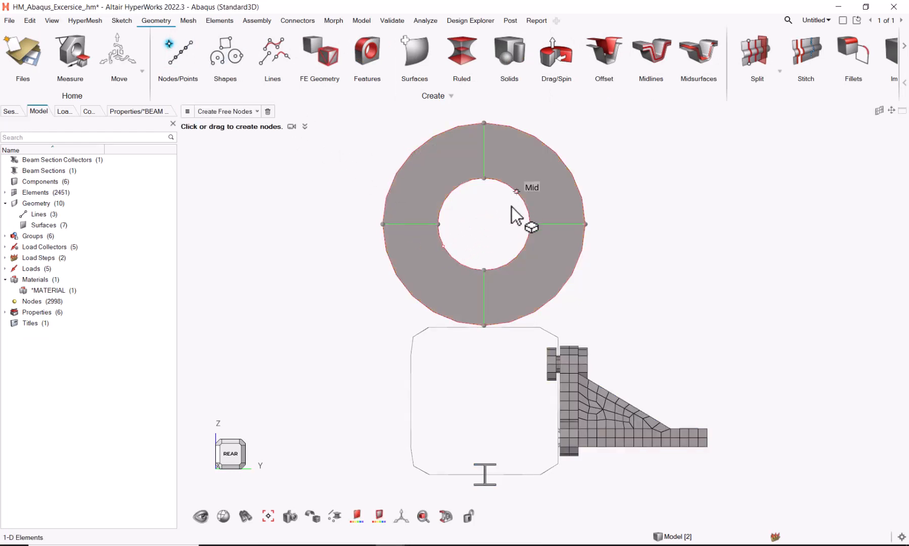
pyautogui.click(521, 242)
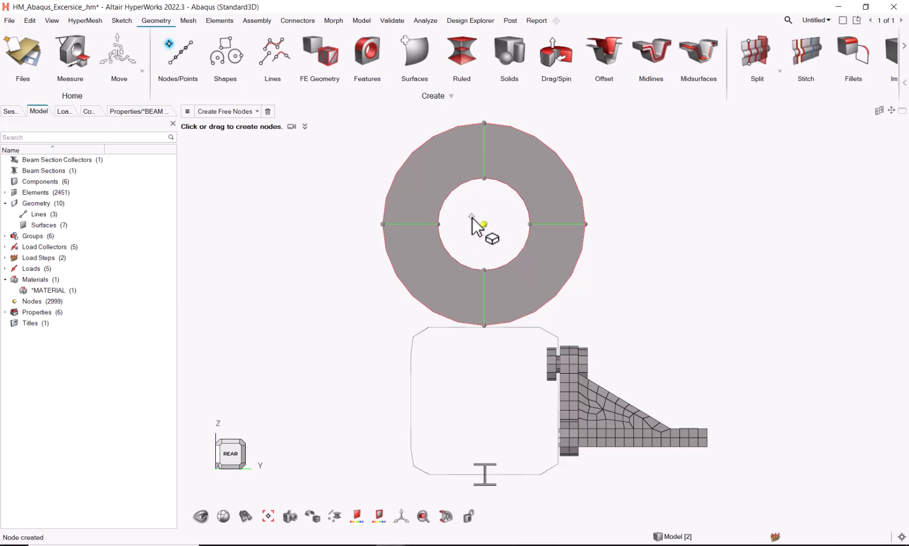
# Start a coordinate system with its origin at the free node in the centre of the yellow ring.
pyautogui.click(361, 22)
pyautogui.moveTo(268, 206); pyautogui.dragTo(220, 228, button='right')
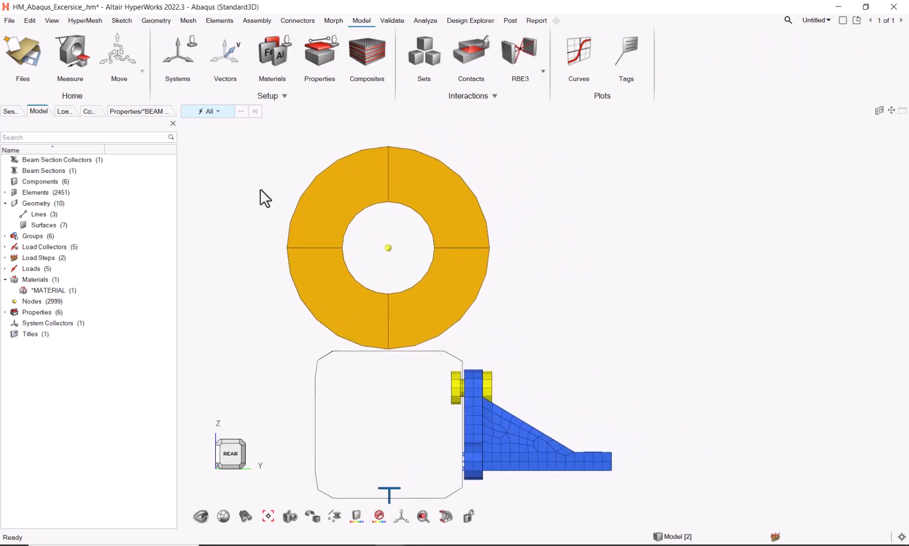
pyautogui.moveTo(260, 189); pyautogui.dragTo(301, 223, button='middle')
pyautogui.scroll(2, 426, 238)
pyautogui.scroll(2, 425, 237)
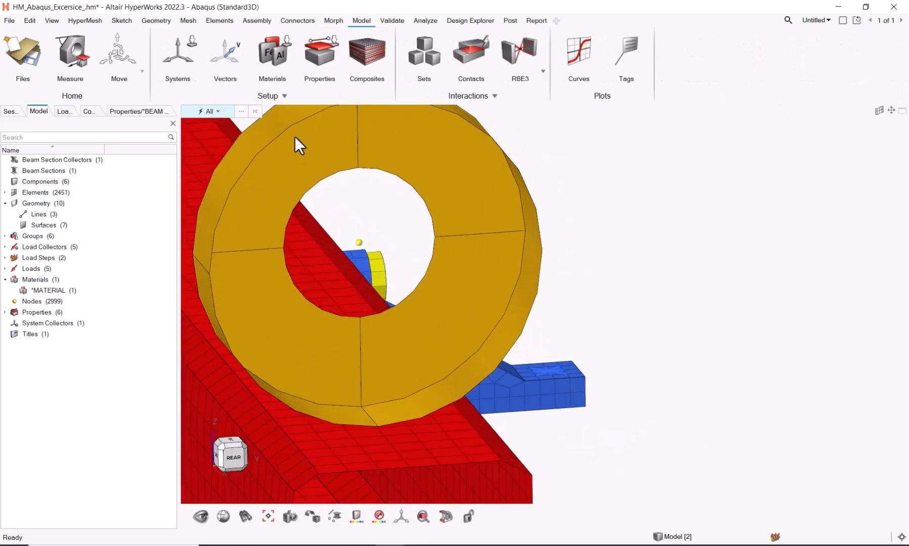
pyautogui.click(179, 55)
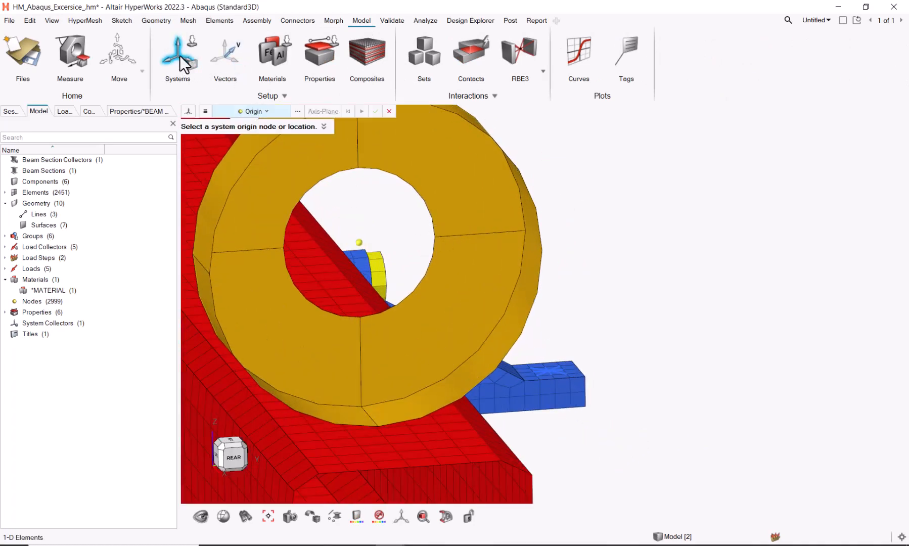
pyautogui.click(360, 242)
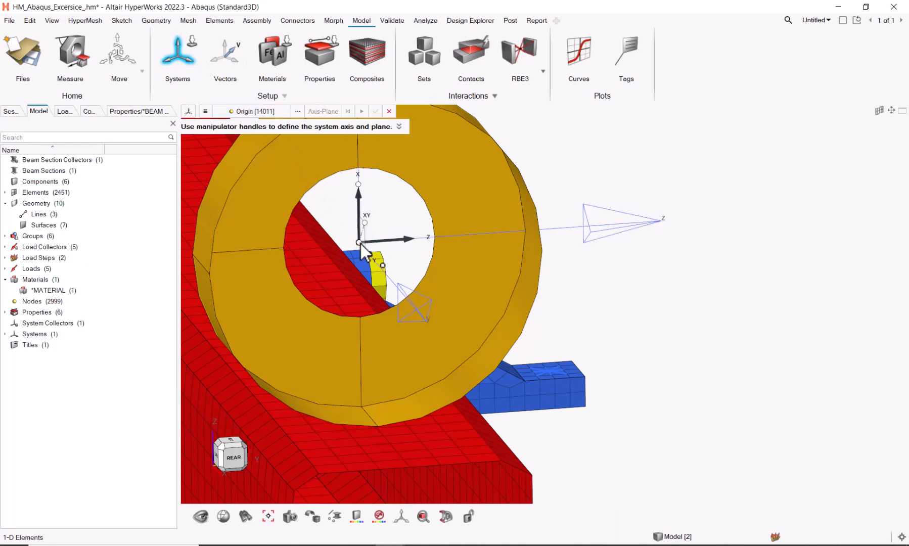
# List the new system's attributes and set its X-axis direction to 0, 0, -1.
pyautogui.click(5, 334)
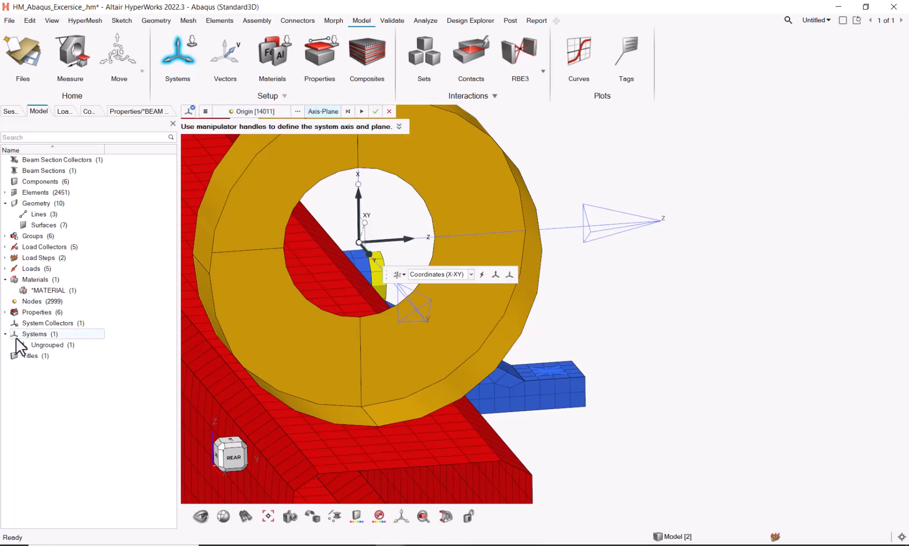
pyautogui.click(30, 344)
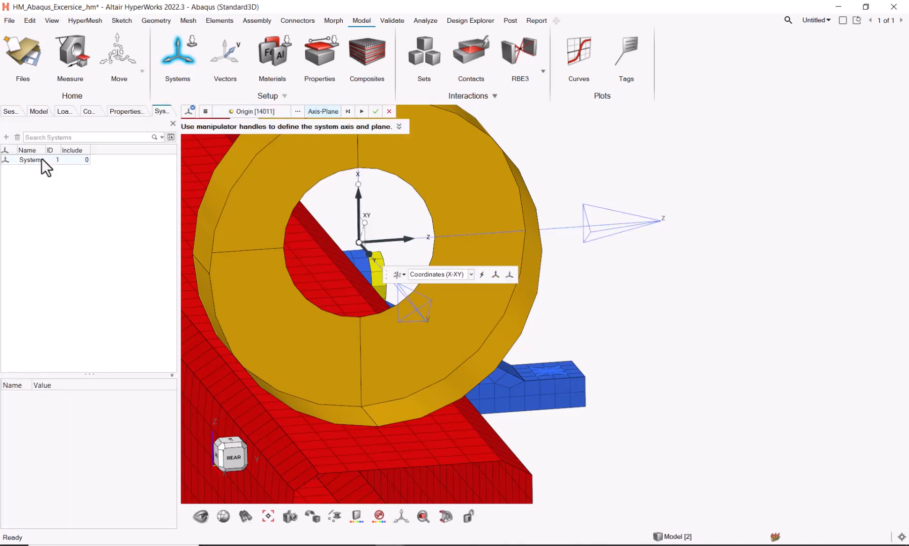
pyautogui.click(41, 159)
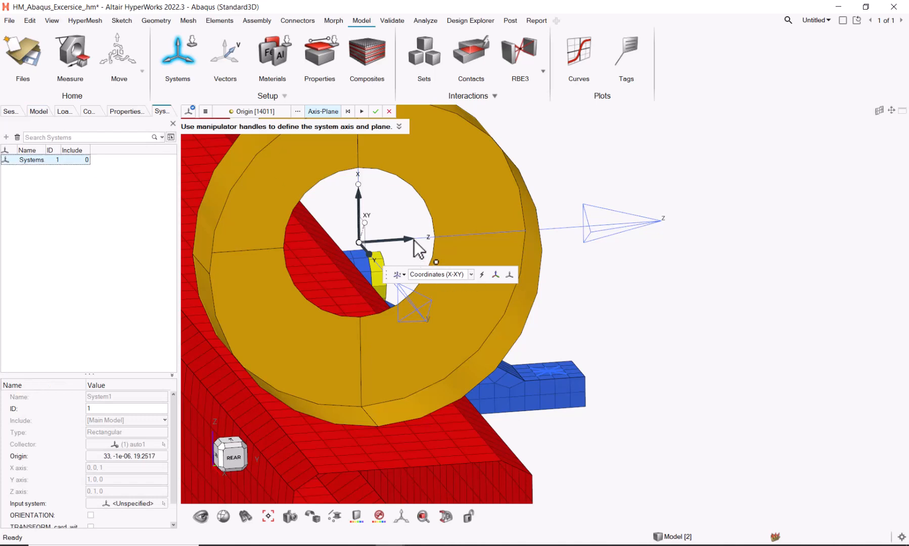
pyautogui.click(358, 185)
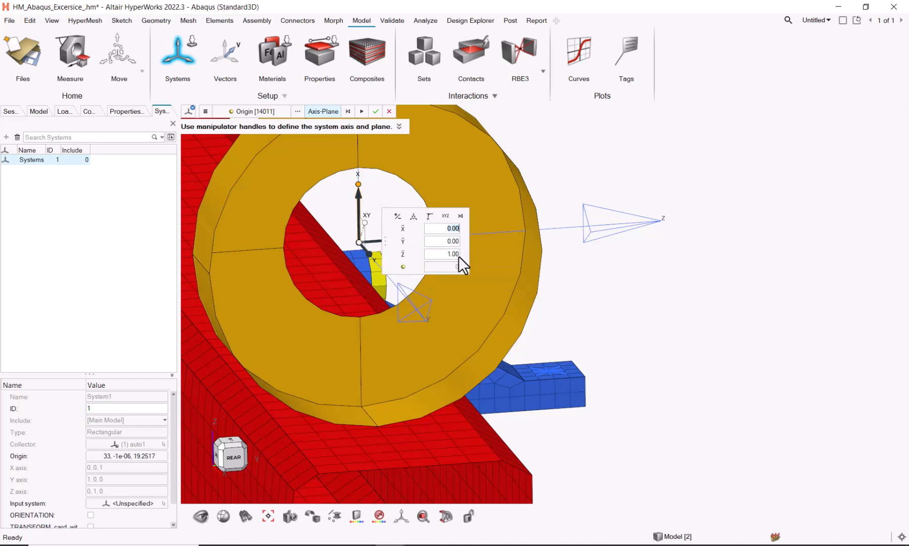
pyautogui.write('-1')
pyautogui.press('Return')
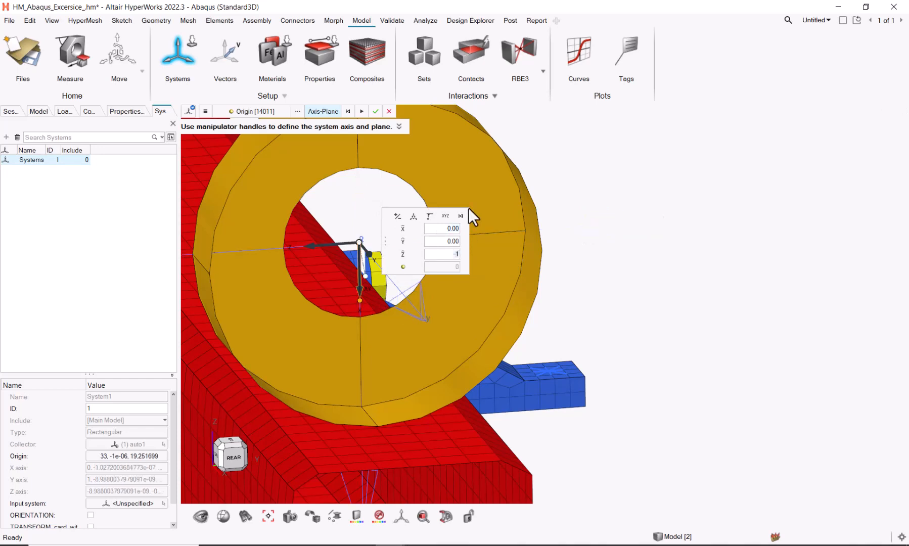
pyautogui.click(384, 185)
# Switch the axis definition to Coordinates (Y-YZ), set the Y-axis direction to 0, 1, 0 and accept the system.
pyautogui.click(471, 275)
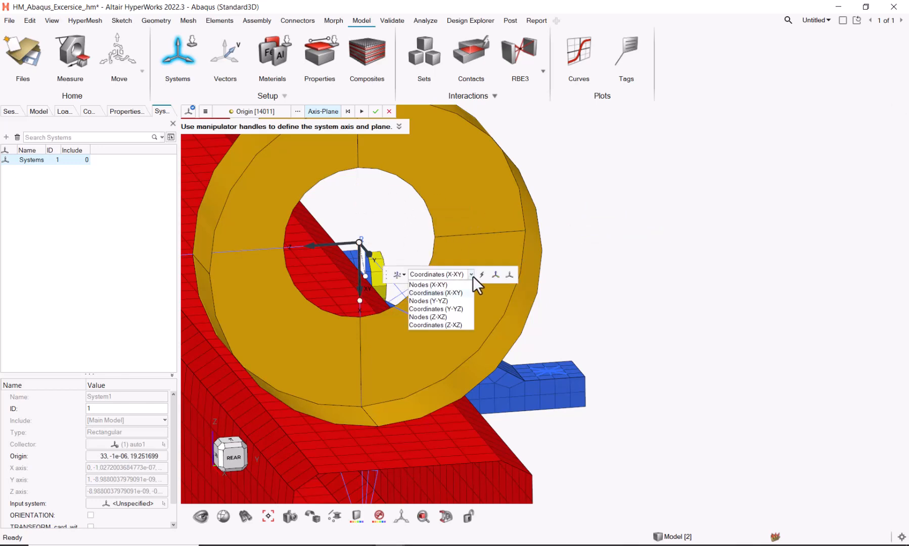
pyautogui.click(462, 309)
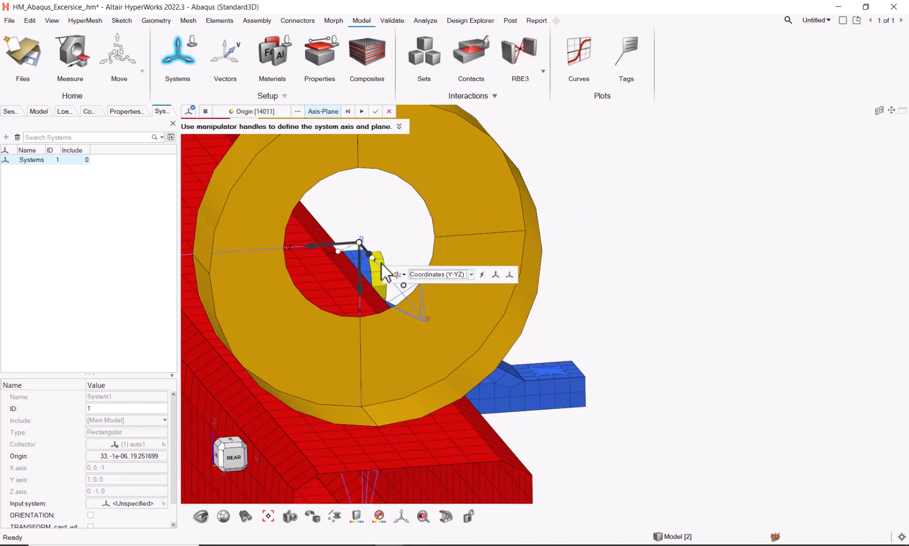
pyautogui.click(373, 258)
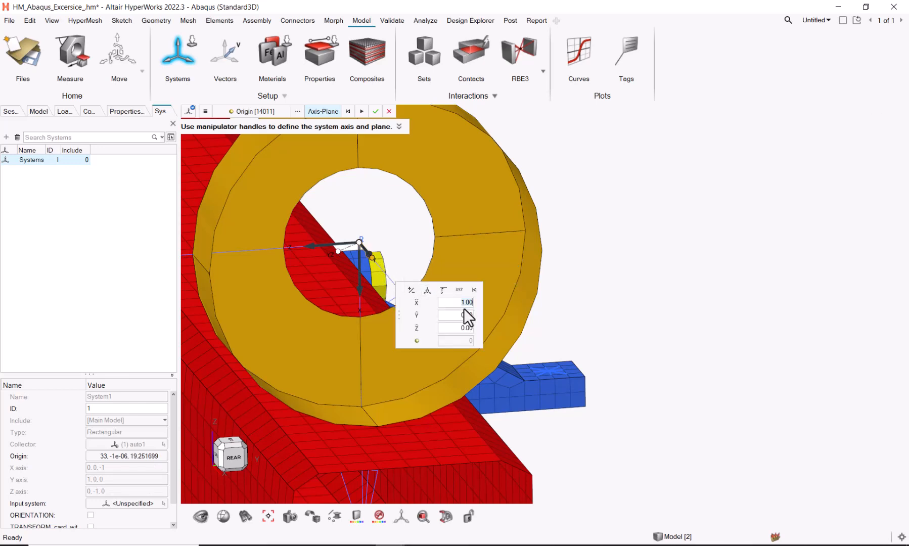
pyautogui.write('0')
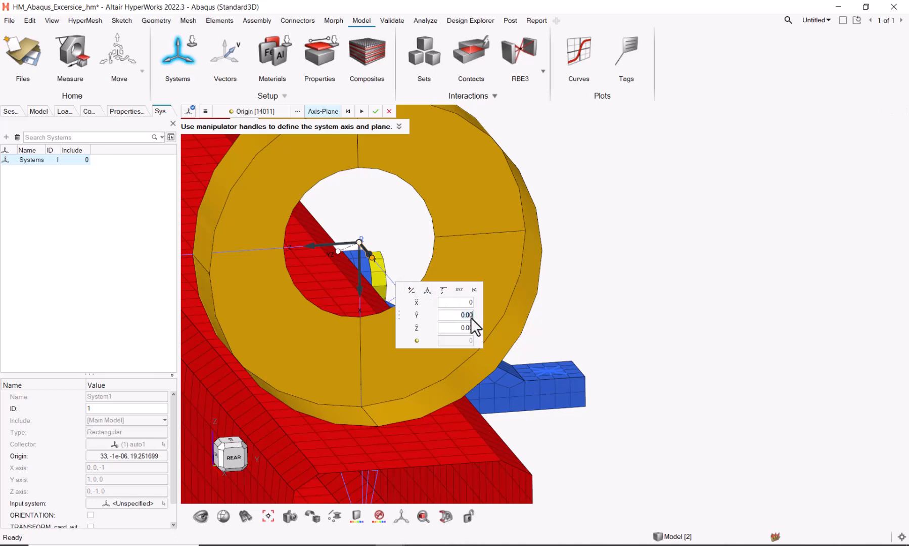
pyautogui.press('Return')
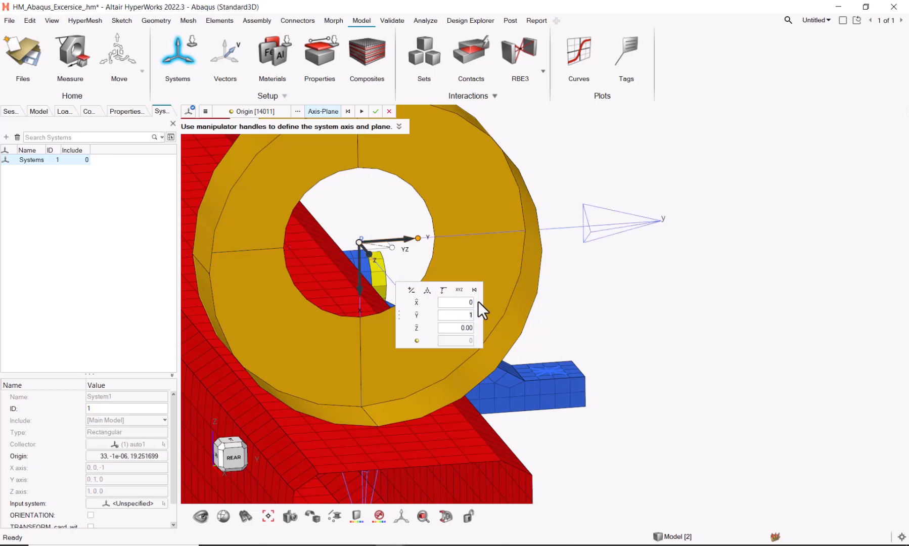
pyautogui.click(375, 111)
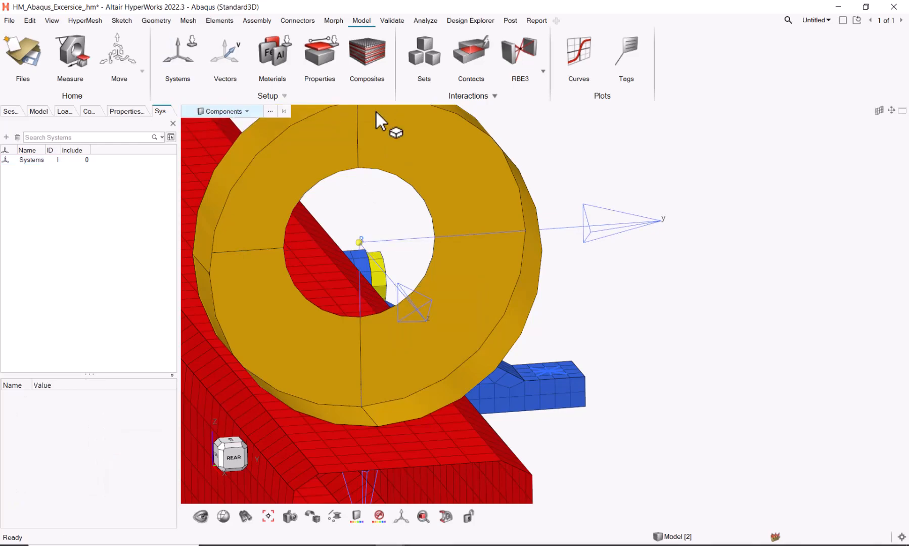
# Assign the rectangular system with ID 1 to the node at the wheel's centre as its displacement system.
pyautogui.click(63, 159)
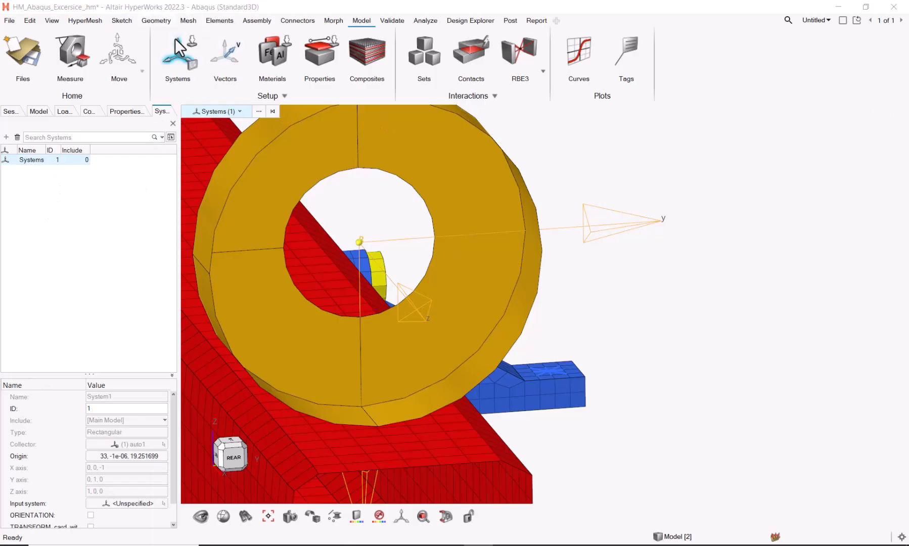
pyautogui.click(192, 40)
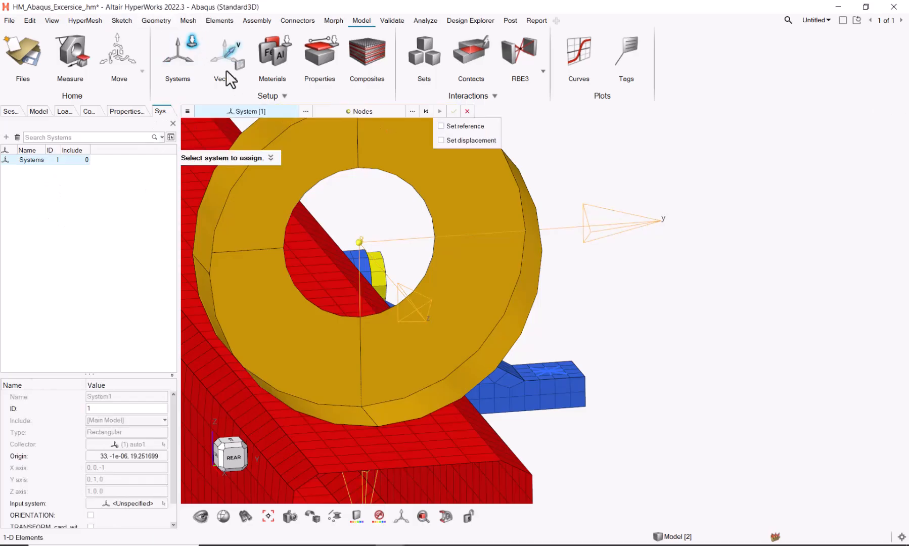
pyautogui.click(306, 112)
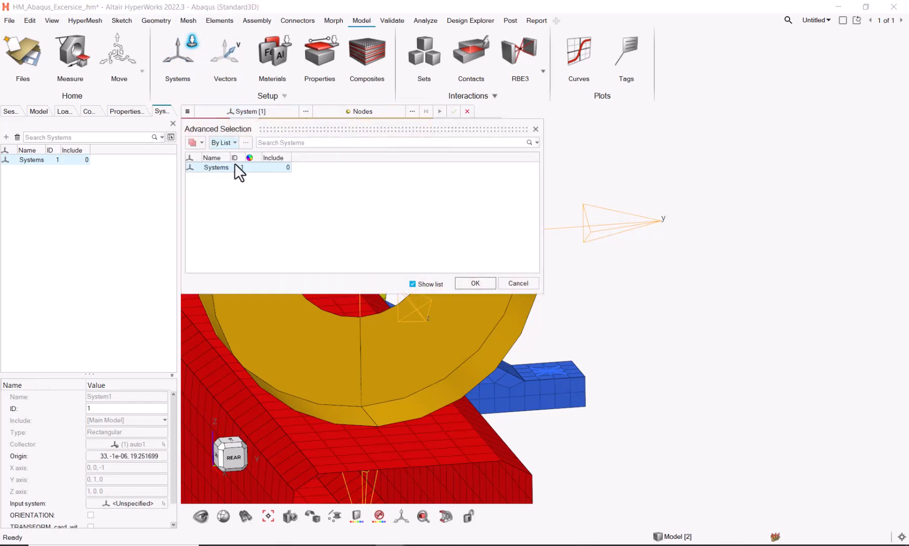
pyautogui.click(465, 284)
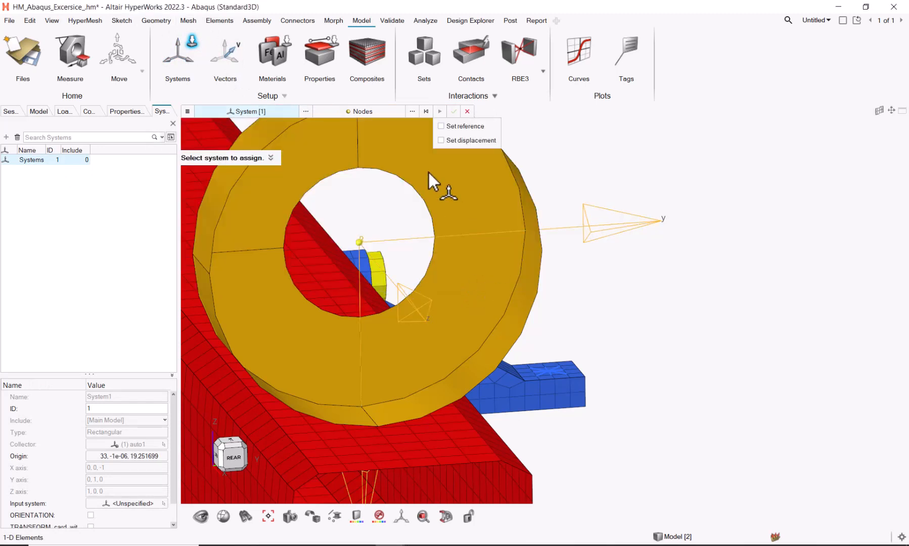
pyautogui.click(376, 113)
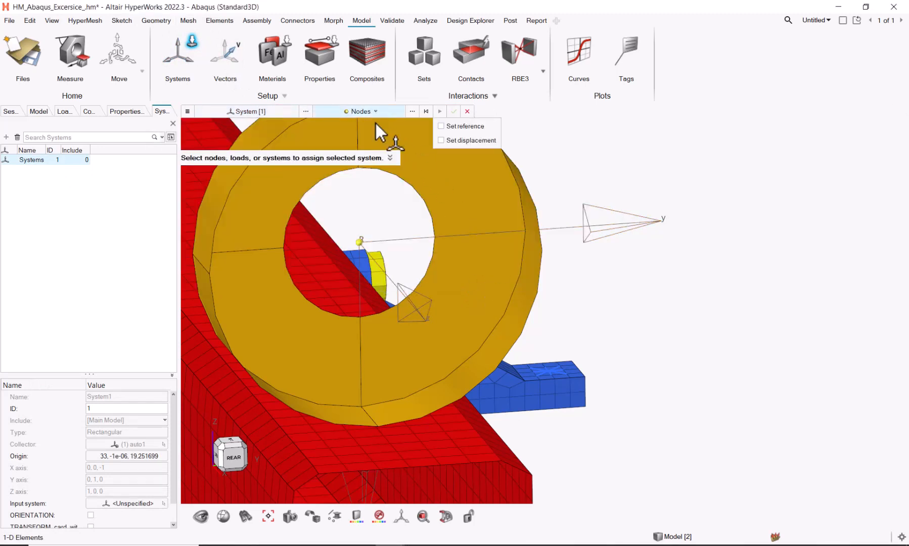
pyautogui.click(359, 241)
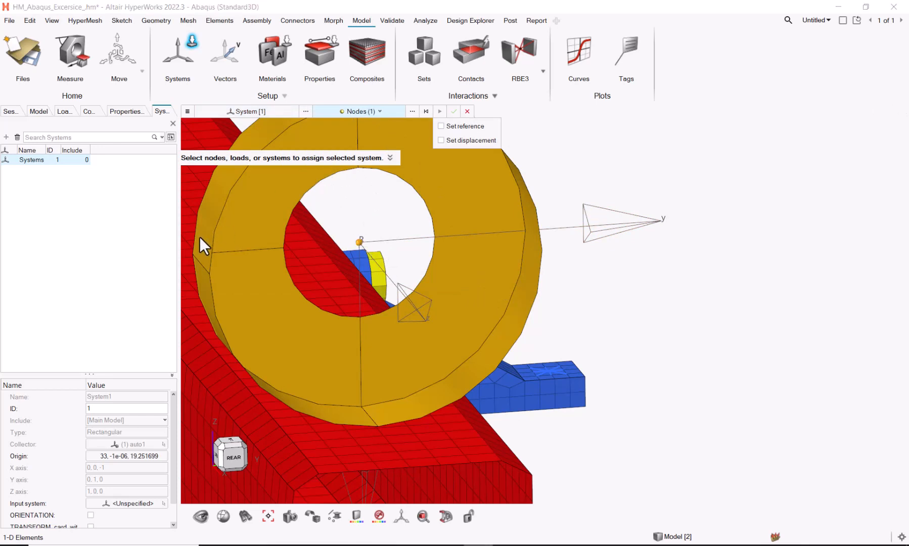
pyautogui.click(187, 111)
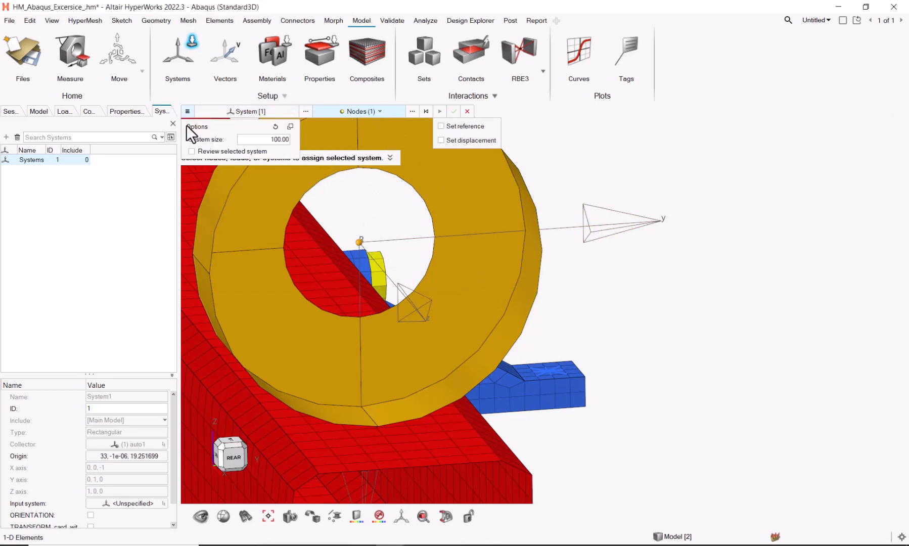
pyautogui.click(191, 151)
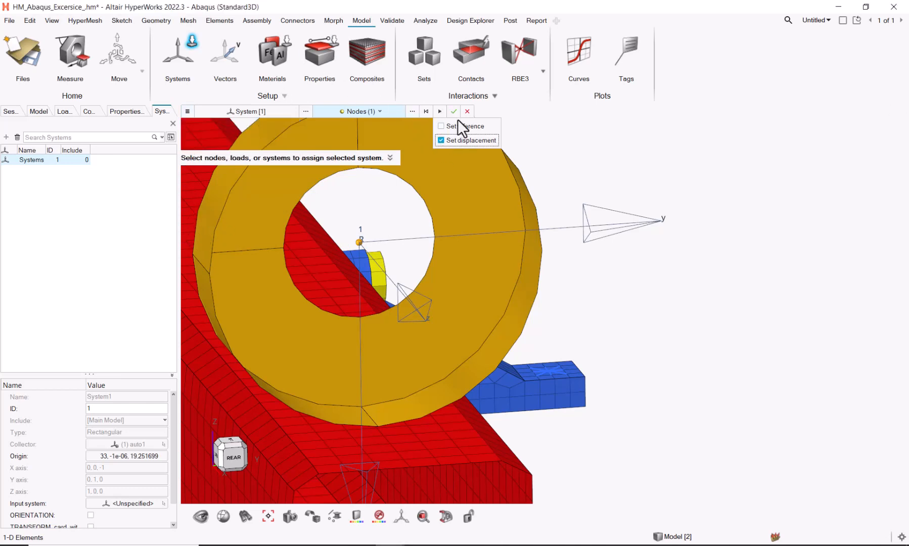
pyautogui.click(454, 111)
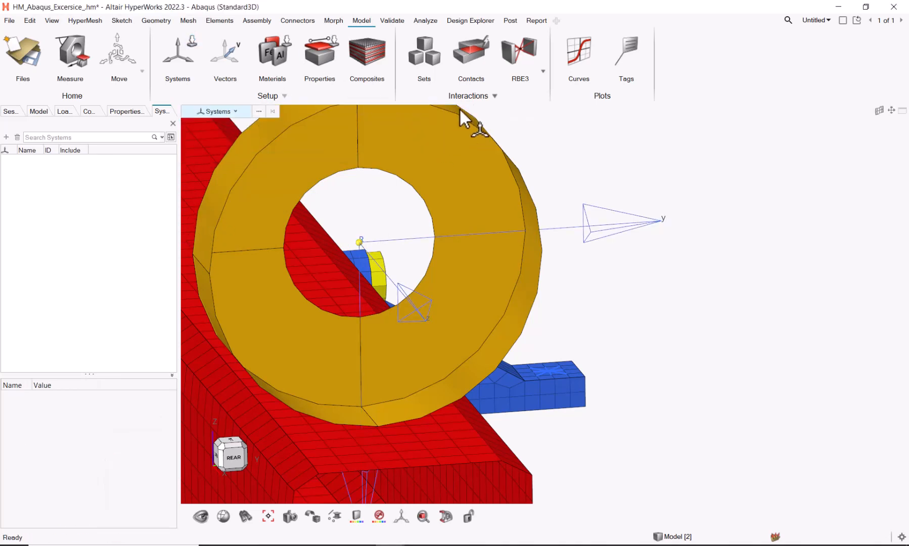
# List the *TRANSFORM systems from the model tree and hide the display of system 1.
pyautogui.click(41, 110)
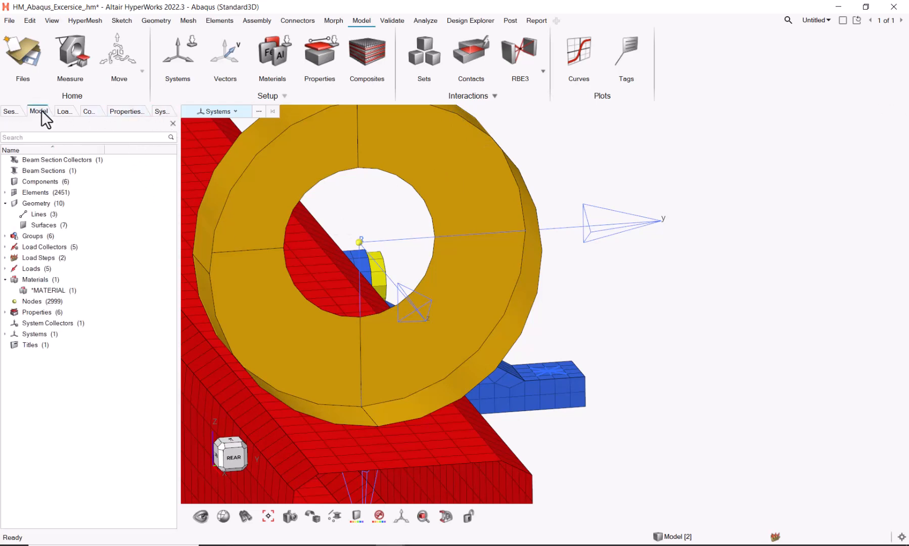
pyautogui.click(5, 334)
pyautogui.doubleClick(49, 345)
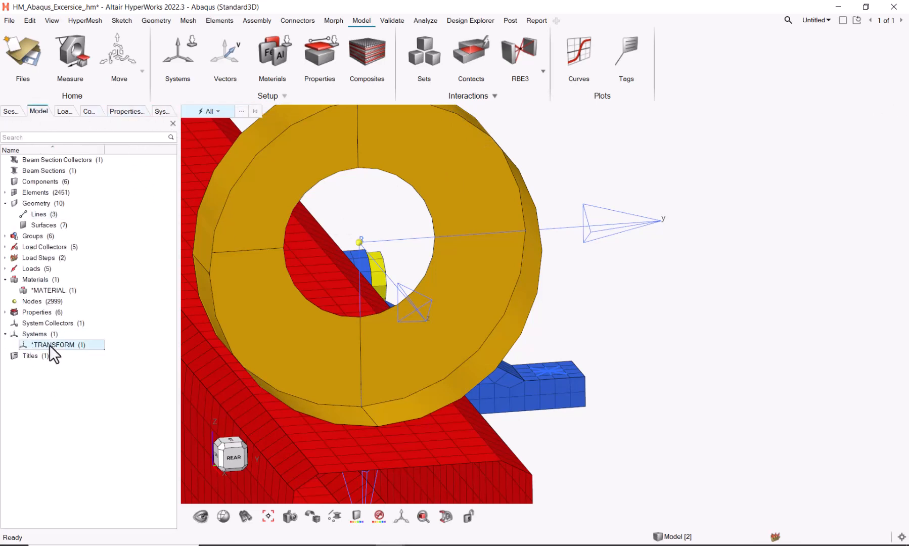
pyautogui.click(24, 158)
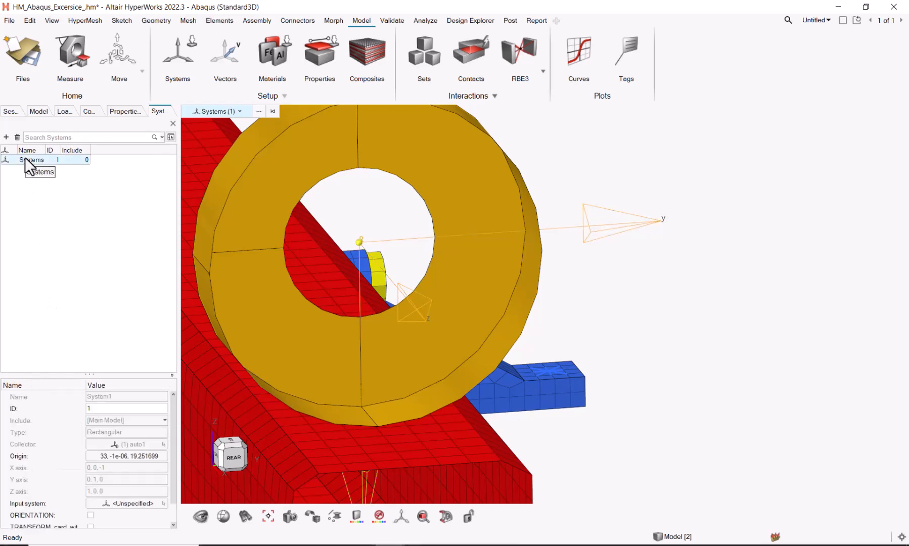
pyautogui.click(6, 160)
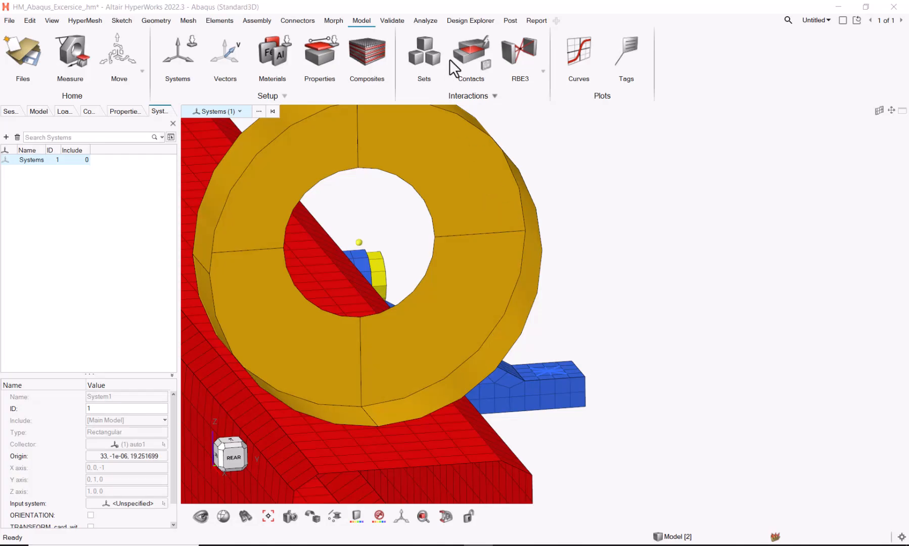
# Create an analytical rigid named A_Rigid and set its type to REVOLUTION.
pyautogui.click(493, 95)
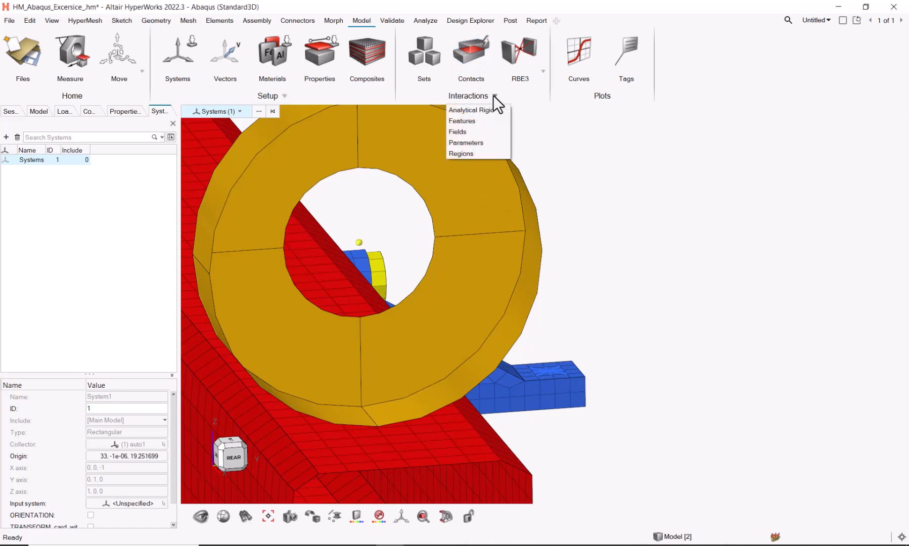
pyautogui.click(486, 109)
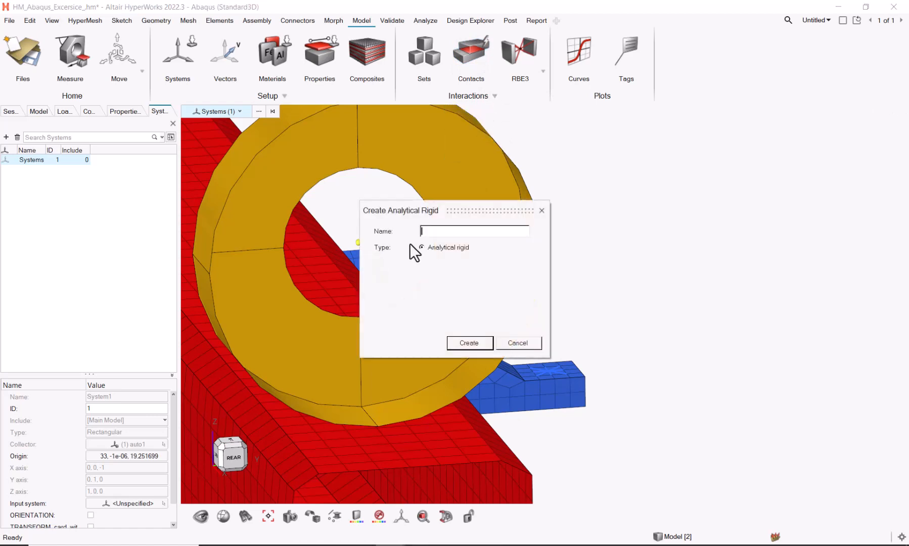
pyautogui.write('A_Rigid')
pyautogui.click(477, 343)
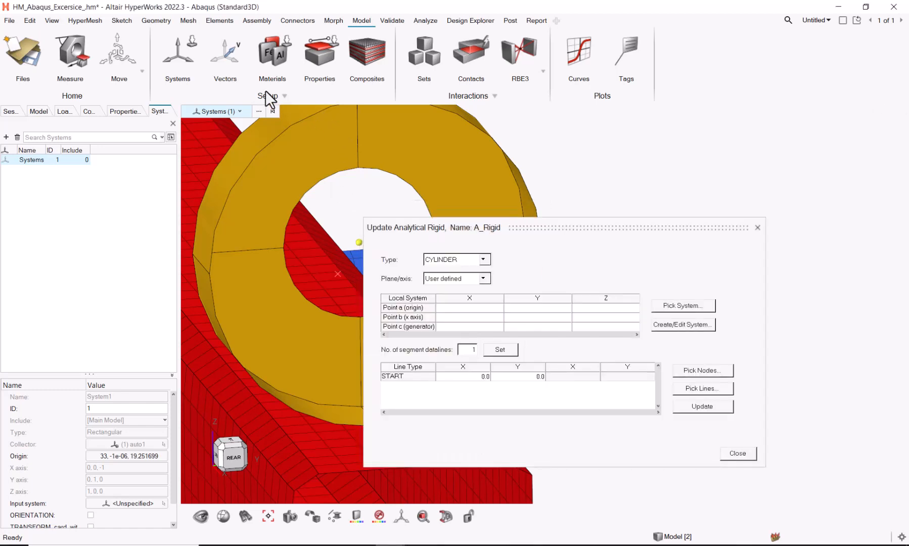
pyautogui.click(485, 260)
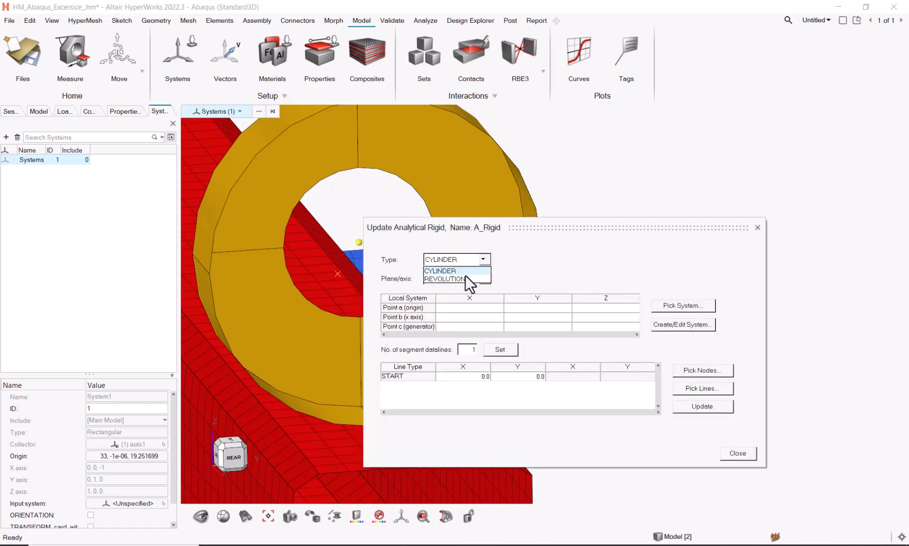
pyautogui.click(465, 277)
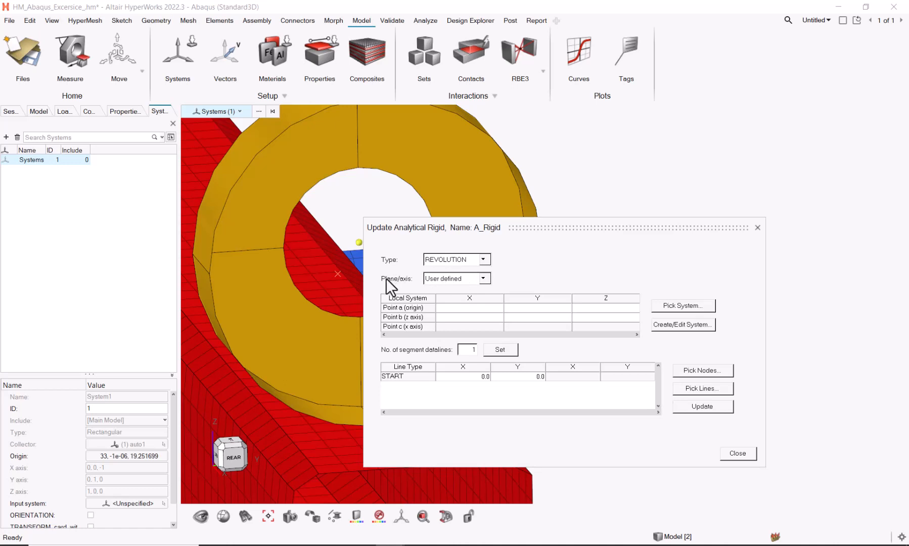
# Show system 1 again and pick it as the local system of A_Rigid.
pyautogui.click(676, 308)
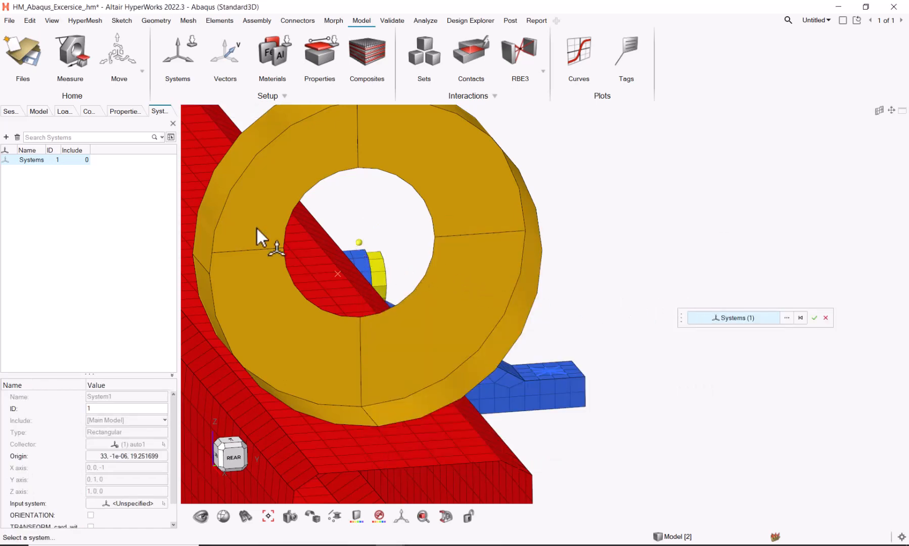
pyautogui.click(6, 160)
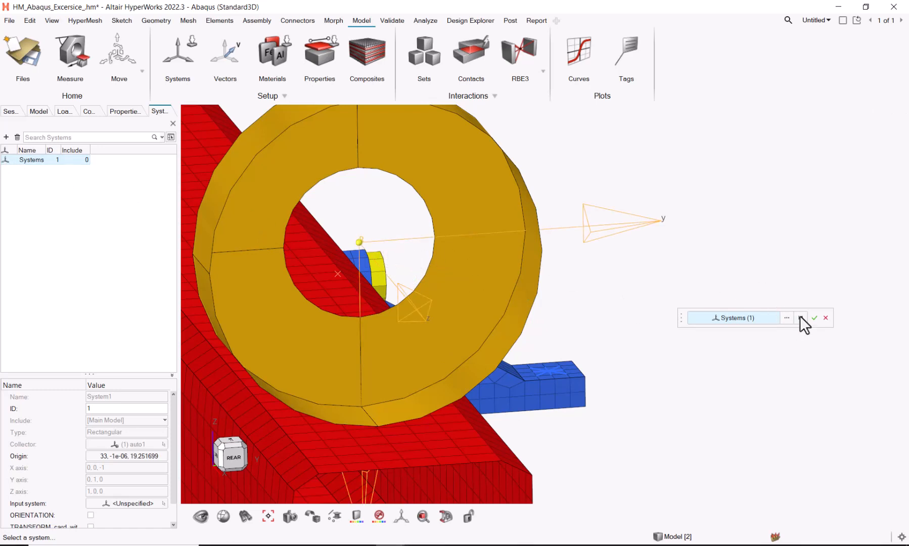
pyautogui.click(813, 318)
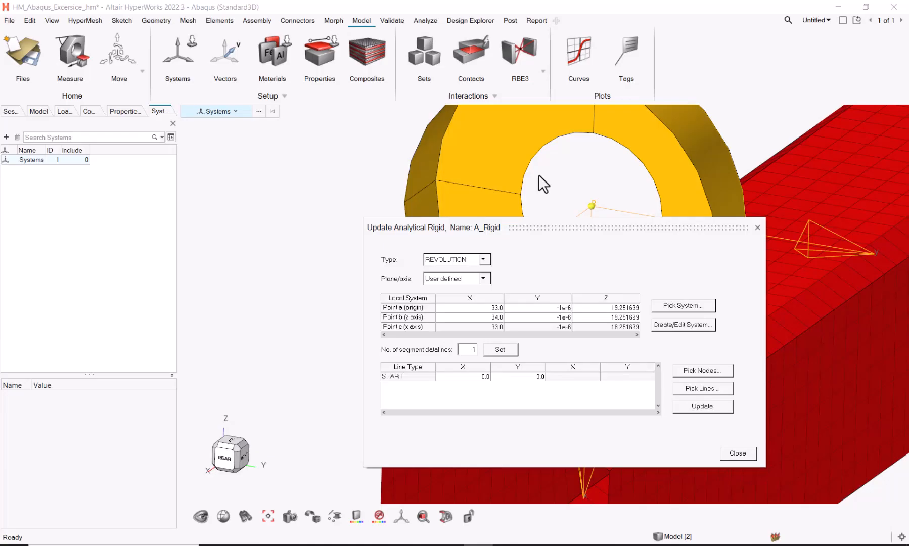
# Define A_Rigid's segment data from the profile line on the wheel's CAD surface and update the analytical rigid.
pyautogui.click(543, 375)
pyautogui.click(710, 388)
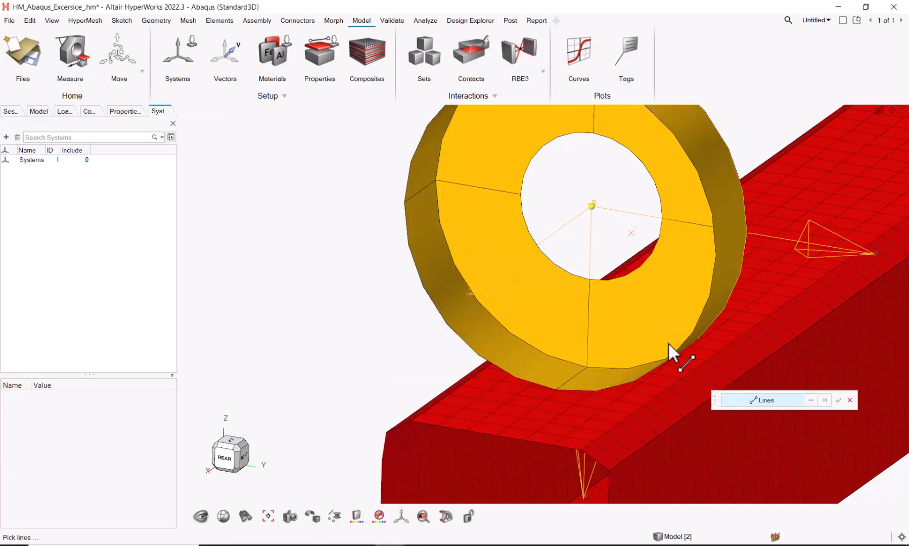
pyautogui.click(425, 186)
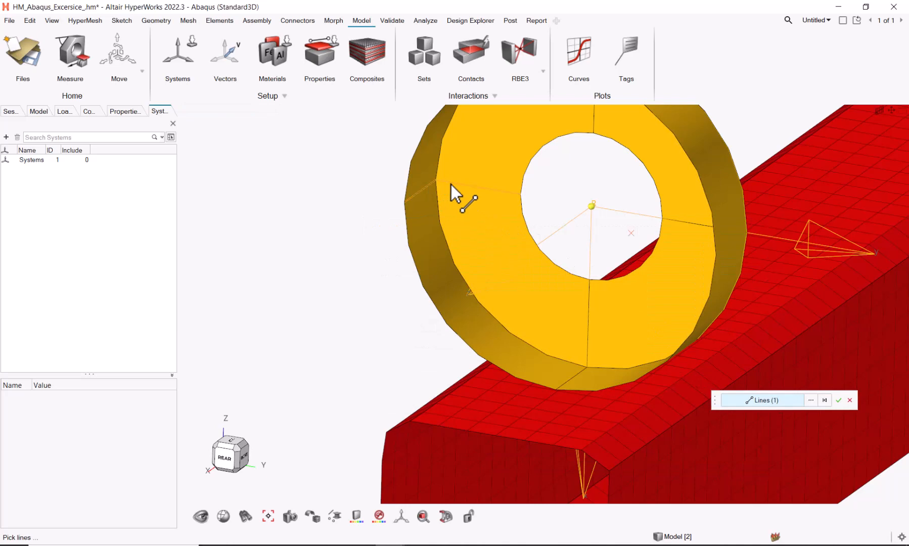
pyautogui.click(837, 400)
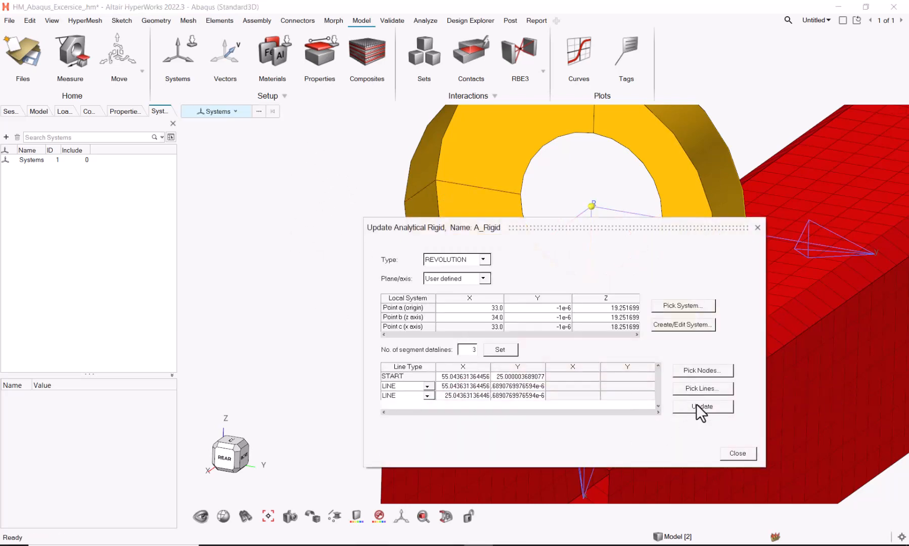
pyautogui.click(697, 407)
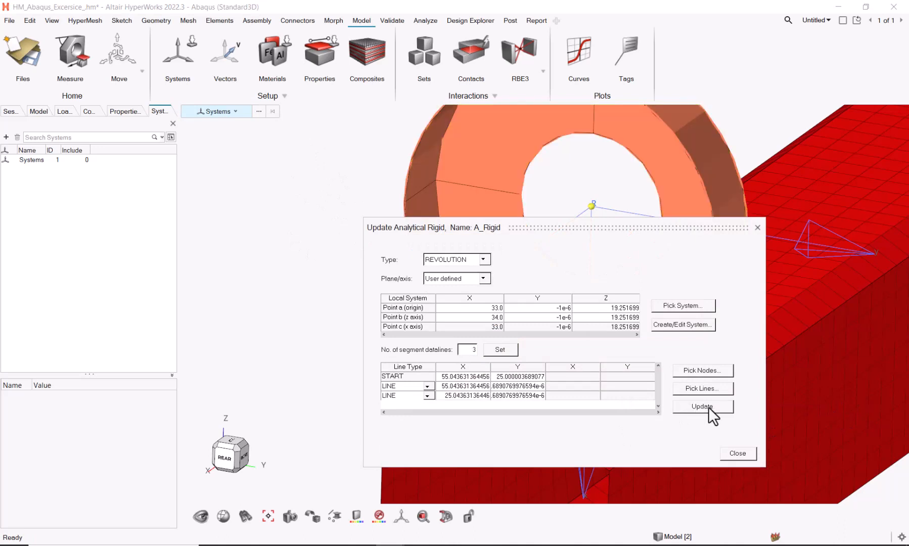
pyautogui.click(738, 452)
# Locate A_Rigid among the model's boxes and change its display colour to one of the standard colours.
pyautogui.click(37, 112)
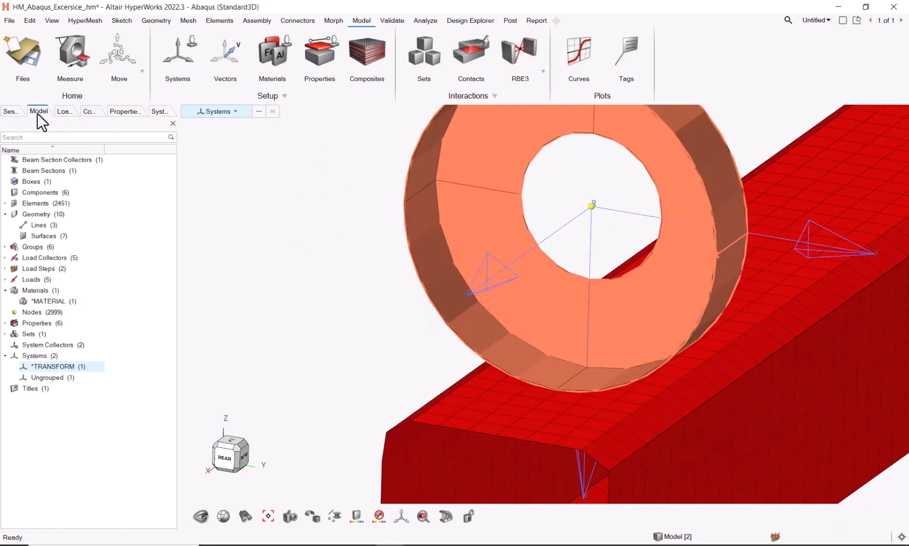
pyautogui.doubleClick(33, 182)
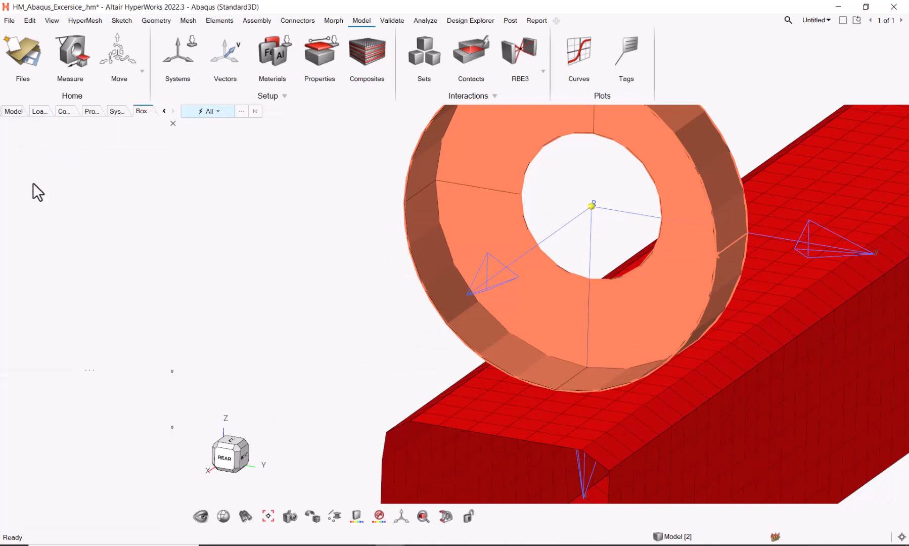
pyautogui.click(27, 160)
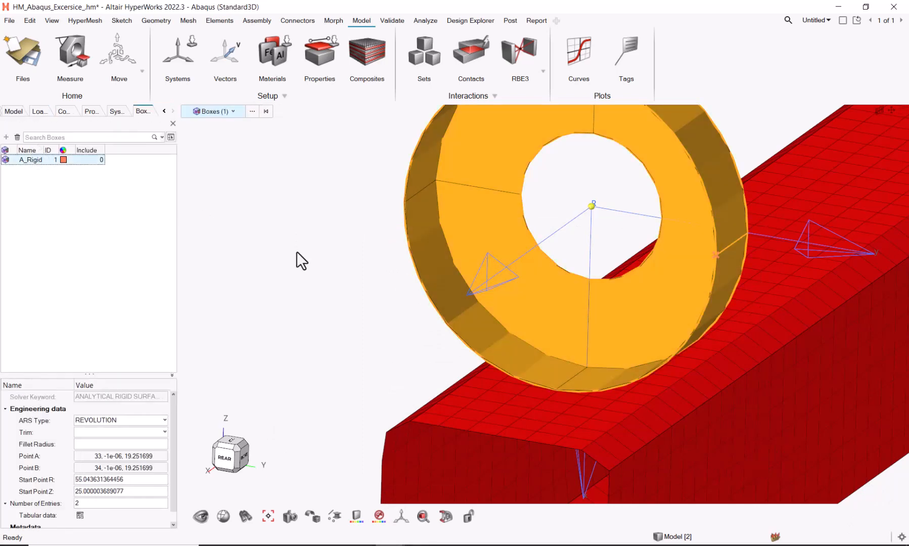
pyautogui.click(301, 256)
pyautogui.press('f')
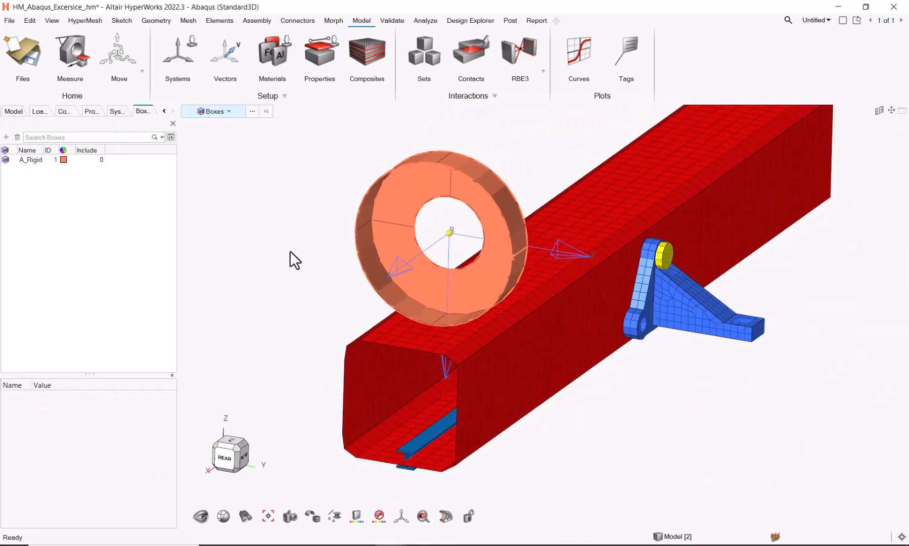
pyautogui.click(64, 160)
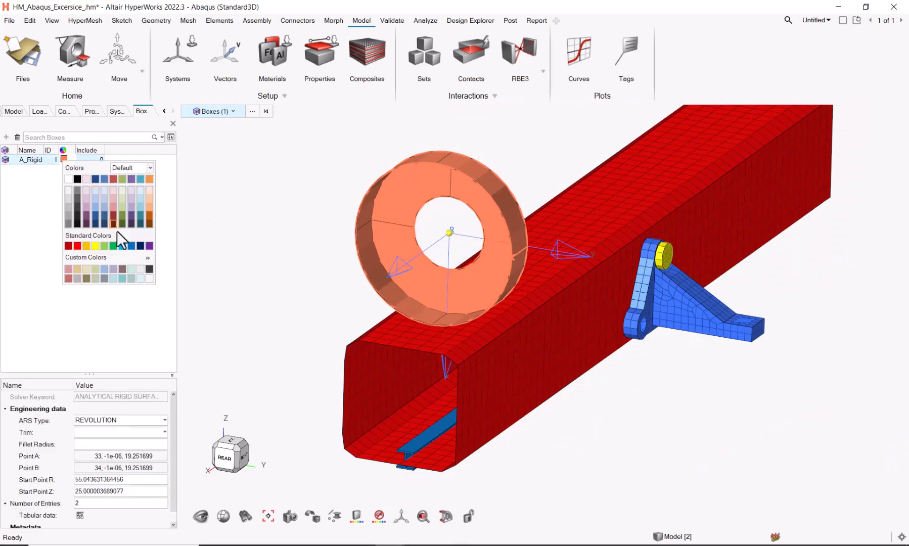
pyautogui.click(86, 246)
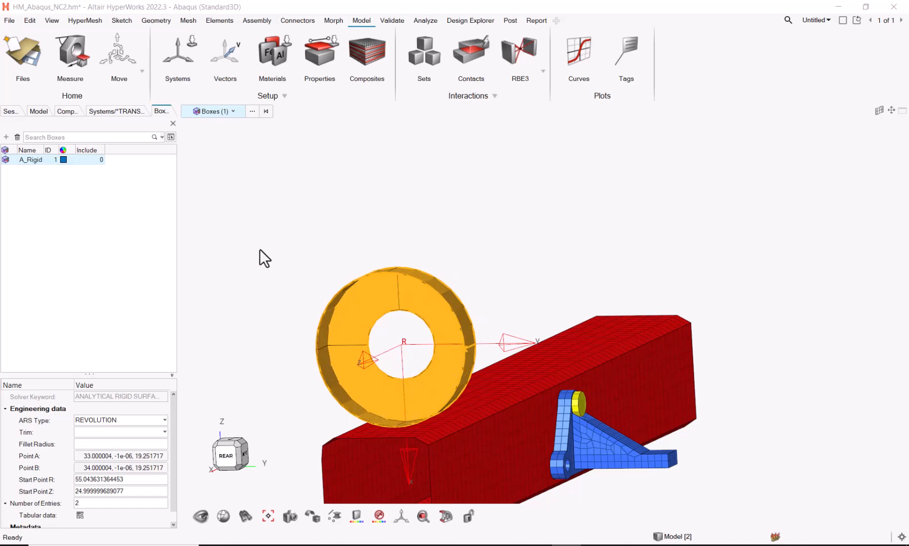
# Hide the A_Rigid box and the geometry of the Anal_Rigid_CAD component to expose the tube's upper face.
pyautogui.click(5, 159)
pyautogui.click(64, 111)
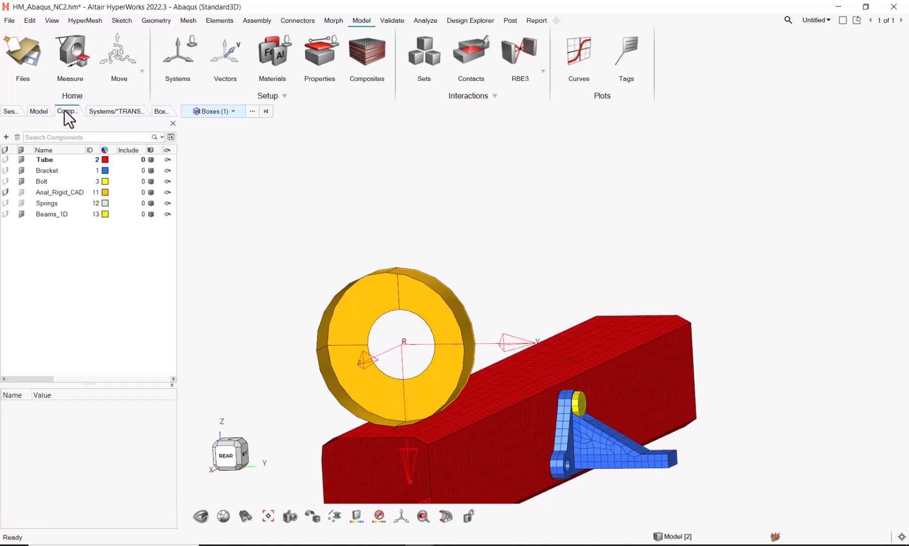
pyautogui.click(5, 192)
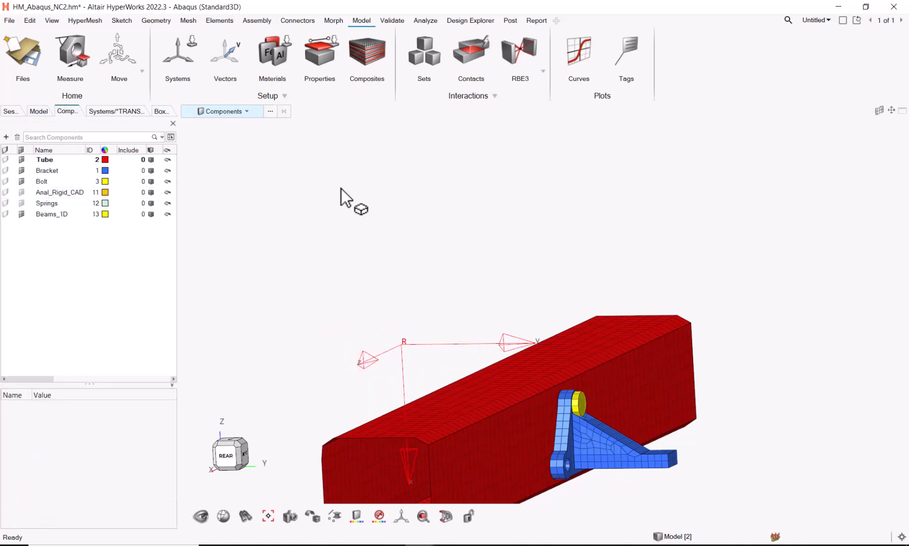
pyautogui.moveTo(344, 197); pyautogui.dragTo(543, 200, button='right')
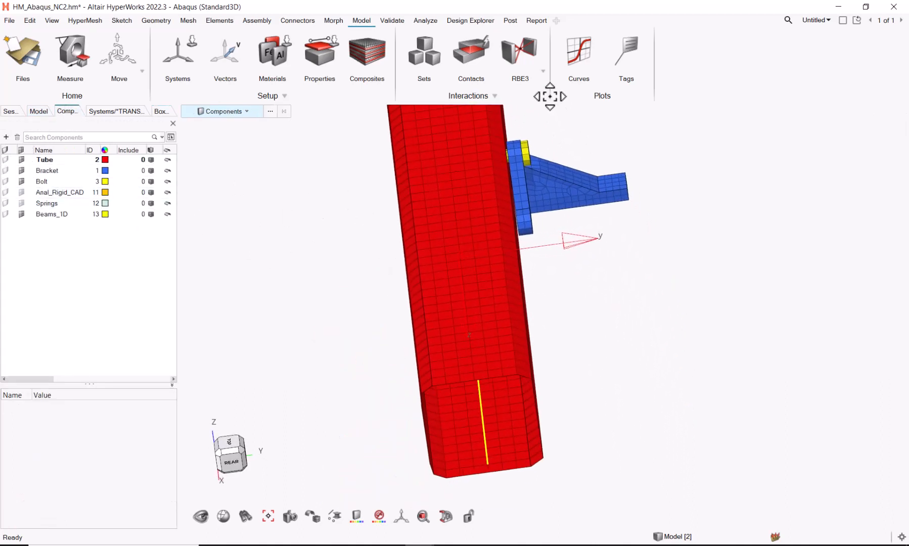
pyautogui.moveTo(595, 303); pyautogui.dragTo(560, 235, button='right')
pyautogui.moveTo(296, 247); pyautogui.dragTo(294, 298, button='right')
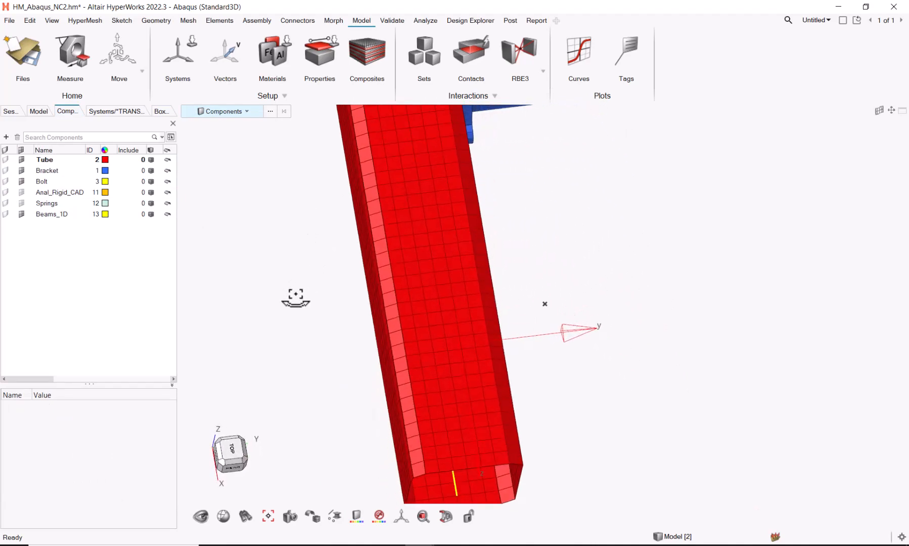
# Create a *SURFACE contact definition in the Solver Browser and name it Tube_Secondary.
pyautogui.click(52, 20)
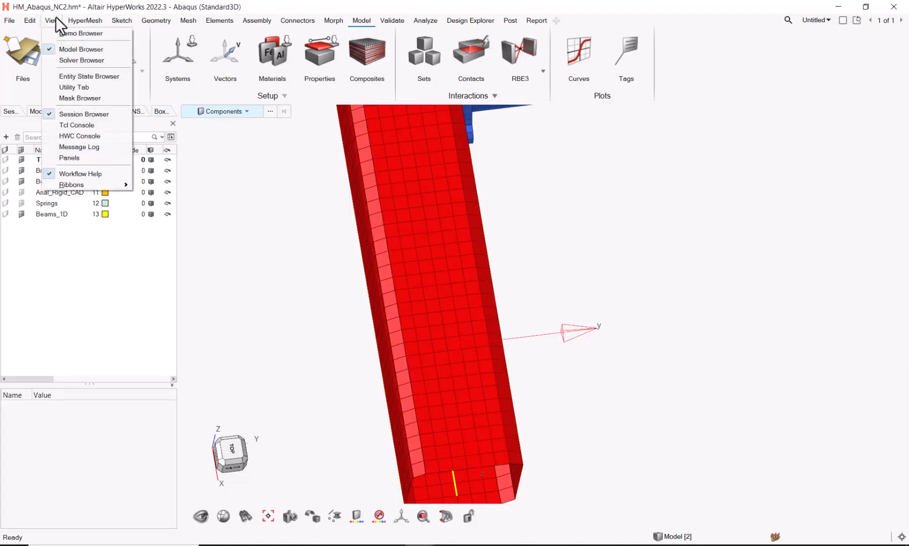
pyautogui.click(79, 62)
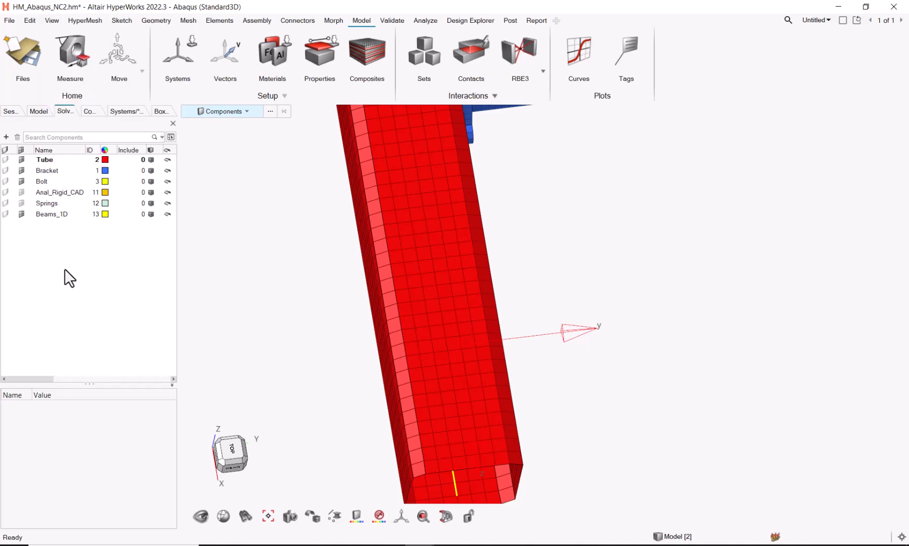
pyautogui.rightClick(55, 320)
pyautogui.moveTo(106, 329)
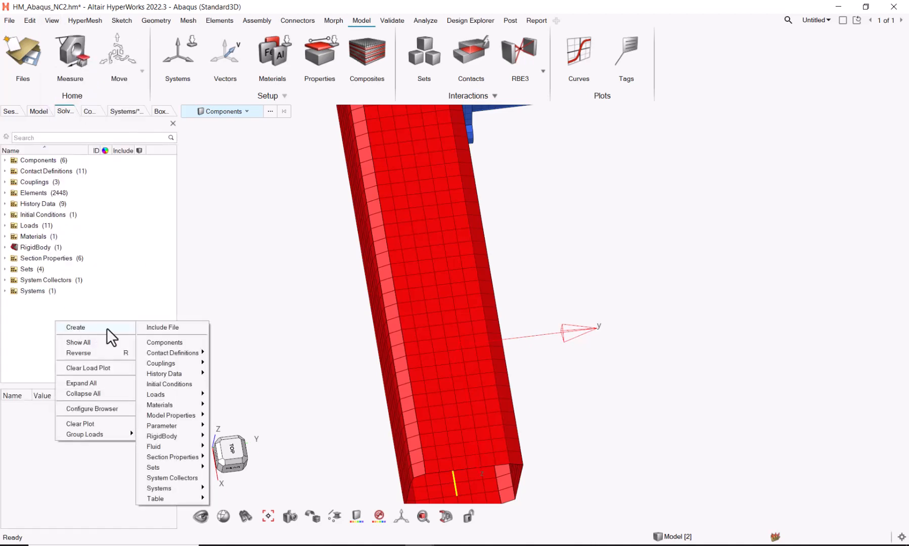
pyautogui.moveTo(198, 352)
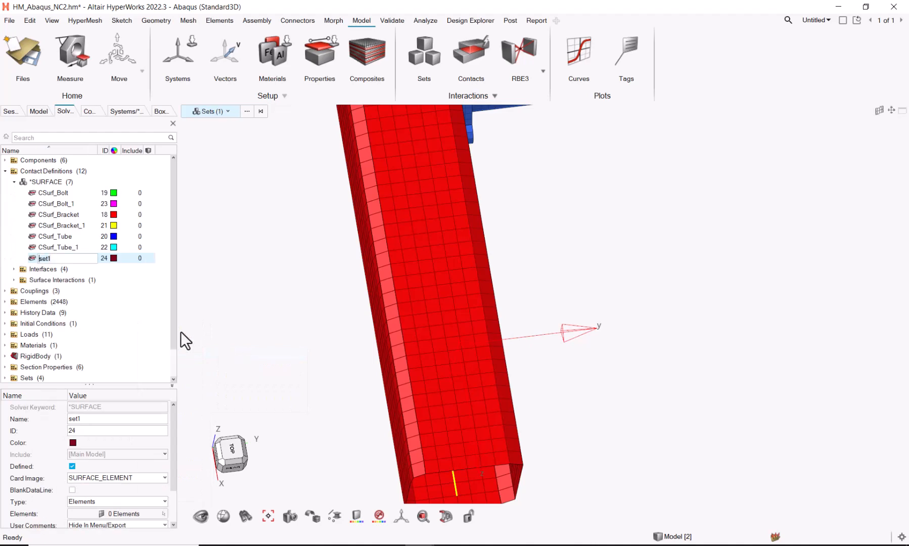
pyautogui.click(97, 420)
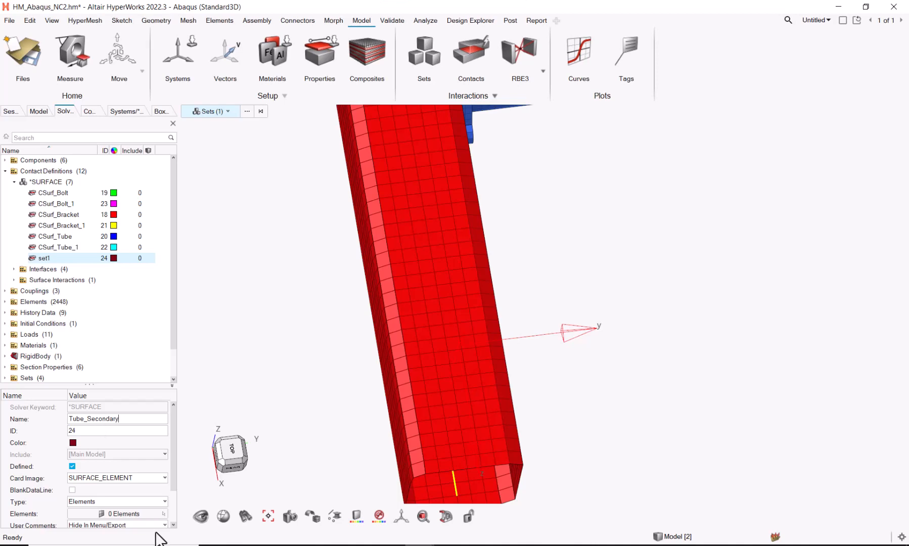
# For Tube_Secondary's elements, select by path a closed rectangular ring, 6 by 4 elements, on the tube's upper face near its end.
pyautogui.click(139, 512)
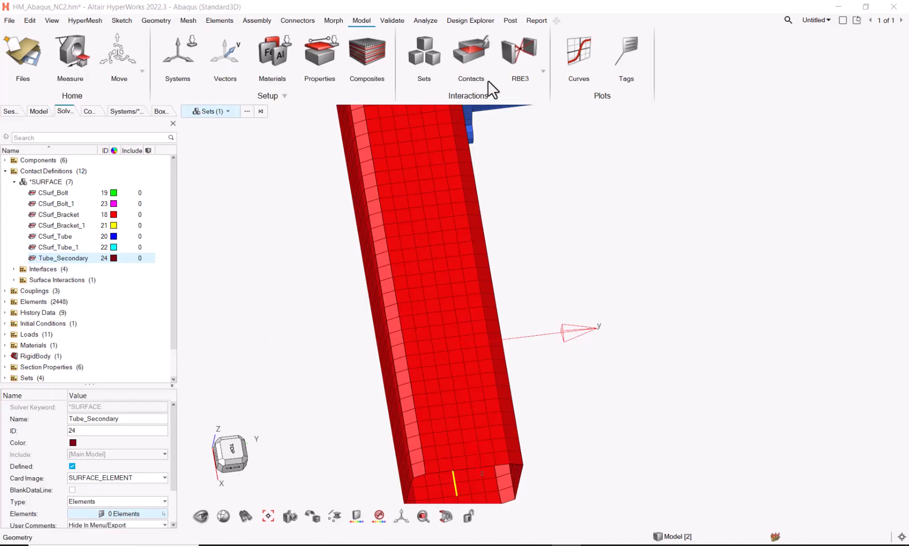
pyautogui.click(96, 511)
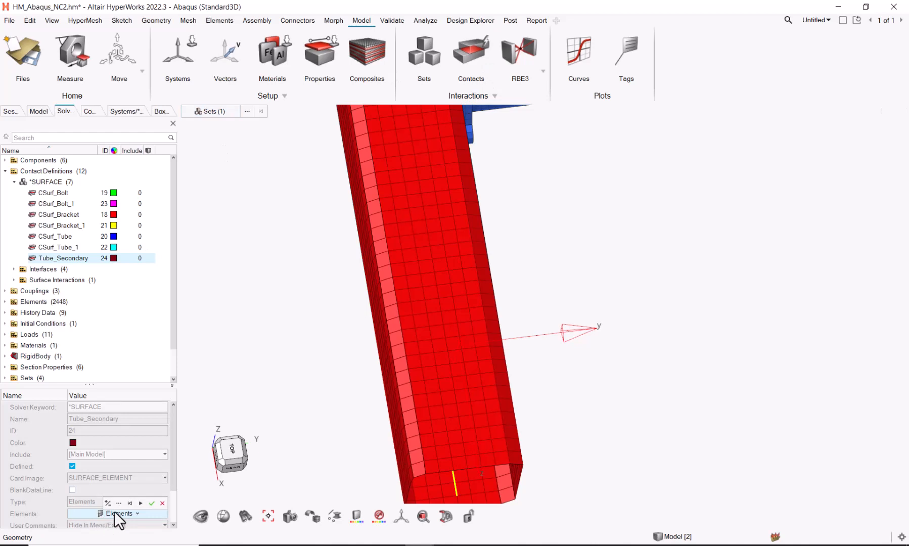
pyautogui.click(119, 503)
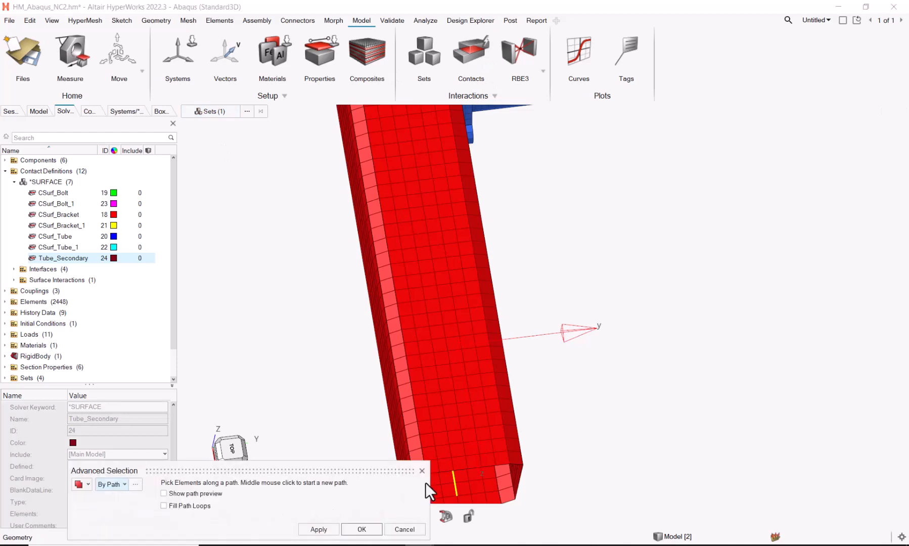
pyautogui.click(494, 407)
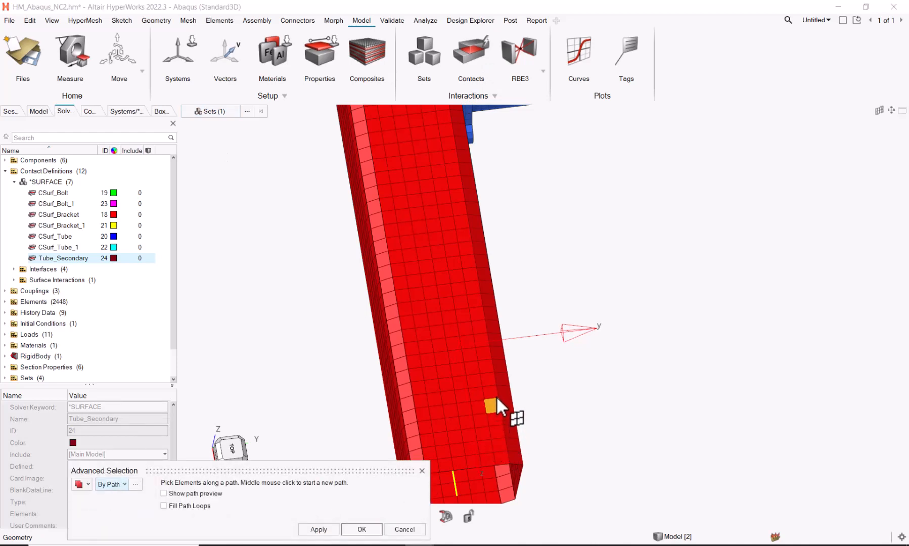
pyautogui.click(486, 362)
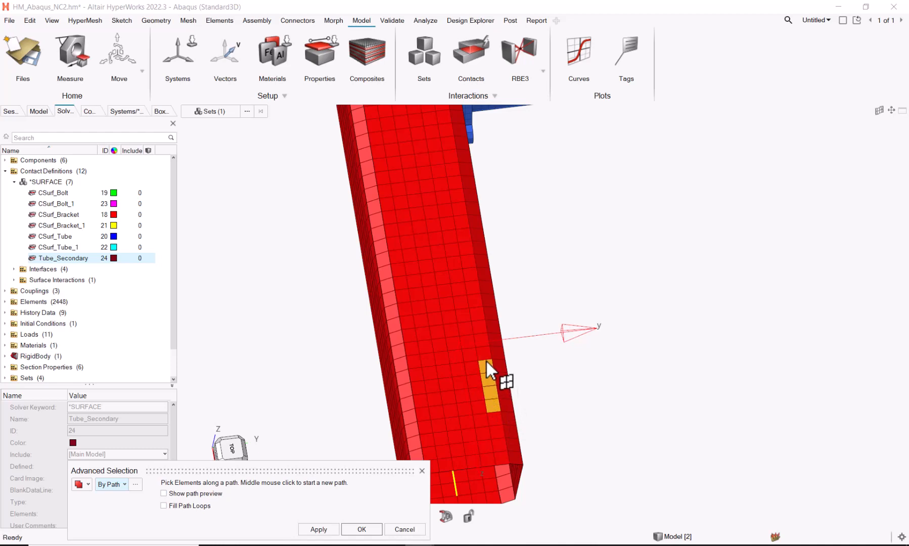
pyautogui.click(414, 373)
pyautogui.click(421, 410)
pyautogui.click(483, 407)
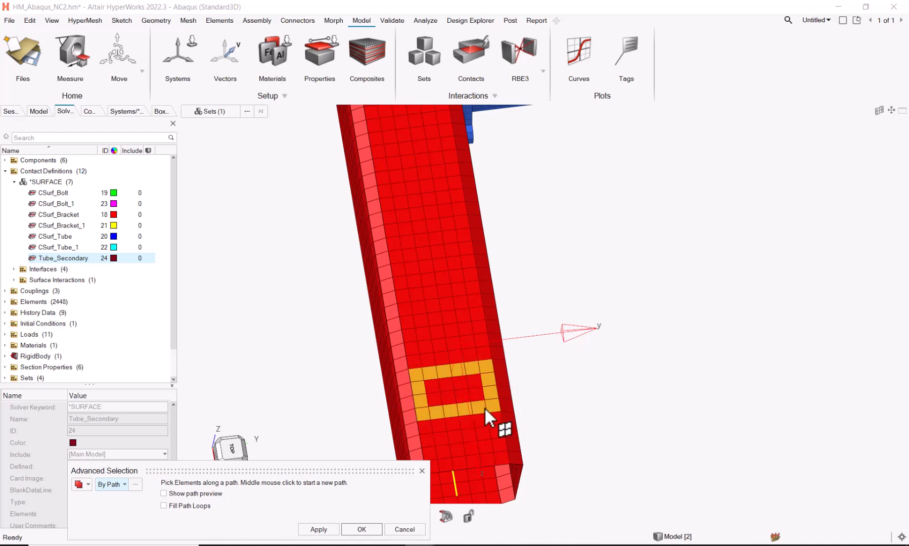
# Add the elements inside the ring to the path selection and assign the full block to Tube_Secondary.
pyautogui.click(478, 381)
pyautogui.click(435, 382)
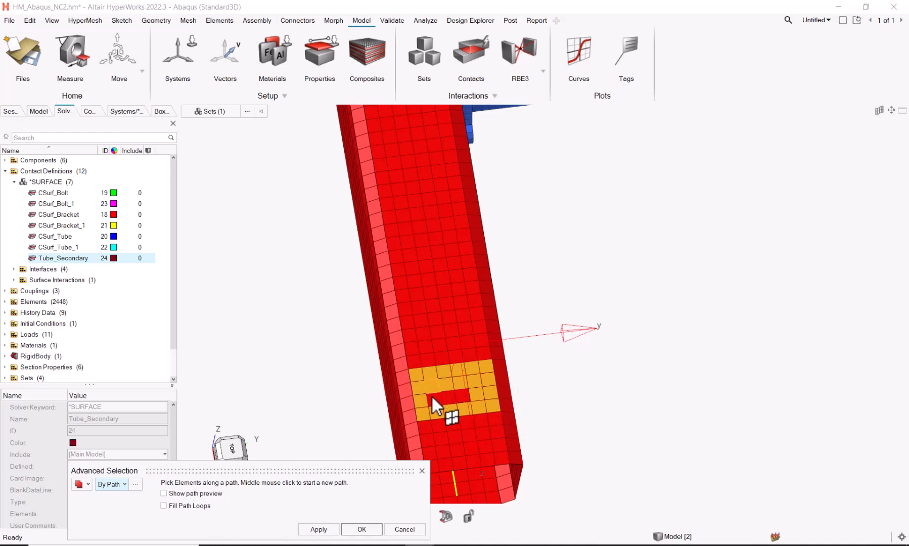
pyautogui.click(431, 397)
pyautogui.click(459, 394)
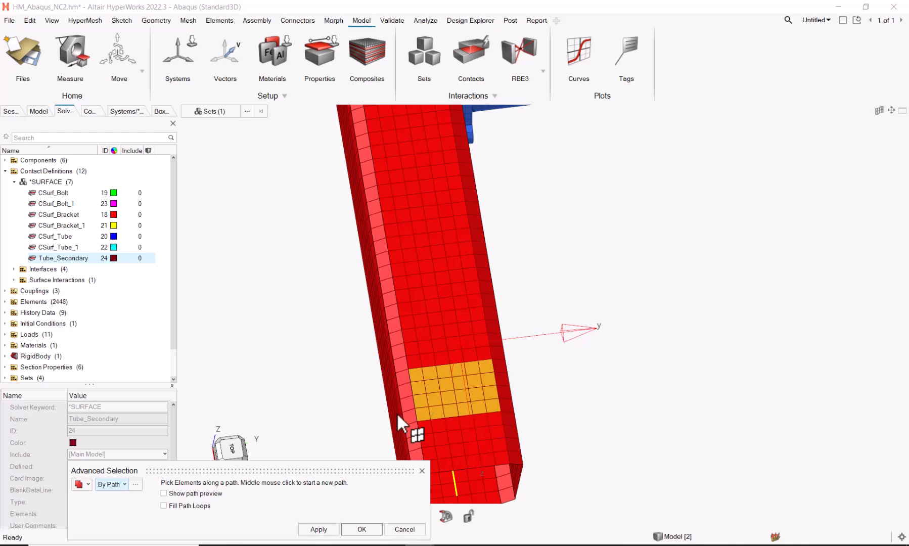
pyautogui.click(361, 529)
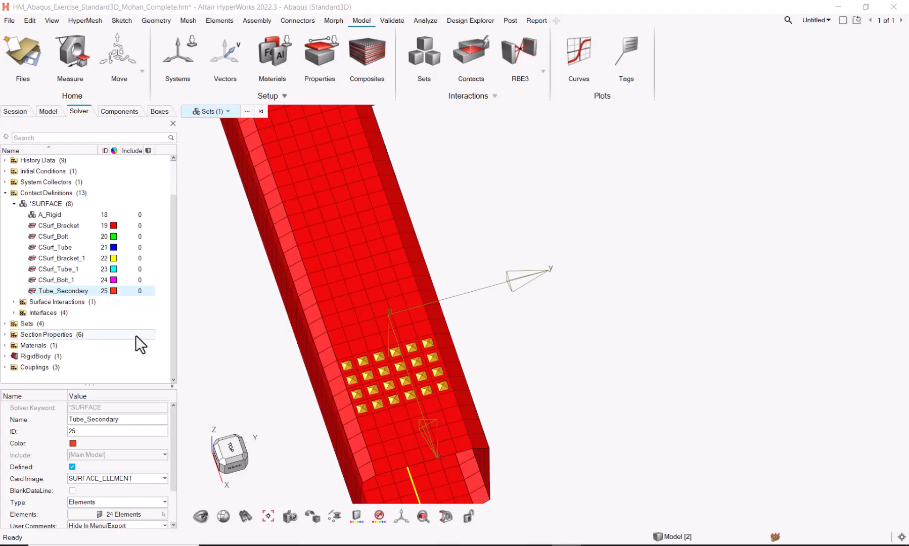
# Create a *CONTACT PAIR interface and name it Rigid.
pyautogui.rightClick(135, 335)
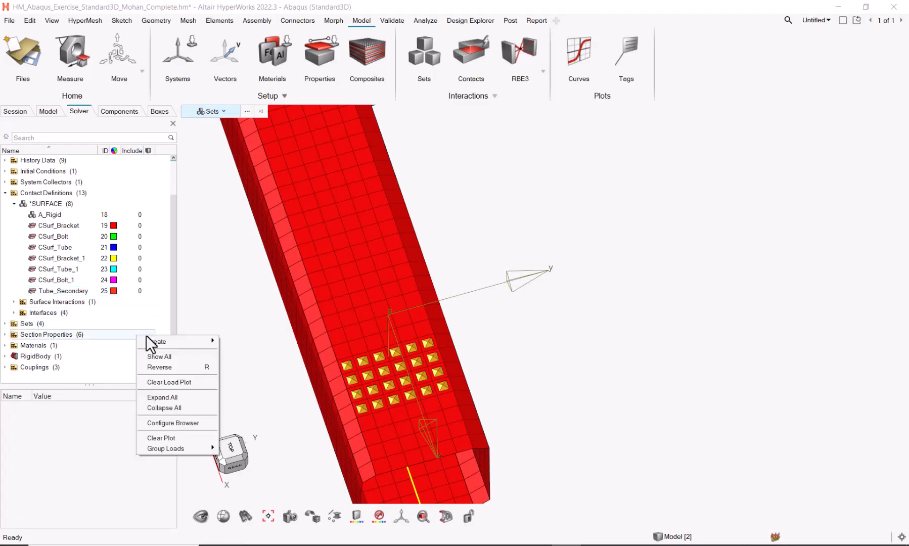
pyautogui.moveTo(157, 341)
pyautogui.moveTo(250, 368)
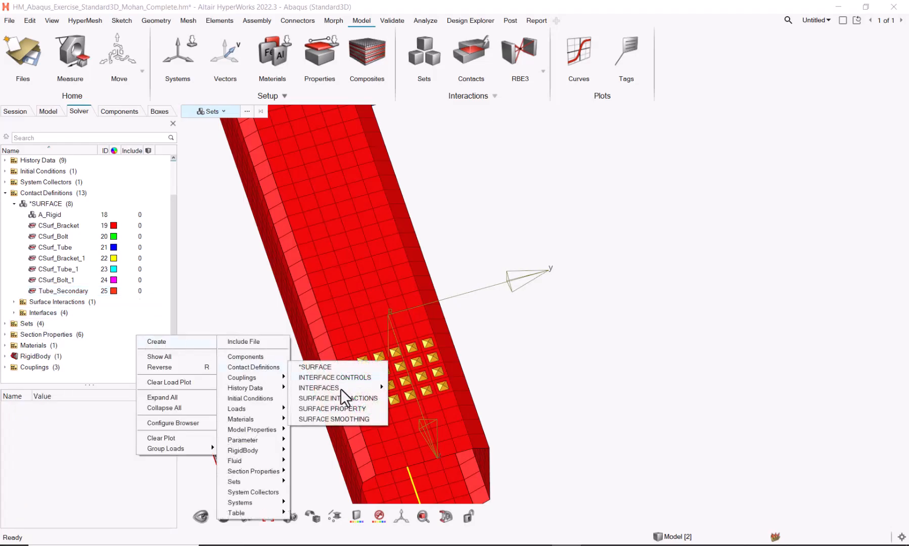
pyautogui.moveTo(376, 387)
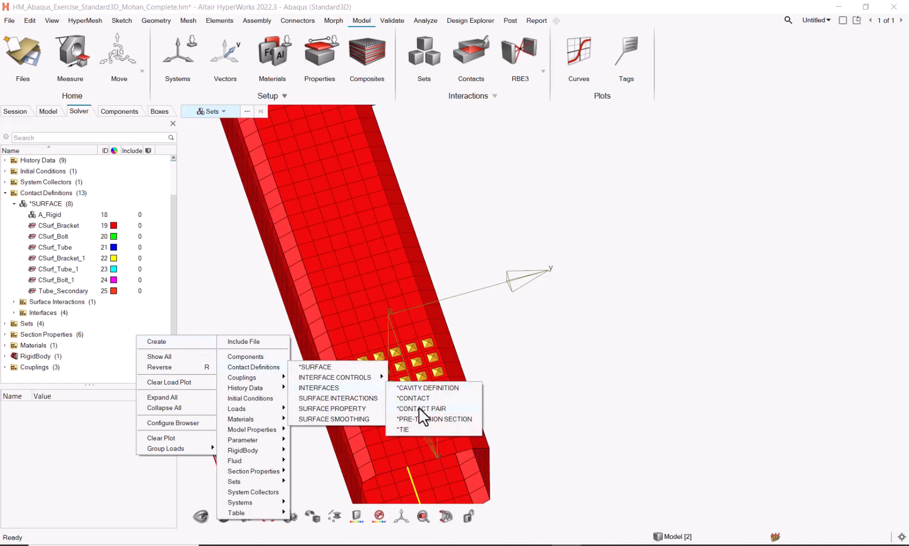
pyautogui.click(417, 408)
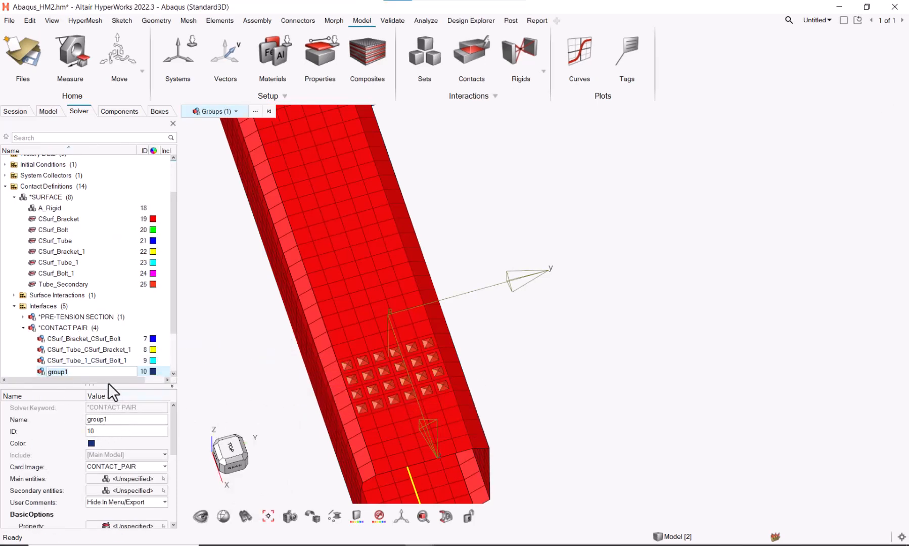
pyautogui.write('R')
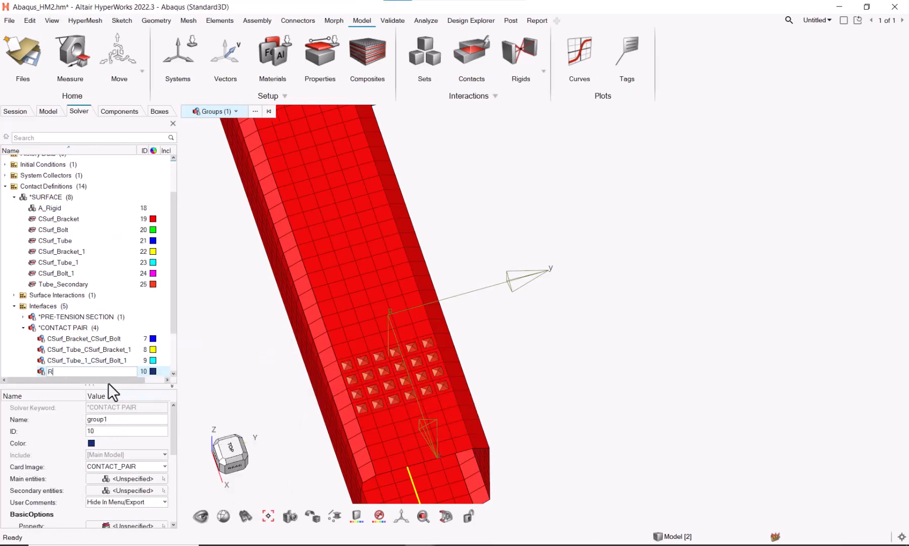
pyautogui.write('igid')
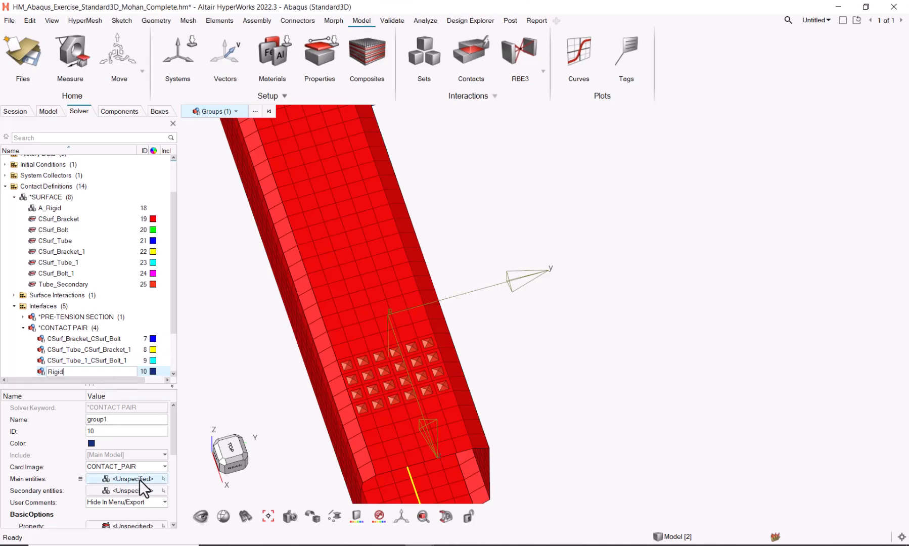
# Set A_Rigid as the main entity and Tube_Secondary as the secondary entity of the Rigid contact pair.
pyautogui.click(139, 479)
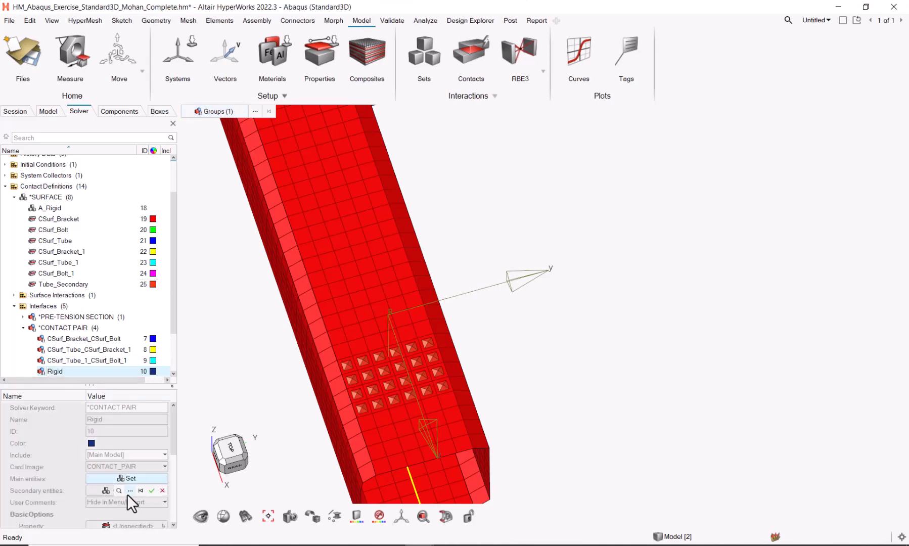
pyautogui.click(128, 491)
pyautogui.click(124, 412)
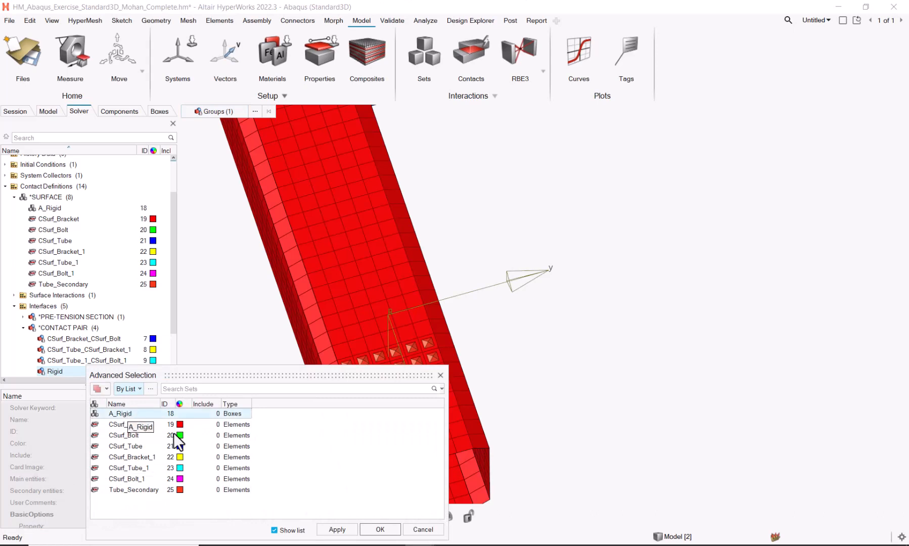
pyautogui.click(380, 529)
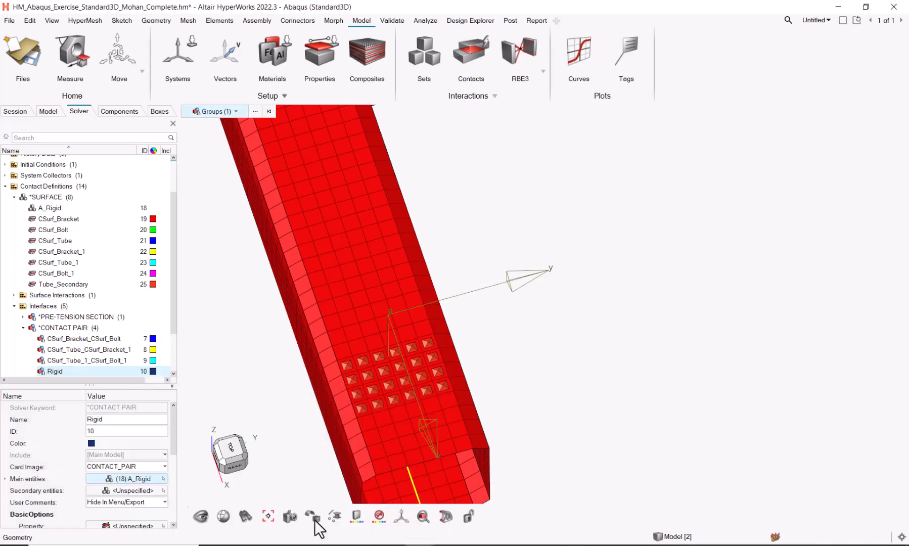
pyautogui.click(114, 491)
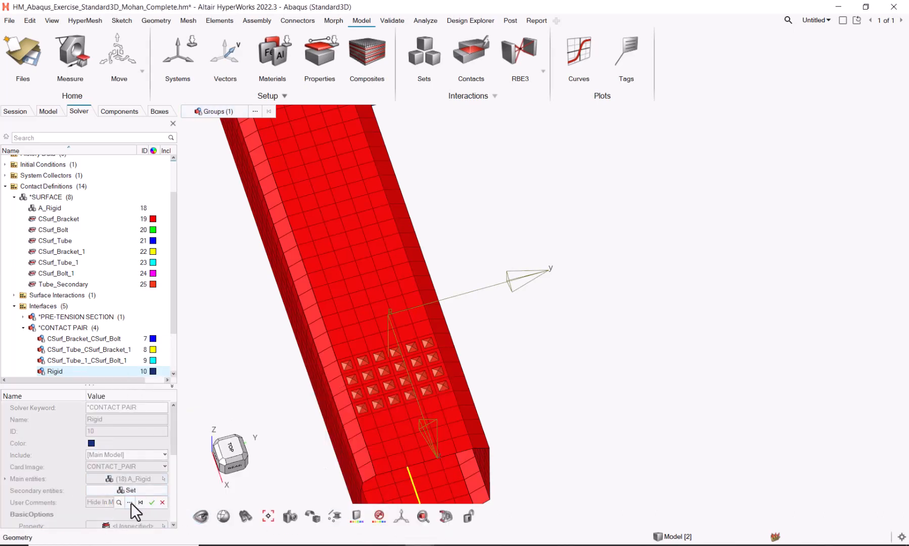
pyautogui.click(130, 502)
pyautogui.click(142, 478)
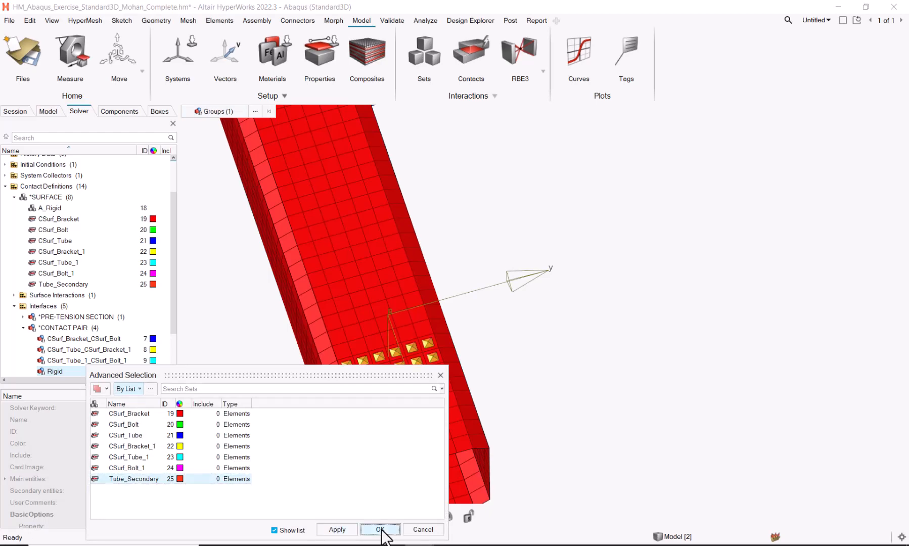
pyautogui.click(380, 529)
# Assign the Friction surface interaction as the property of the Rigid contact pair.
pyautogui.scroll(-3, 143, 487)
pyautogui.click(119, 433)
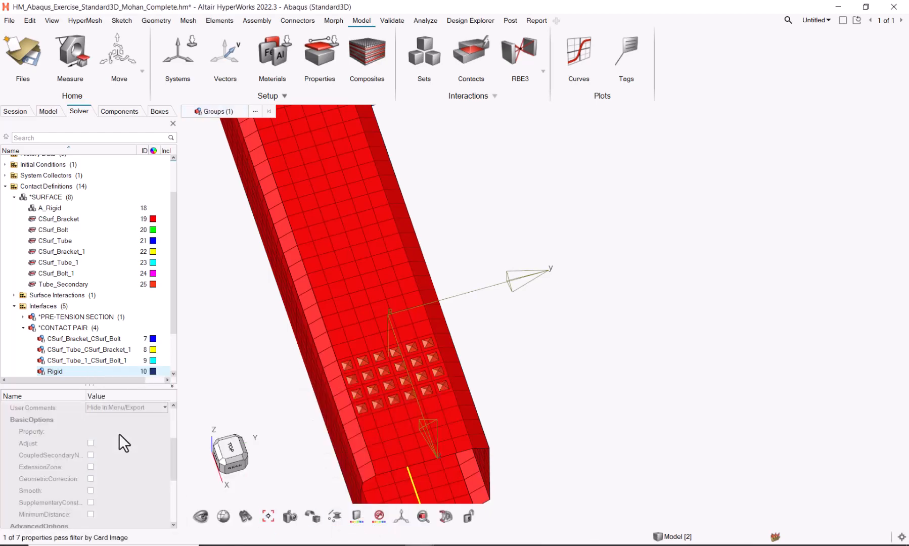
pyautogui.click(129, 443)
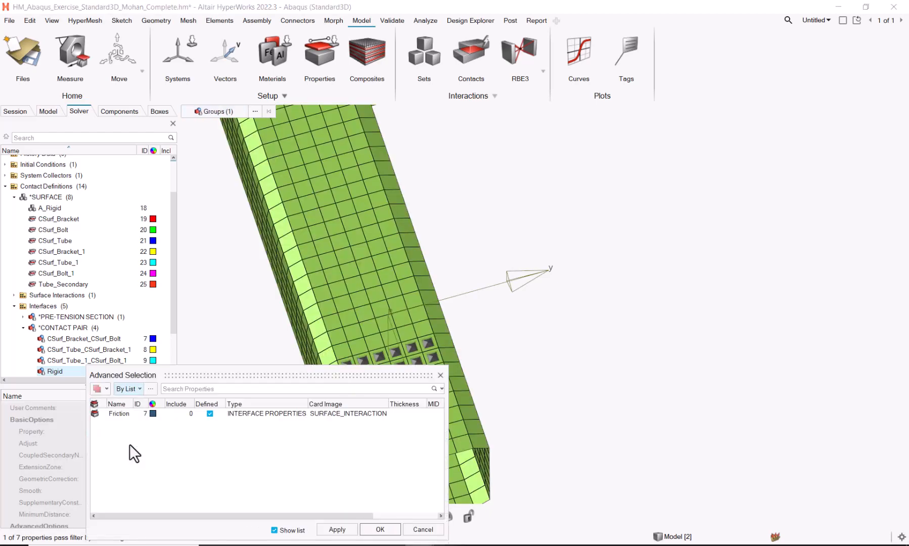
pyautogui.click(127, 415)
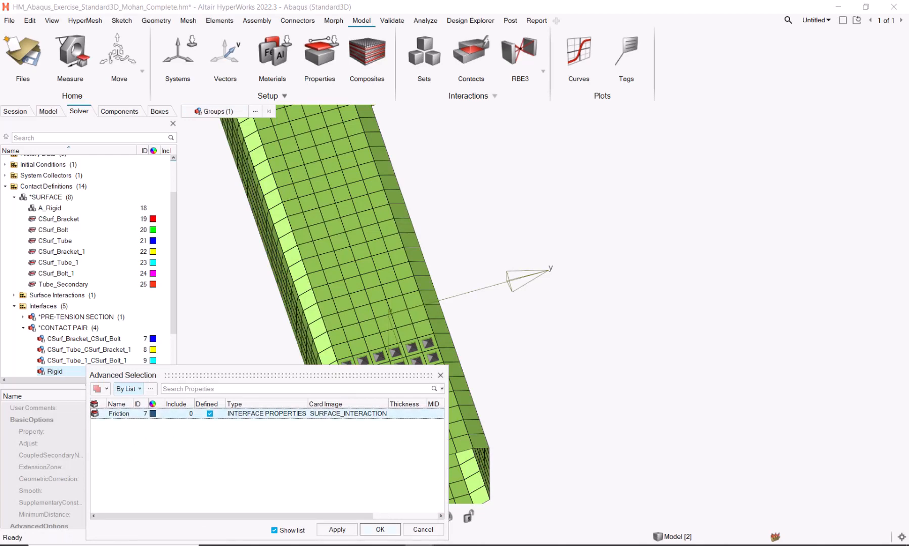
pyautogui.click(380, 529)
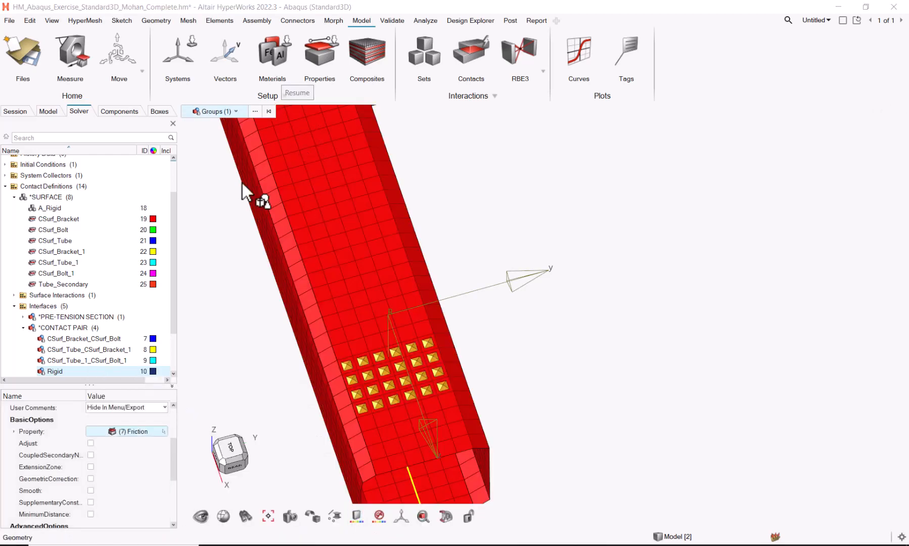
# Enable Adjust with a value of 0.2 and set the Rigid contact pair's type to SURFACE TO SURFACE.
pyautogui.moveTo(90, 384); pyautogui.dragTo(107, 202)
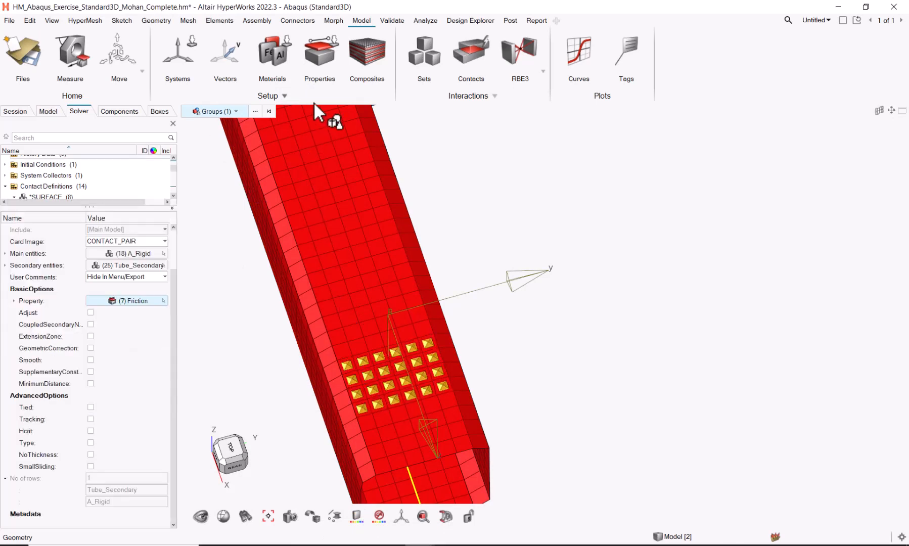
pyautogui.click(90, 313)
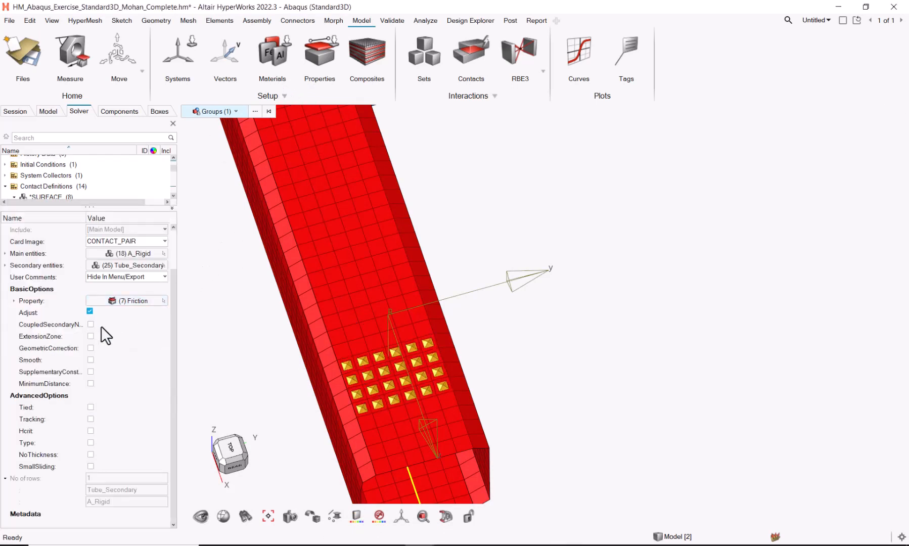
pyautogui.click(100, 324)
pyautogui.write('0.2')
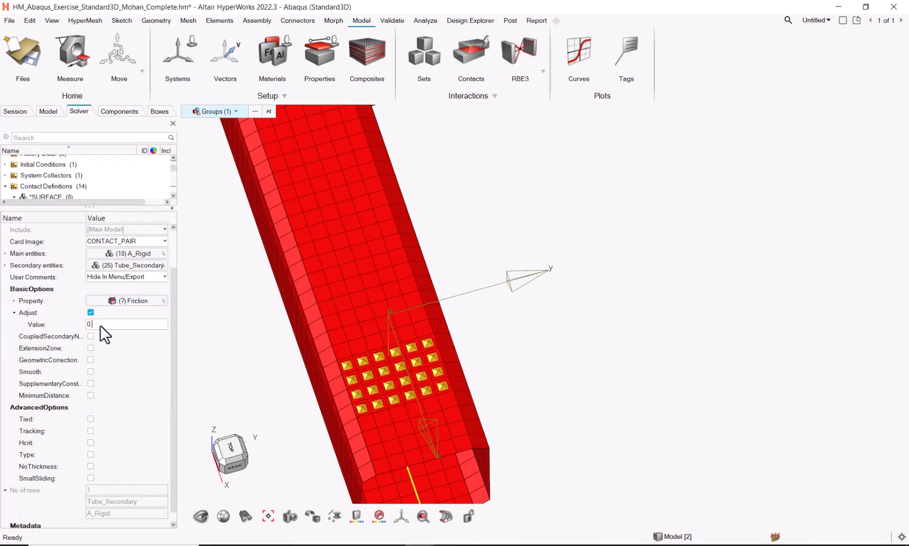
pyautogui.click(91, 453)
pyautogui.click(122, 465)
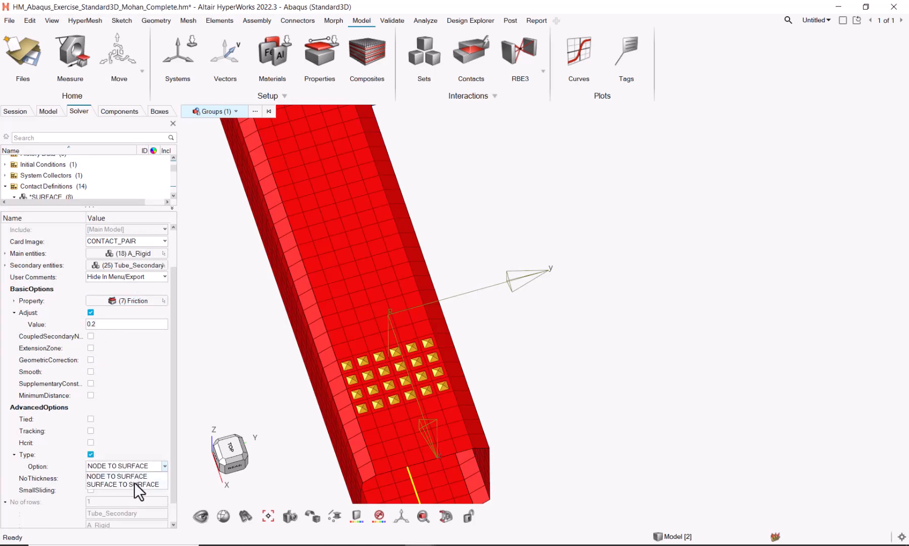
pyautogui.click(134, 482)
# For the CSurf_Bracket_CSurf_Bolt contact pair, enable Adjust with a value of 0.2 and set the type to SURFACE TO SURFACE.
pyautogui.scroll(-1, 138, 475)
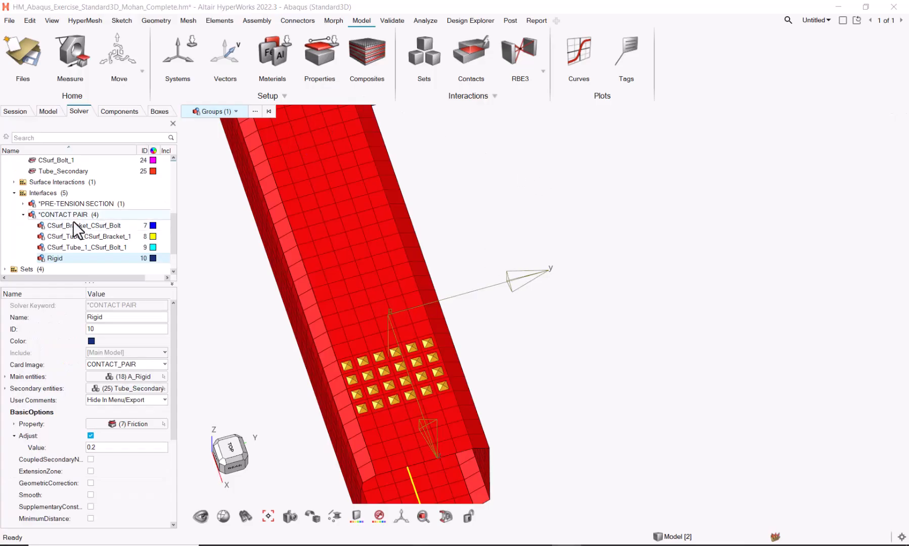
pyautogui.click(73, 223)
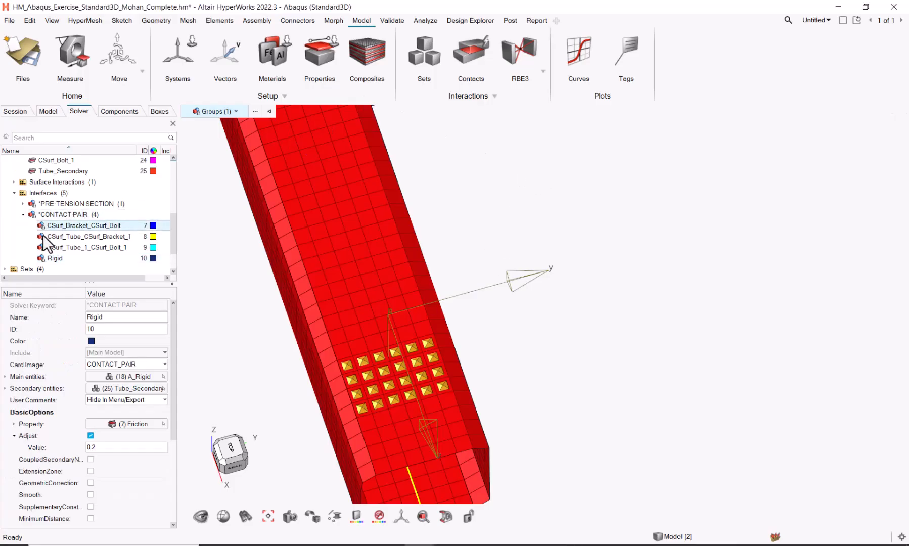
pyautogui.click(90, 435)
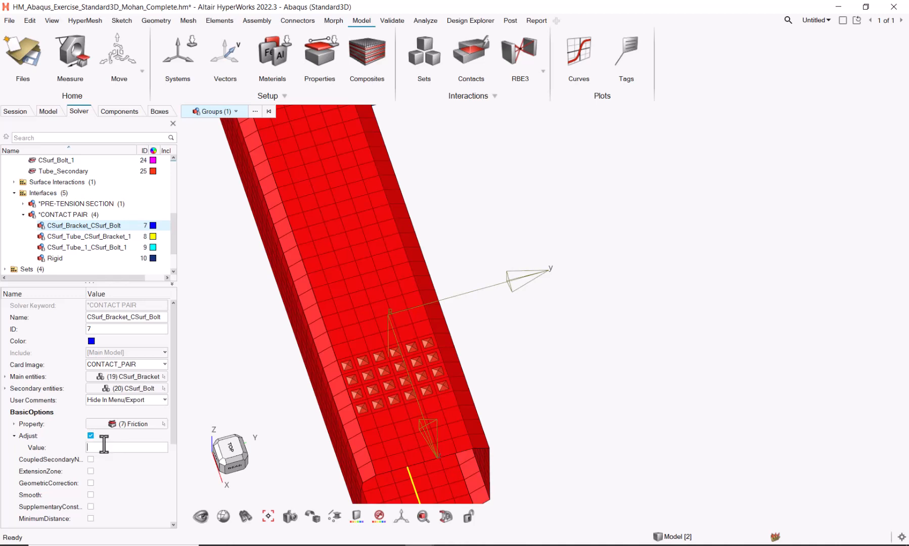
pyautogui.write('0.2')
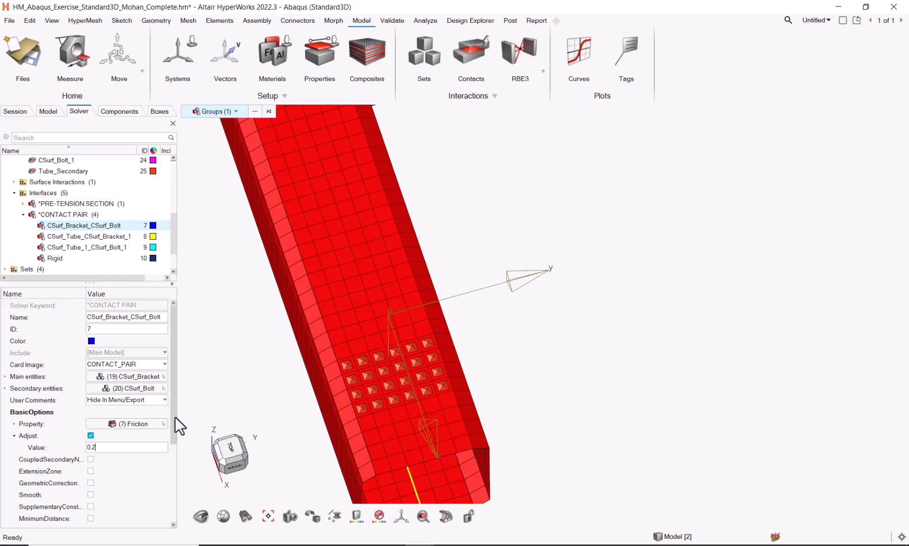
pyautogui.moveTo(174, 431); pyautogui.dragTo(169, 512)
pyautogui.click(90, 457)
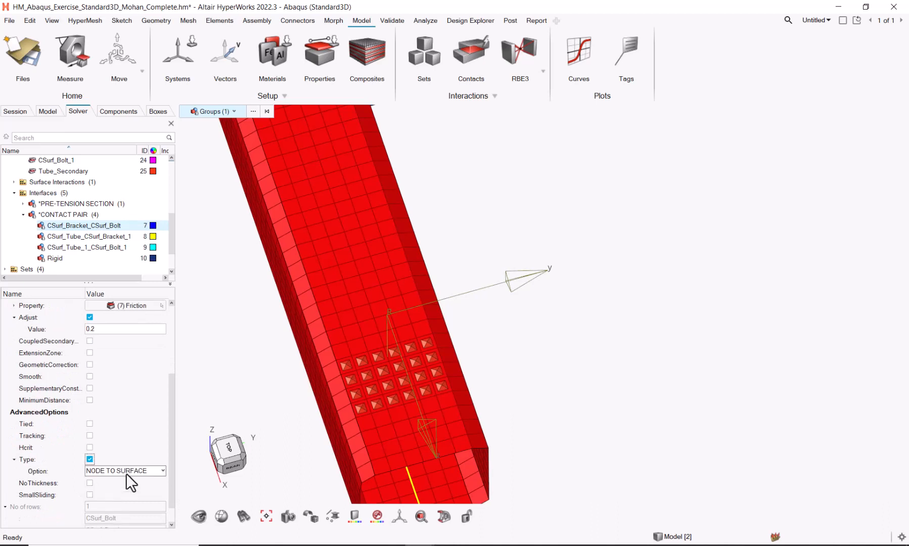
pyautogui.click(138, 472)
pyautogui.click(132, 488)
# For the CSurf_Tube_CSurf_Bracket_1 contact pair, enable Adjust with a value of 0.2 and set the type to SURFACE TO SURFACE.
pyautogui.click(86, 234)
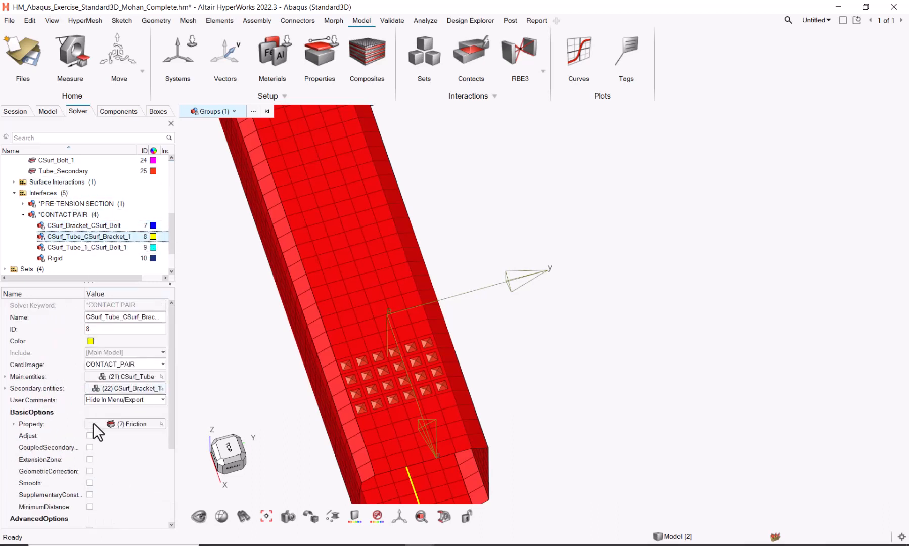
pyautogui.click(90, 435)
pyautogui.click(109, 447)
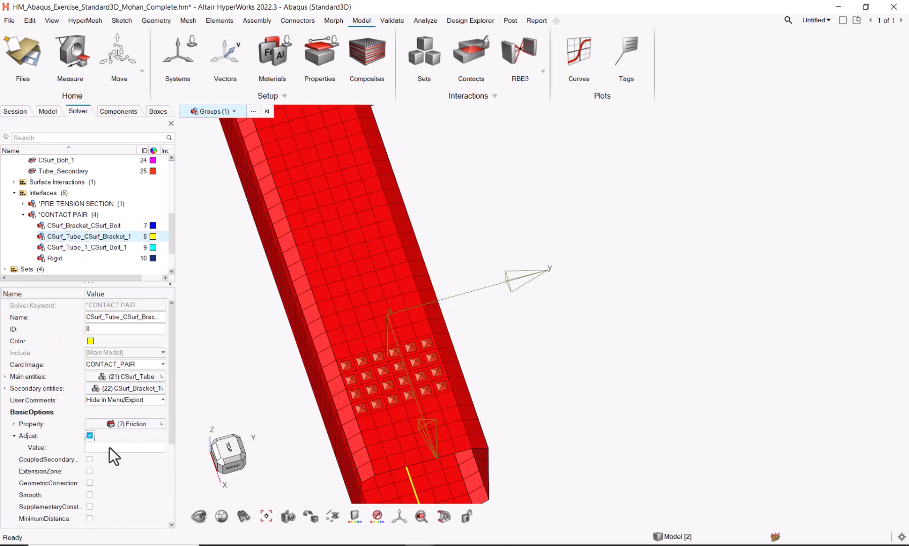
pyautogui.write('0.2')
pyautogui.moveTo(172, 432); pyautogui.dragTo(166, 493)
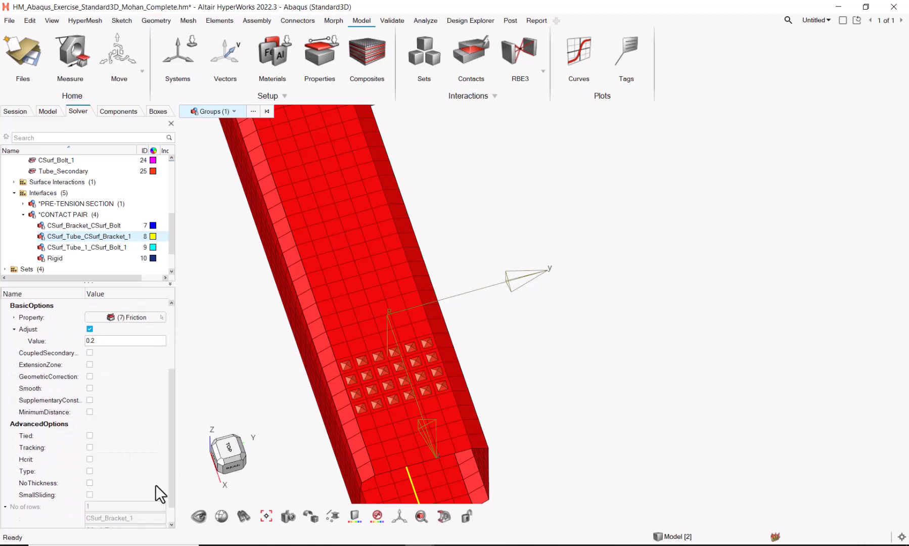
pyautogui.click(89, 471)
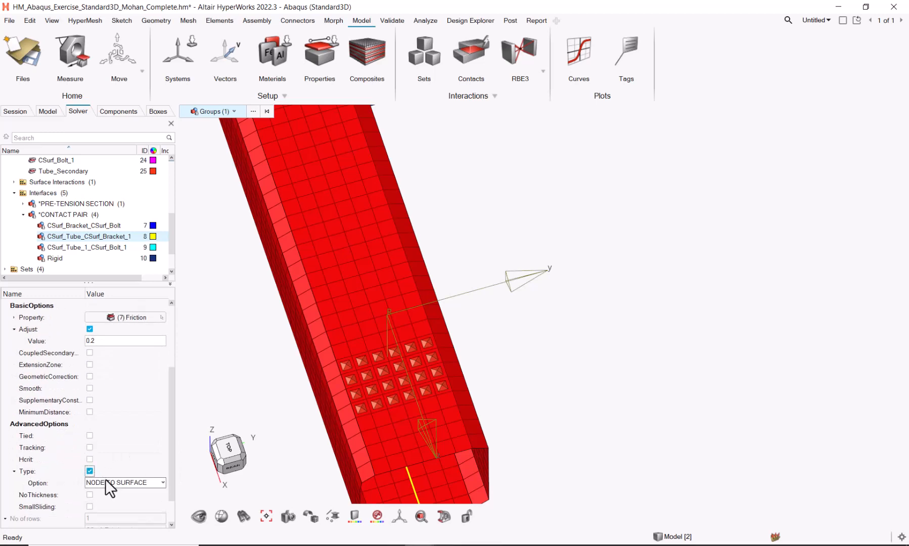
pyautogui.click(107, 482)
pyautogui.click(117, 500)
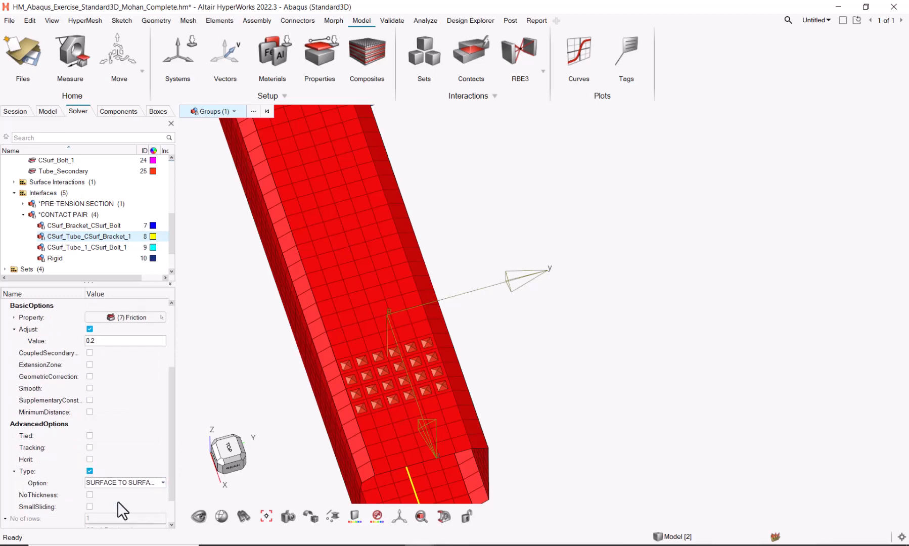
# For the CSurf_Tube_1_CSurf_Bolt_1 contact pair, enable Adjust with a value of 0.2 and set the type to SURFACE TO SURFACE.
pyautogui.click(116, 251)
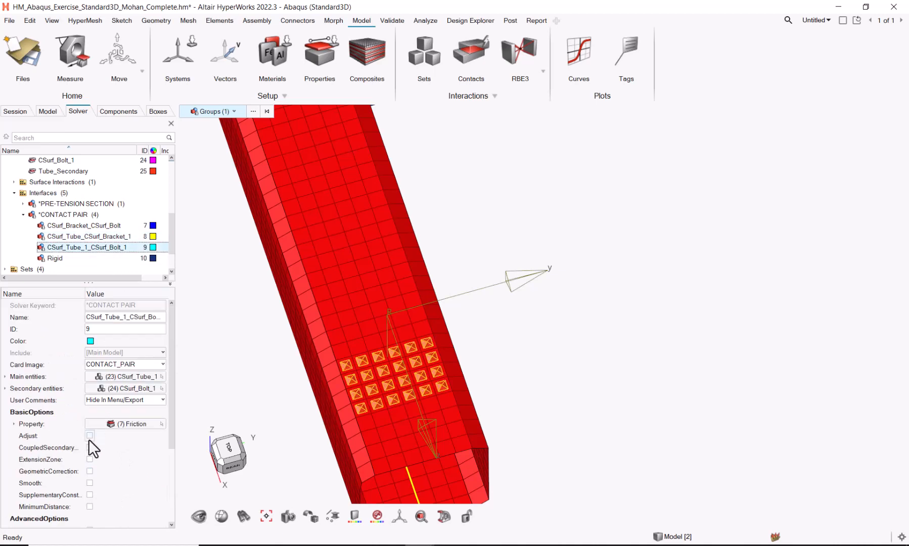
pyautogui.click(90, 436)
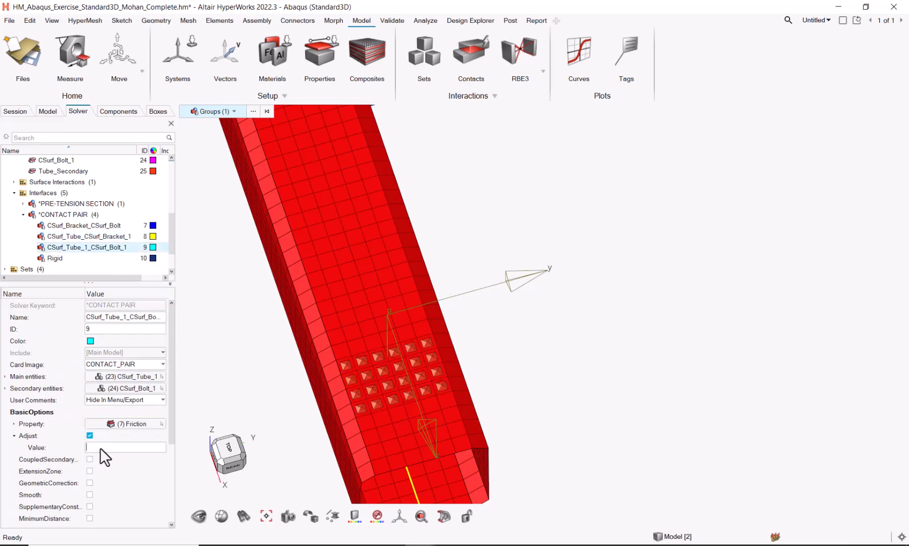
pyautogui.write('0.2')
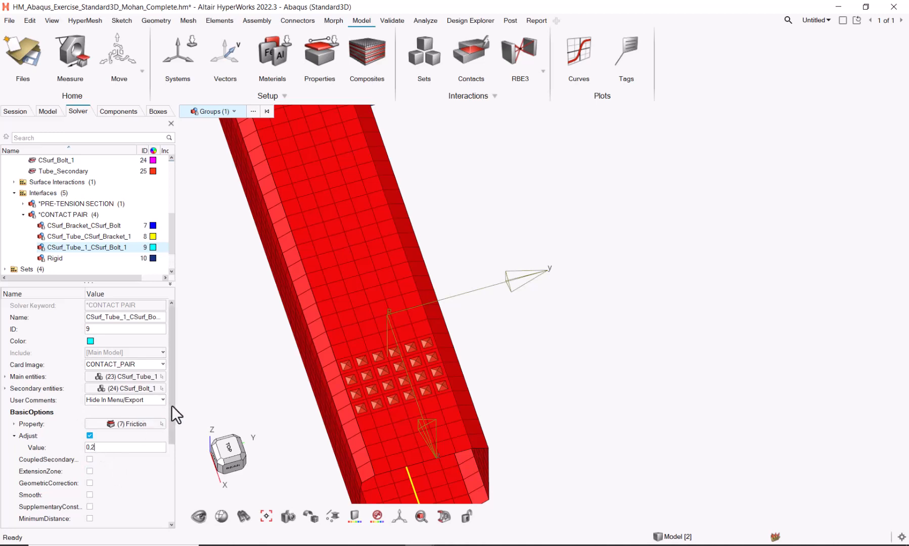
pyautogui.scroll(-2, 164, 447)
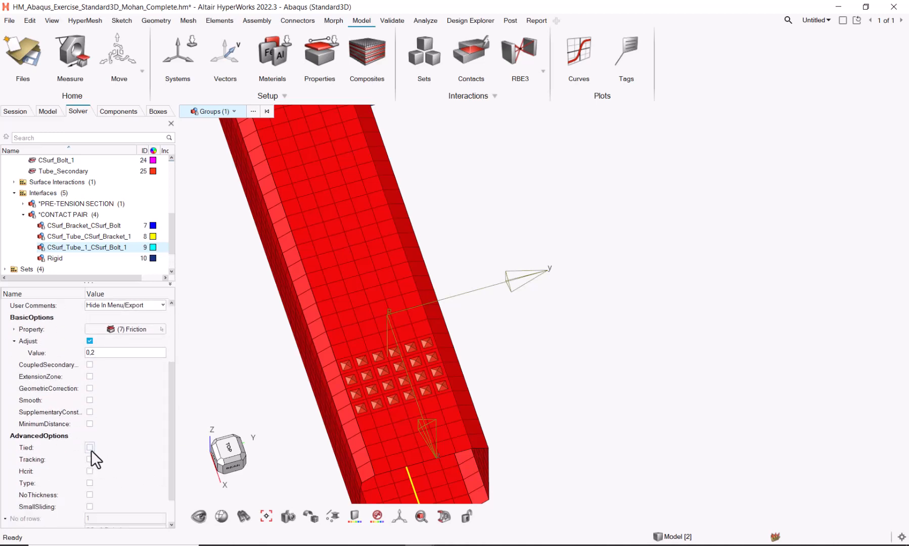
pyautogui.click(88, 482)
pyautogui.click(101, 493)
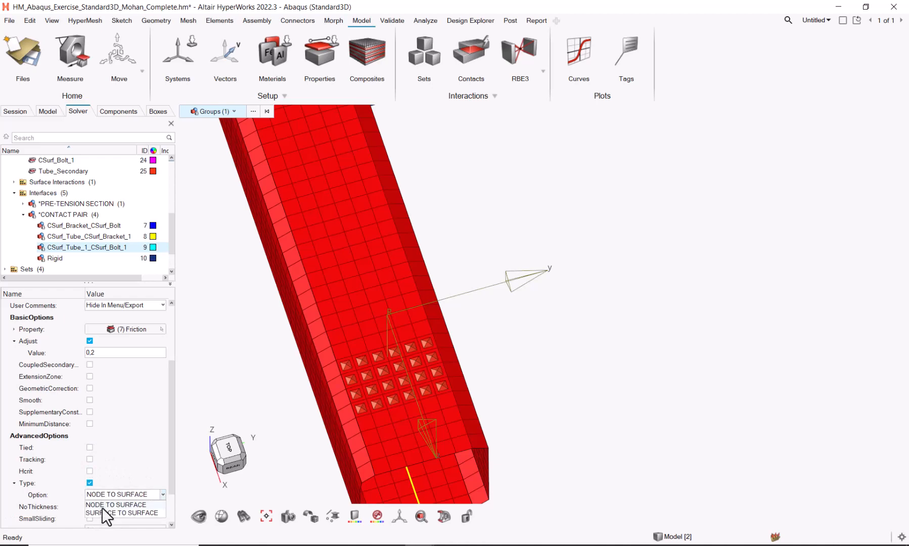
pyautogui.click(104, 512)
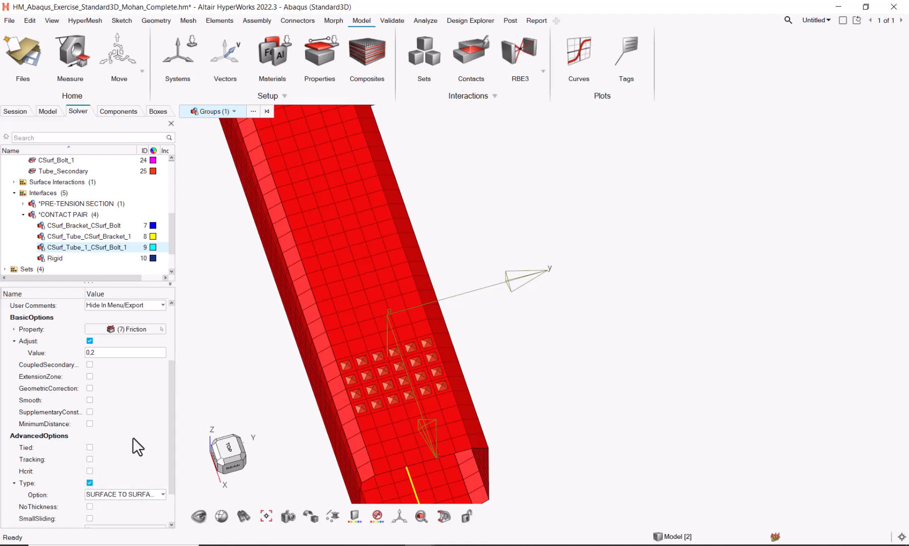
# Display the geometry of the Anal_Rigid_CAD component to view the rigid ring together with the tube and bracket.
pyautogui.scroll(-1, 133, 437)
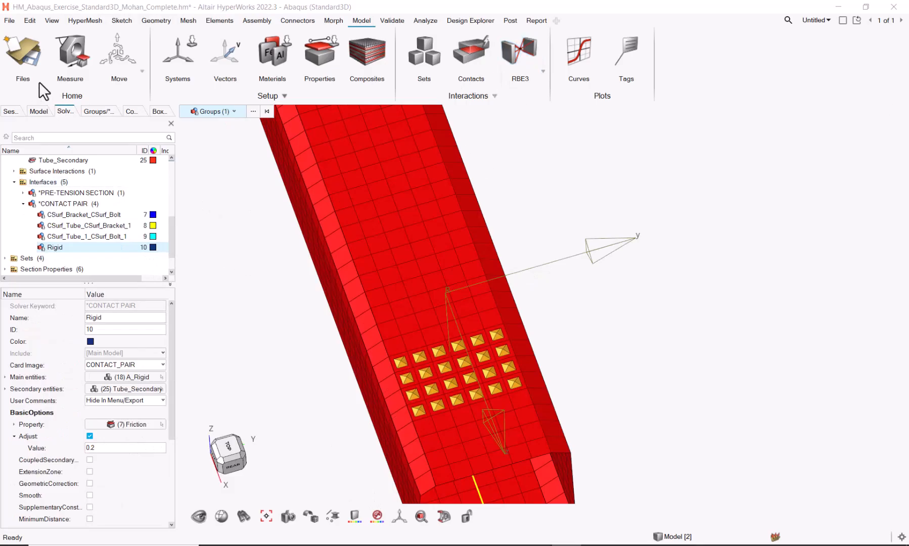
pyautogui.click(130, 112)
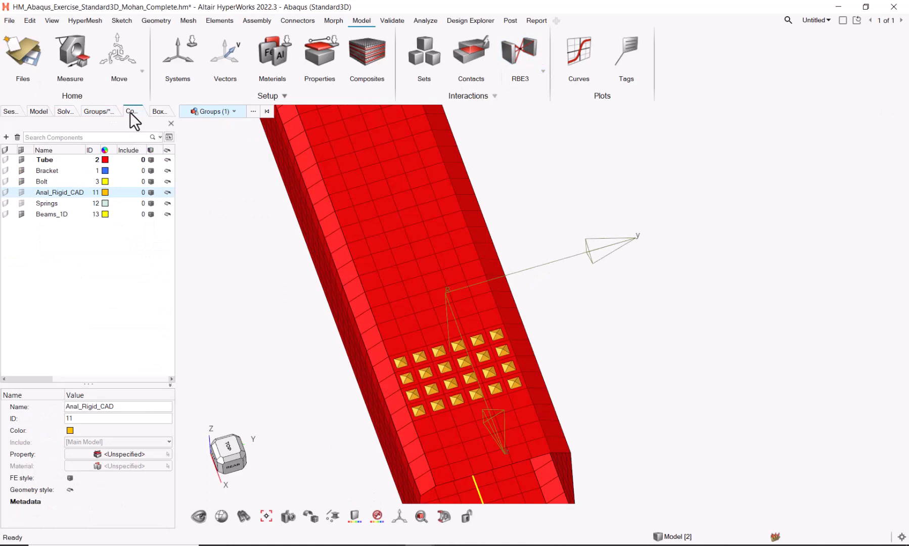
pyautogui.click(5, 192)
pyautogui.click(638, 428)
pyautogui.scroll(-4, 636, 425)
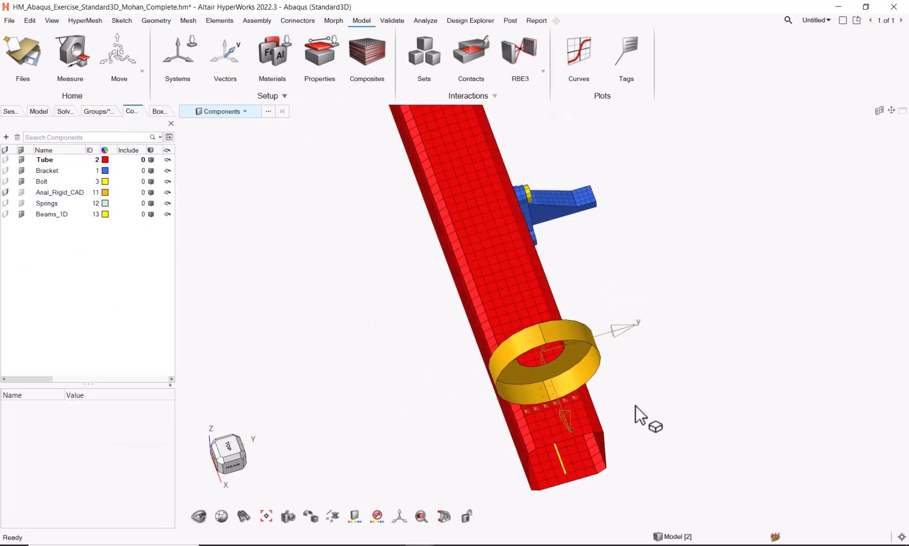
pyautogui.moveTo(684, 443); pyautogui.dragTo(385, 403, button='middle')
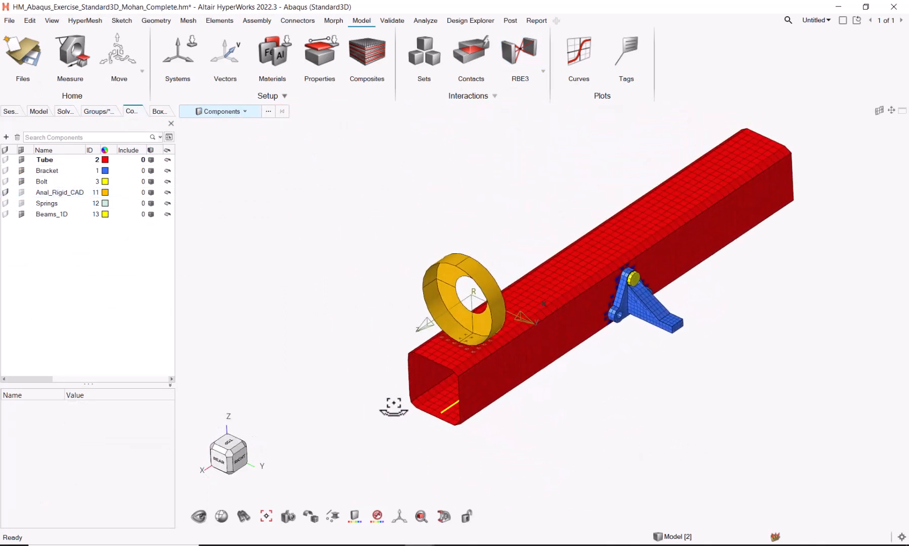
# Review the surfaces of each contact pair on the model, from CSurf_Bracket_CSurf_Bolt through to Rigid.
pyautogui.click(86, 111)
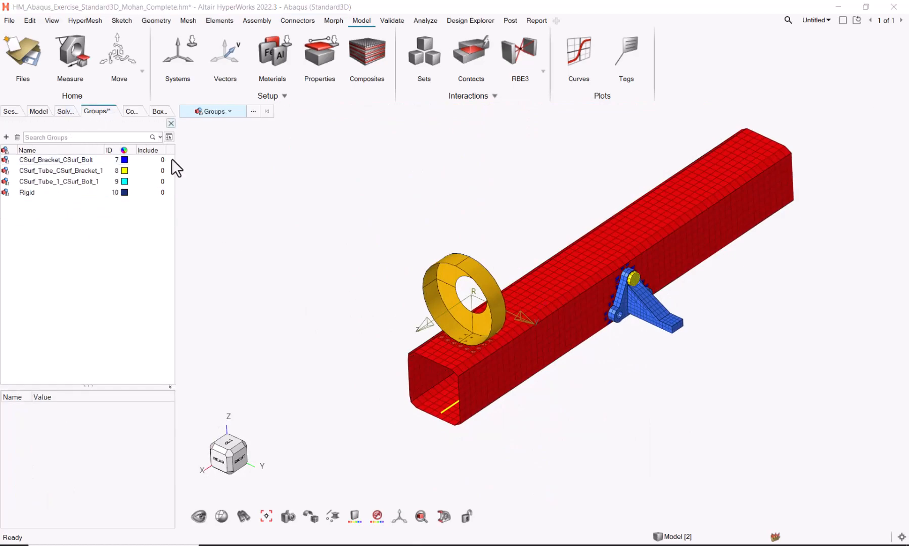
pyautogui.click(88, 161)
pyautogui.moveTo(535, 407); pyautogui.dragTo(495, 401, button='middle')
pyautogui.click(104, 172)
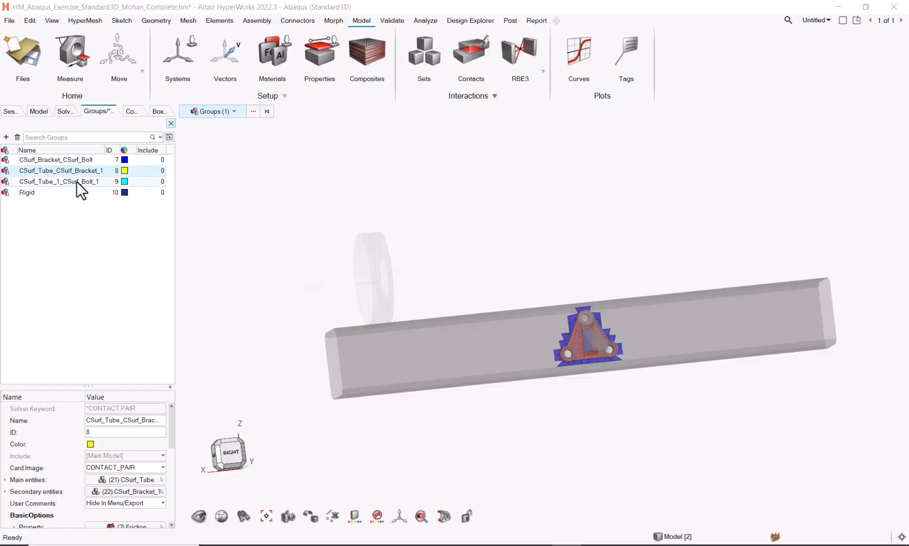
pyautogui.click(76, 181)
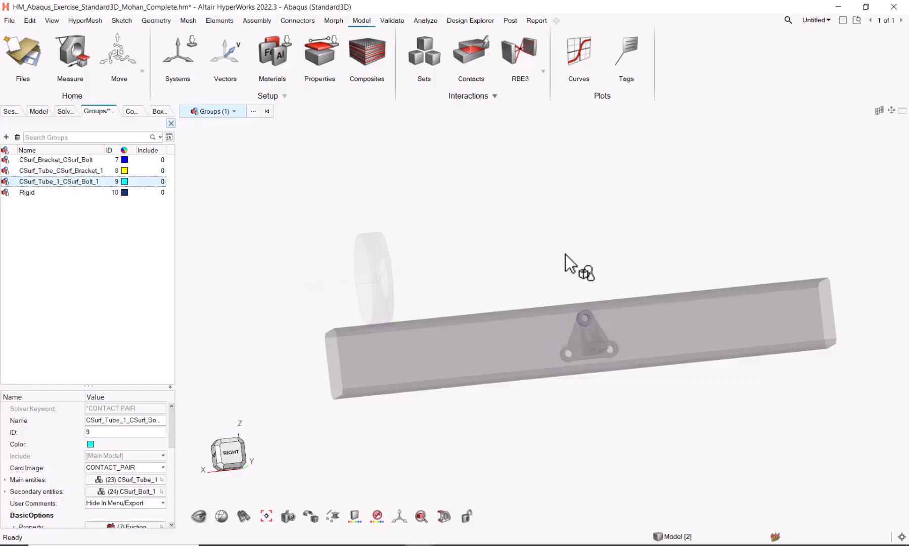
pyautogui.keyDown('ctrl'); pyautogui.moveTo(570, 263); pyautogui.dragTo(638, 276); pyautogui.keyUp('ctrl')
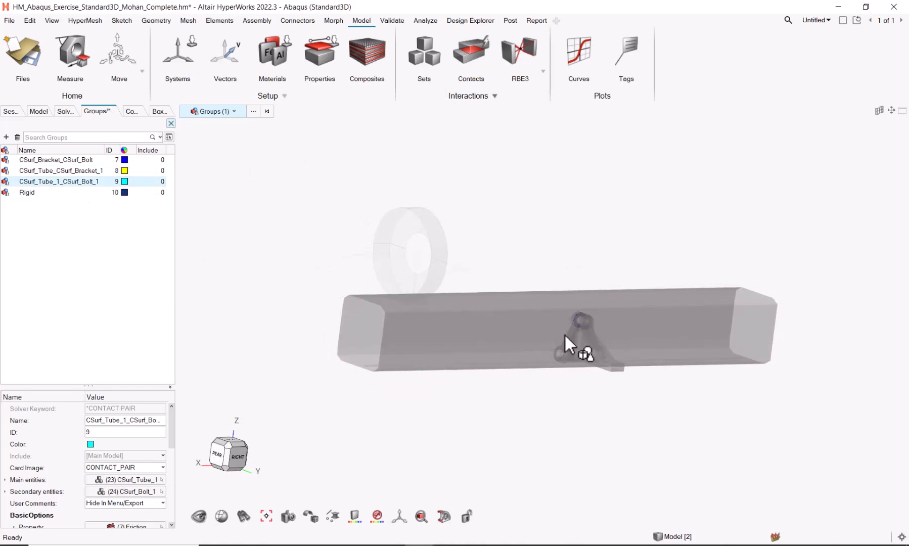
pyautogui.click(75, 195)
pyautogui.keyDown('ctrl'); pyautogui.moveTo(361, 185); pyautogui.dragTo(309, 260); pyautogui.keyUp('ctrl')
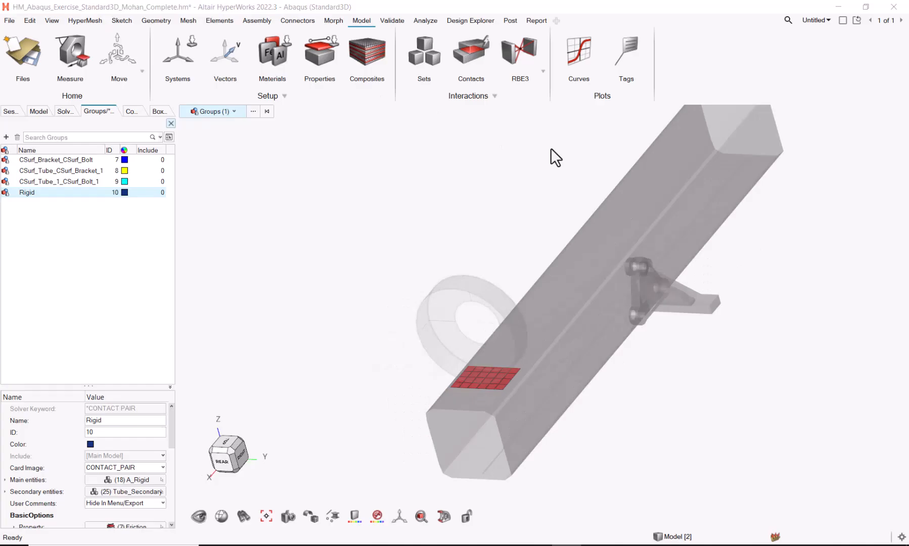
# Hide the contact pairs, the Tube and Bracket meshes, the Anal_Rigid_CAD geometry and the A_Rigid box.
pyautogui.click(5, 192)
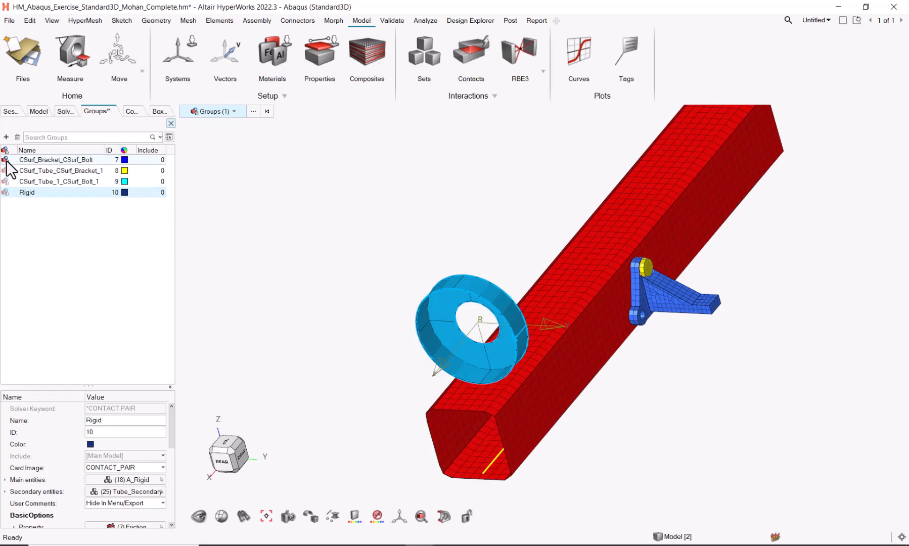
pyautogui.click(129, 111)
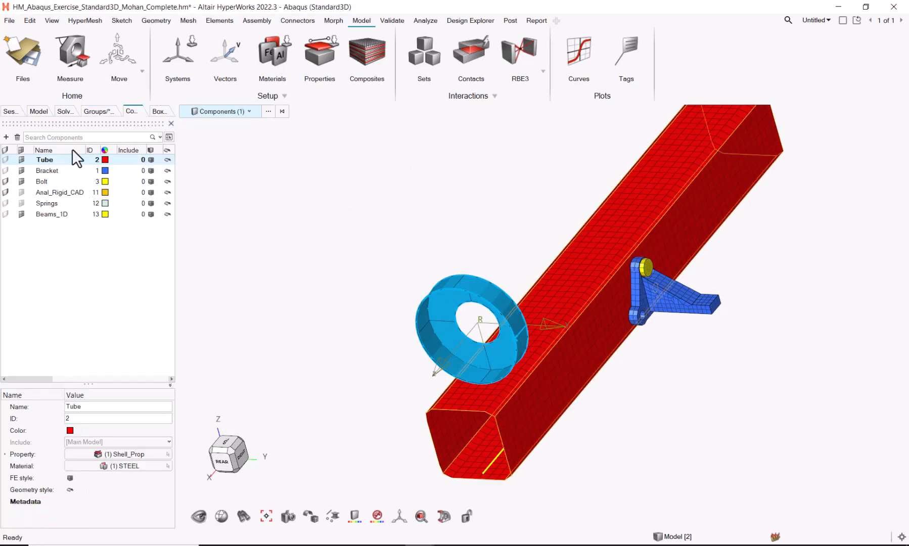
pyautogui.click(22, 159)
pyautogui.click(22, 170)
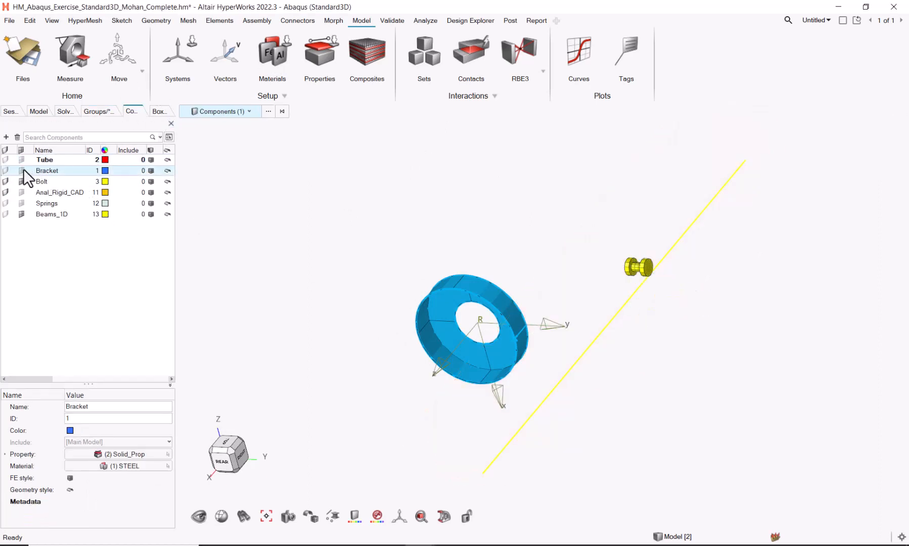
pyautogui.click(6, 192)
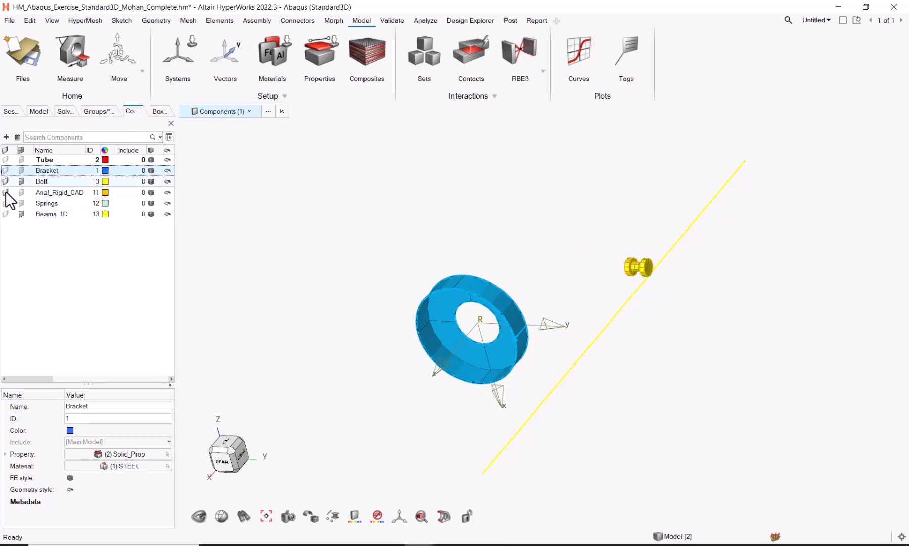
pyautogui.click(159, 111)
pyautogui.click(5, 160)
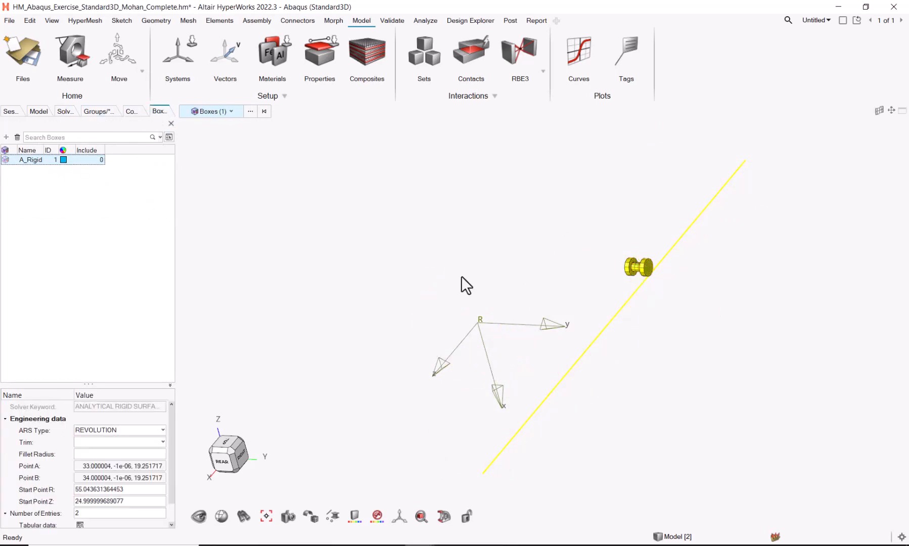
# In the rear view, select the bolt head and adjoining shank elements on the negative Y side and hide them.
pyautogui.keyDown('ctrl'); pyautogui.moveTo(463, 283); pyautogui.dragTo(562, 238); pyautogui.keyUp('ctrl')
pyautogui.scroll(5, 563, 205)
pyautogui.keyDown('ctrl'); pyautogui.moveTo(345, 280); pyautogui.dragTo(445, 265); pyautogui.keyUp('ctrl')
pyautogui.click(218, 468)
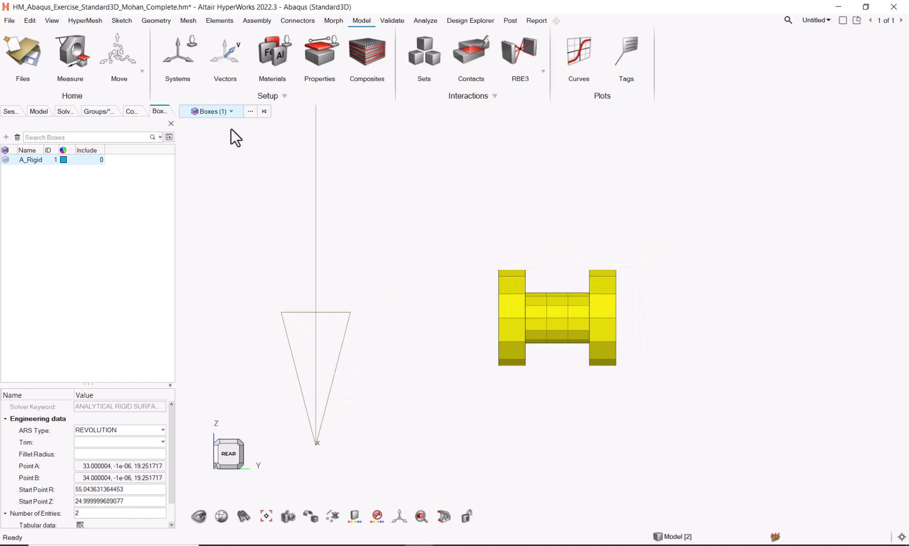
pyautogui.click(228, 111)
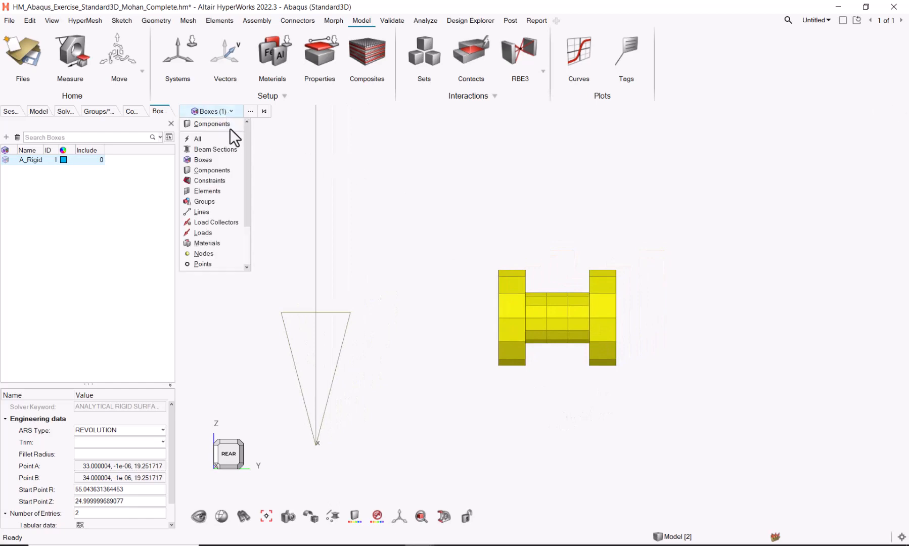
pyautogui.click(224, 192)
pyautogui.moveTo(458, 250); pyautogui.dragTo(557, 393)
pyautogui.moveTo(468, 247); pyautogui.dragTo(574, 376)
pyautogui.rightClick(543, 311)
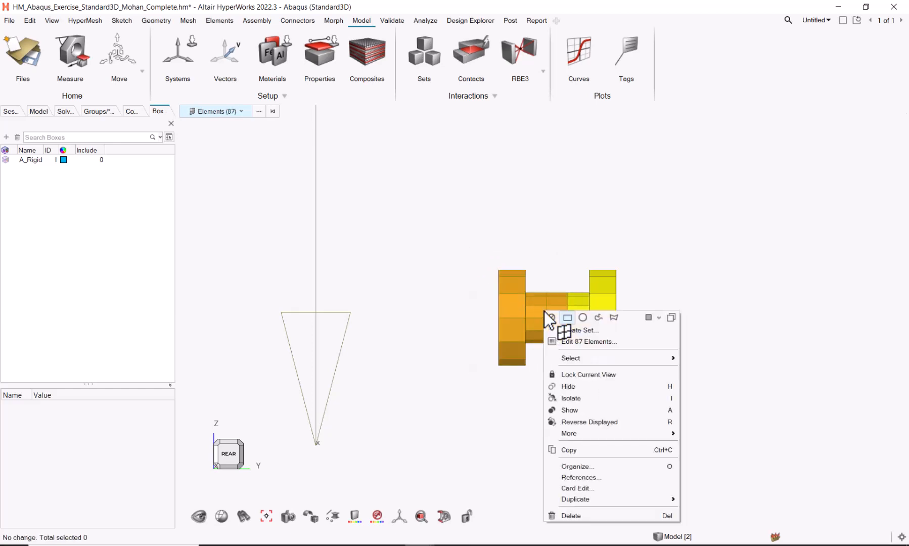
pyautogui.press('Escape')
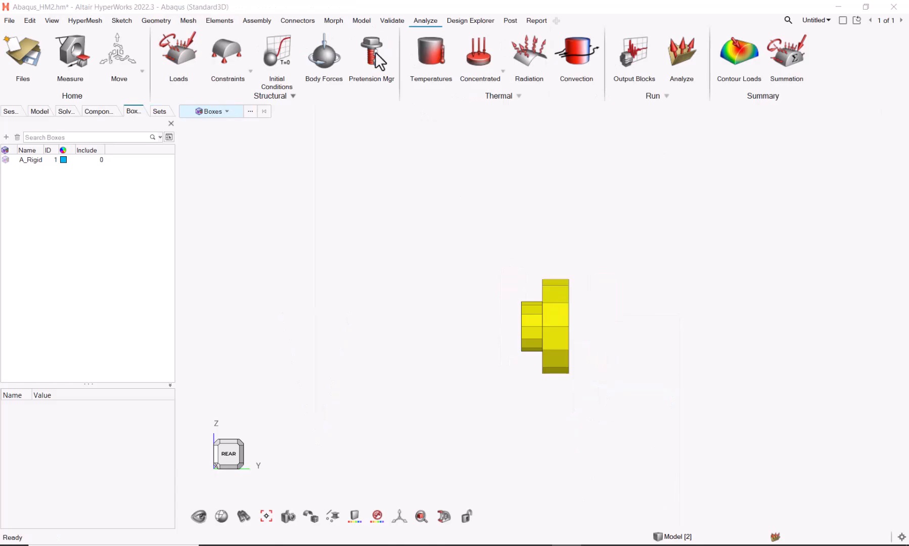
# In the Pretension Manager, add a 3D bolt with a new surface made from the facets of the shank's exposed circular end face.
pyautogui.click(375, 52)
pyautogui.click(677, 204)
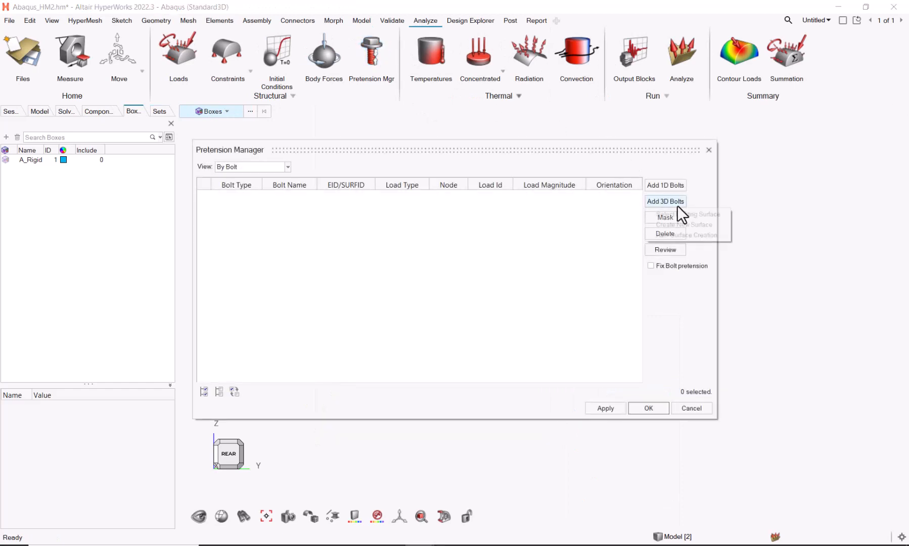
pyautogui.click(686, 225)
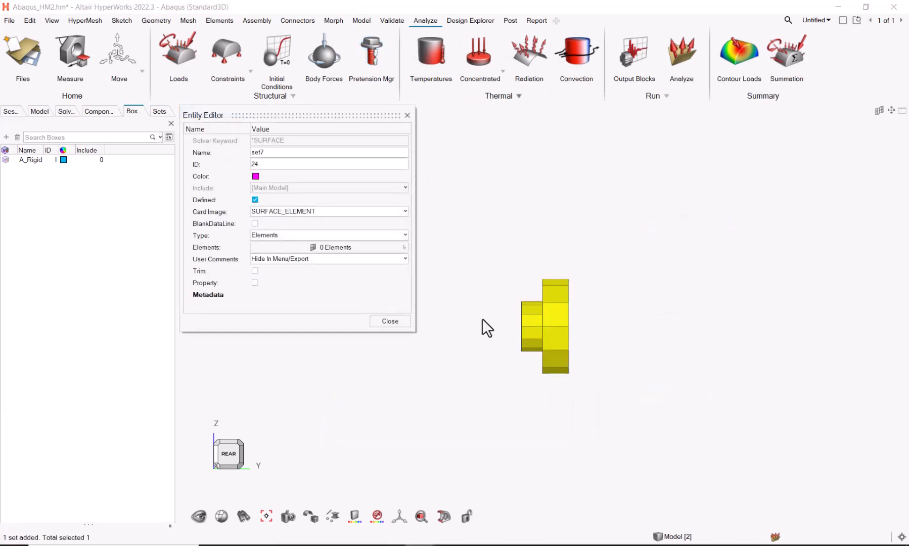
pyautogui.keyDown('ctrl'); pyautogui.moveTo(482, 326); pyautogui.dragTo(579, 317); pyautogui.keyUp('ctrl')
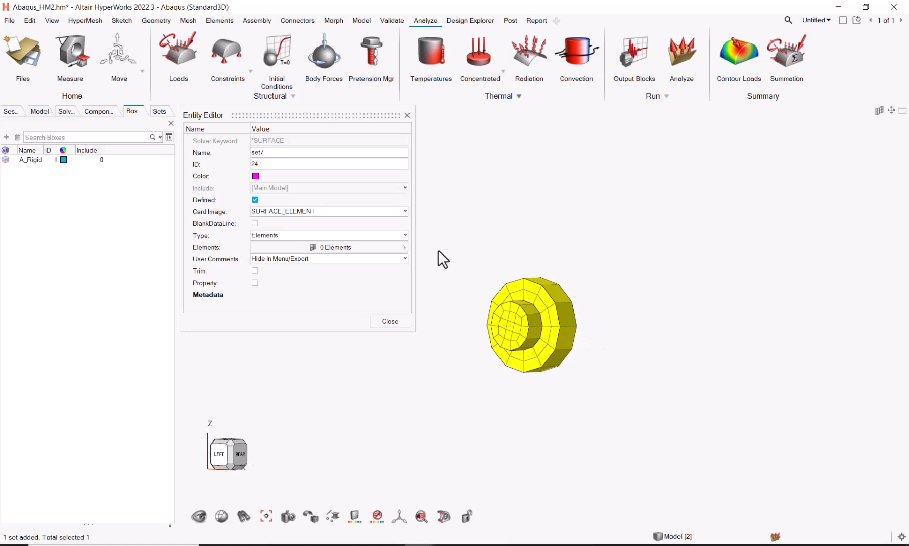
pyautogui.click(357, 247)
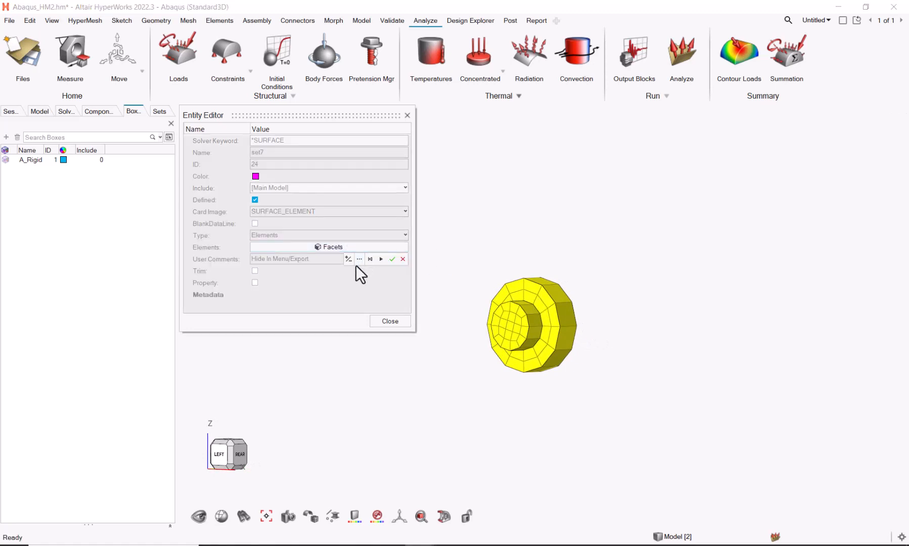
pyautogui.click(348, 259)
pyautogui.moveTo(400, 263); pyautogui.dragTo(286, 350)
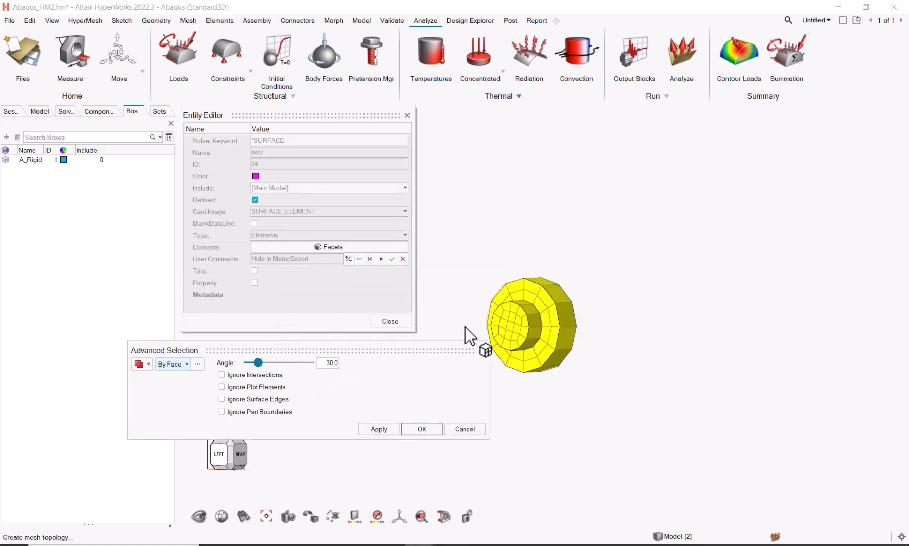
pyautogui.click(503, 324)
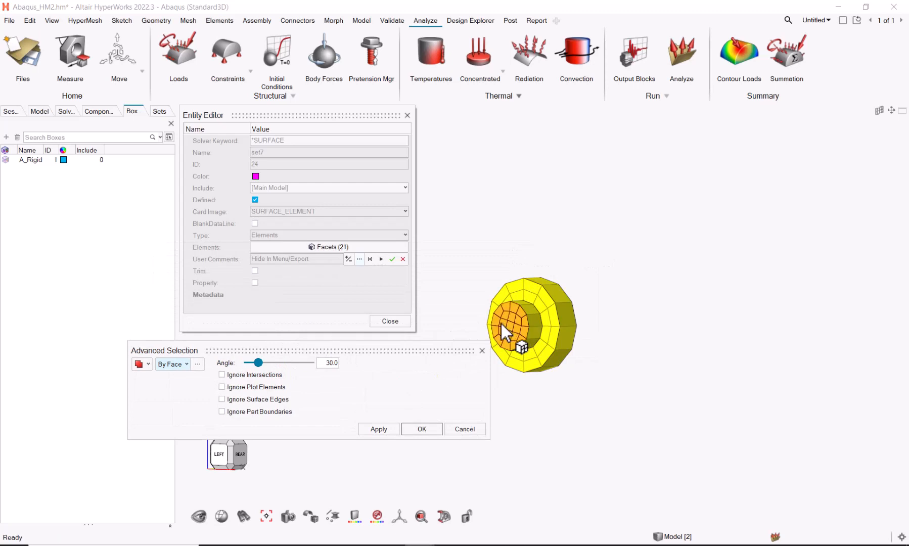
pyautogui.click(422, 428)
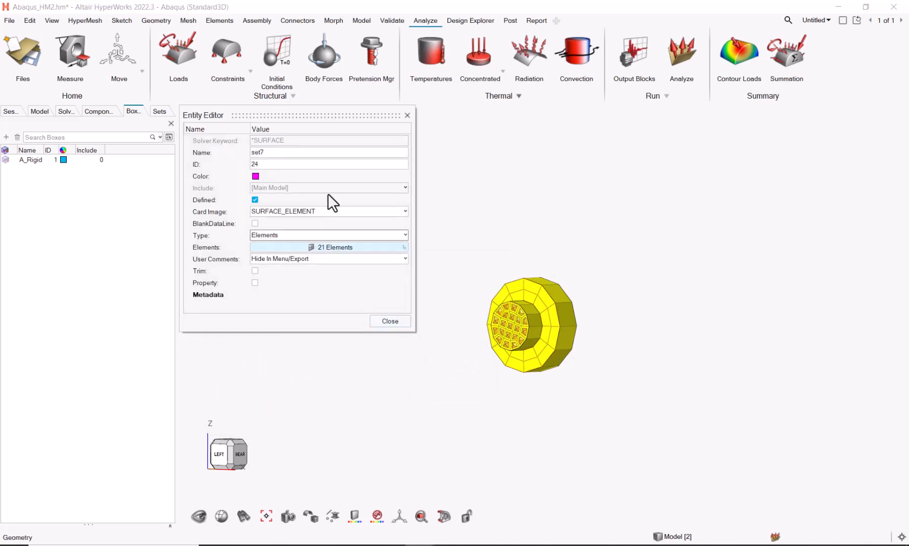
# Name the new bolt surface Bolt_Section and finish defining it.
pyautogui.click(281, 152)
pyautogui.write('Bolt_Section')
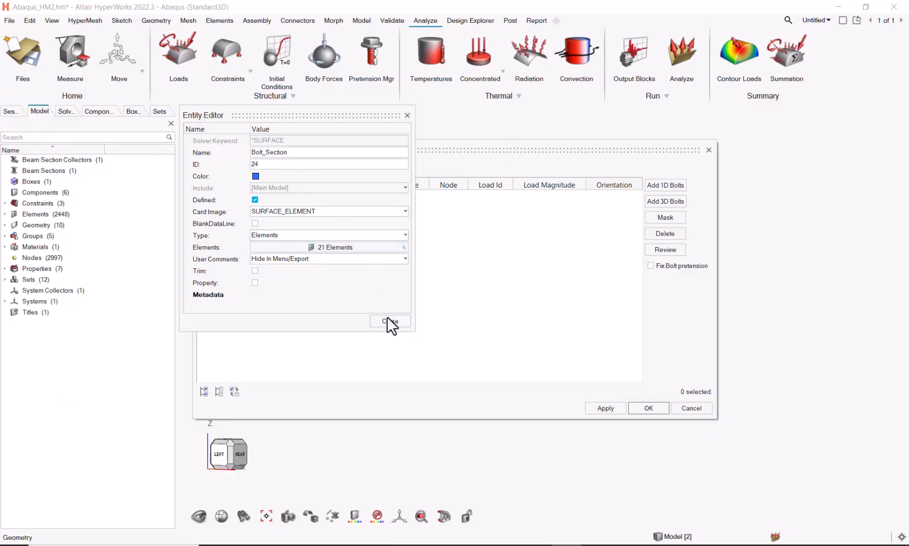
pyautogui.click(388, 321)
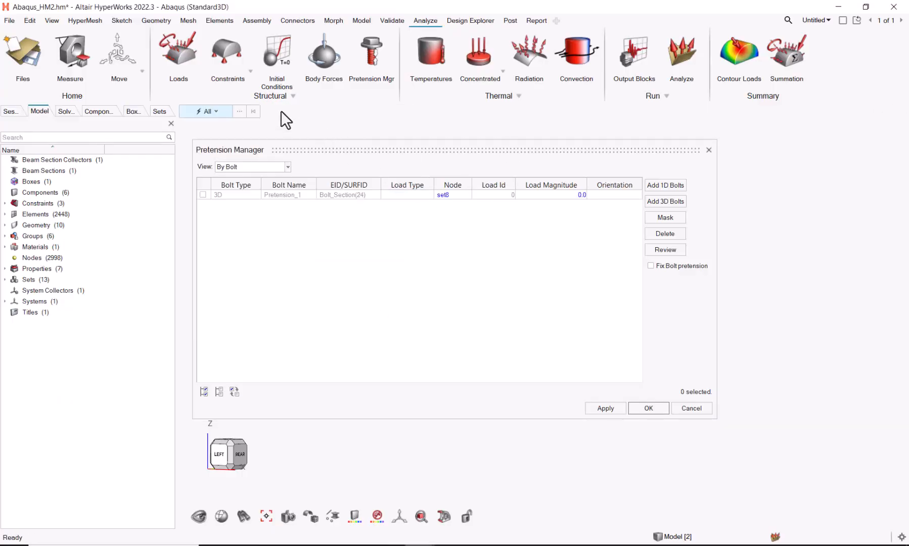
# Give the bolt pretension a CLOAD load of magnitude 15000 with Fix Bolt pretension enabled, and accept the definition.
pyautogui.click(431, 194)
pyautogui.click(429, 195)
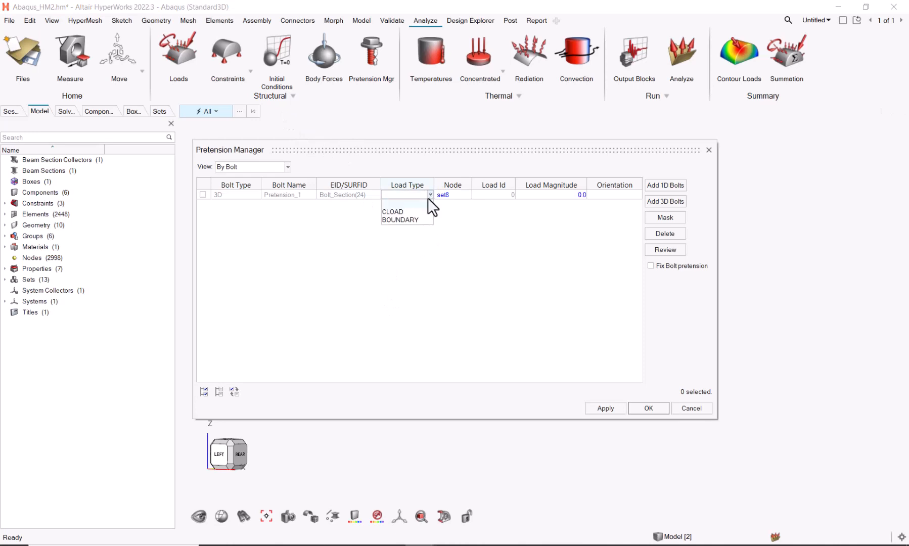
pyautogui.click(417, 212)
pyautogui.click(556, 194)
pyautogui.write('15')
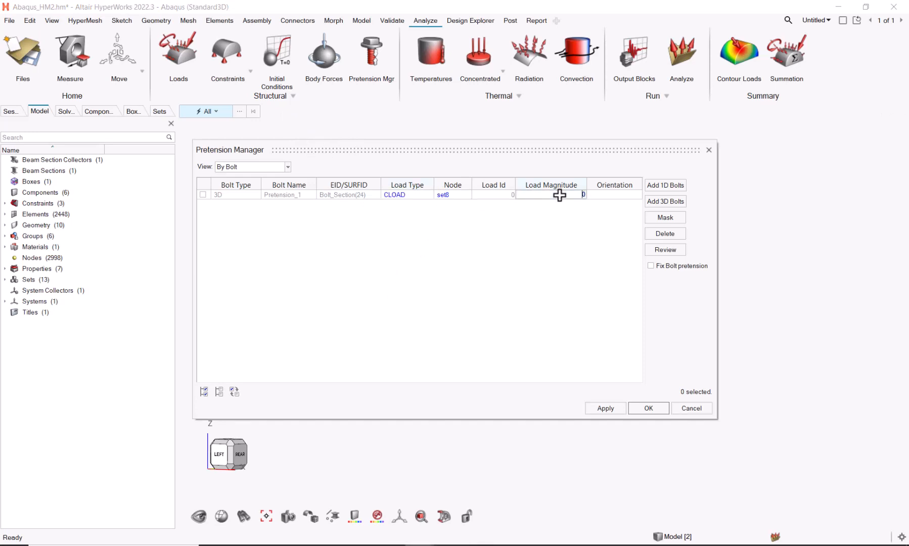
pyautogui.write('000')
pyautogui.click(650, 265)
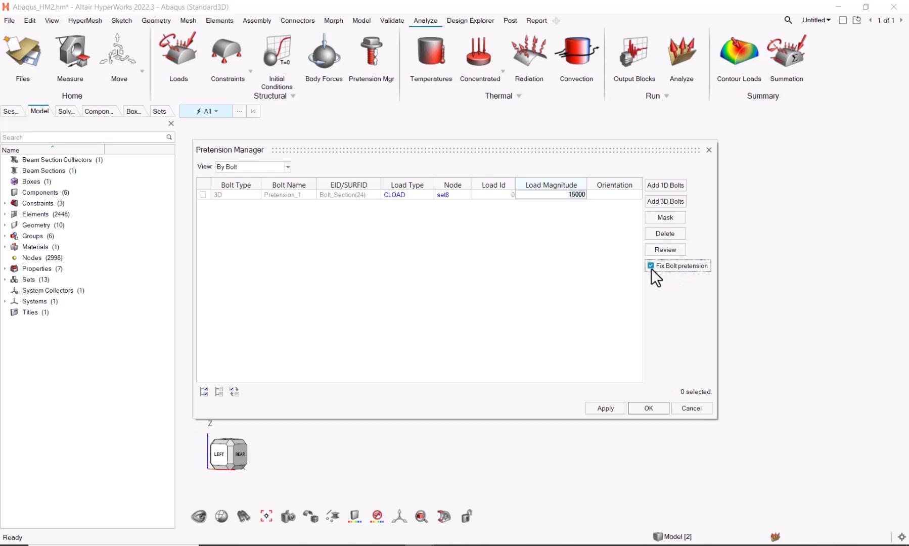
pyautogui.click(643, 408)
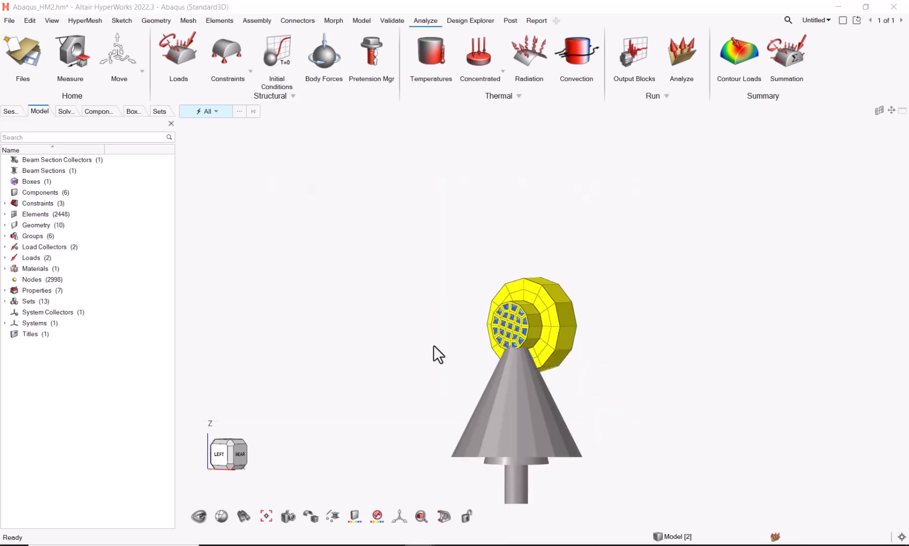
# List the HISTORY load collectors and rename Pretension_1 as Pretension_Load.
pyautogui.click(5, 247)
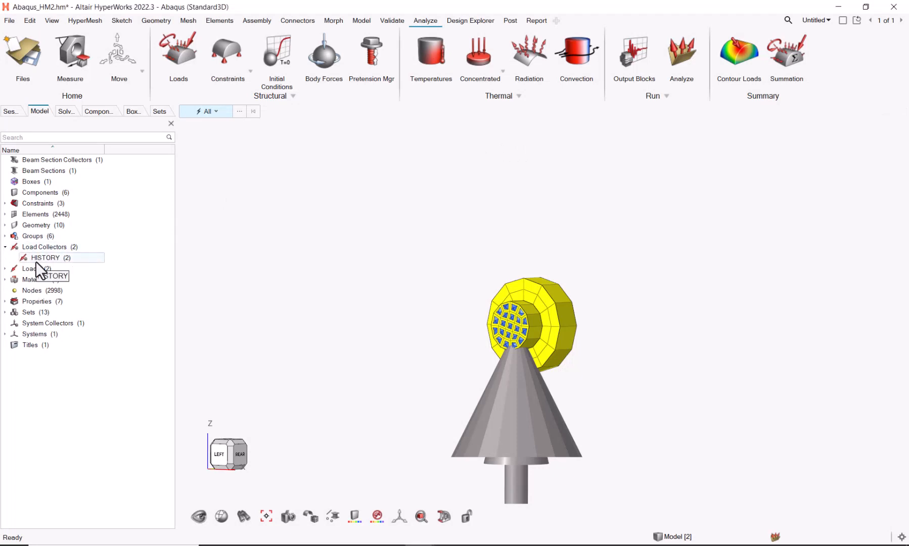
pyautogui.click(5, 269)
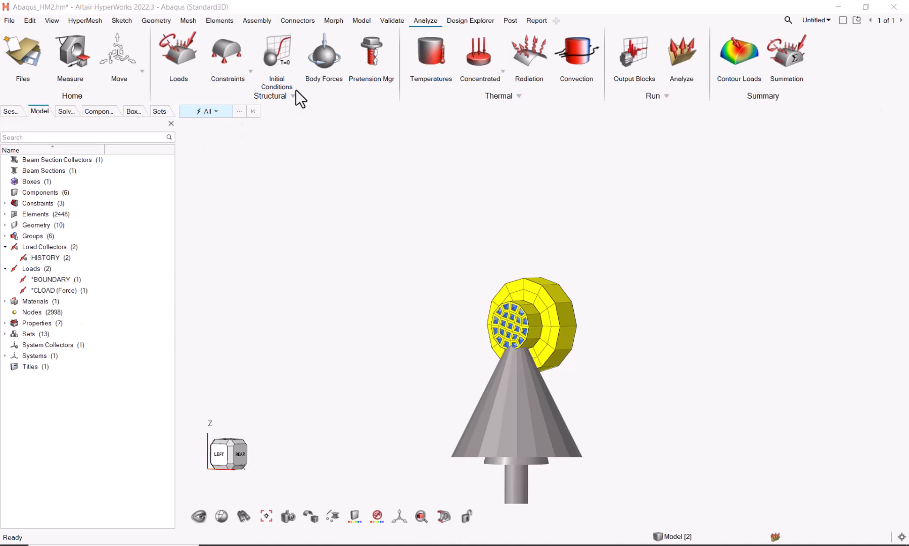
pyautogui.doubleClick(73, 257)
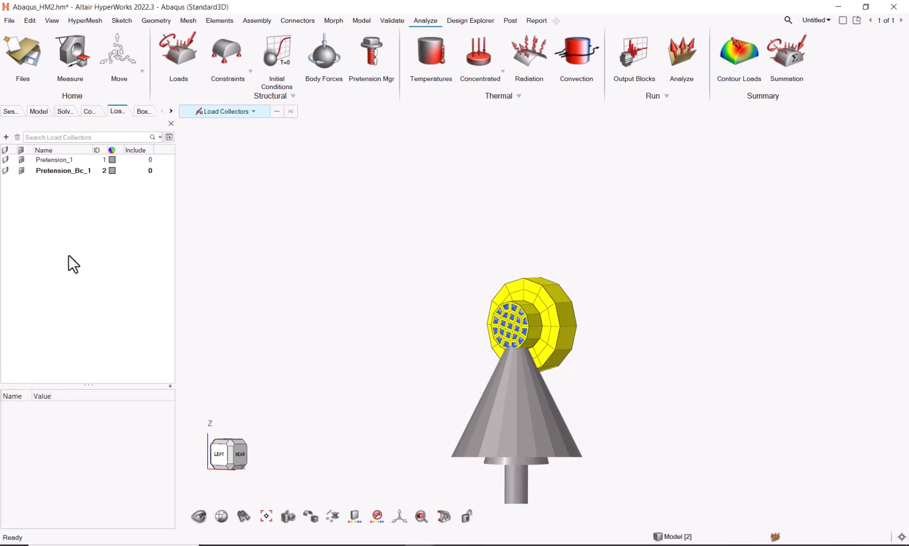
pyautogui.click(79, 159)
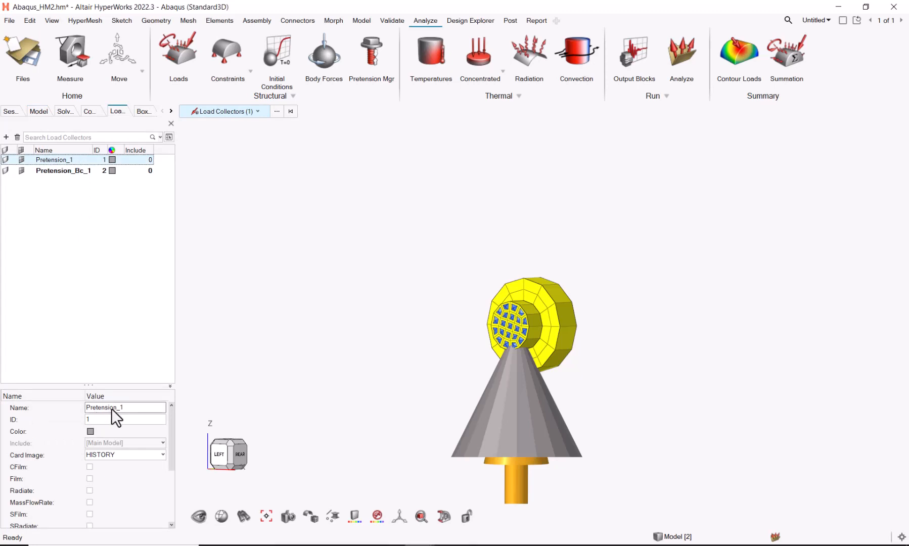
pyautogui.click(136, 407)
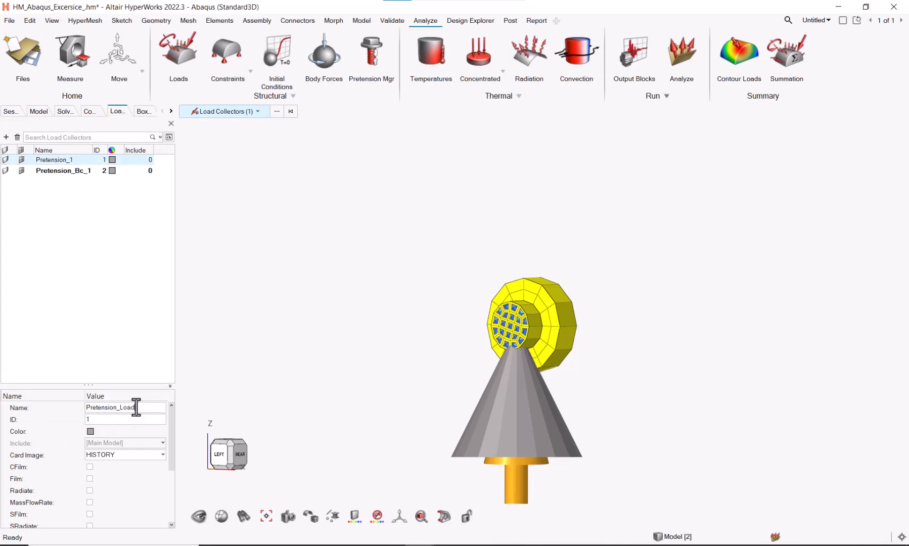
pyautogui.press('Return')
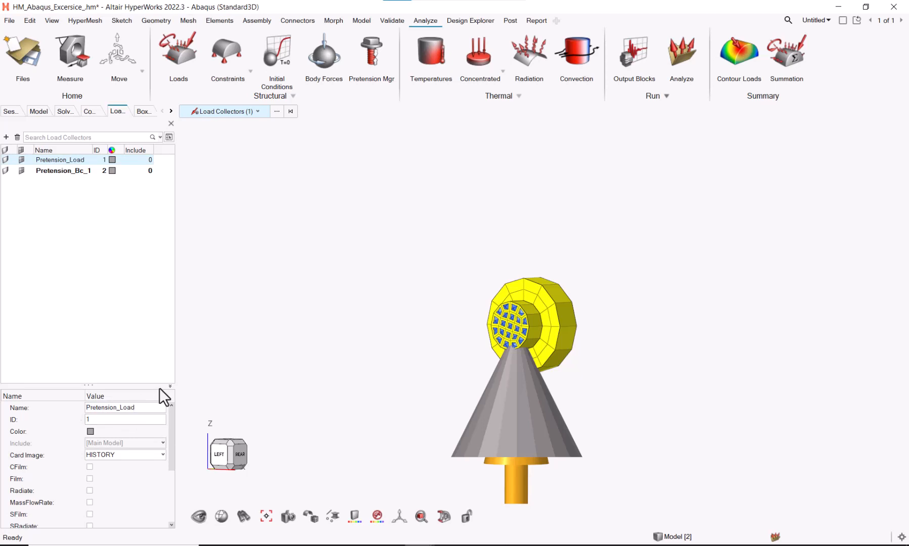
# Rename the Pretension_Bc_1 load collector, replacing its Bc_1 ending with one that starts with F.
pyautogui.click(79, 171)
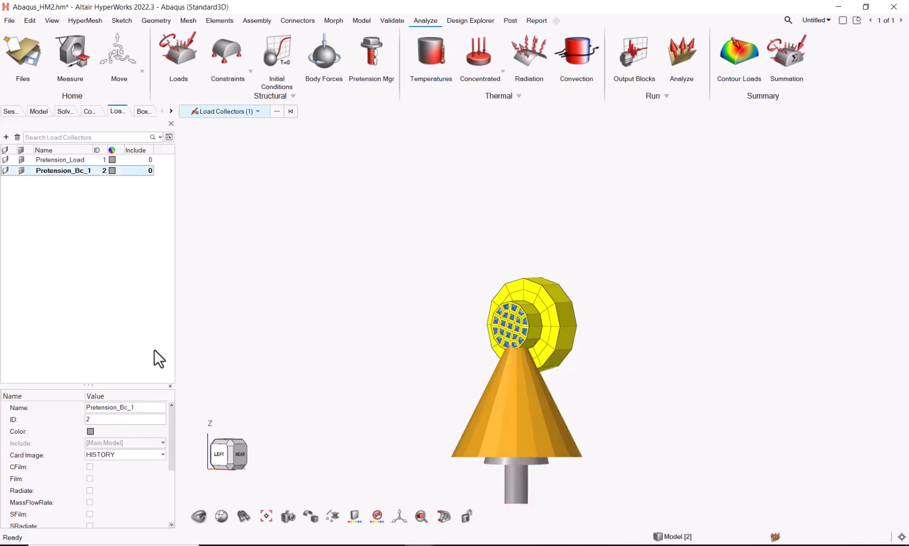
pyautogui.click(143, 407)
pyautogui.click(143, 408)
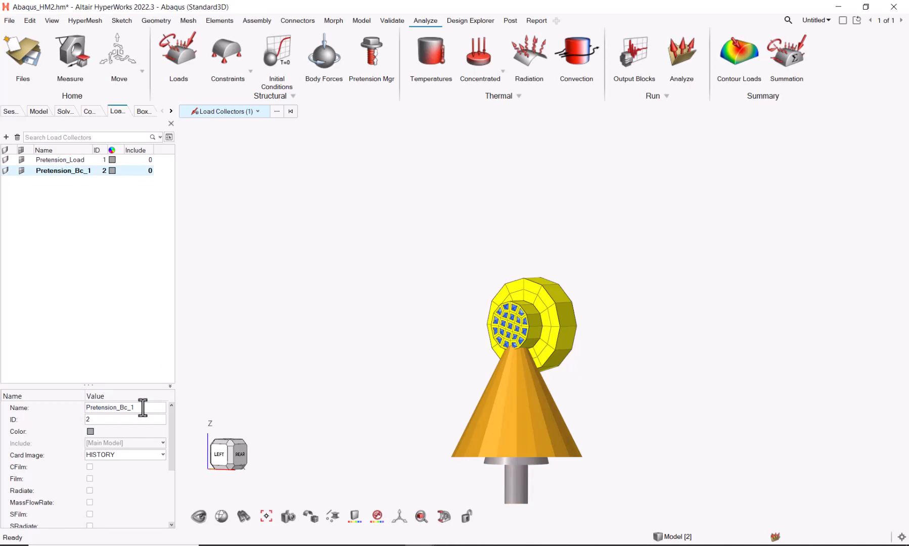
pyautogui.press('BackSpace')
pyautogui.press('BackSpace')
pyautogui.press('BackSpace')
pyautogui.press('BackSpace')
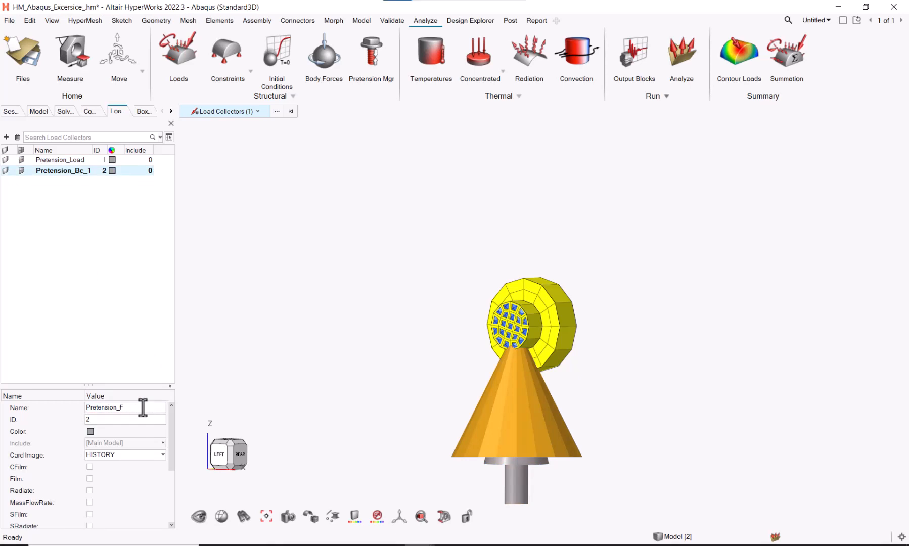
# Set the direction of the *CLOAD pretension force to 0, 0, -1.
pyautogui.click(36, 112)
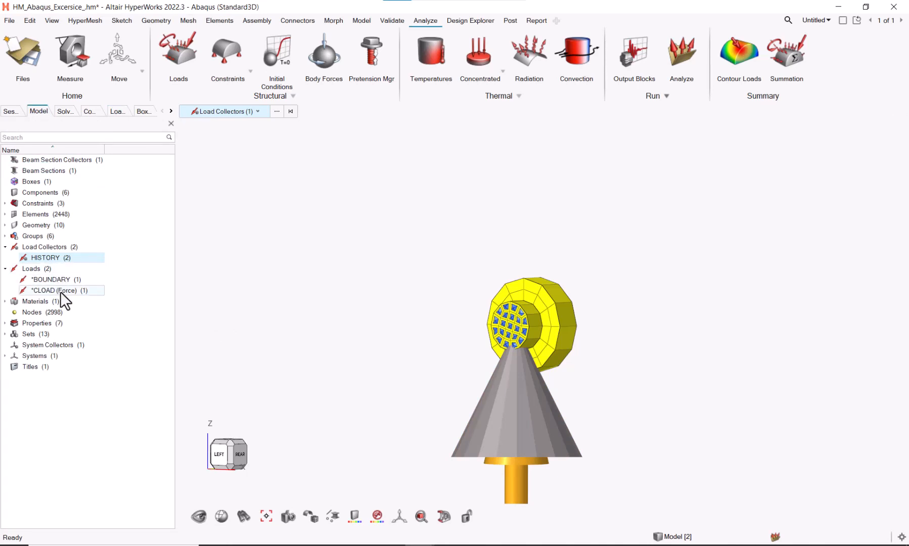
pyautogui.click(64, 290)
pyautogui.doubleClick(64, 290)
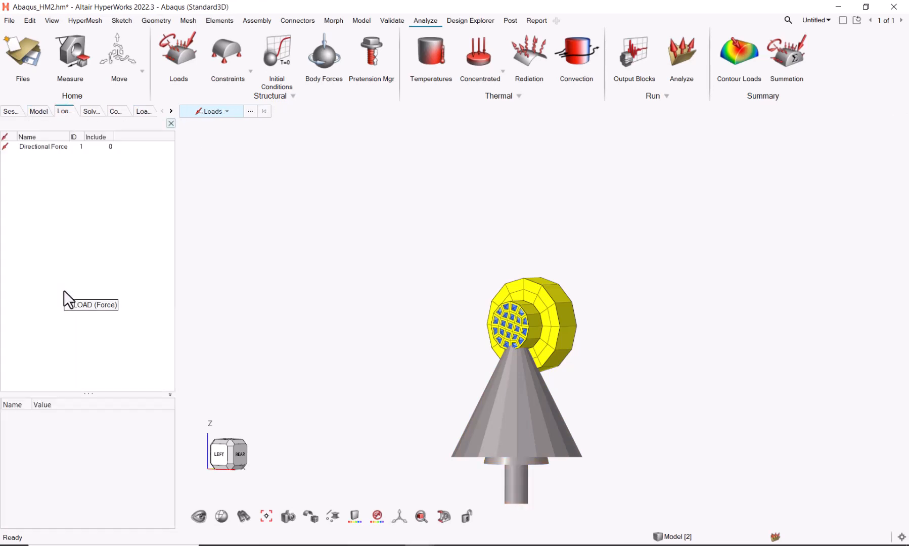
pyautogui.click(74, 159)
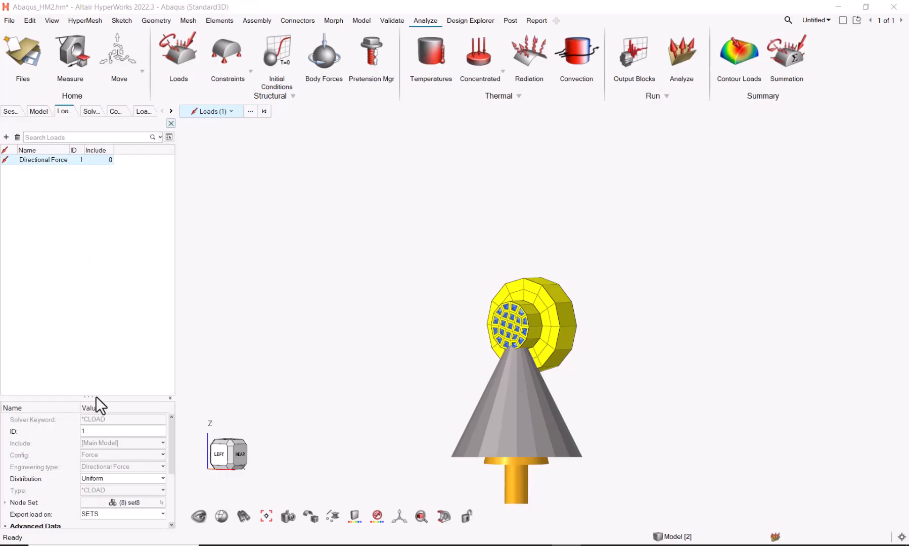
pyautogui.moveTo(95, 398); pyautogui.dragTo(113, 270)
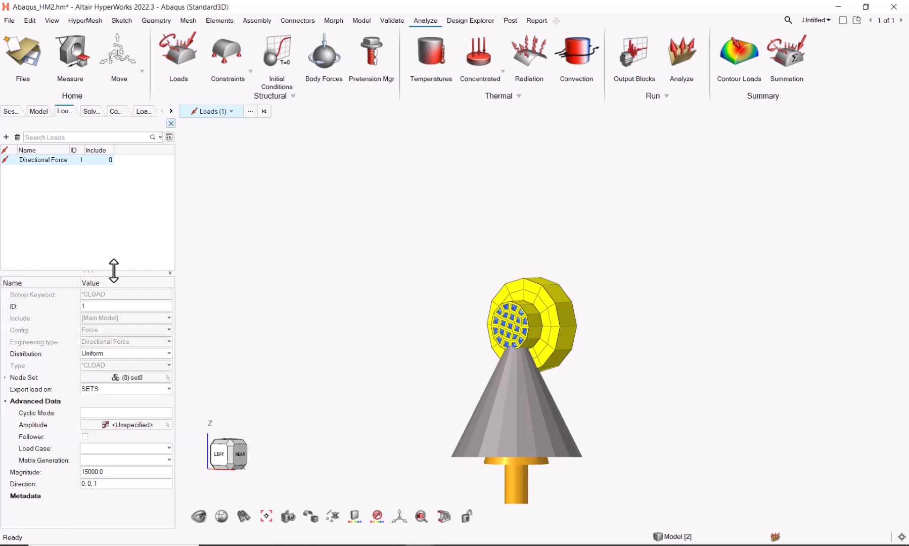
pyautogui.click(123, 469)
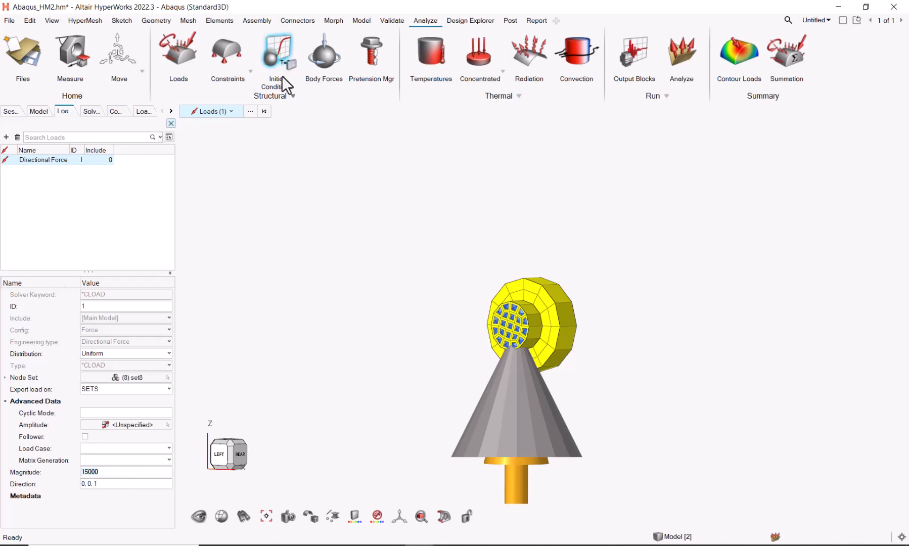
pyautogui.click(128, 484)
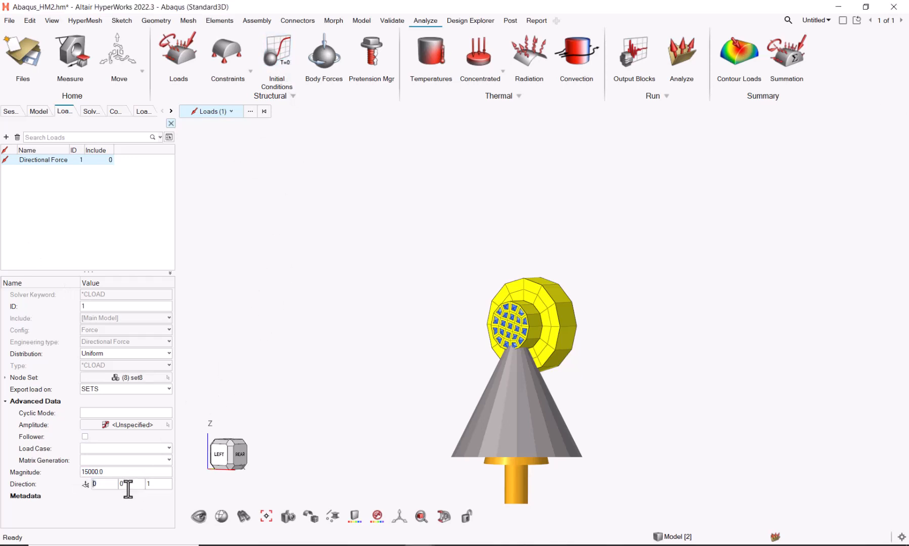
pyautogui.press('BackSpace')
pyautogui.write('-1')
pyautogui.press('Return')
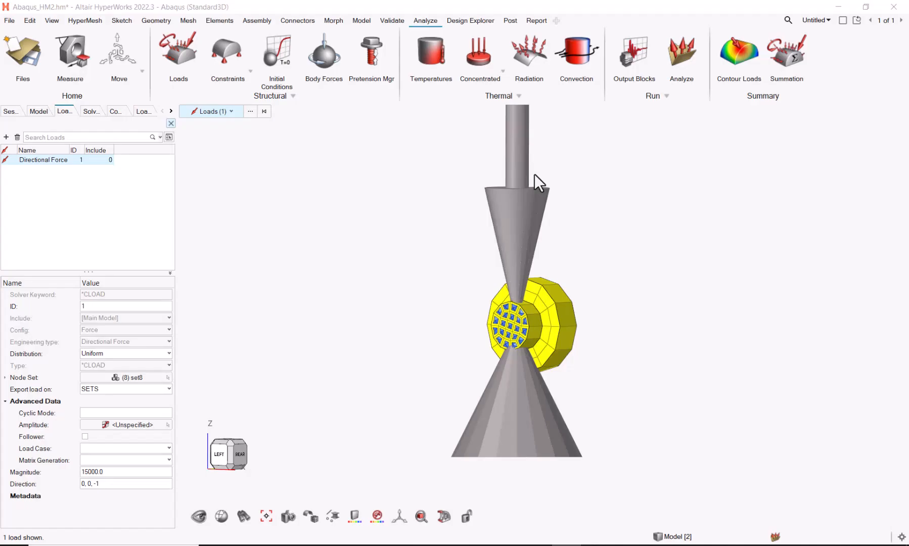
# Show all elements again and orient the model to the right view to check the pretension load on the assembly.
pyautogui.click(216, 190)
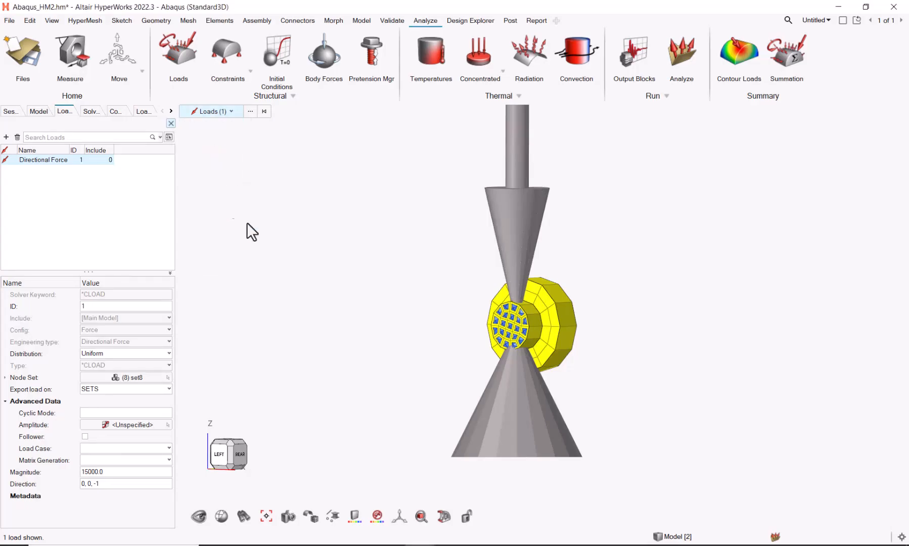
pyautogui.rightClick(428, 318)
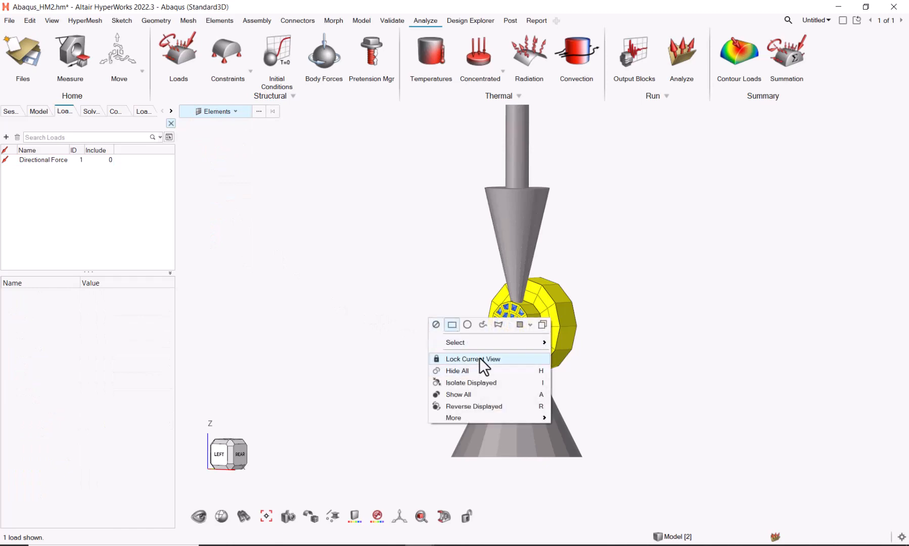
pyautogui.click(484, 394)
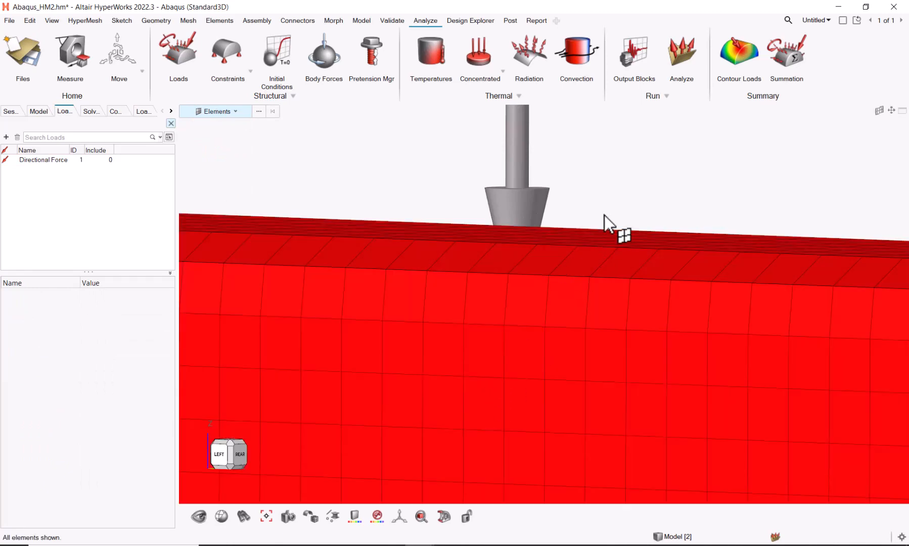
pyautogui.scroll(-3, 615, 248)
pyautogui.moveTo(728, 197); pyautogui.dragTo(566, 264, button='middle')
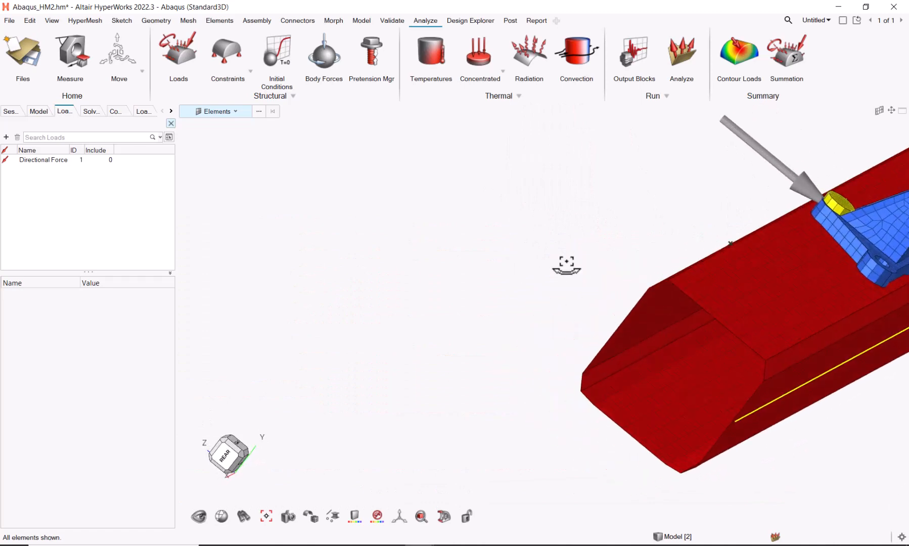
pyautogui.moveTo(858, 413); pyautogui.dragTo(773, 446, button='middle')
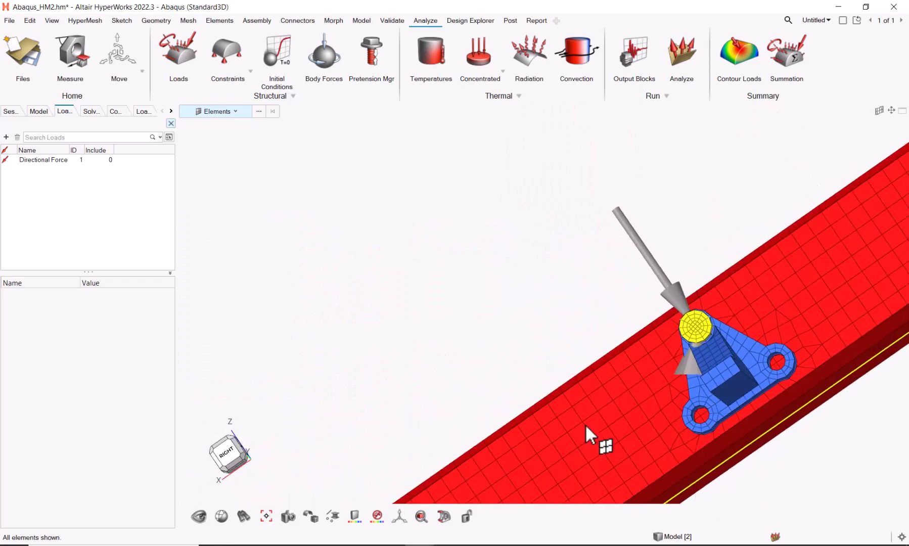
pyautogui.moveTo(401, 305); pyautogui.dragTo(399, 258, button='right')
pyautogui.click(229, 453)
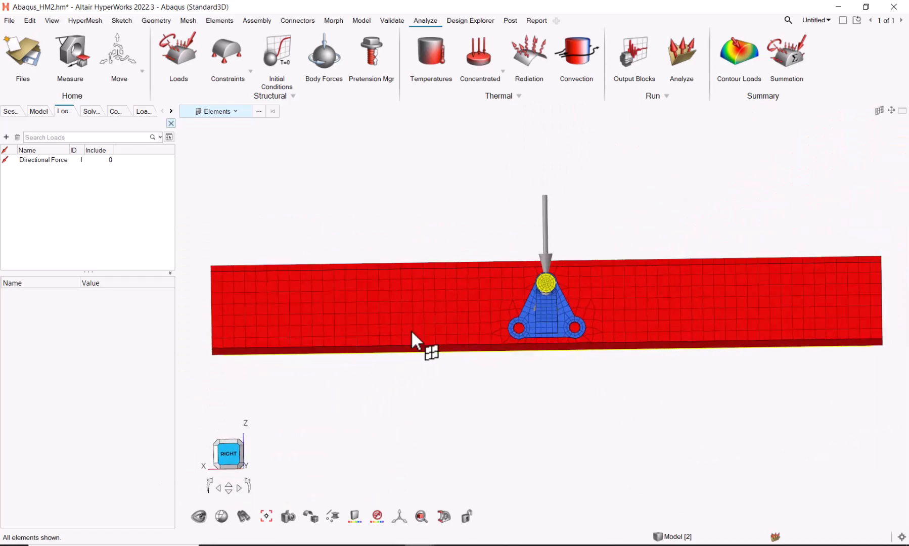
# Change the direction of the Directional Force pretension load to 1, 0, 0.
pyautogui.moveTo(406, 399); pyautogui.dragTo(466, 416, button='middle')
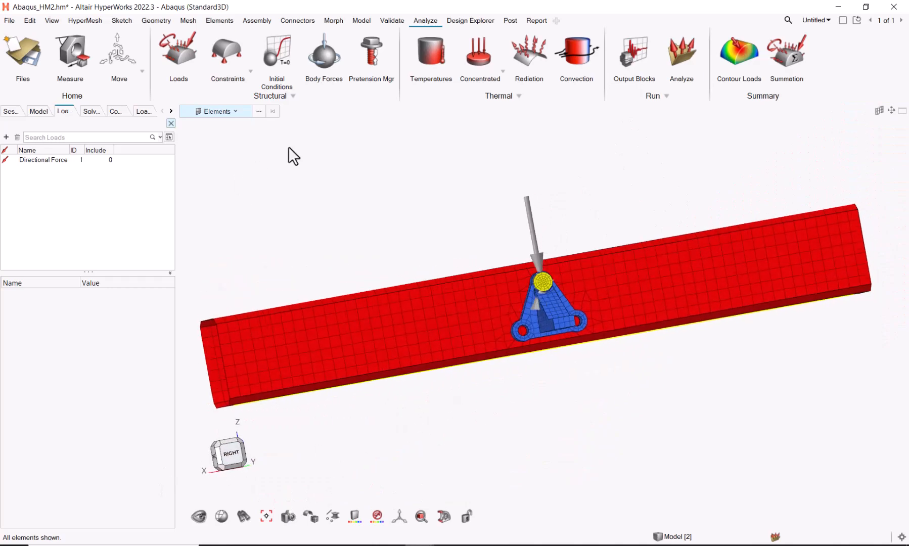
pyautogui.click(61, 158)
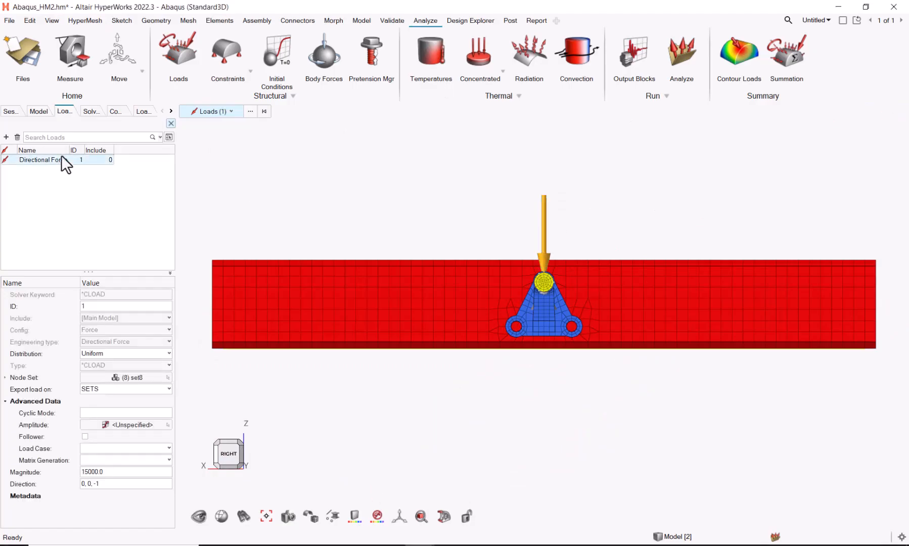
pyautogui.click(97, 484)
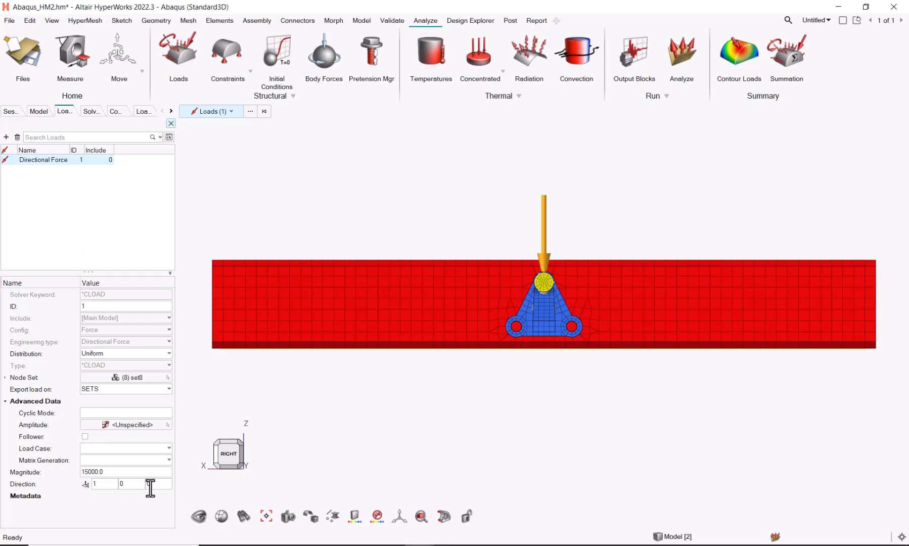
pyautogui.press('Return')
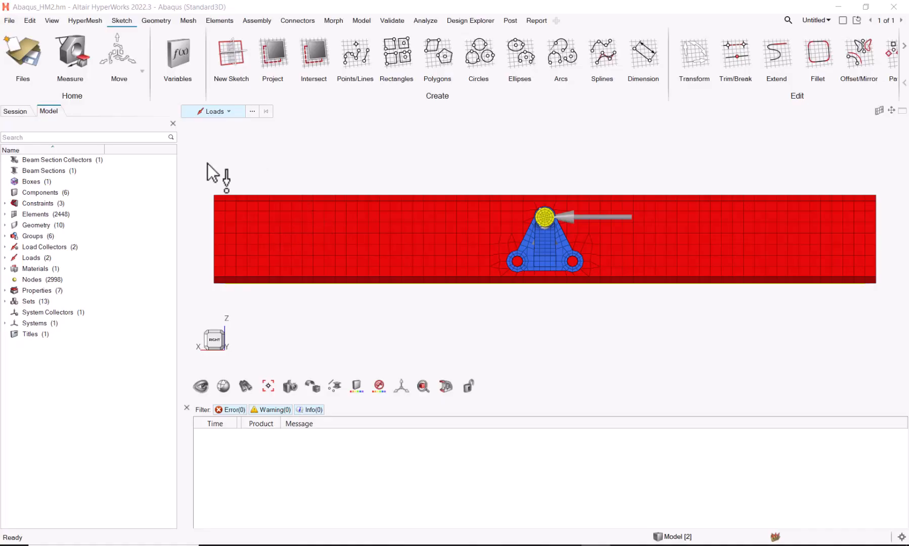
# Create a load step named Pretension.
pyautogui.rightClick(51, 396)
pyautogui.moveTo(79, 402)
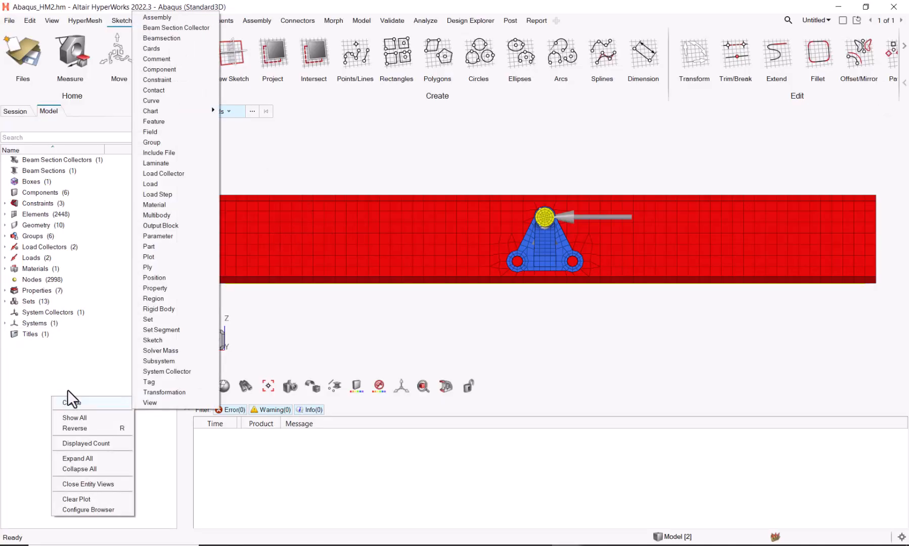
pyautogui.click(201, 193)
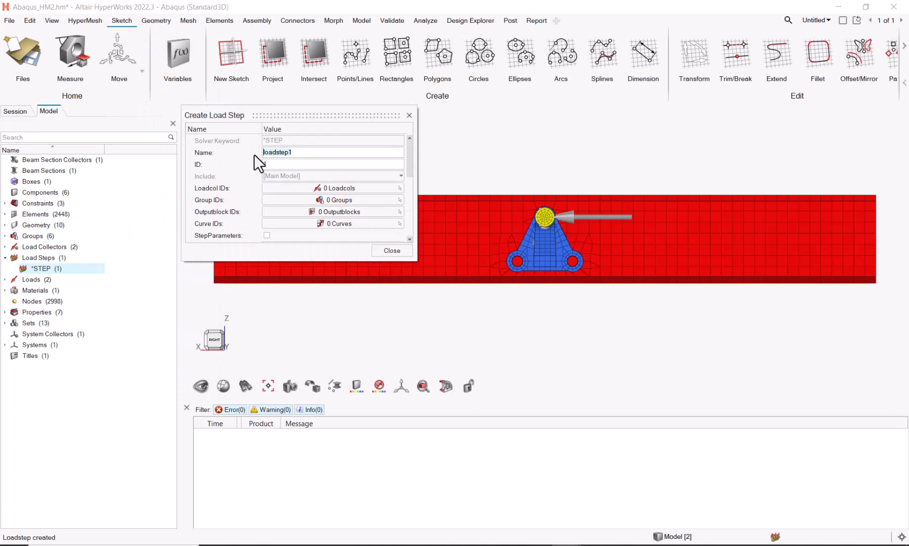
pyautogui.write('Pr')
pyautogui.press('BackSpace')
pyautogui.press('BackSpace')
pyautogui.write('ension')
pyautogui.press('Return')
# Assign the Pretension_Load load collector to the Pretension load step and finish creating the step.
pyautogui.click(304, 187)
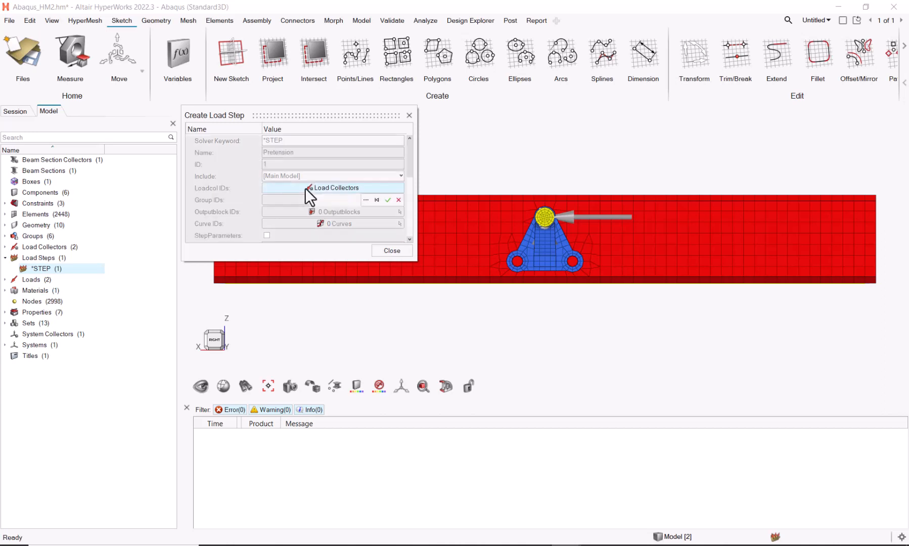
pyautogui.click(367, 200)
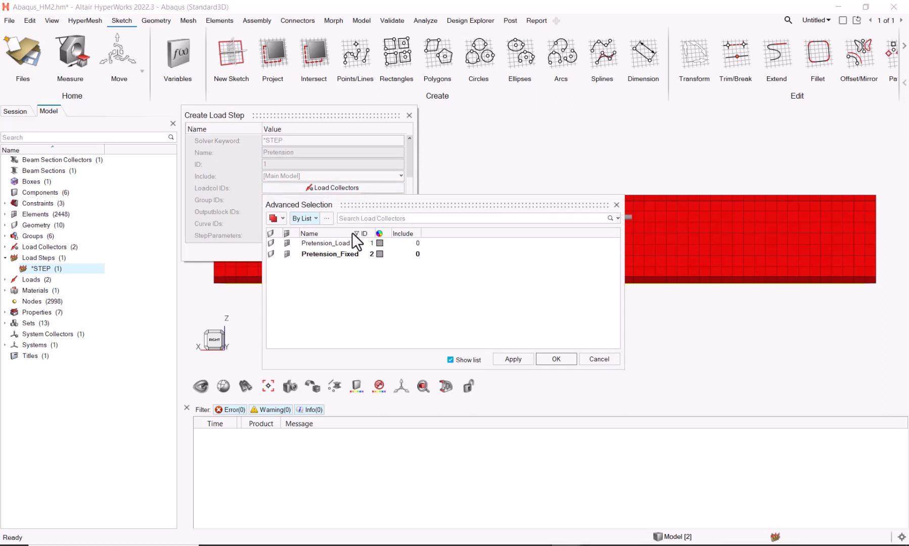
pyautogui.click(350, 242)
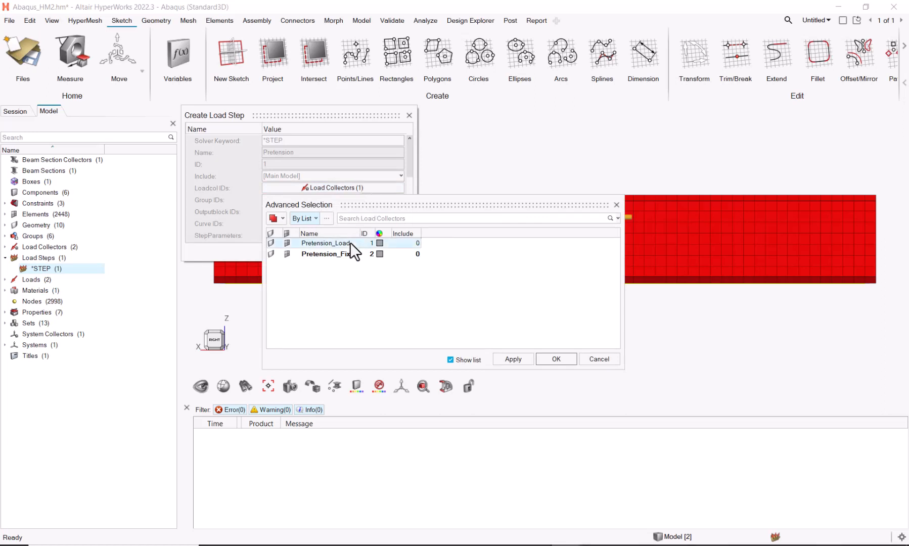
pyautogui.click(555, 359)
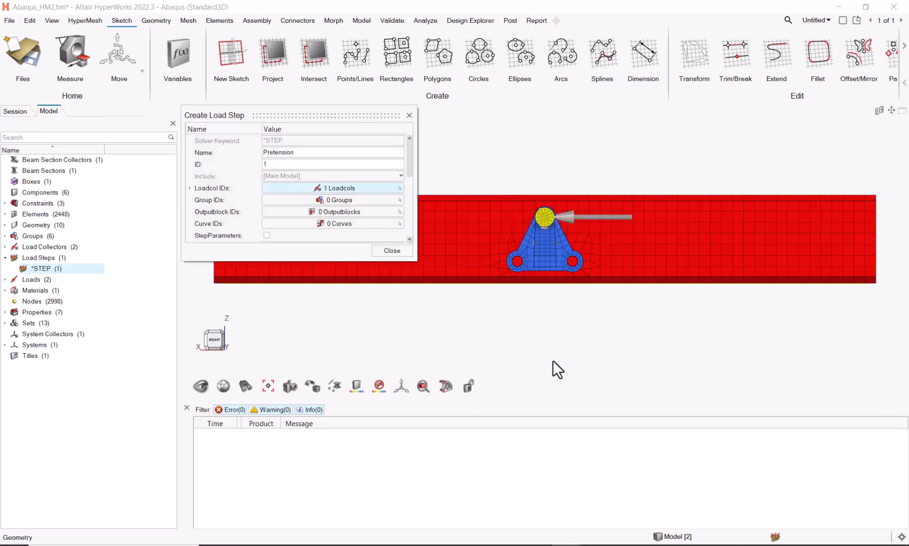
pyautogui.click(392, 251)
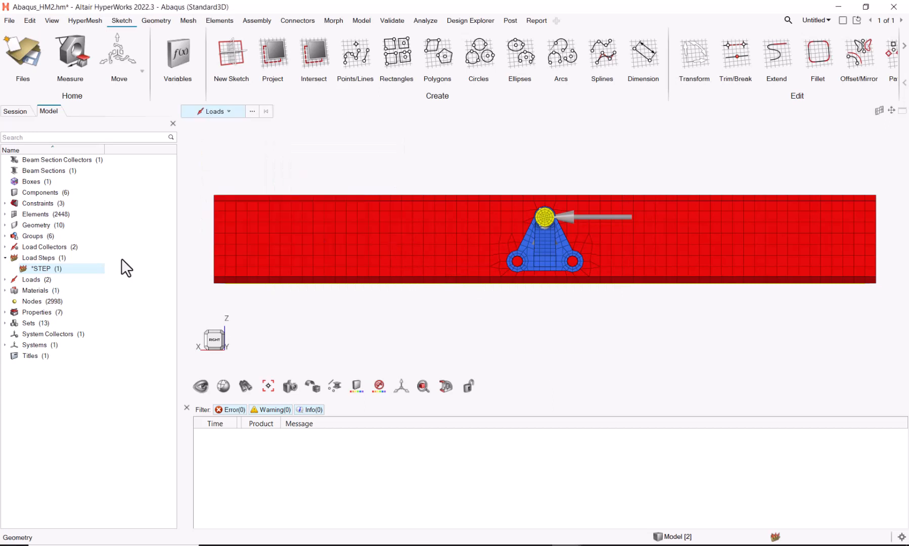
# Create a HISTORY load collector named SPC_Rigid from the Pretension load step's load collector reference.
pyautogui.doubleClick(40, 267)
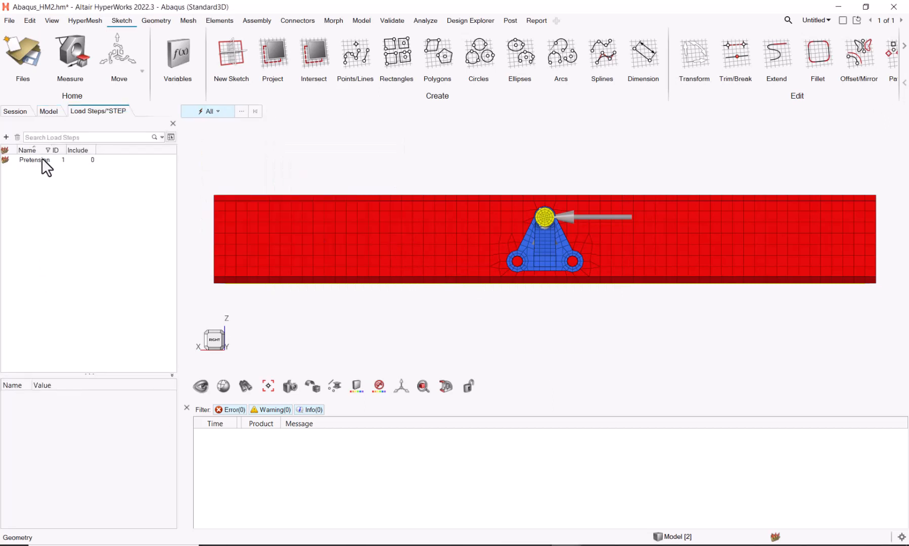
pyautogui.click(42, 158)
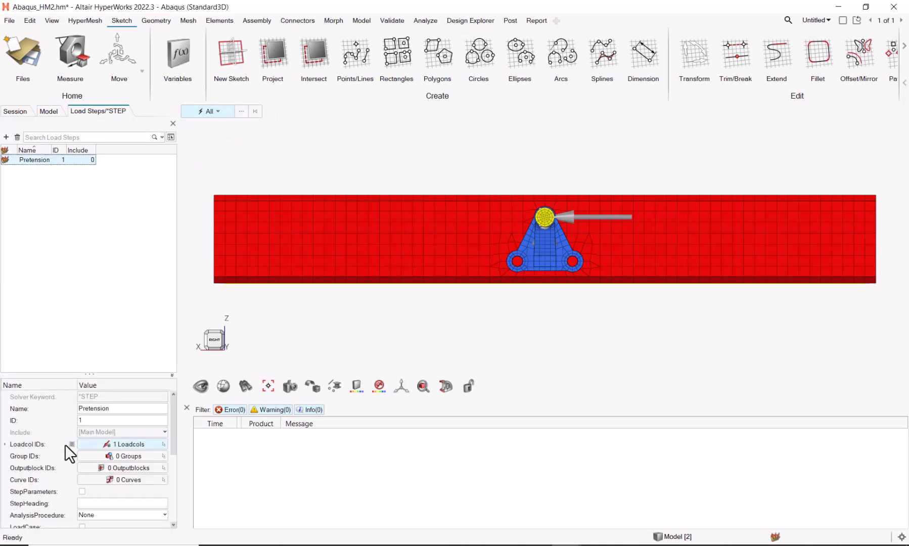
pyautogui.rightClick(71, 445)
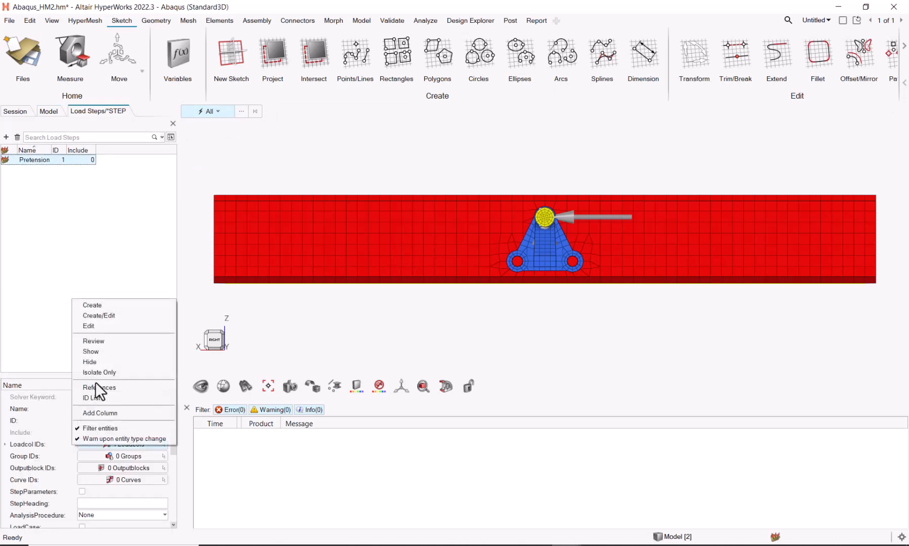
pyautogui.click(112, 313)
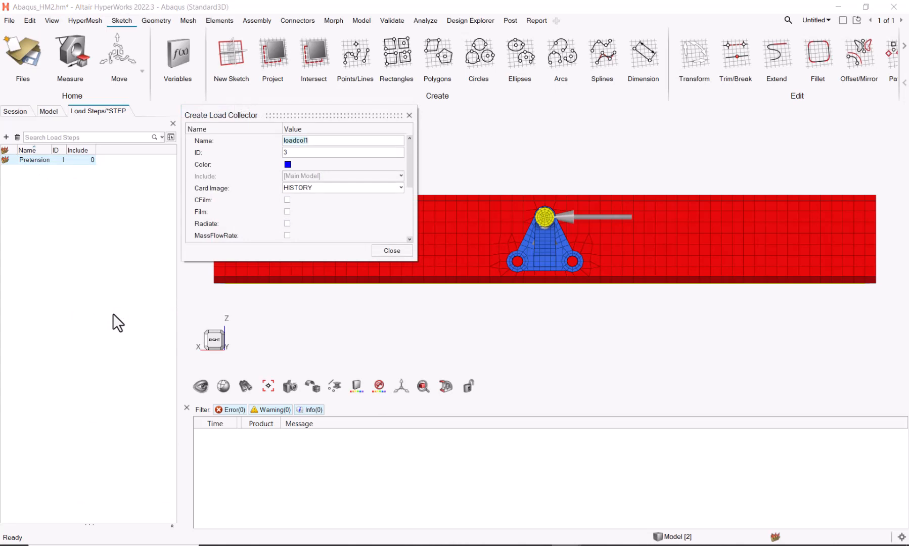
pyautogui.write('SPC_Rigid')
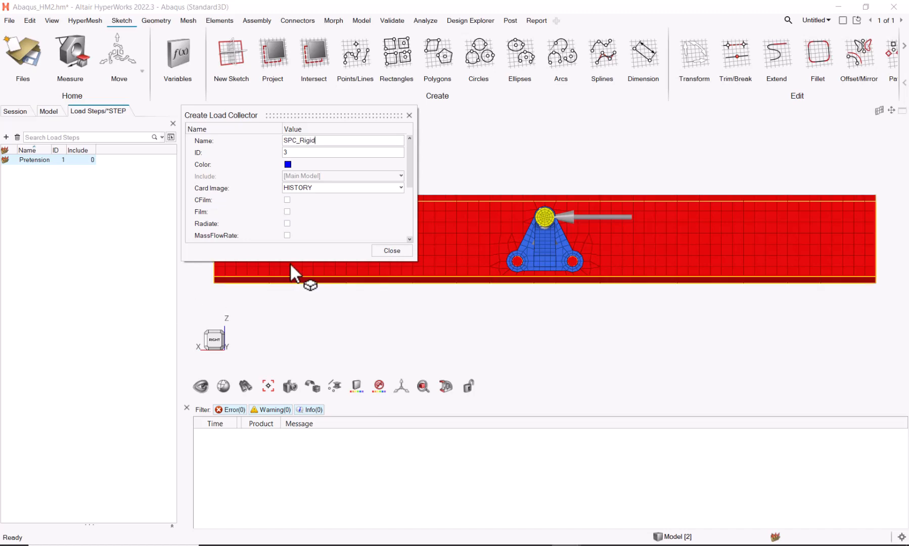
pyautogui.click(395, 252)
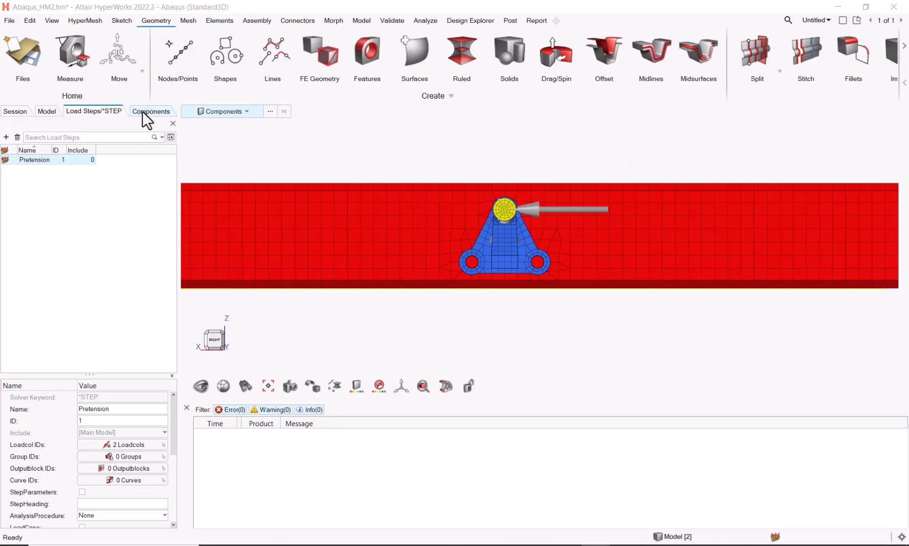
# Show the geometry of the Anal_Rigid_CAD component alongside the tube and bracket.
pyautogui.click(146, 112)
pyautogui.click(5, 192)
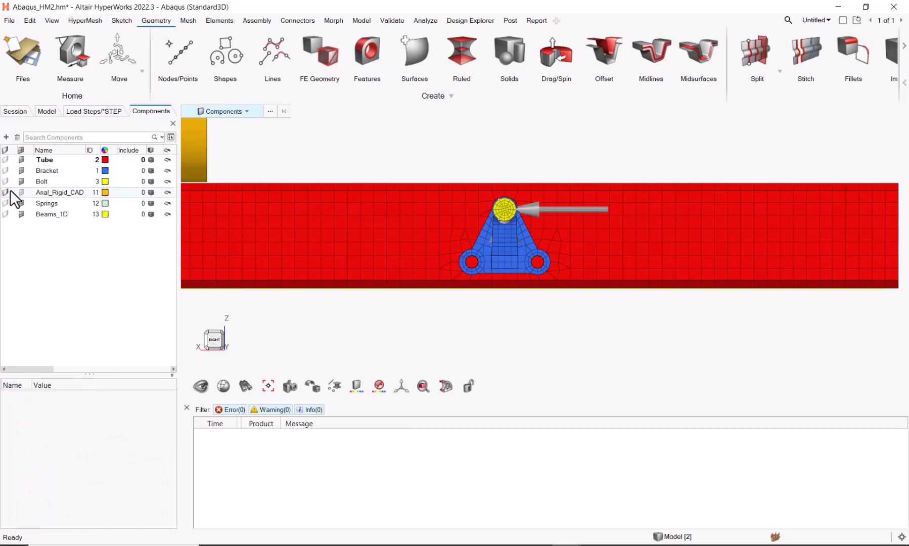
pyautogui.scroll(-3, 305, 160)
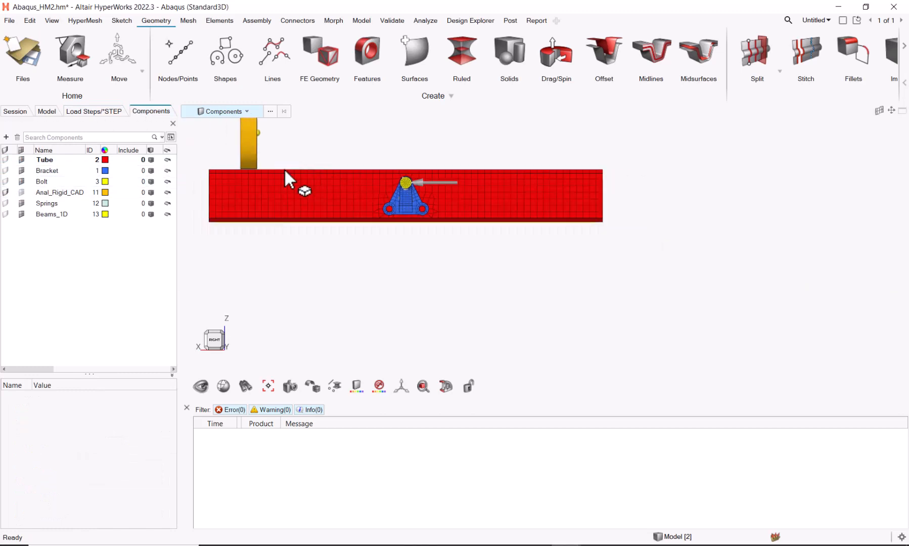
pyautogui.moveTo(279, 288); pyautogui.dragTo(505, 208, button='middle')
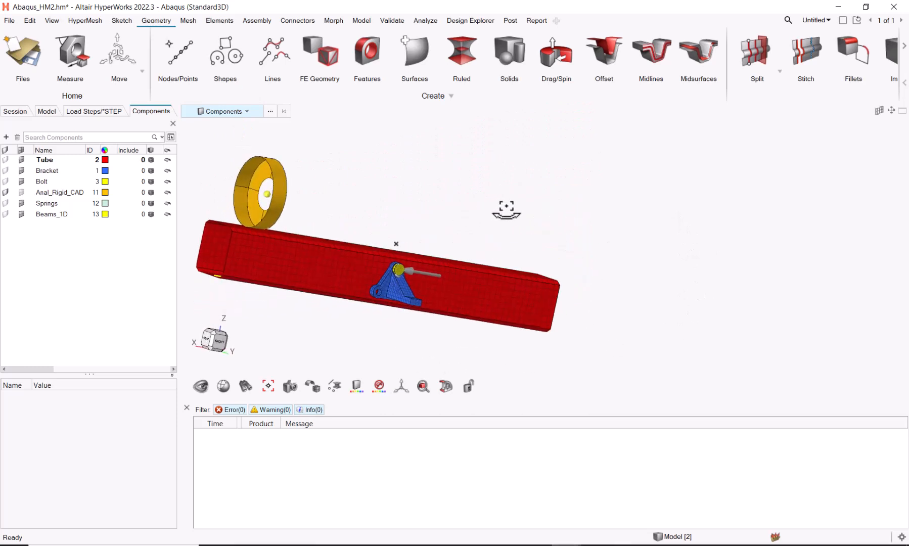
# Create a *BOUNDARY constraint and set its engineering type to Weighted Constraint.
pyautogui.click(426, 21)
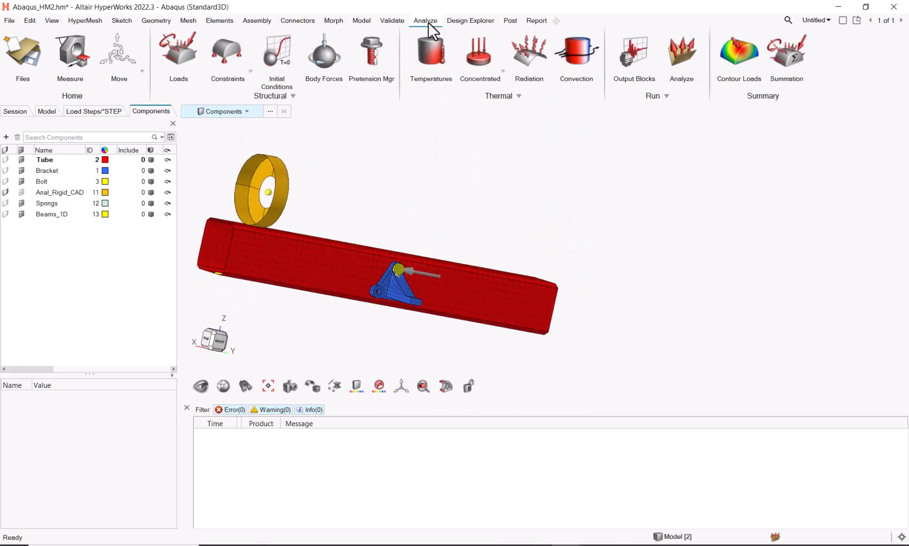
pyautogui.click(226, 50)
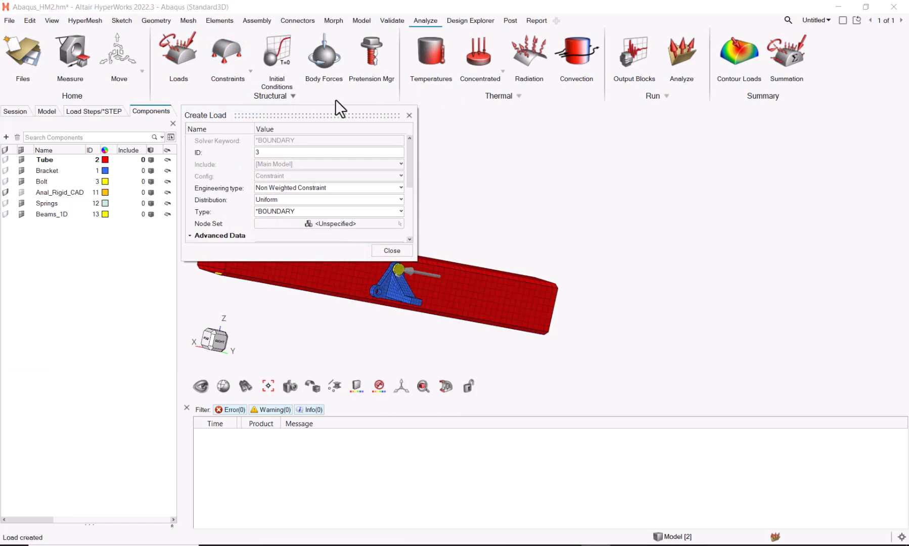
pyautogui.click(305, 189)
pyautogui.click(310, 206)
# Create a node set named Rigid for the constraint, containing the node at the centre of the rigid ring.
pyautogui.click(249, 223)
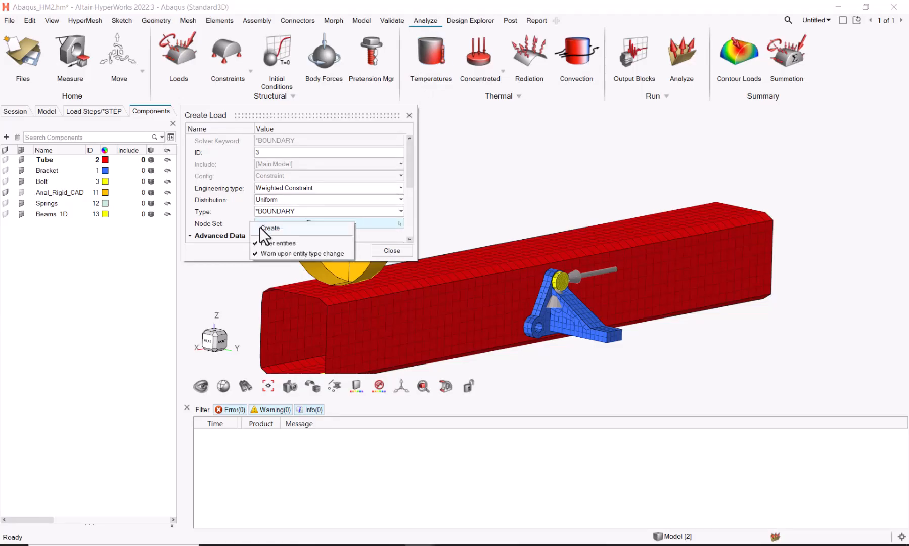
pyautogui.click(260, 227)
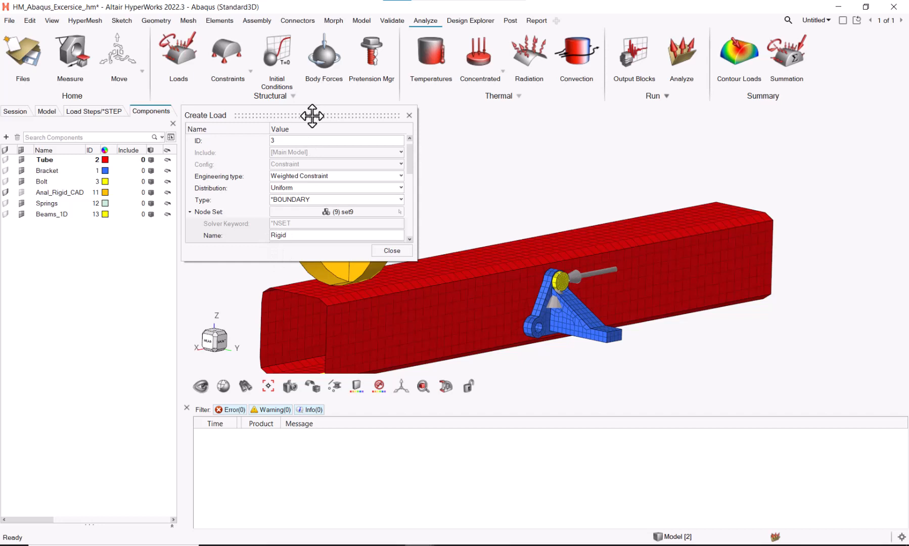
pyautogui.moveTo(314, 113); pyautogui.dragTo(172, 115)
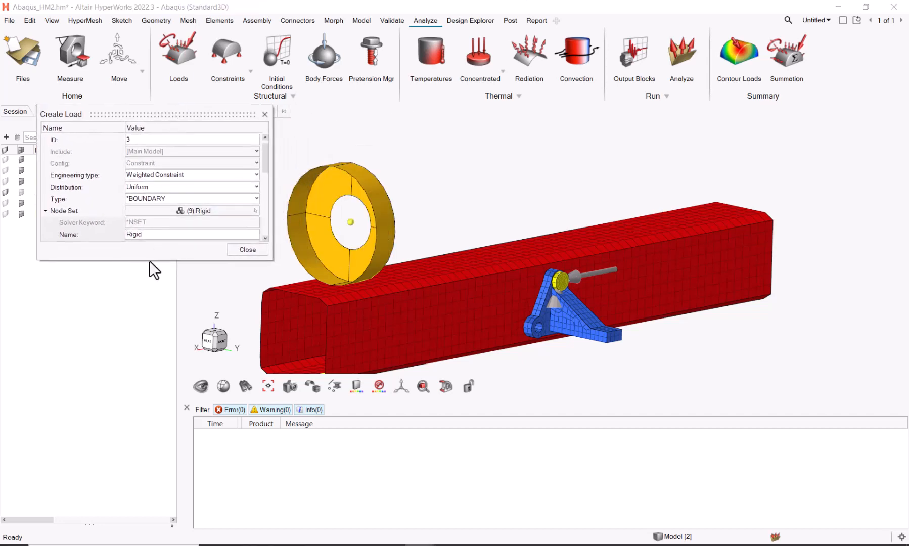
pyautogui.moveTo(147, 268); pyautogui.dragTo(147, 388)
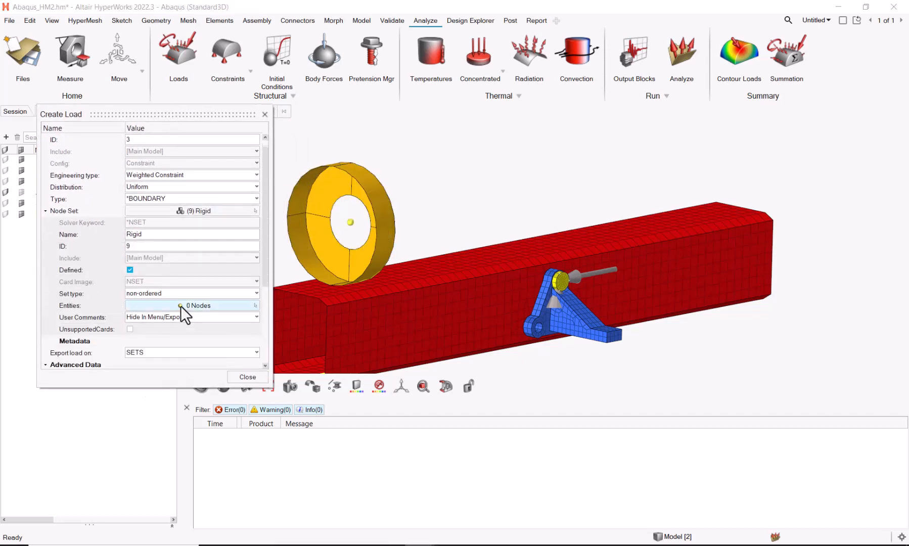
pyautogui.click(180, 306)
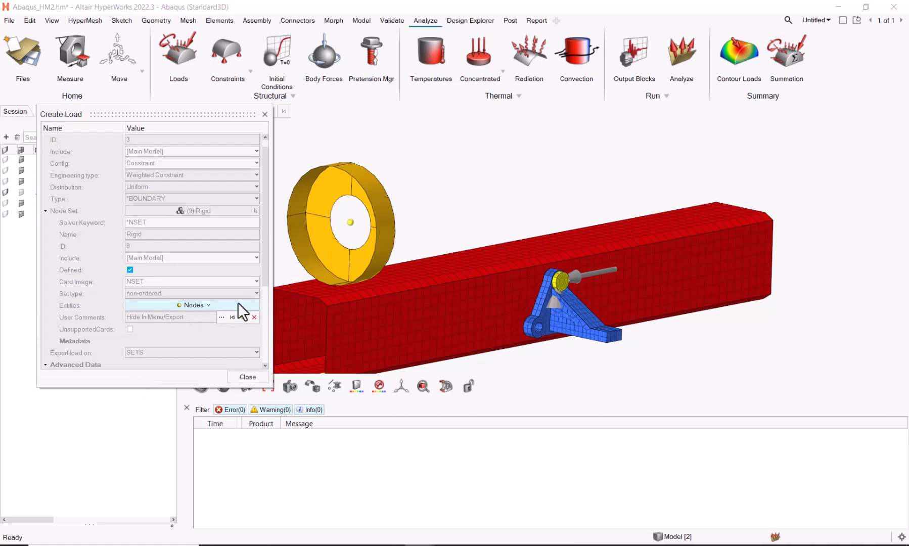
pyautogui.click(350, 222)
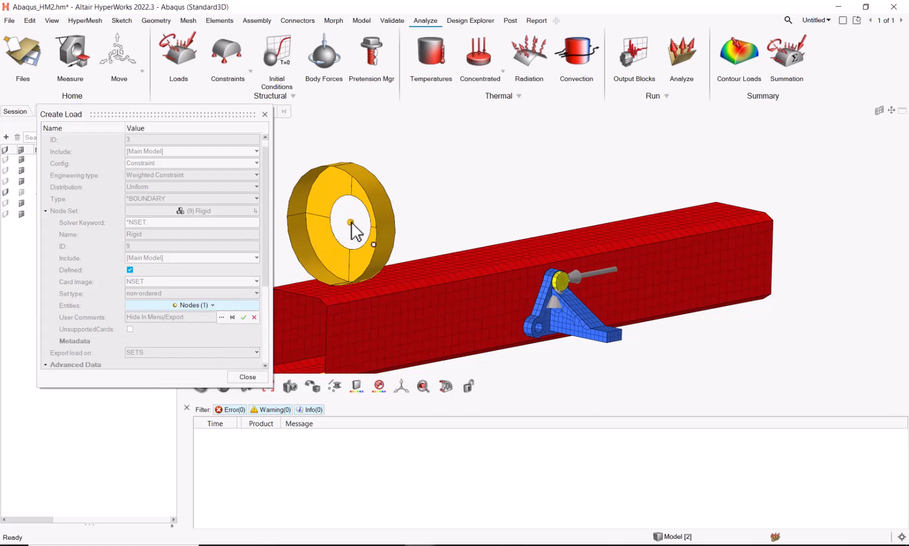
pyautogui.click(243, 318)
# Enable DOF1 of the rigid's constraint with a value of 5.0 and finish the constraint.
pyautogui.scroll(-3, 208, 300)
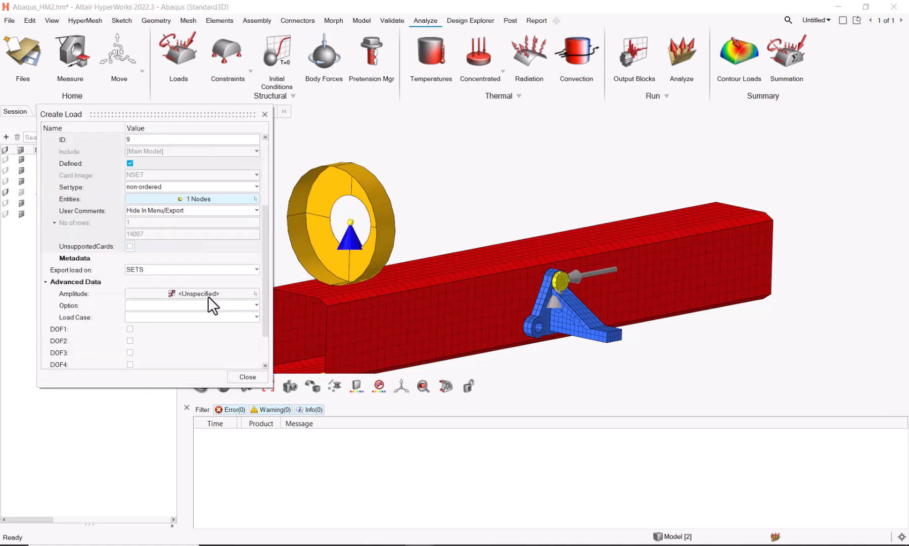
pyautogui.click(130, 281)
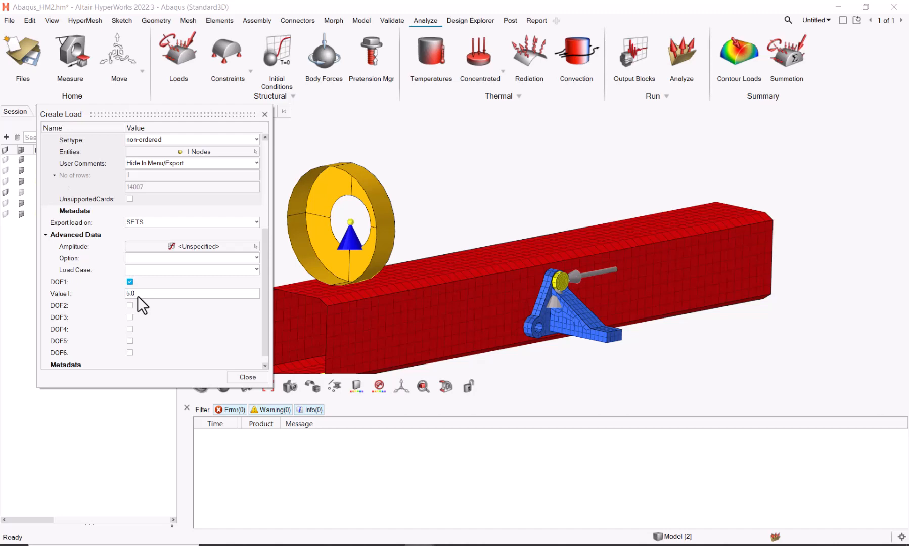
pyautogui.click(234, 375)
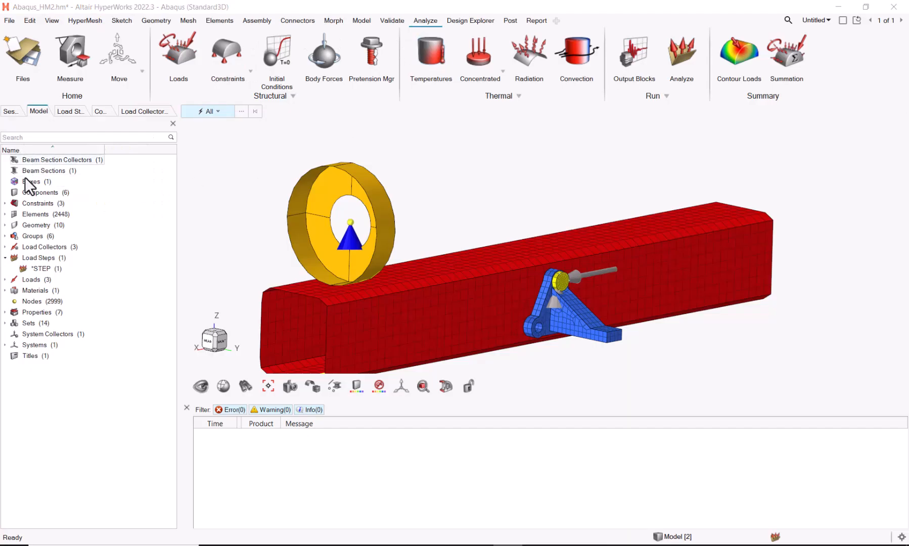
# Change the engineering type of the Pretension_Node boundary constraint to Non Weighted Constraint.
pyautogui.click(6, 280)
pyautogui.doubleClick(35, 289)
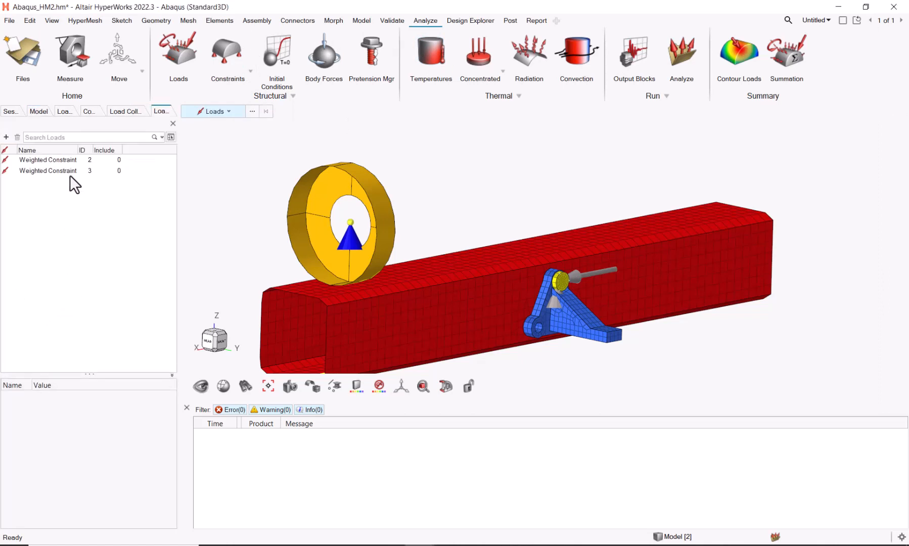
pyautogui.click(66, 171)
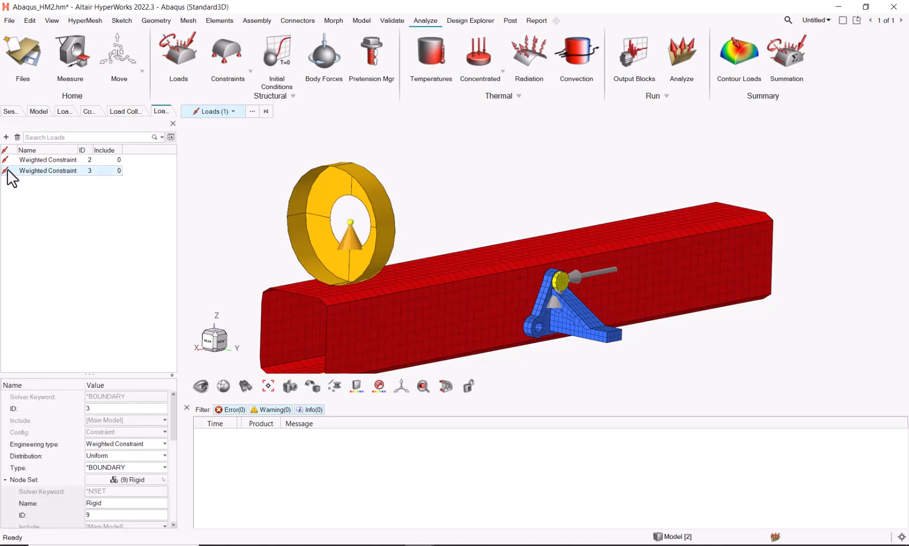
pyautogui.click(14, 159)
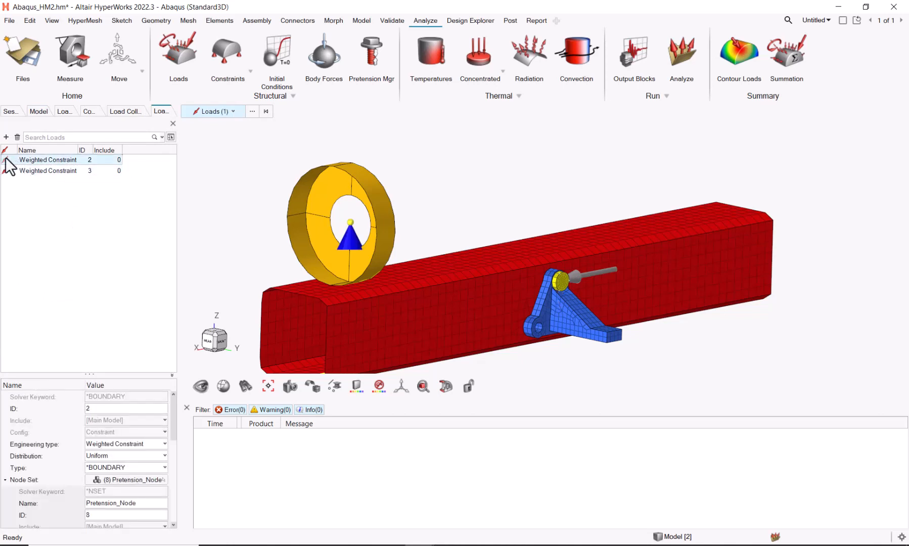
pyautogui.moveTo(100, 373); pyautogui.dragTo(116, 272)
pyautogui.click(145, 339)
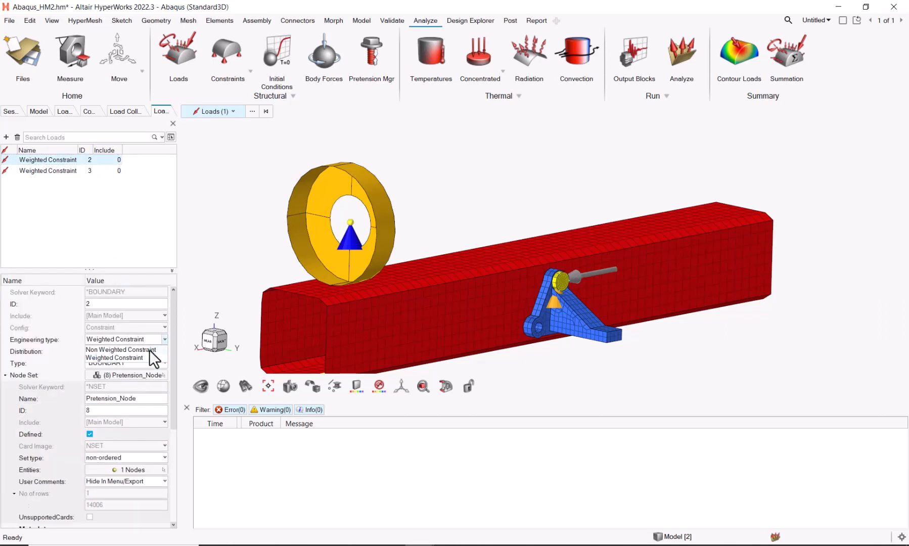
pyautogui.click(148, 350)
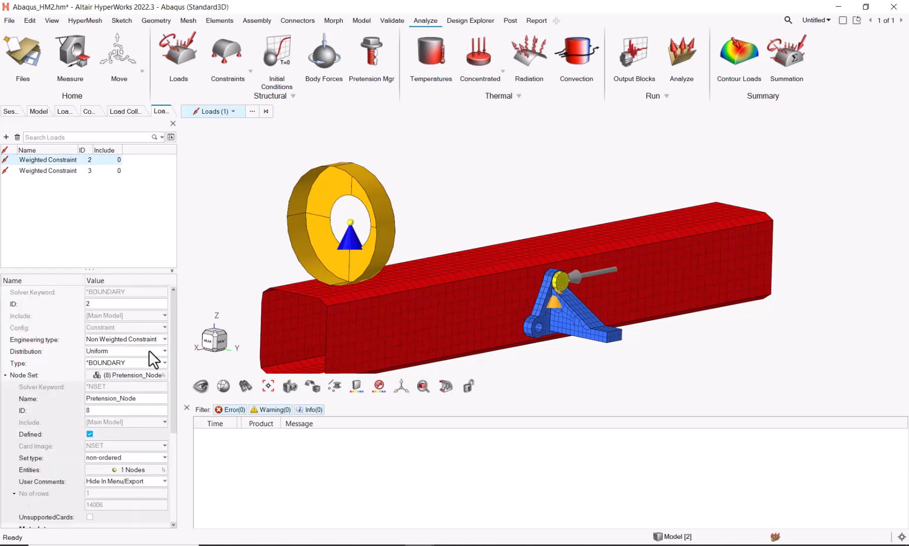
# Set the Pretension_Node constraint's option to FIXED and enable DOF1.
pyautogui.moveTo(155, 270); pyautogui.dragTo(156, 220)
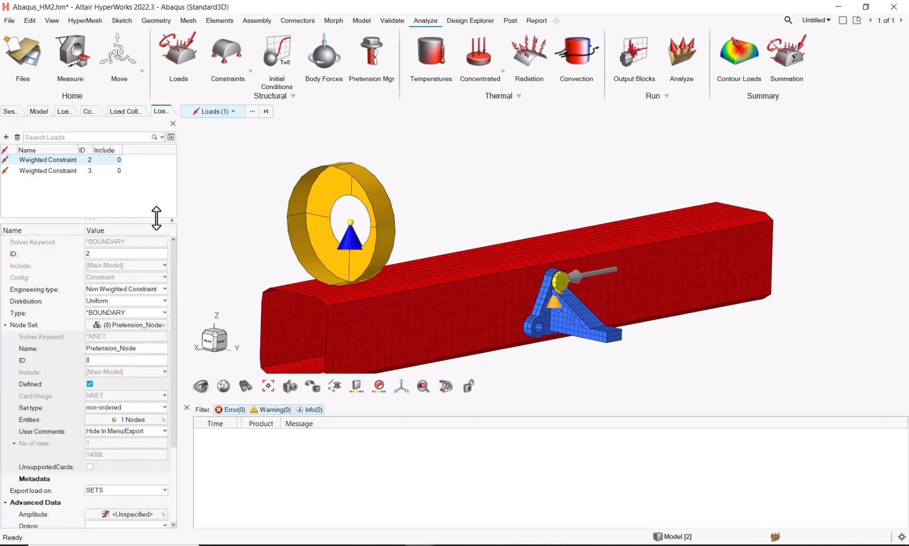
pyautogui.click(5, 325)
pyautogui.click(137, 372)
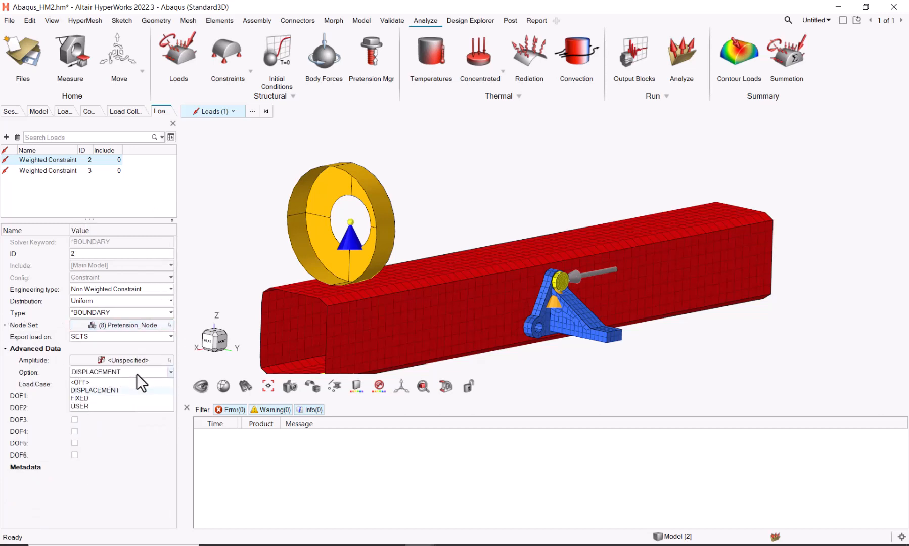
pyautogui.click(123, 397)
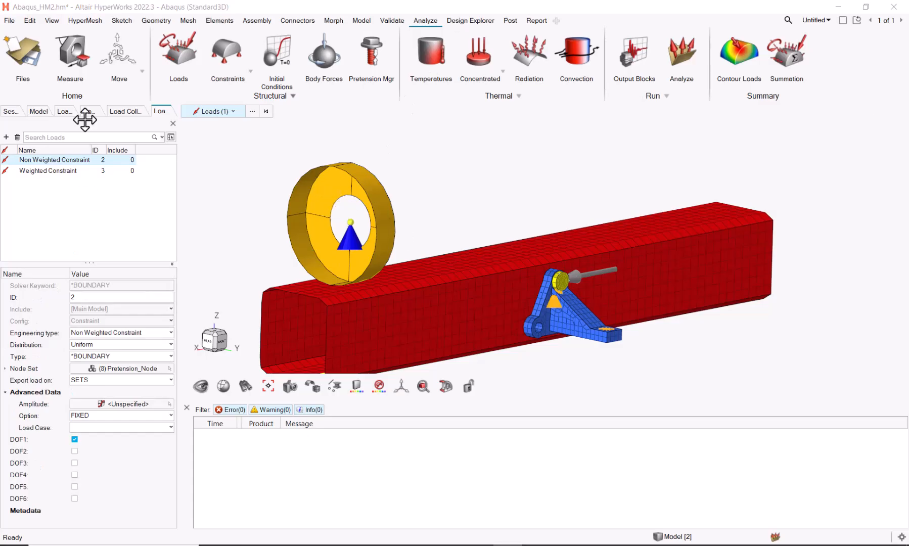
# Create a group named controls1 for the Pretension load step, using the CONTROLS card image.
pyautogui.click(65, 112)
pyautogui.click(40, 160)
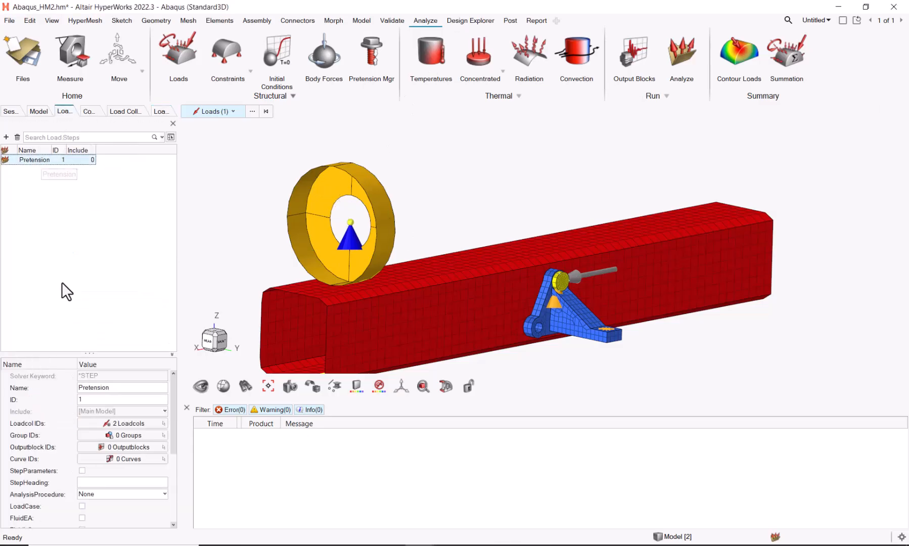
pyautogui.moveTo(90, 351); pyautogui.dragTo(91, 264)
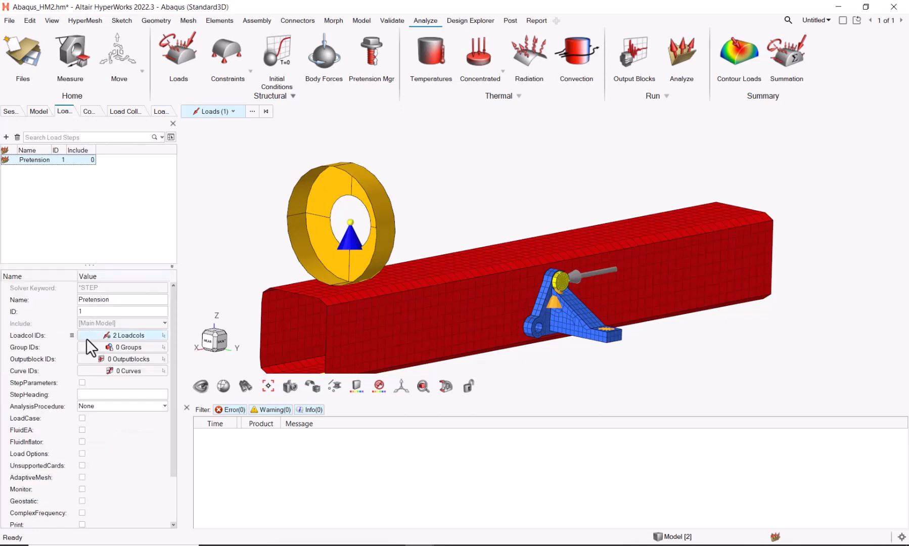
pyautogui.rightClick(75, 348)
pyautogui.click(94, 354)
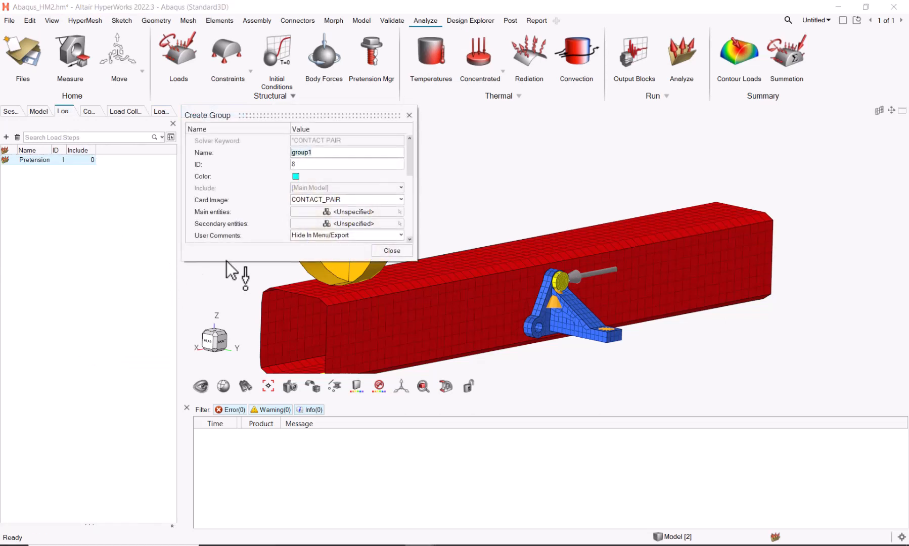
pyautogui.write('controls1')
pyautogui.click(380, 200)
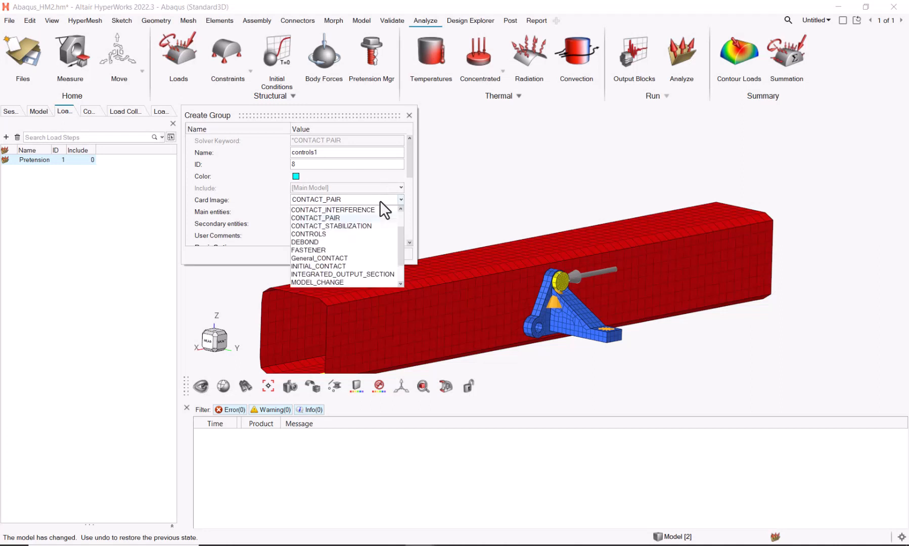
pyautogui.click(321, 231)
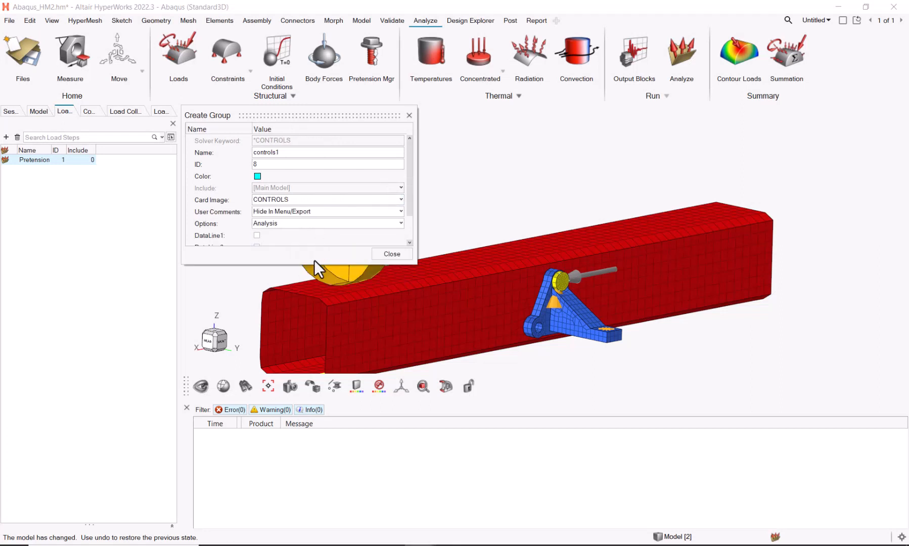
pyautogui.moveTo(314, 262); pyautogui.dragTo(302, 360)
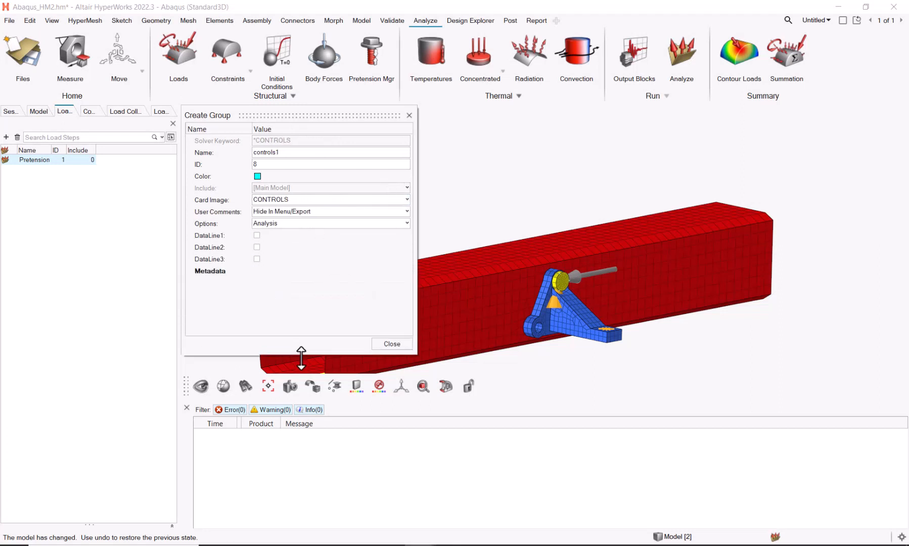
# Set controls1 to Parameters with value TIME INCREMENTATION, and enable DataLine1 with I_O of 10.
pyautogui.click(346, 224)
pyautogui.click(299, 241)
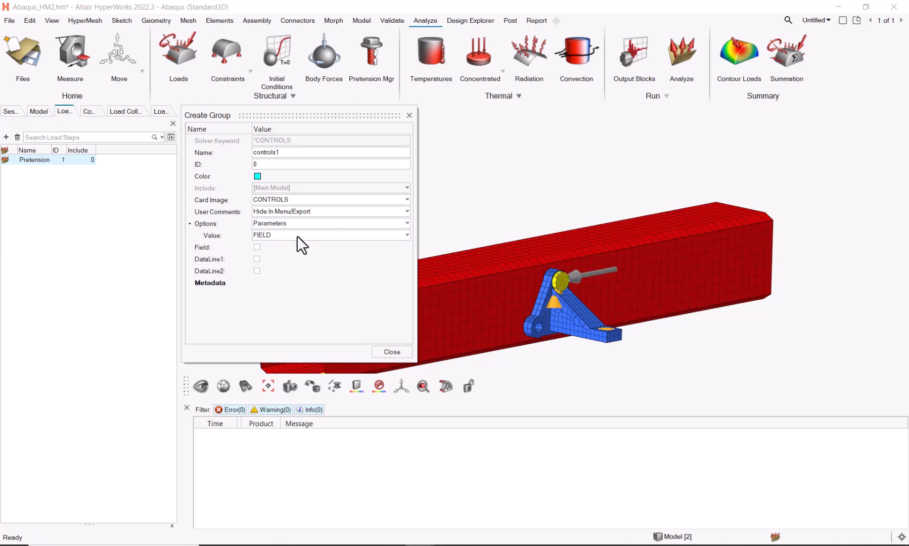
pyautogui.click(297, 235)
pyautogui.click(293, 269)
pyautogui.click(256, 247)
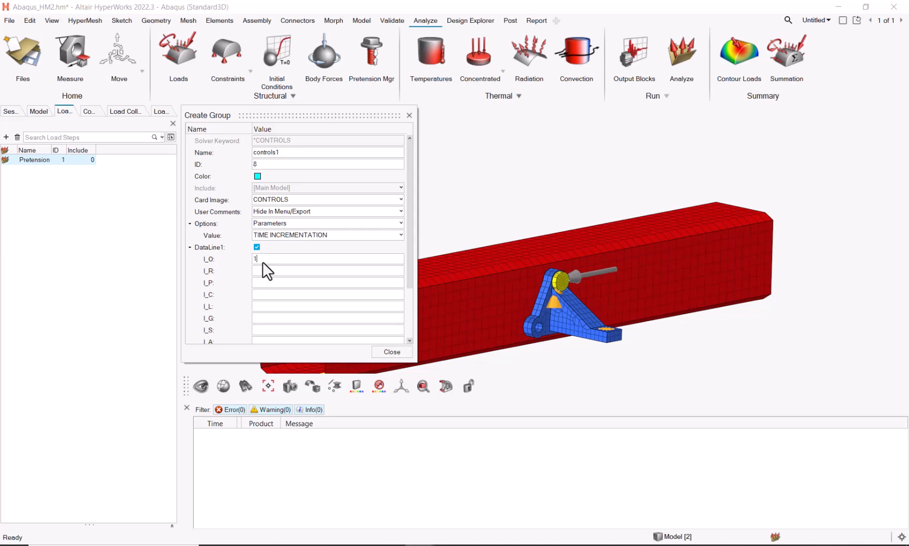
pyautogui.click(405, 352)
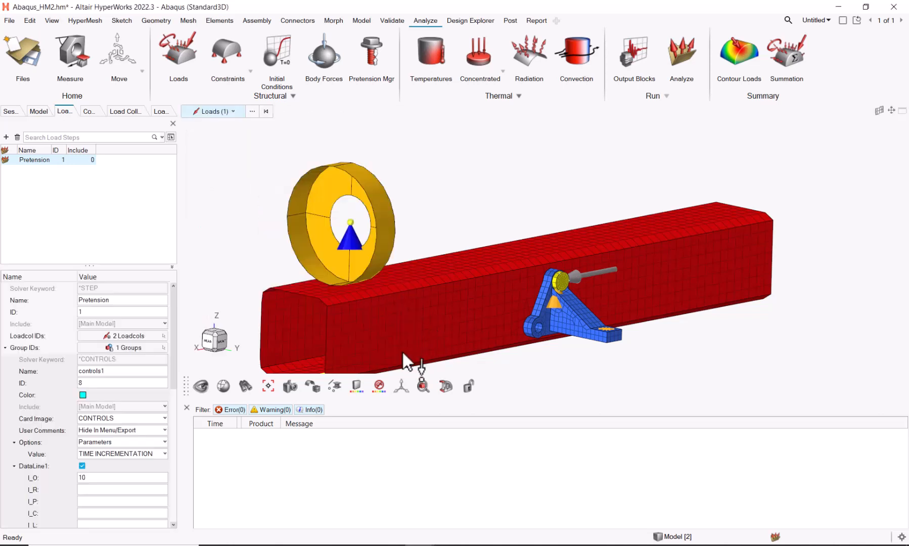
# Create an output block named OUTPUT for the Pretension load step.
pyautogui.click(6, 347)
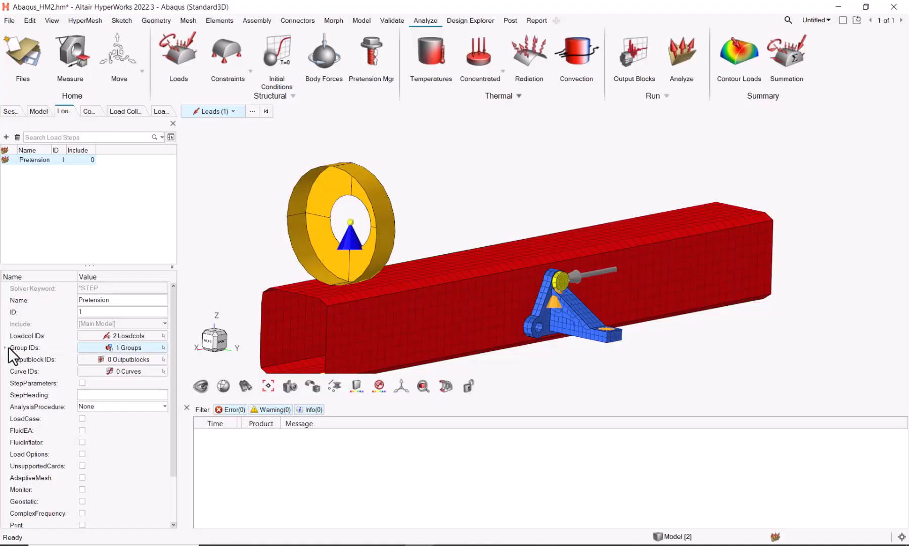
pyautogui.rightClick(70, 360)
pyautogui.click(101, 366)
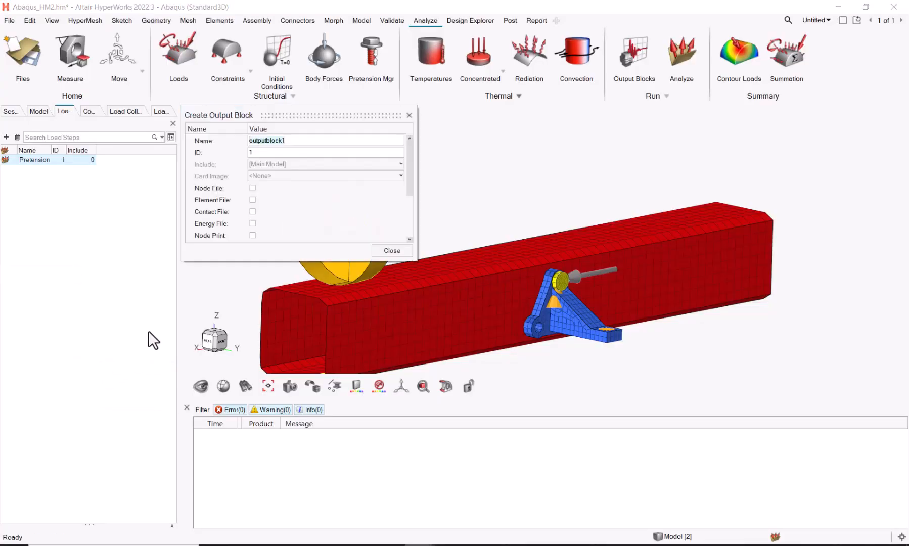
pyautogui.write('OU')
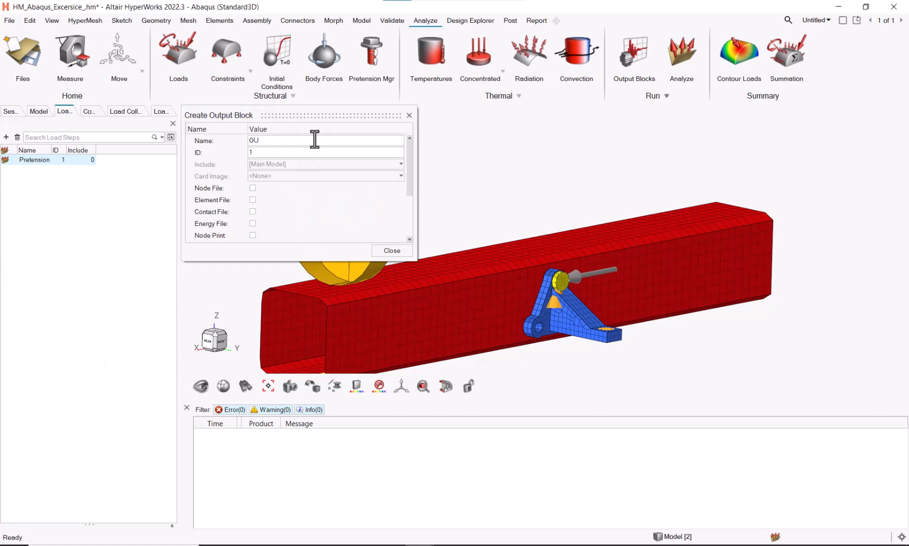
pyautogui.write('TPUT')
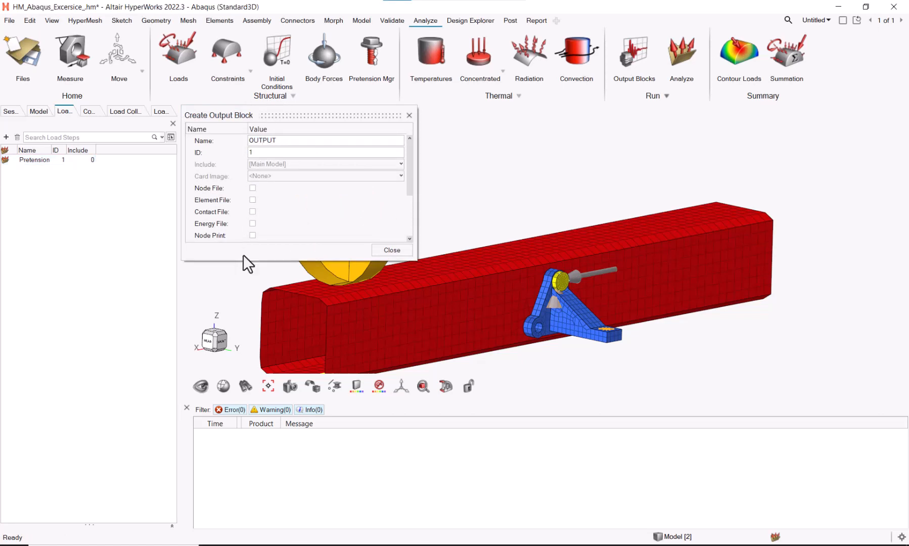
pyautogui.moveTo(244, 261); pyautogui.dragTo(245, 357)
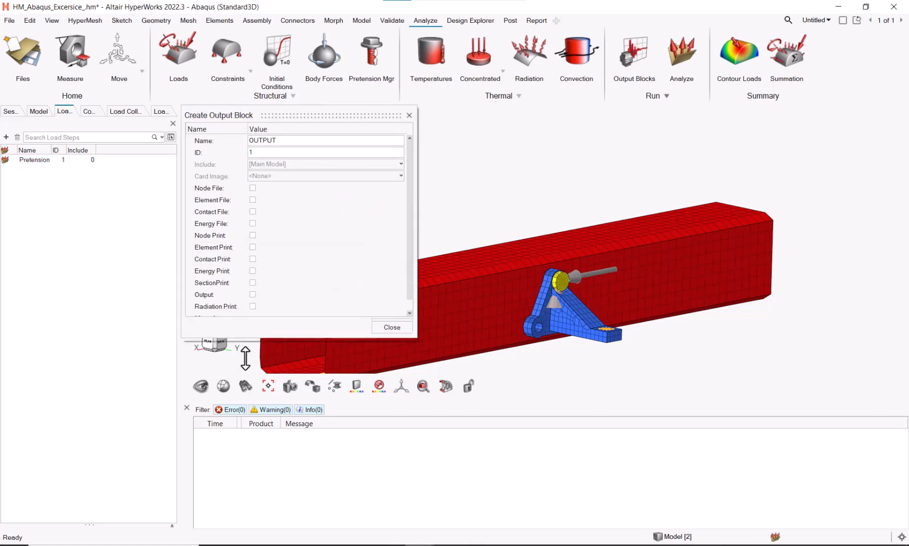
# Enable FIELD output in the block with a frequency of 1, and request the node output U,RF.
pyautogui.click(251, 295)
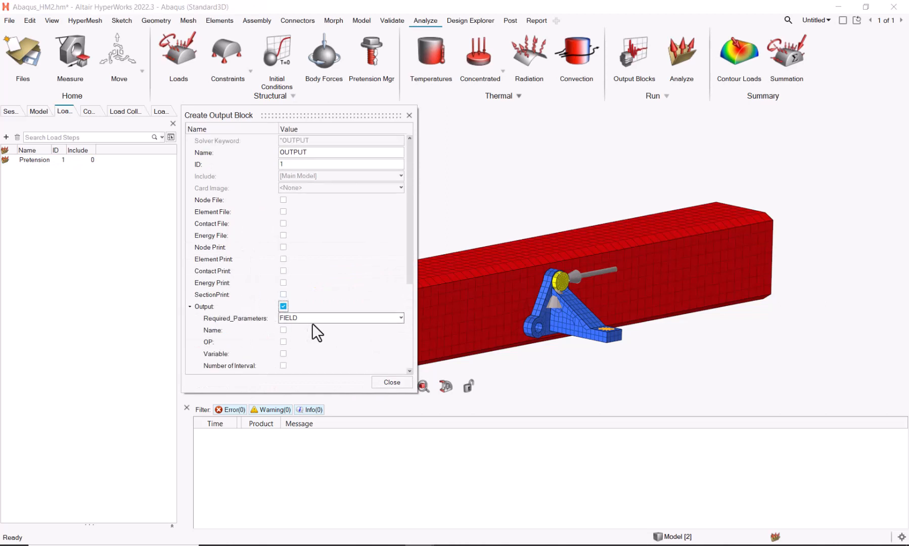
pyautogui.scroll(-2, 323, 337)
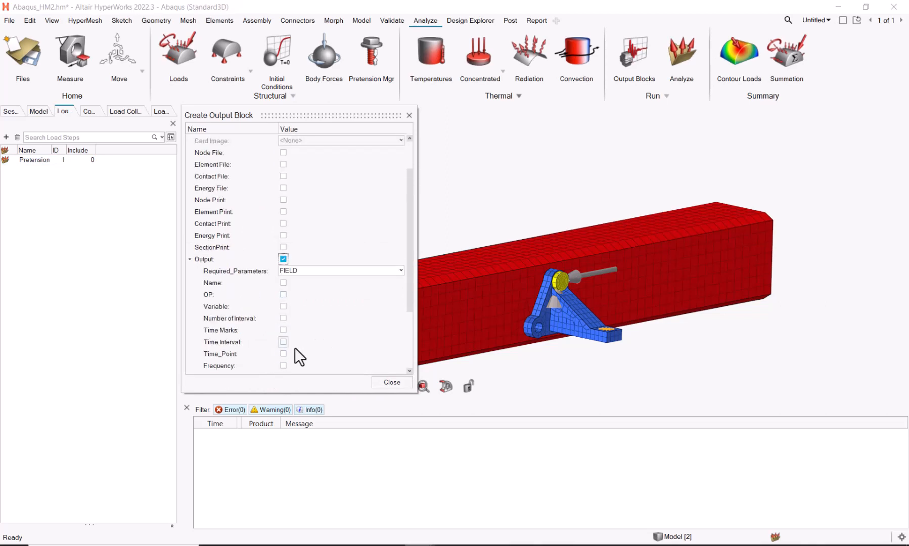
pyautogui.click(283, 364)
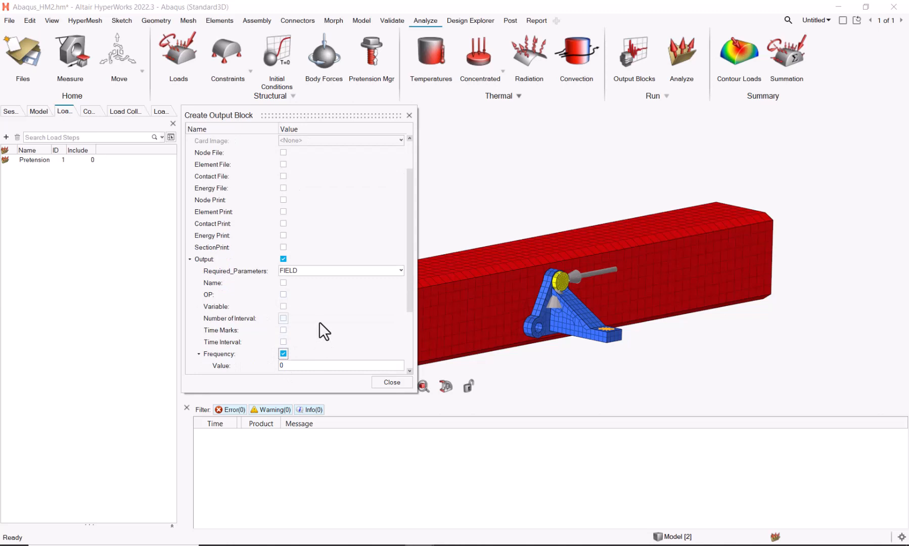
pyautogui.scroll(-4, 319, 319)
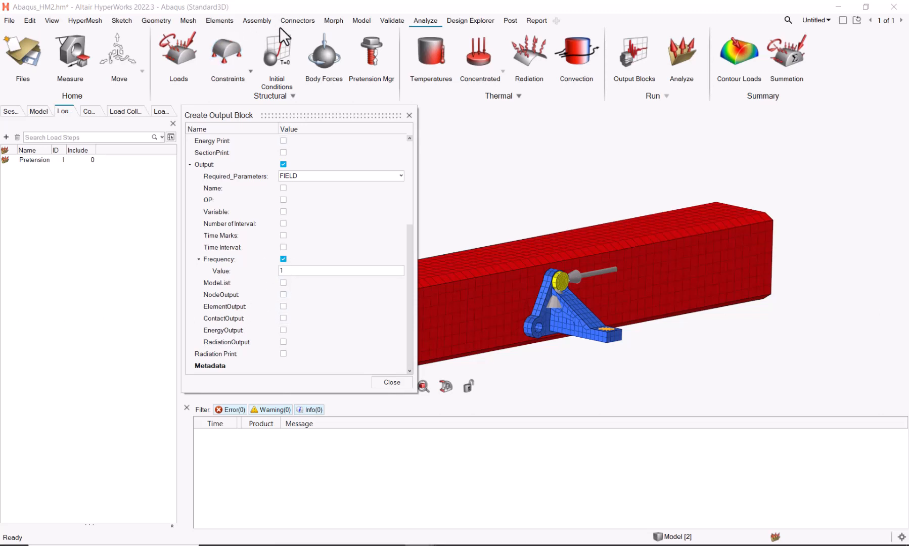
pyautogui.click(282, 294)
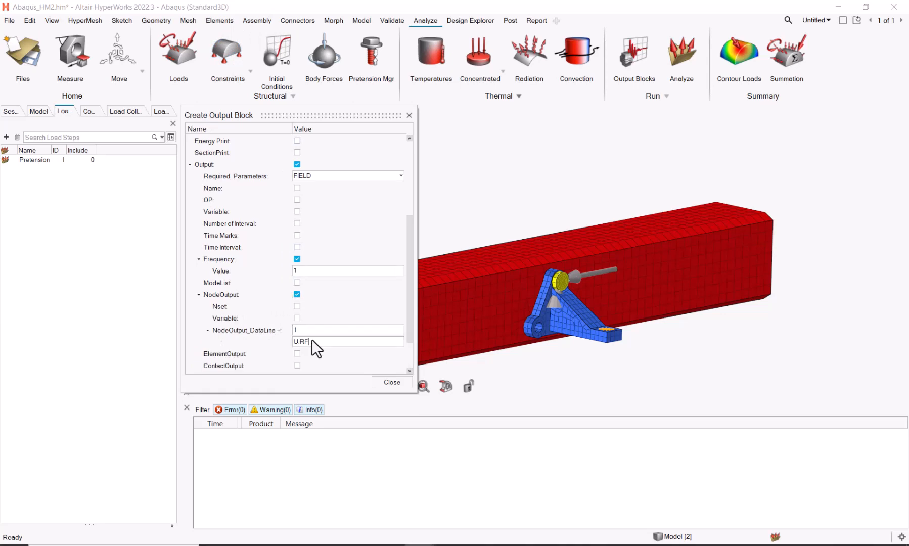
# Enable element output at the INTEGRATION POINTS position with its variable data line, and save the model.
pyautogui.moveTo(347, 392); pyautogui.dragTo(339, 504)
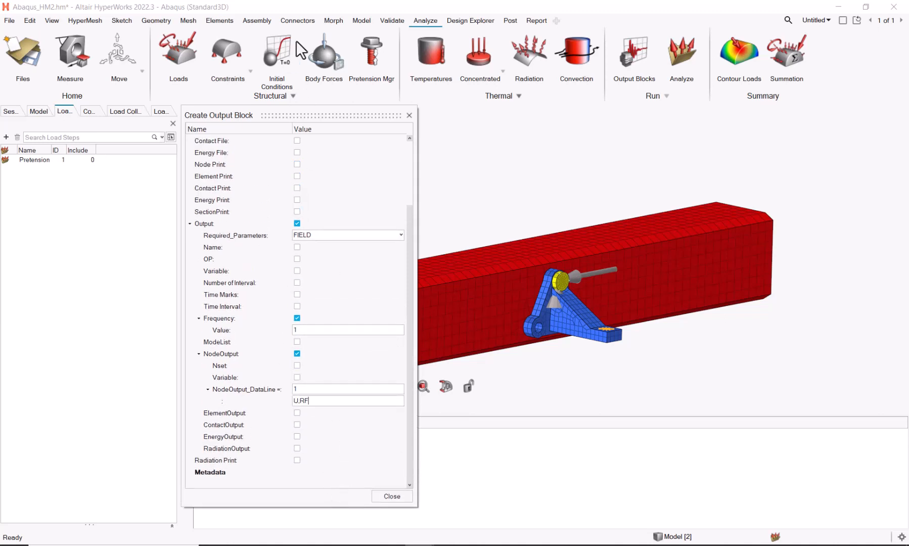
pyautogui.click(297, 412)
pyautogui.scroll(-1, 308, 393)
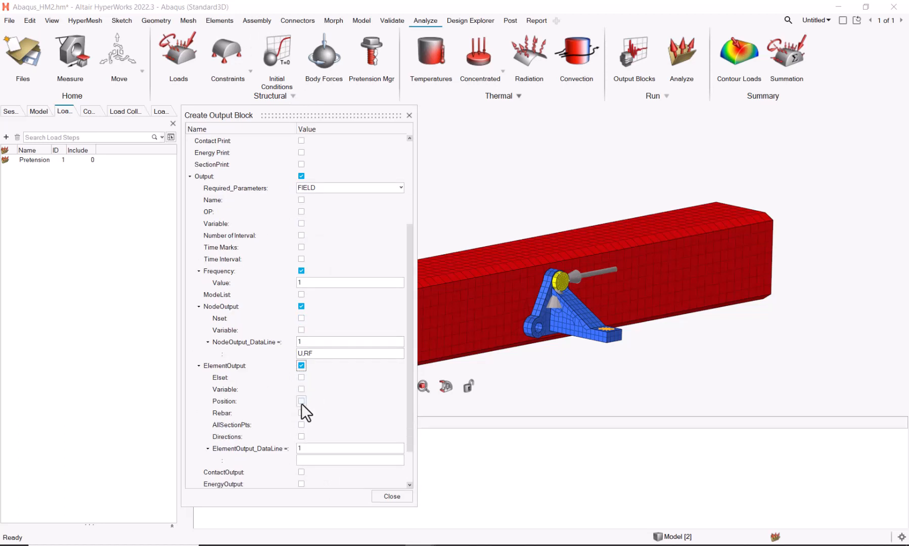
pyautogui.click(301, 402)
pyautogui.scroll(-1, 336, 388)
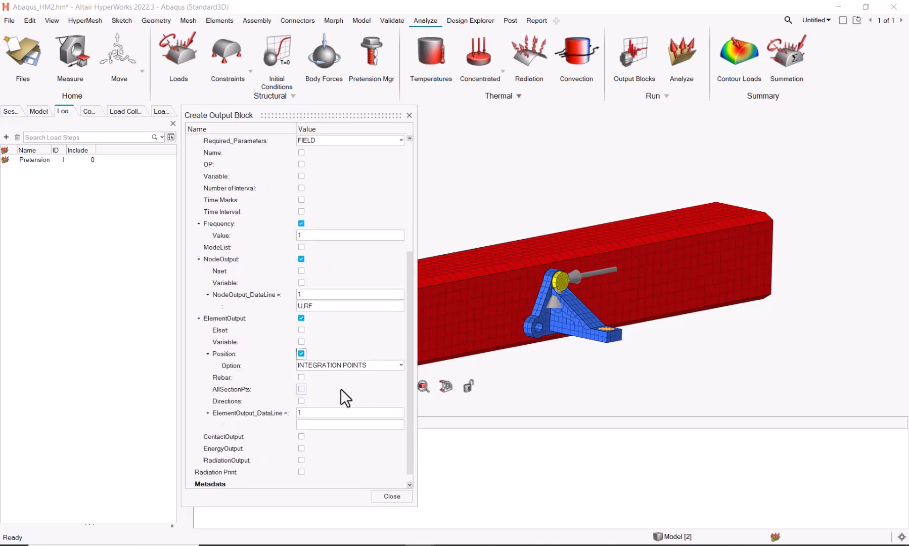
pyautogui.scroll(-1, 341, 388)
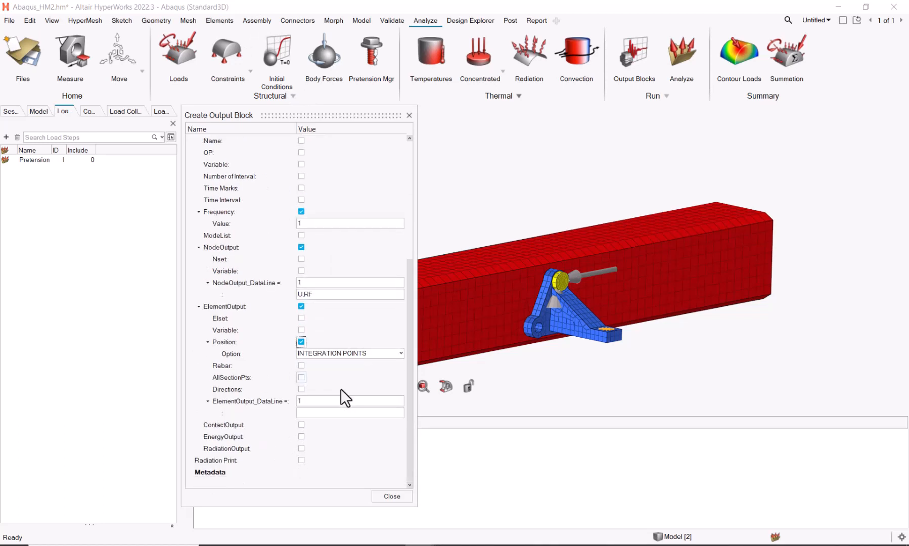
pyautogui.click(309, 414)
pyautogui.click(388, 496)
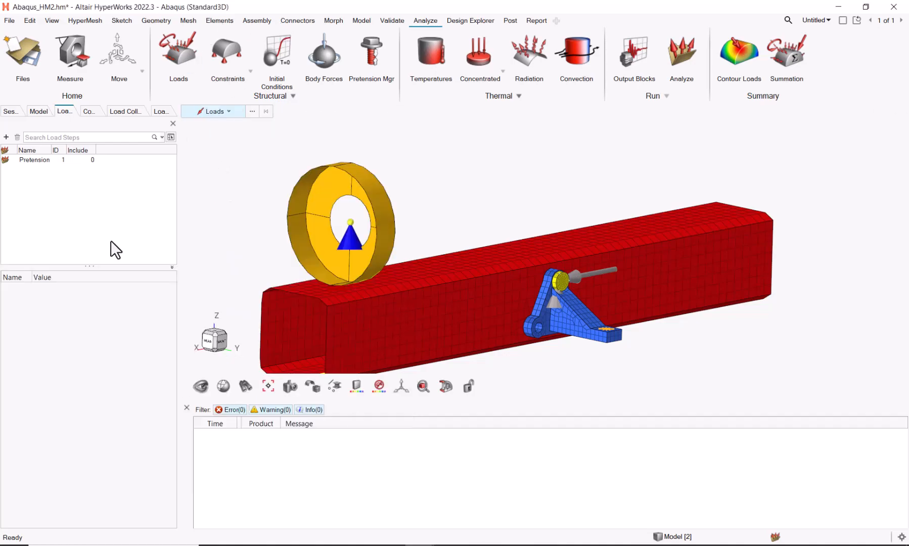
pyautogui.hotkey('ctrl', 's')
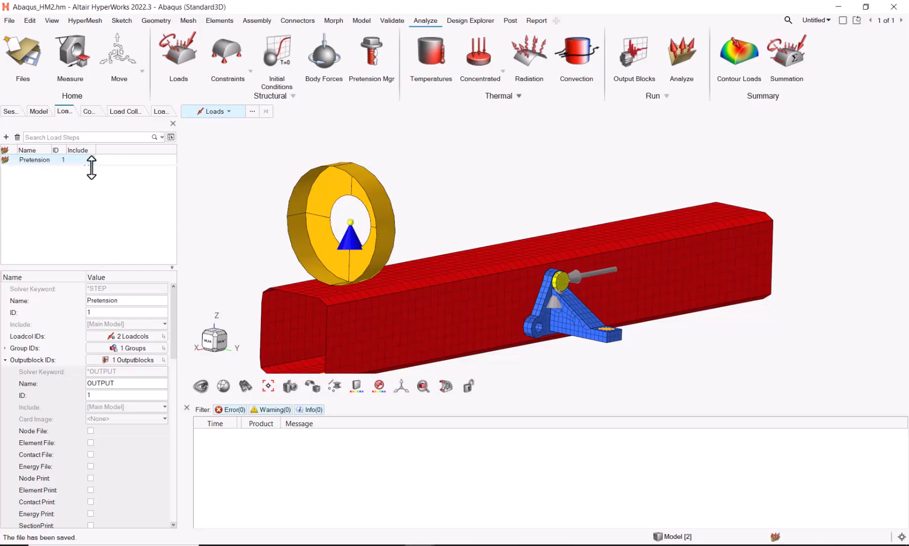
# Enable step parameters for the Pretension load step, with an increment value of 500 and Nlgeom set to YES.
pyautogui.moveTo(91, 168); pyautogui.dragTo(91, 169)
pyautogui.click(4, 262)
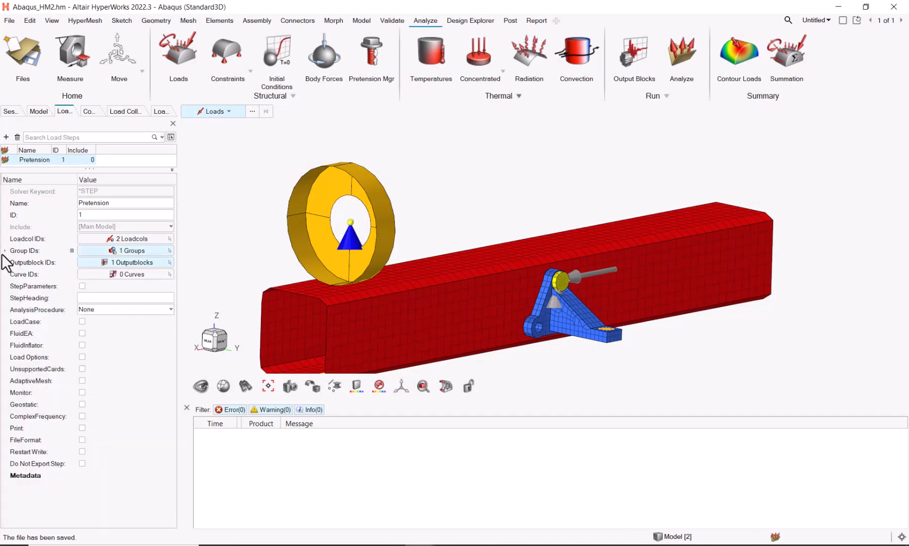
pyautogui.click(82, 286)
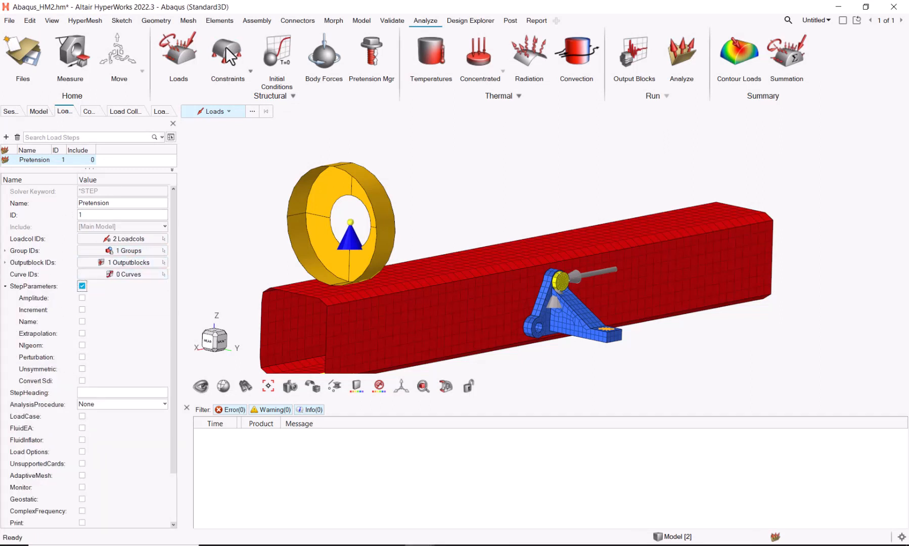
pyautogui.click(82, 309)
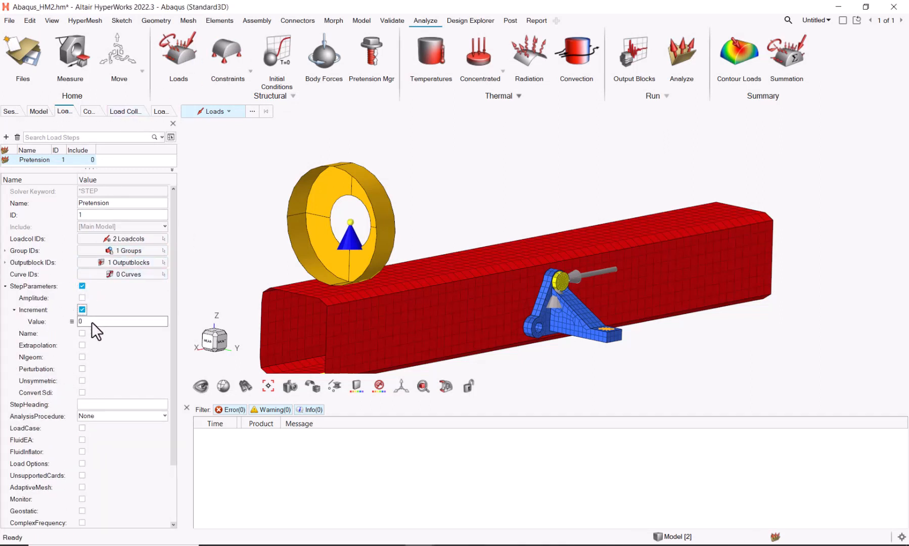
pyautogui.click(92, 322)
pyautogui.click(82, 357)
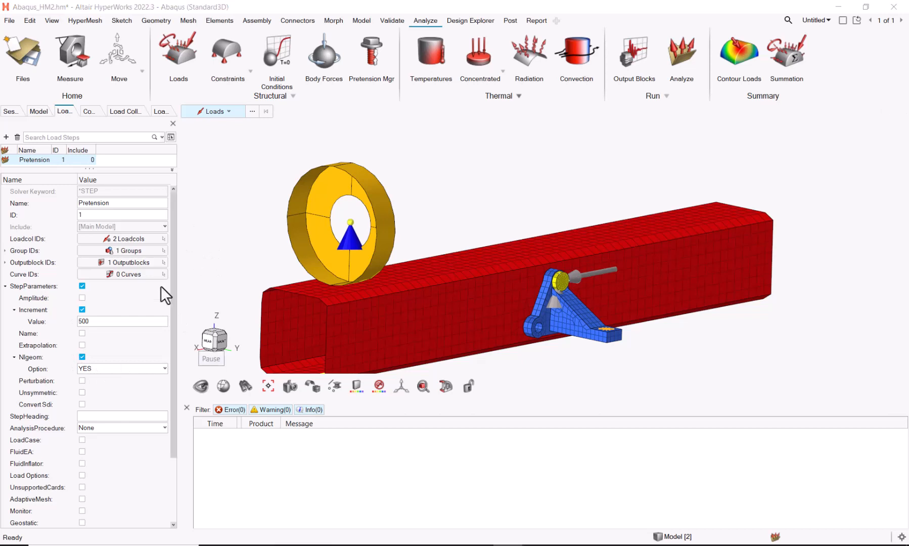
# Set the Pretension analysis procedure to Static and enable its dataline, entering initial increment 0.01, total period 1.0 and a maximum increment.
pyautogui.click(148, 427)
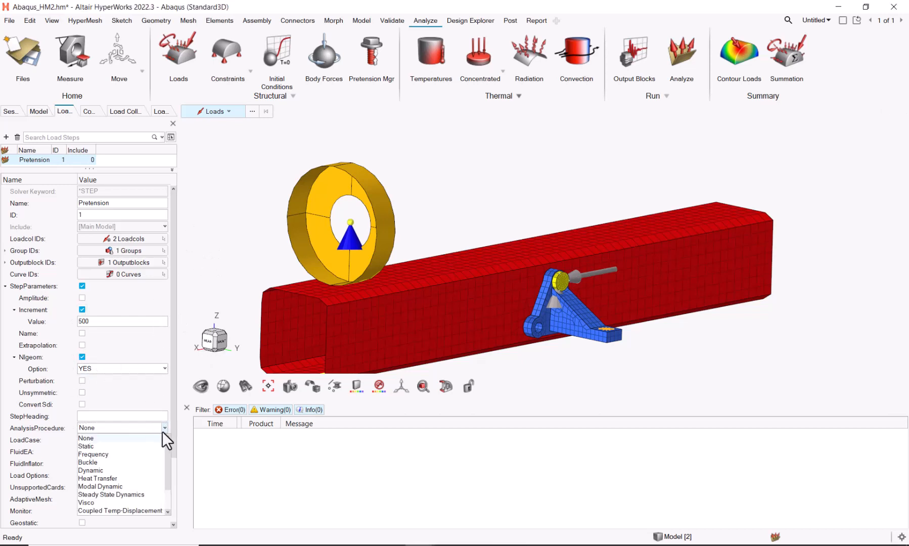
pyautogui.click(133, 448)
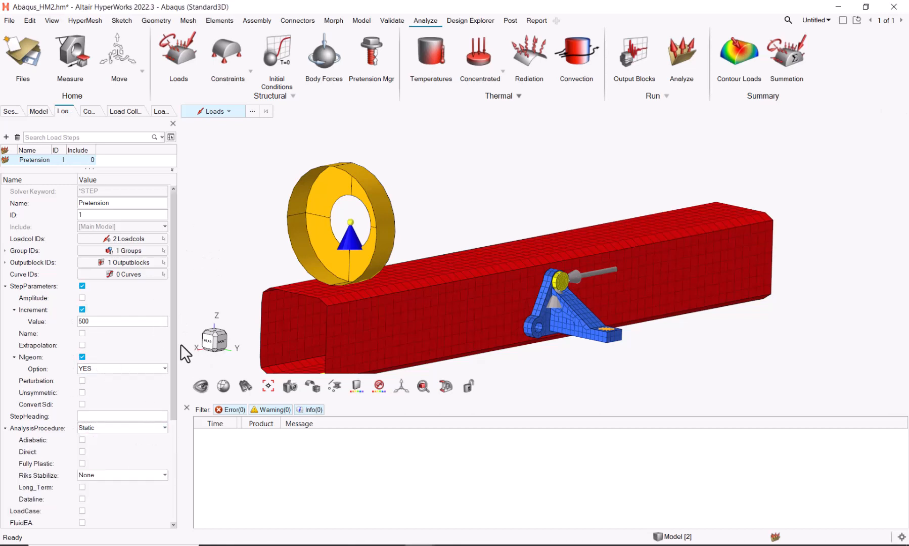
pyautogui.click(82, 499)
pyautogui.click(108, 464)
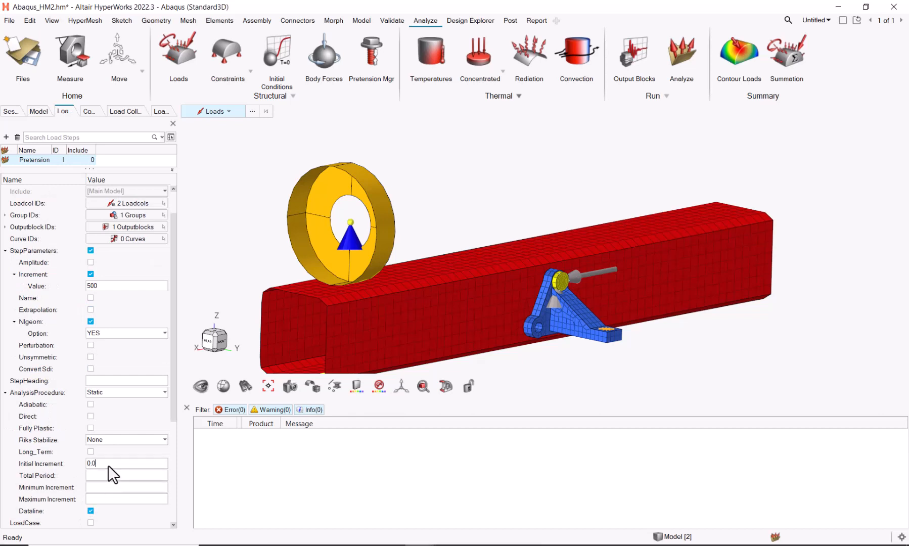
pyautogui.write('0.01')
pyautogui.click(105, 474)
pyautogui.write('1')
pyautogui.click(109, 500)
pyautogui.write('1')
pyautogui.write('.5')
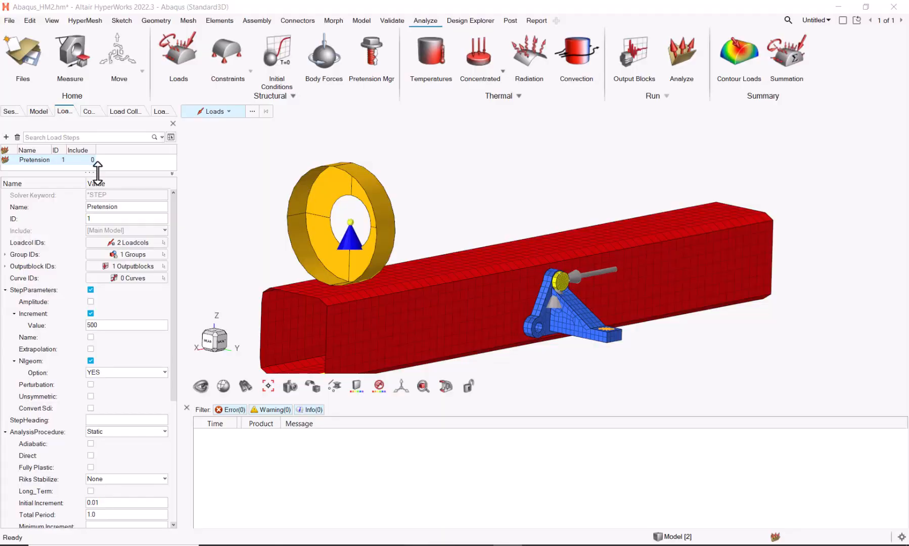
# Create a second load step named Load.
pyautogui.moveTo(98, 172); pyautogui.dragTo(112, 303)
pyautogui.rightClick(46, 212)
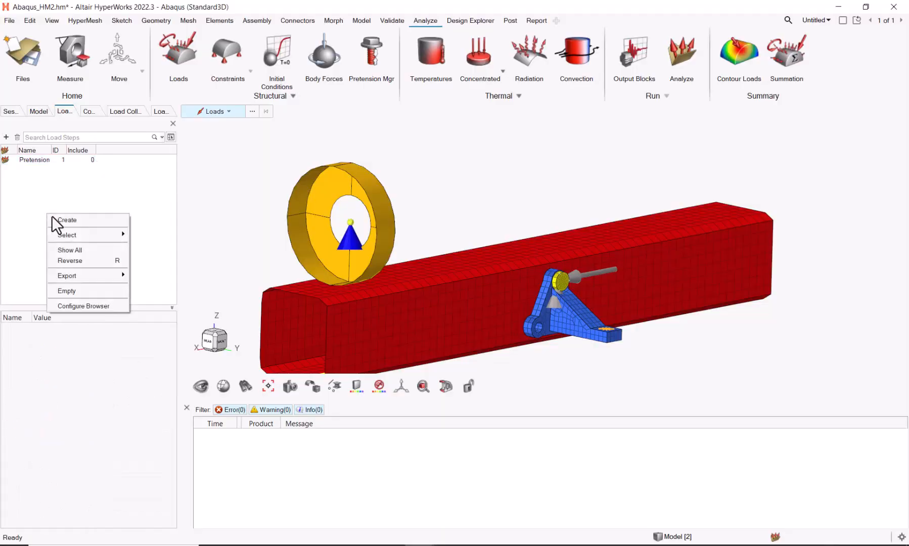
pyautogui.click(57, 219)
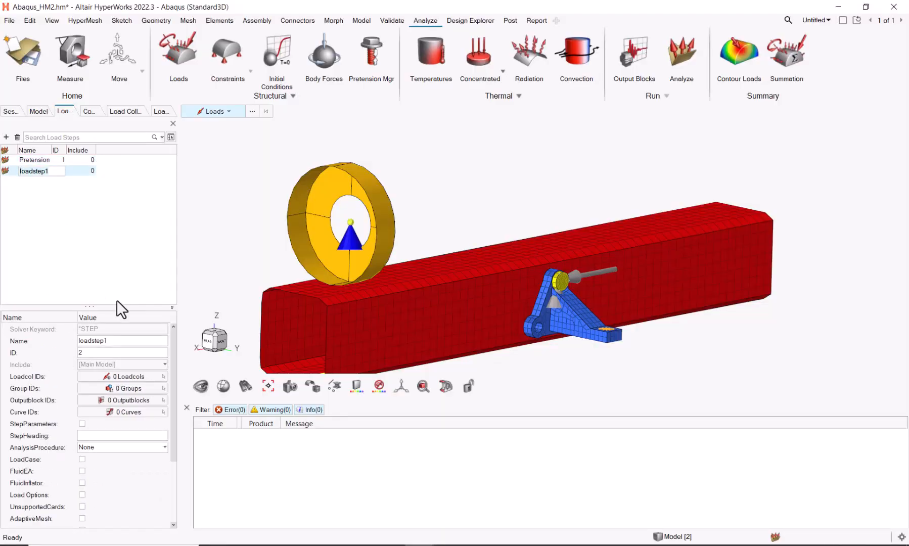
pyautogui.write('Load')
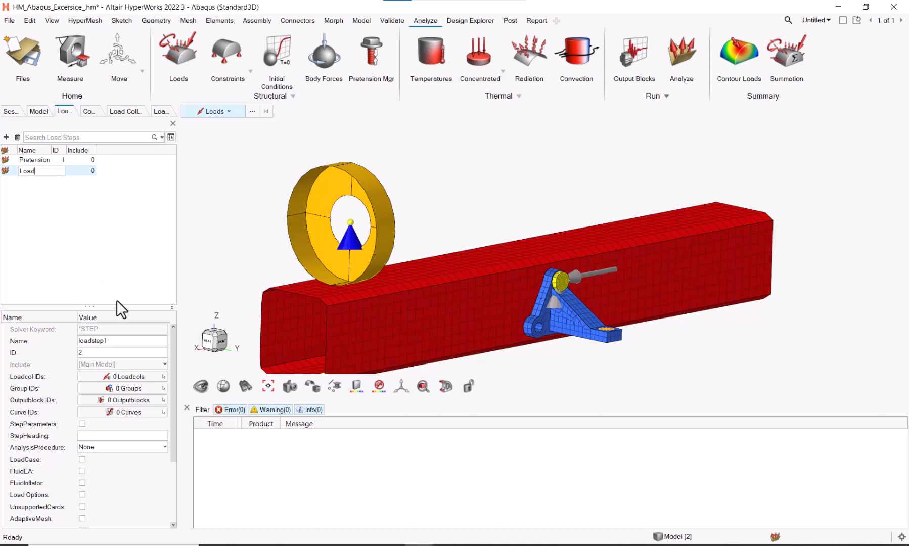
# Assign the existing Pretension_Fixed load collector to the Load step.
pyautogui.click(97, 373)
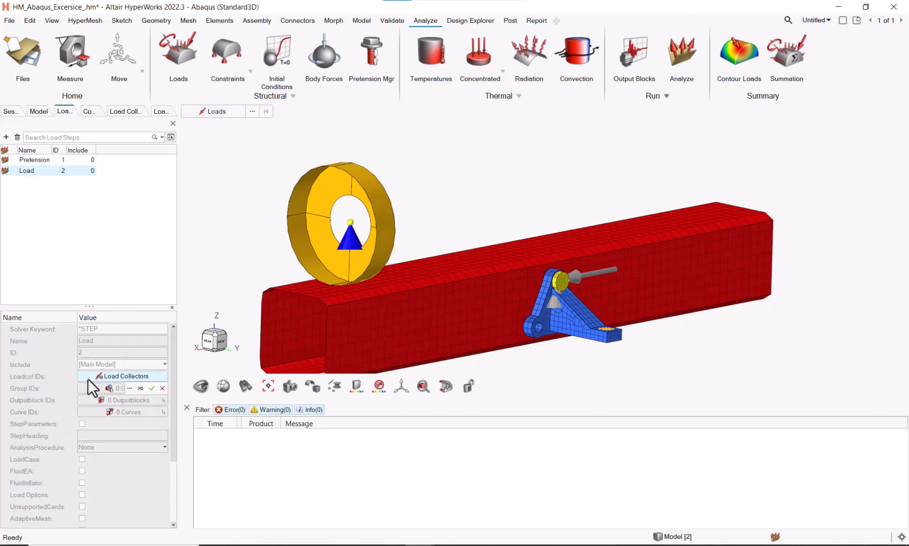
pyautogui.click(130, 388)
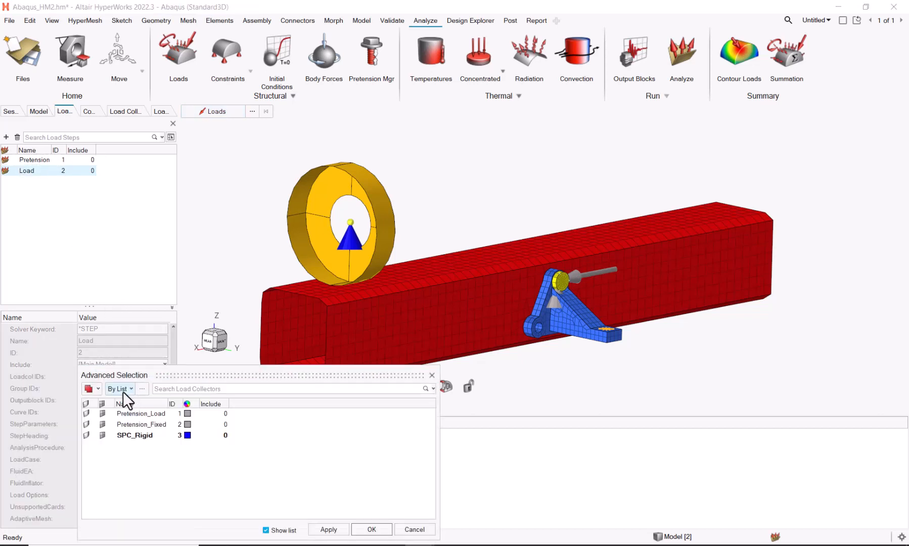
pyautogui.click(160, 427)
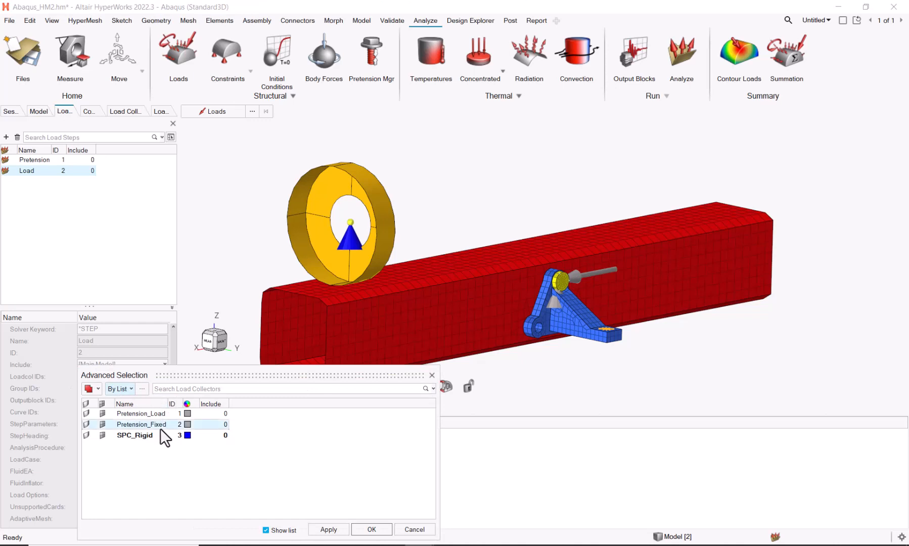
pyautogui.click(372, 529)
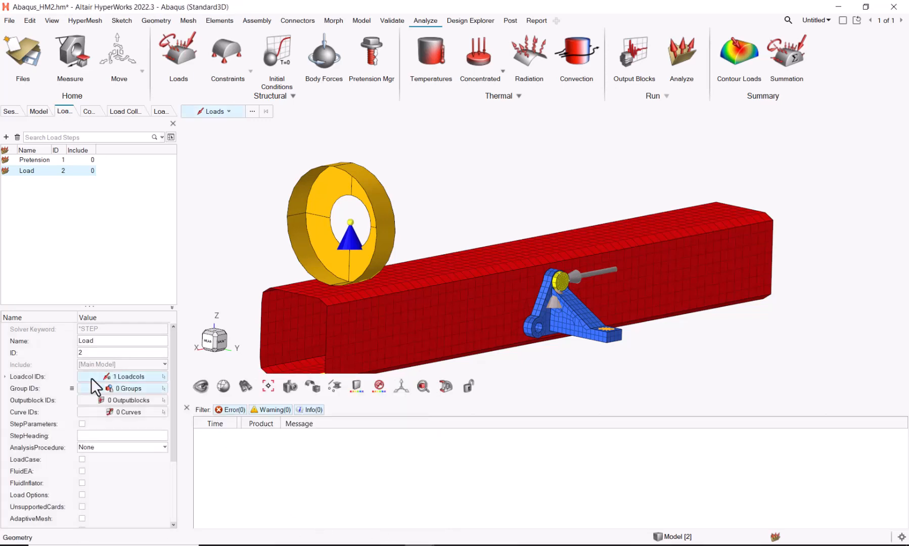
# Create an additional load collector named LOAD from the Load step's load collector references.
pyautogui.click(74, 377)
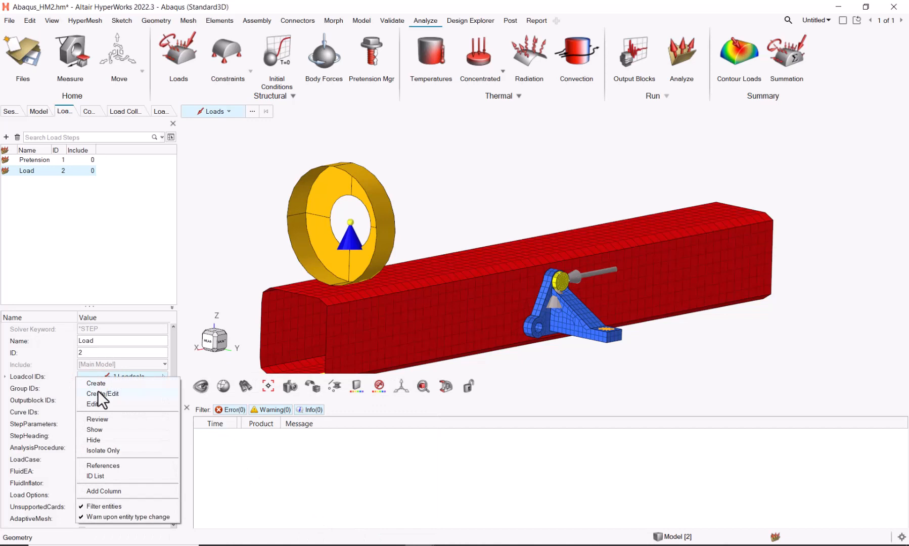
pyautogui.click(97, 390)
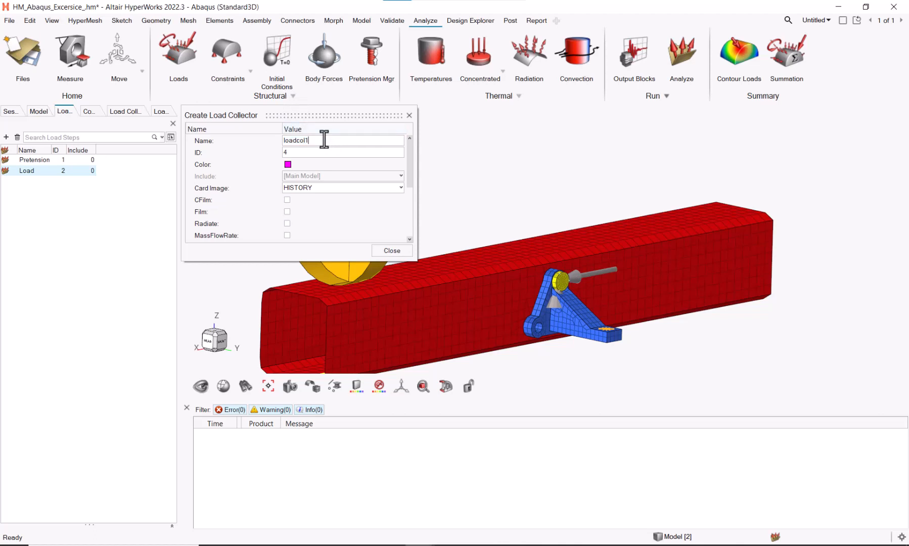
pyautogui.doubleClick(283, 142)
pyautogui.write('LOAD')
pyautogui.click(384, 250)
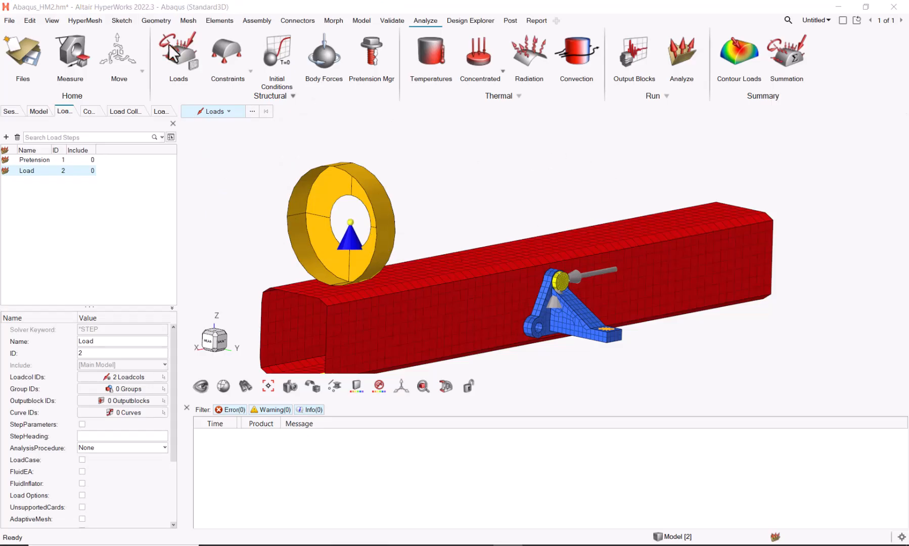
# Create a concentrated force load and give it a new node set named LOAD.
pyautogui.click(192, 38)
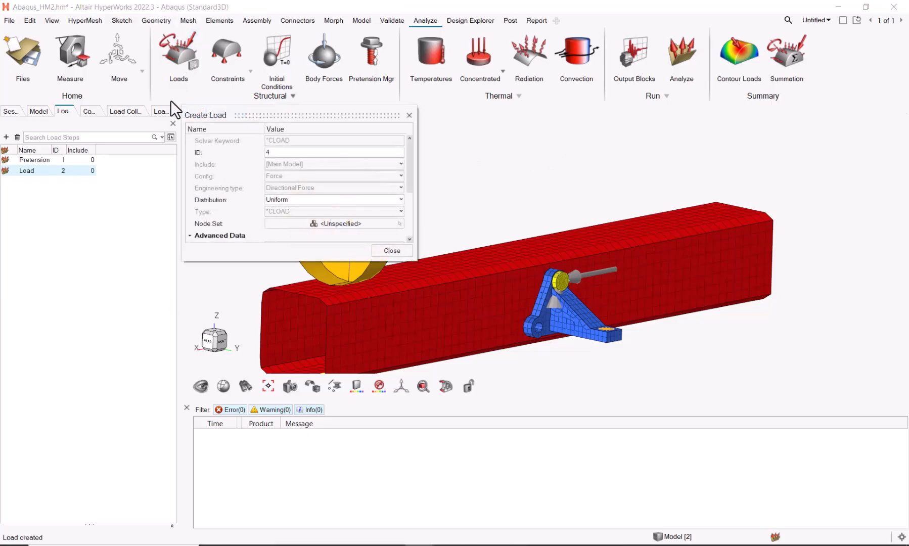
pyautogui.click(264, 222)
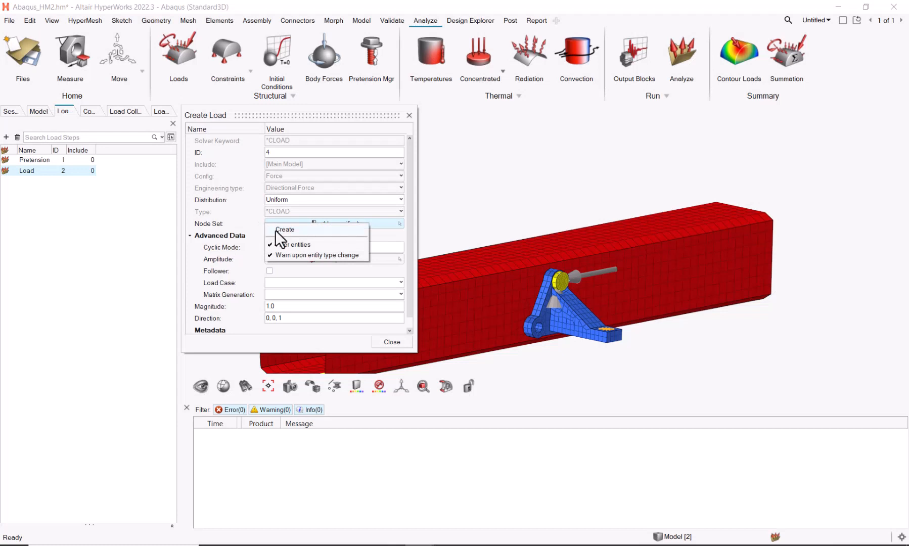
pyautogui.click(275, 230)
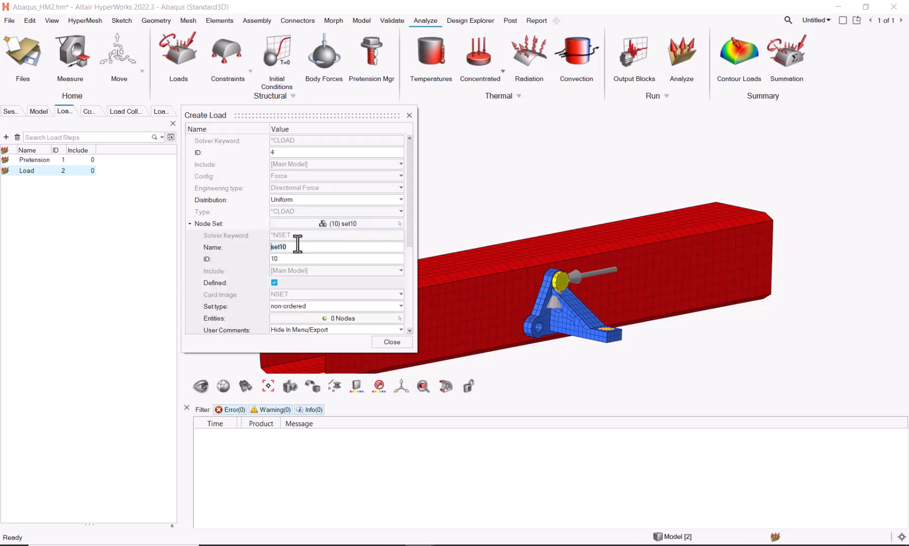
pyautogui.write('LOAD')
# Assign the centre node of the rigid spider at the bracket's free end to the LOAD node set.
pyautogui.click(328, 316)
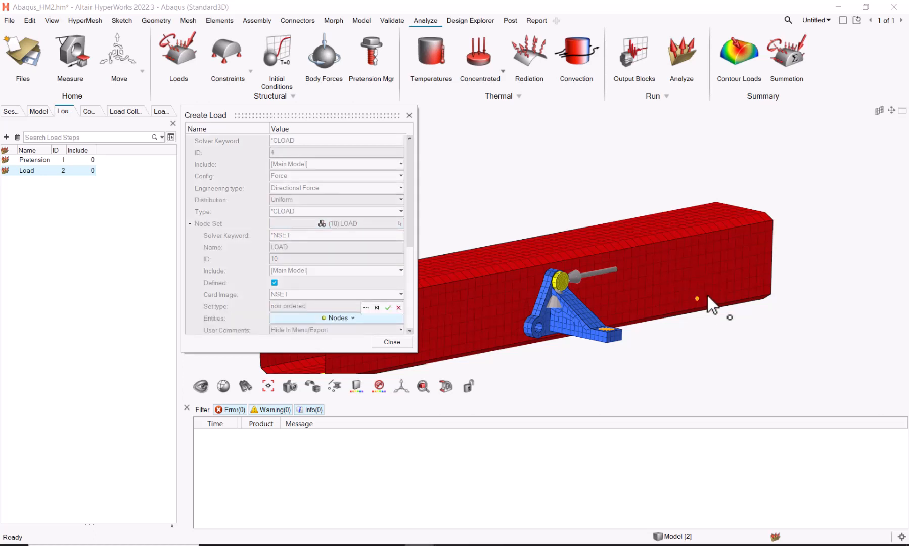
pyautogui.moveTo(801, 323); pyautogui.dragTo(793, 341, button='middle')
pyautogui.moveTo(505, 285); pyautogui.dragTo(522, 125, button='right')
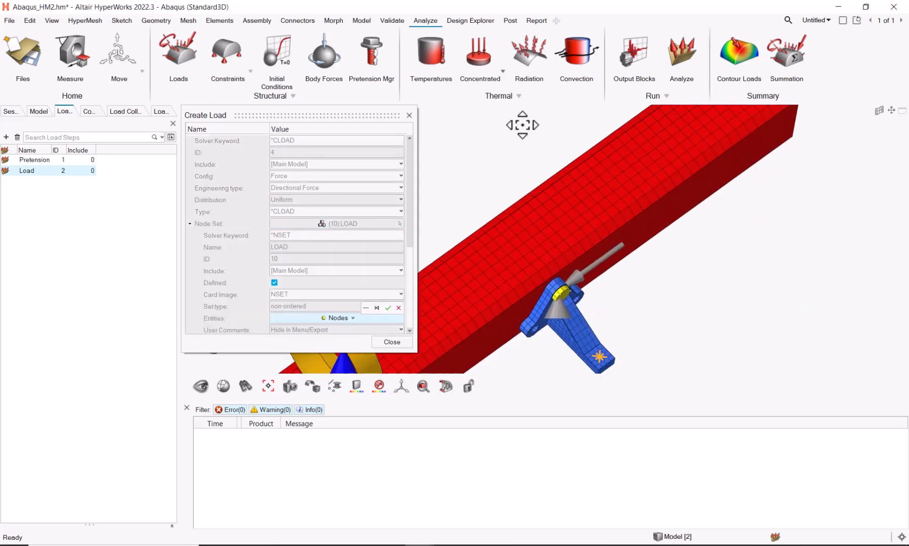
pyautogui.scroll(5, 593, 312)
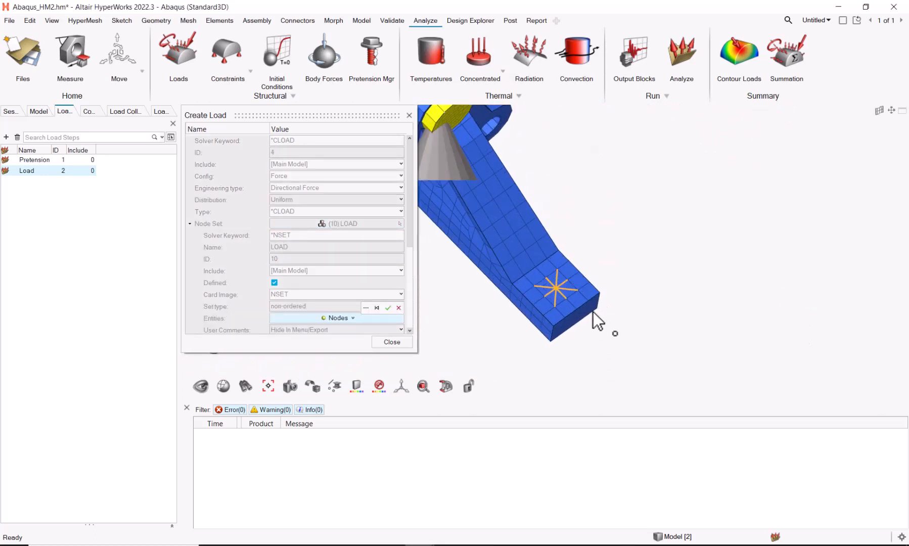
pyautogui.click(549, 284)
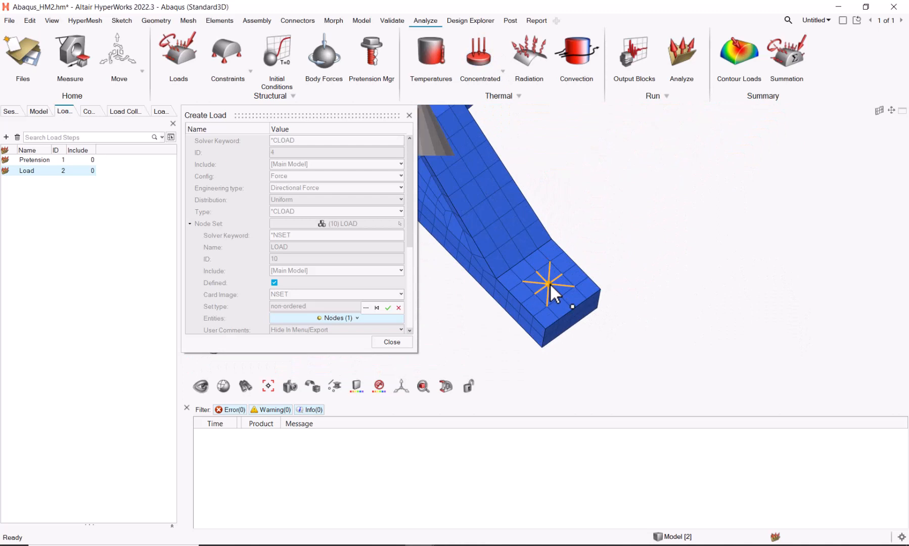
pyautogui.click(388, 308)
# Set the force magnitude to 5000 and its direction to 0, 0, -1, and finish the load.
pyautogui.moveTo(408, 229); pyautogui.dragTo(405, 320)
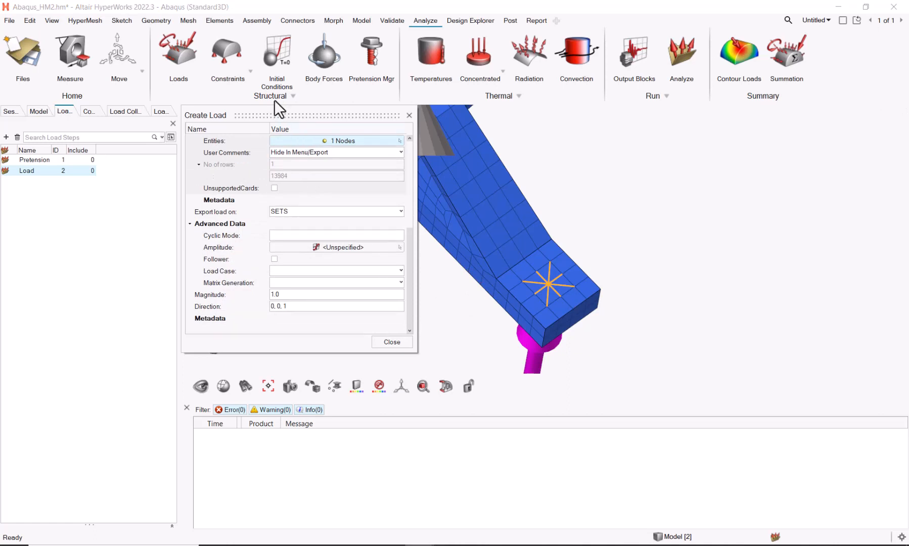
pyautogui.click(299, 292)
pyautogui.write('1')
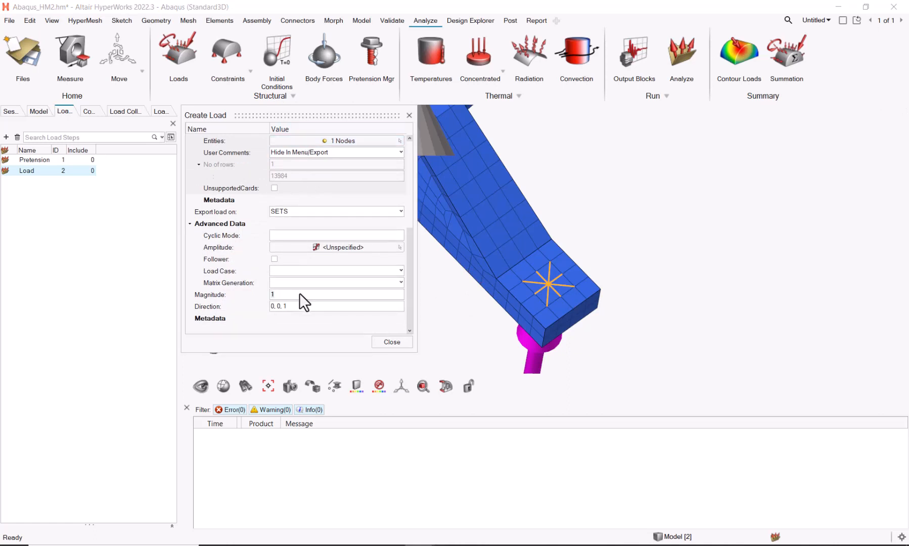
pyautogui.write('000')
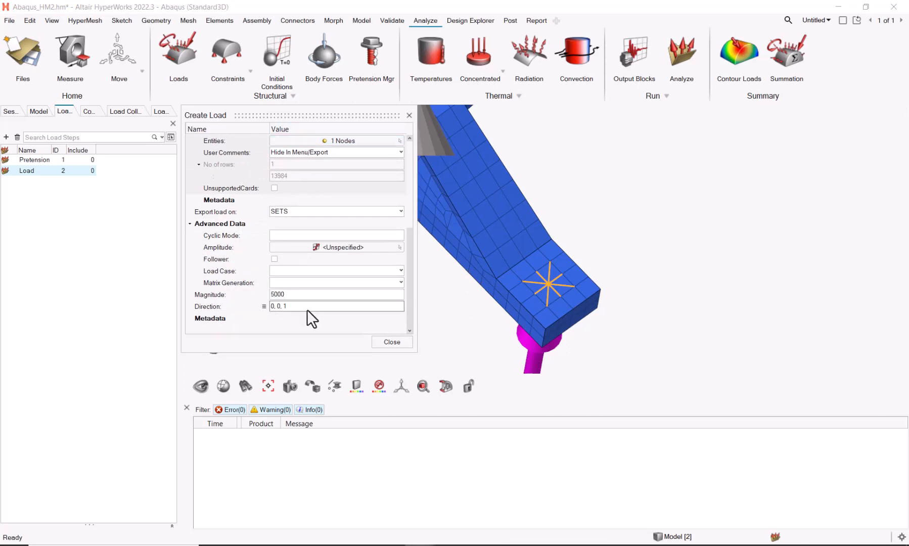
pyautogui.click(307, 307)
pyautogui.click(372, 305)
pyautogui.press('BackSpace')
pyautogui.write('-1')
pyautogui.press('Return')
pyautogui.click(392, 342)
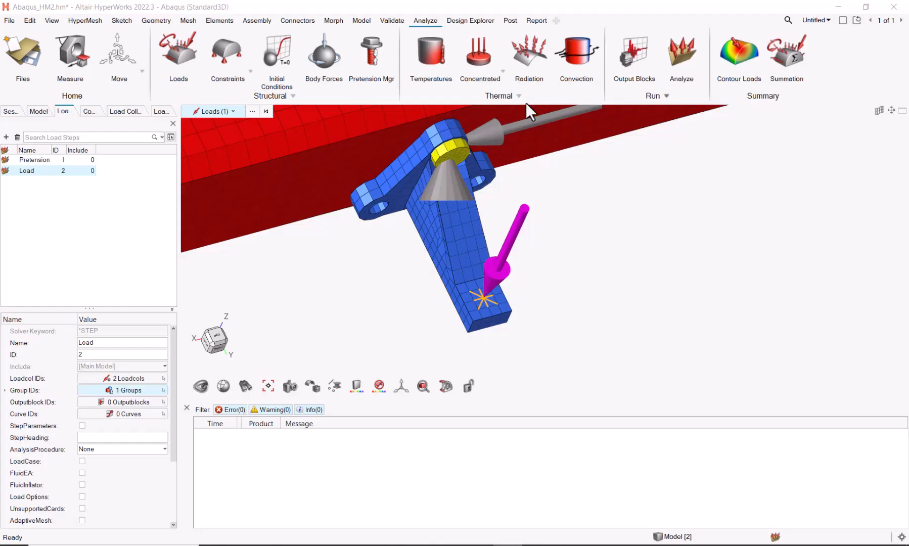
# Assign the controls1 group to the Load step.
pyautogui.click(112, 388)
pyautogui.click(130, 401)
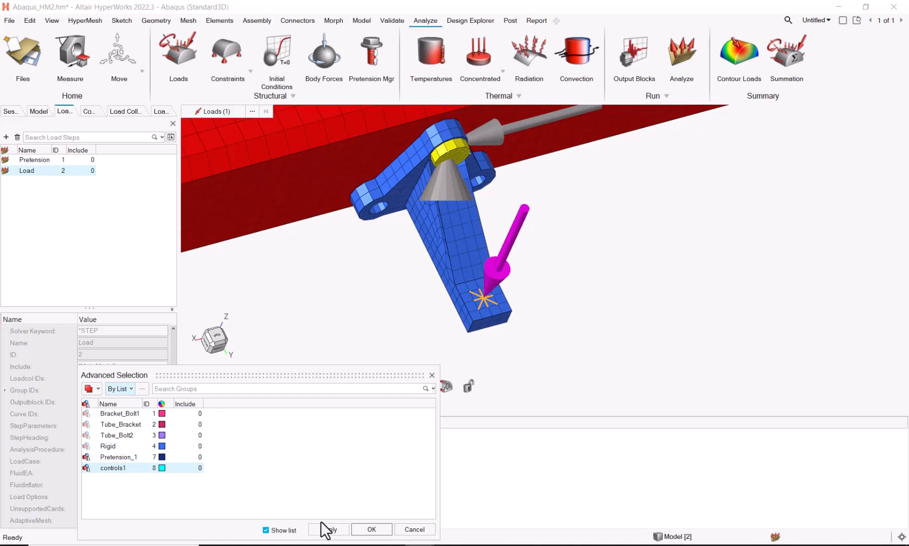
pyautogui.click(372, 529)
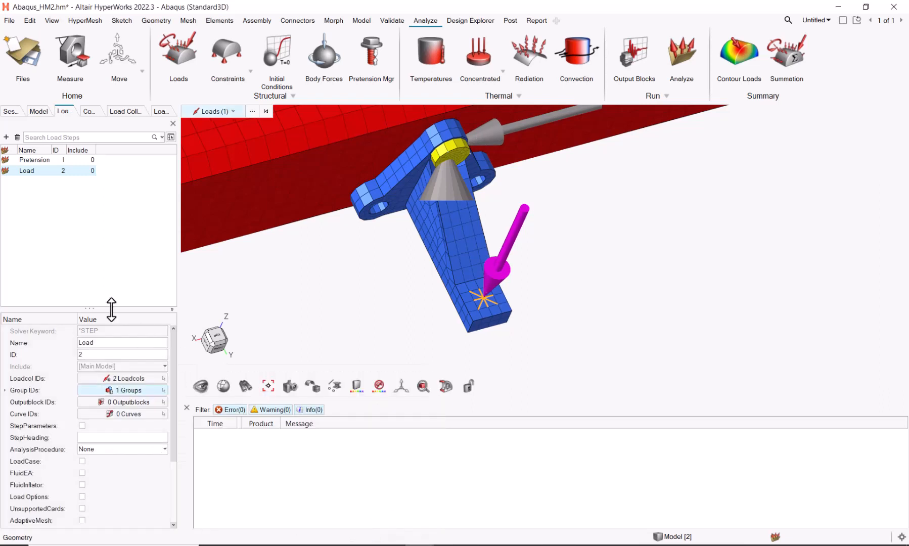
# Enable step parameters for the Load step, with an increment value of 500 and Nlgeom set to YES.
pyautogui.moveTo(108, 306); pyautogui.dragTo(108, 206)
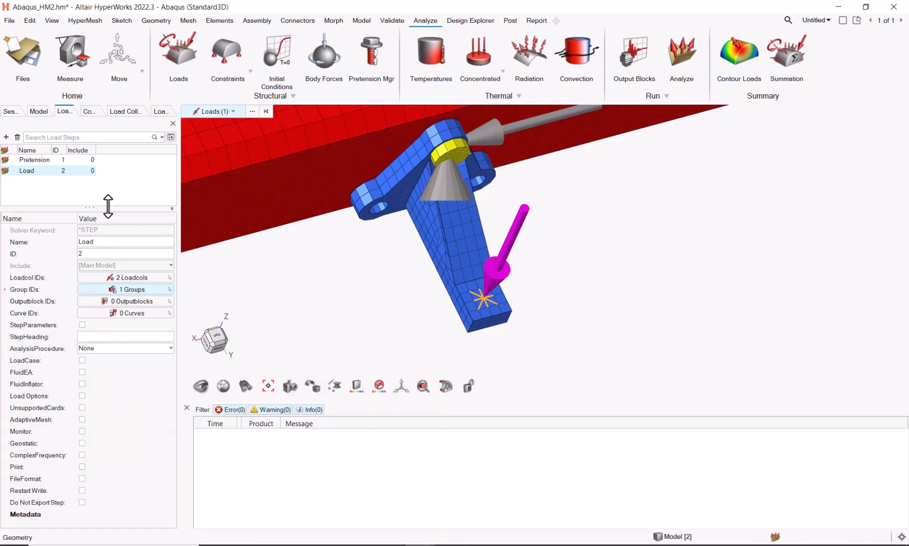
pyautogui.click(82, 324)
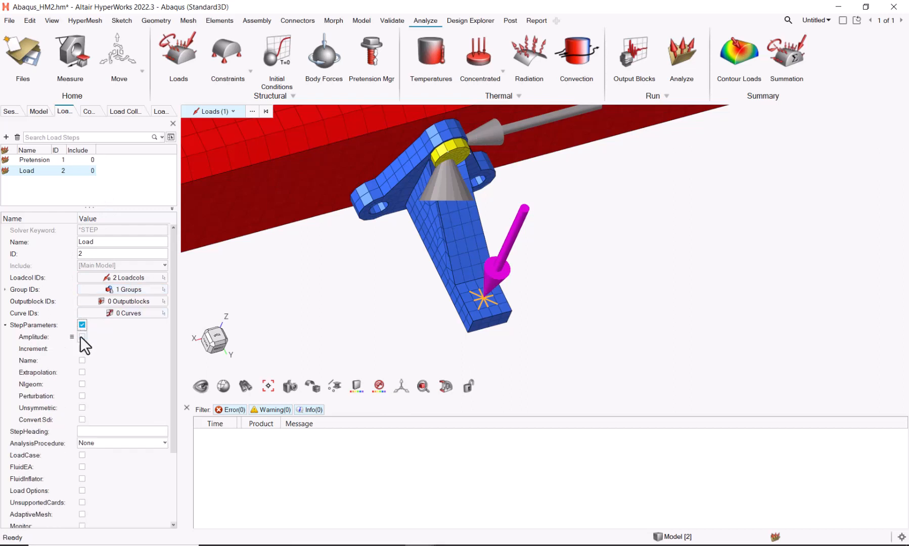
pyautogui.click(81, 348)
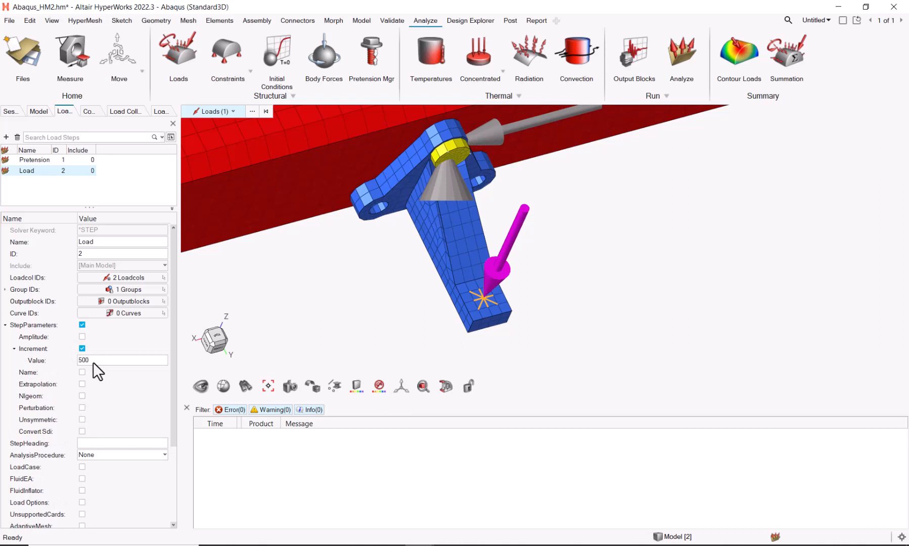
pyautogui.click(82, 396)
pyautogui.moveTo(175, 373); pyautogui.dragTo(174, 421)
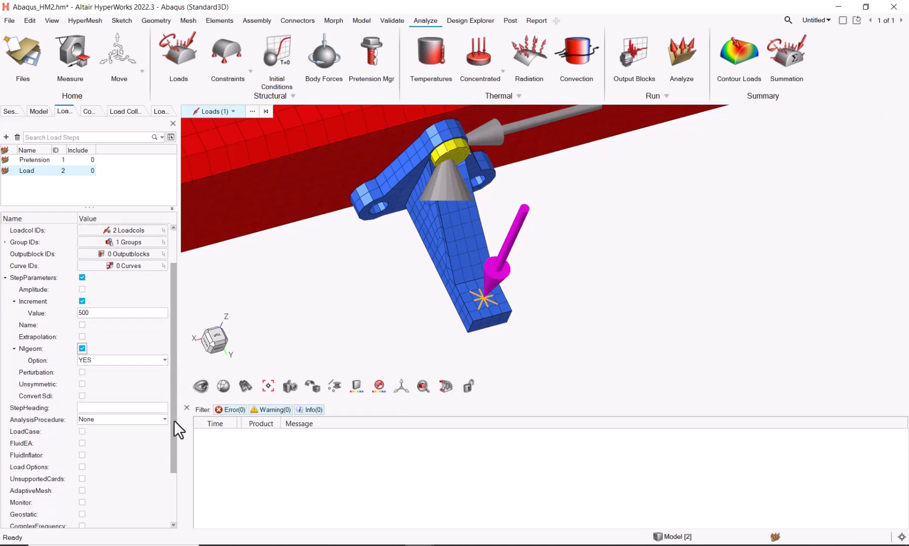
# Set the Load step's analysis procedure to Static and enable its data line.
pyautogui.scroll(-2, 173, 417)
pyautogui.click(164, 359)
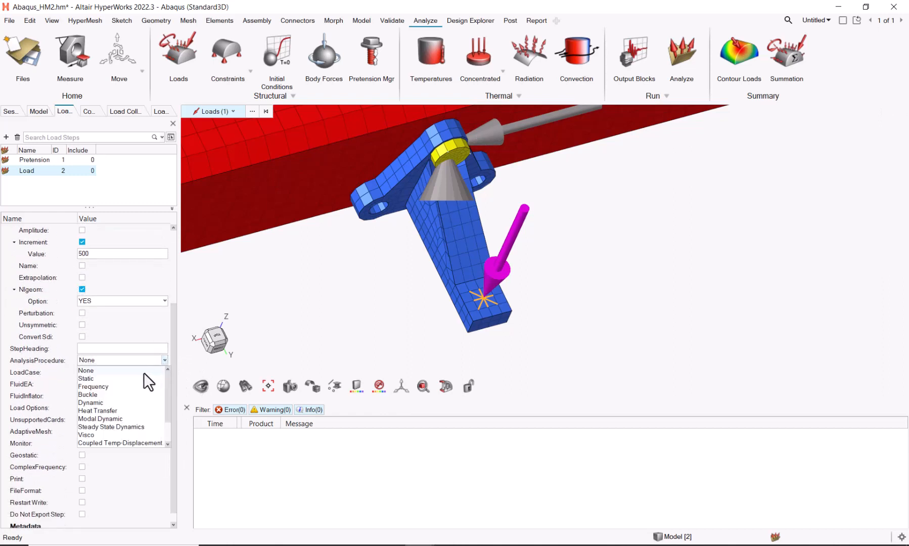
pyautogui.click(143, 377)
pyautogui.moveTo(172, 369); pyautogui.dragTo(172, 404)
pyautogui.click(82, 384)
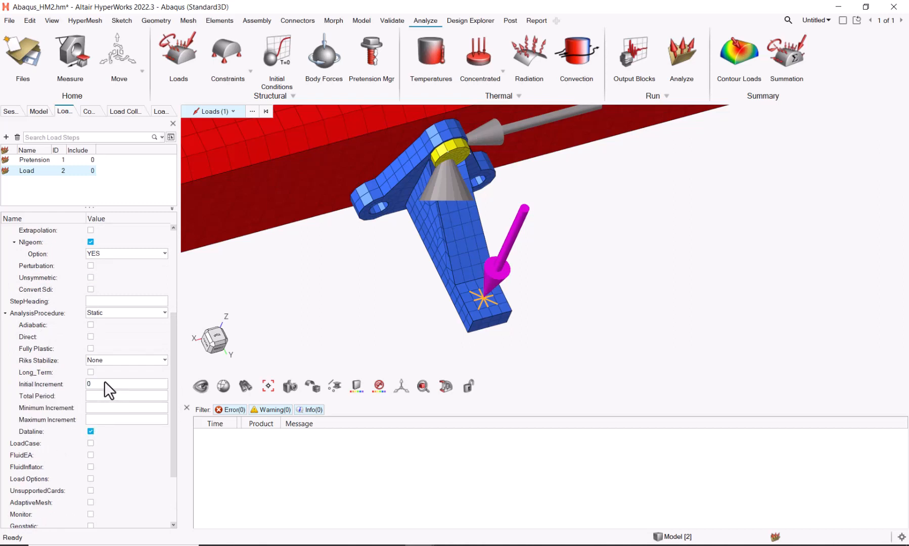
# Set the static procedure's initial increment to 0.01, total period to 1.0 and maximum increment to 0.2.
pyautogui.click(105, 383)
pyautogui.click(99, 395)
pyautogui.write('1')
pyautogui.press('Return')
pyautogui.click(104, 419)
pyautogui.write('0.2')
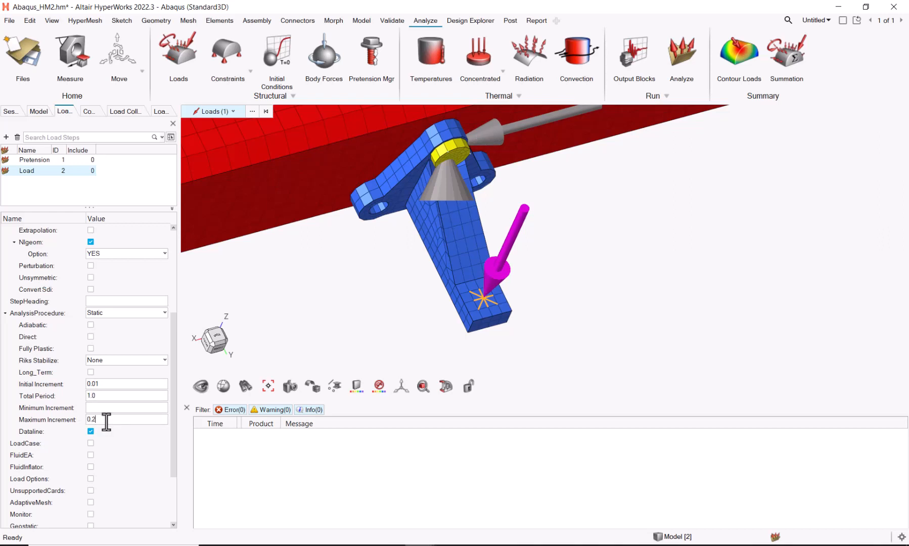
pyautogui.moveTo(173, 418); pyautogui.dragTo(172, 309)
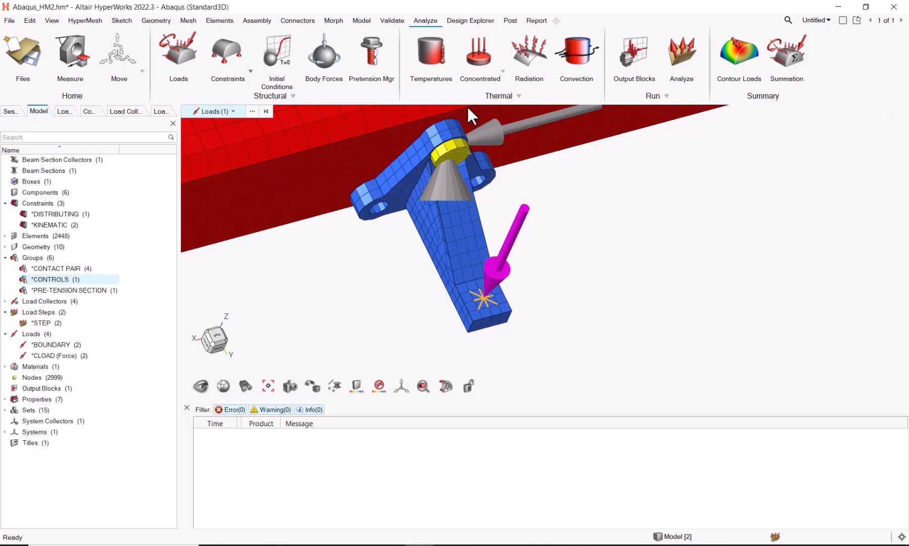
# Create a load collector named SPC_Tube_End with the INITIAL_CONDITION card image.
pyautogui.rightClick(65, 483)
pyautogui.moveTo(110, 372)
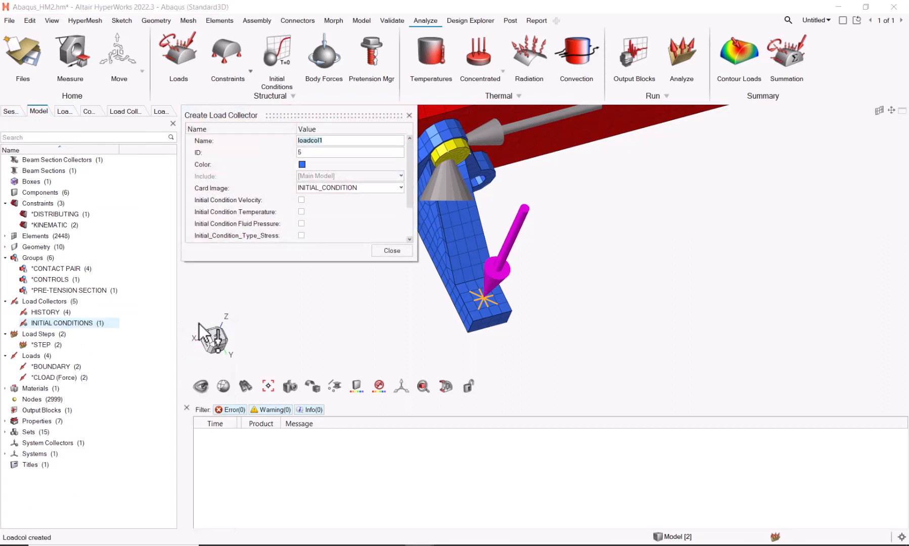
pyautogui.write('SPC_')
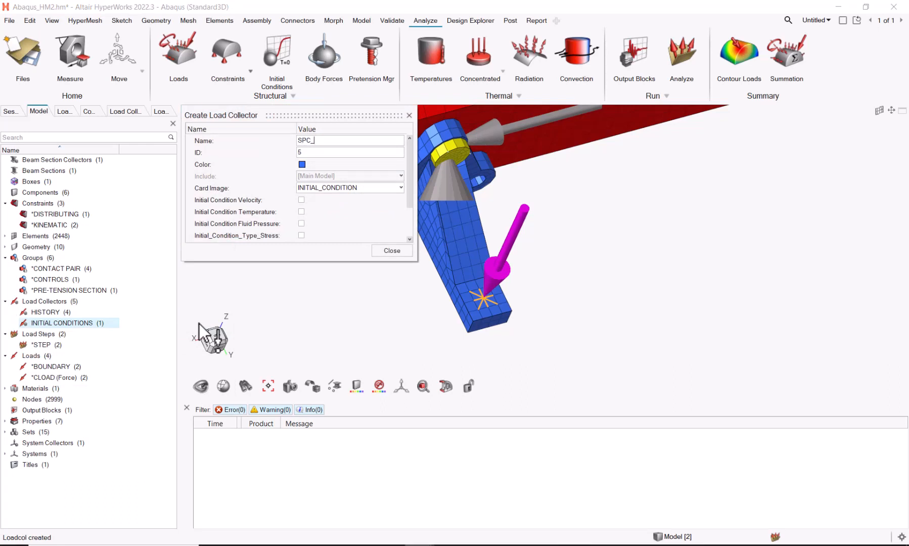
pyautogui.write('Tube_')
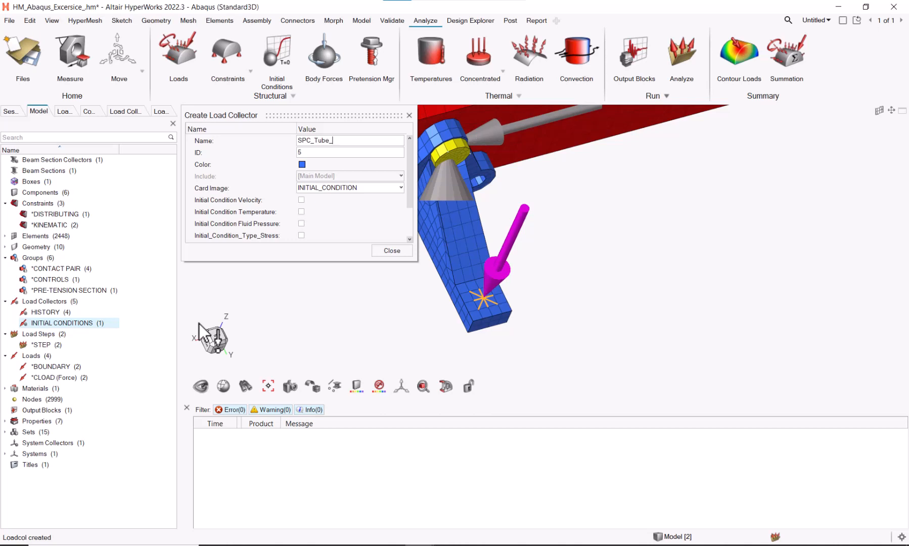
pyautogui.write('End')
pyautogui.click(385, 249)
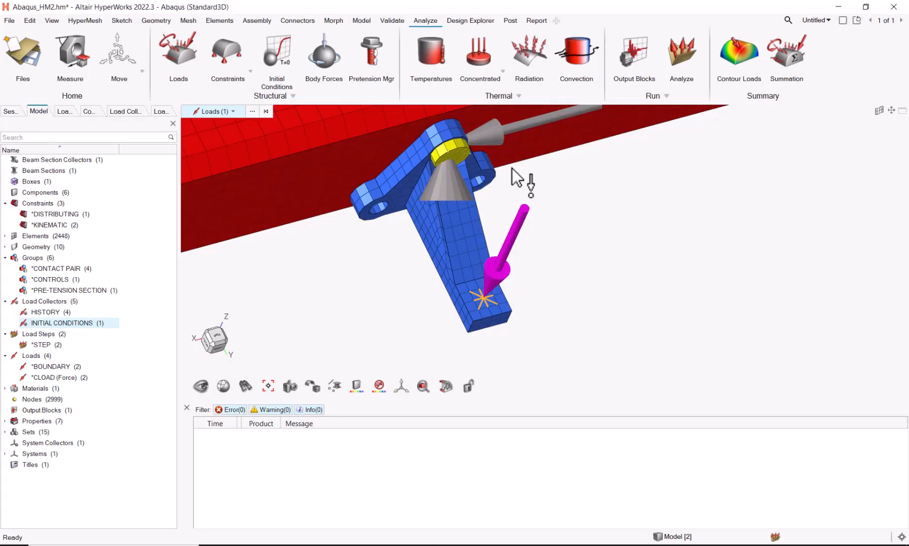
# Create a boundary constraint and give it a new node set named Tube_End.
pyautogui.click(636, 238)
pyautogui.scroll(-4, 635, 238)
pyautogui.scroll(-2, 803, 209)
pyautogui.moveTo(797, 223); pyautogui.dragTo(609, 261, button='middle')
pyautogui.scroll(2, 399, 230)
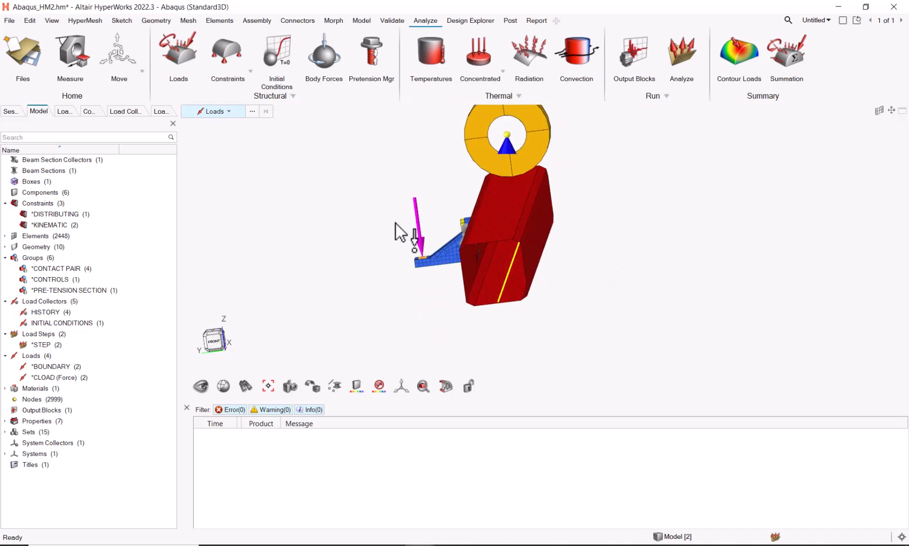
pyautogui.click(226, 52)
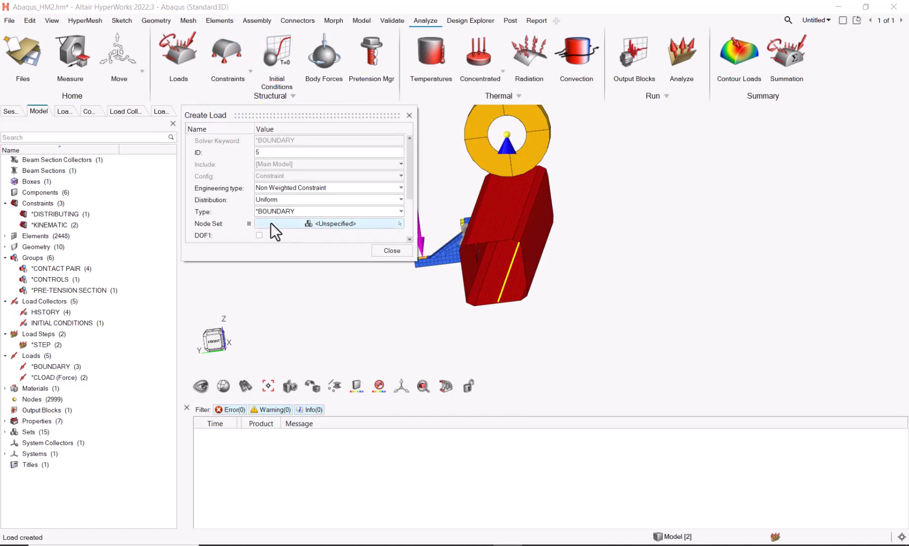
pyautogui.rightClick(252, 223)
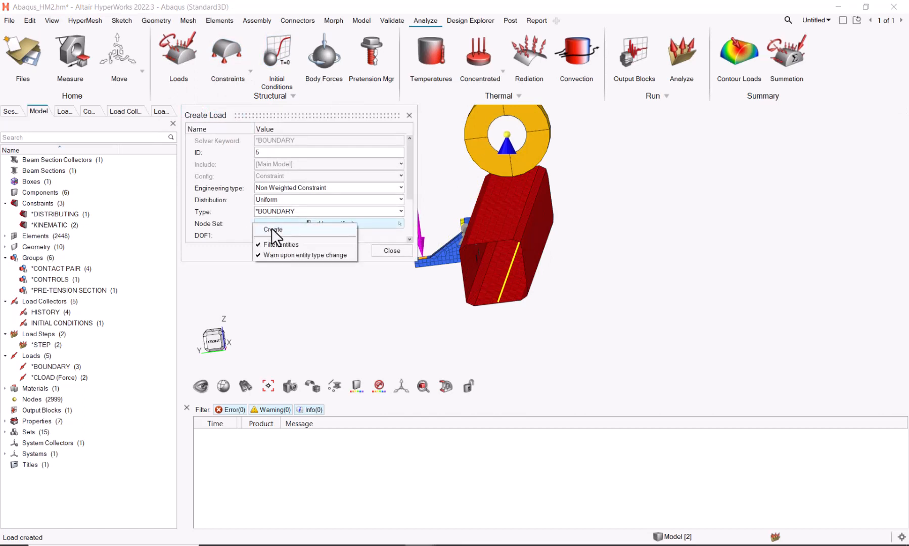
pyautogui.click(271, 228)
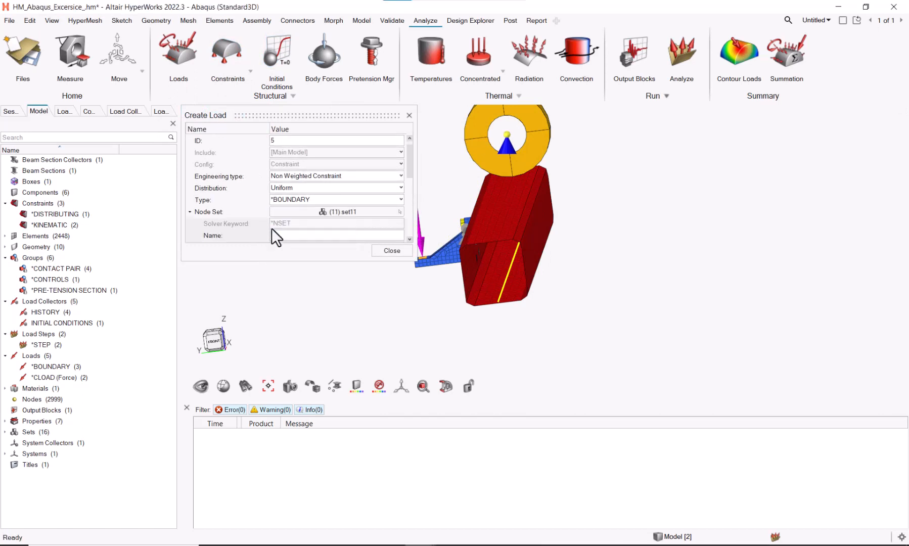
pyautogui.write('Tube_End')
# Fill the Tube_End set with all nodes around the tube's open end edge, using path selection.
pyautogui.moveTo(409, 163); pyautogui.dragTo(408, 200)
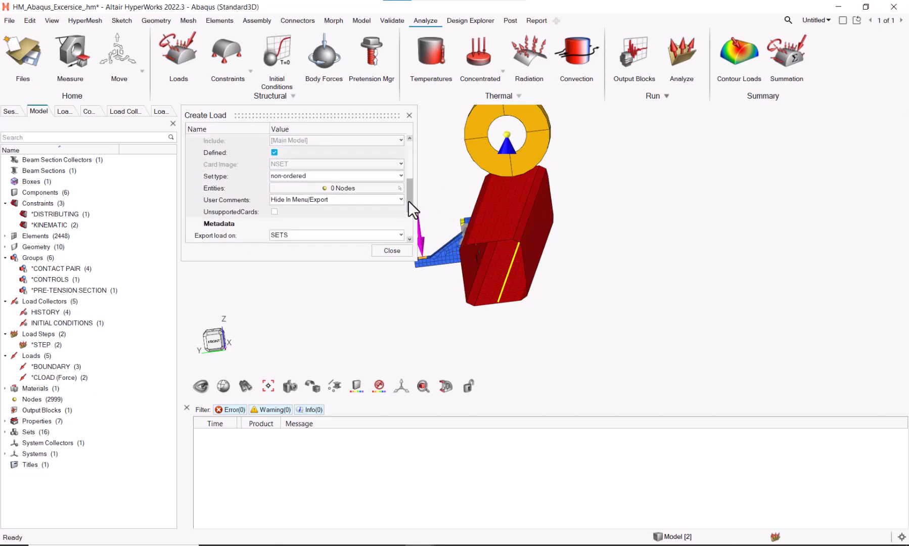
pyautogui.click(342, 175)
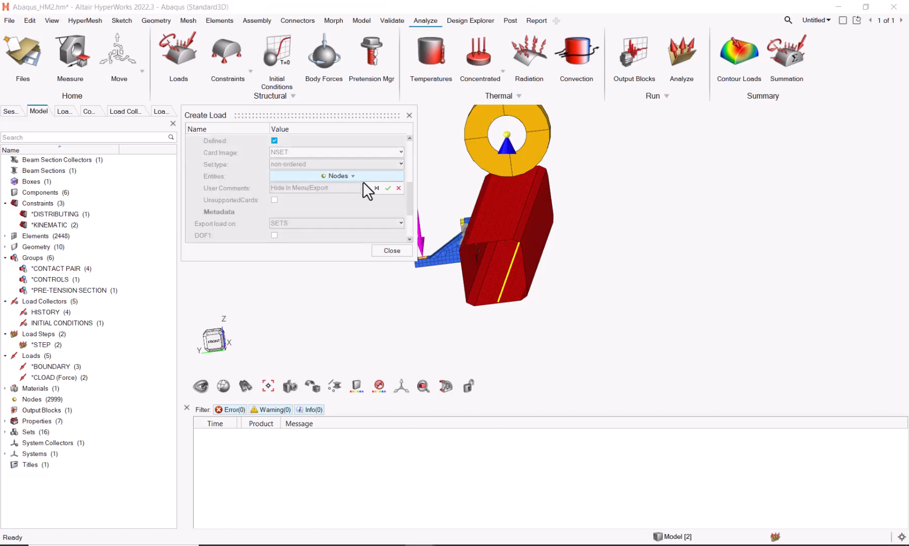
pyautogui.click(365, 188)
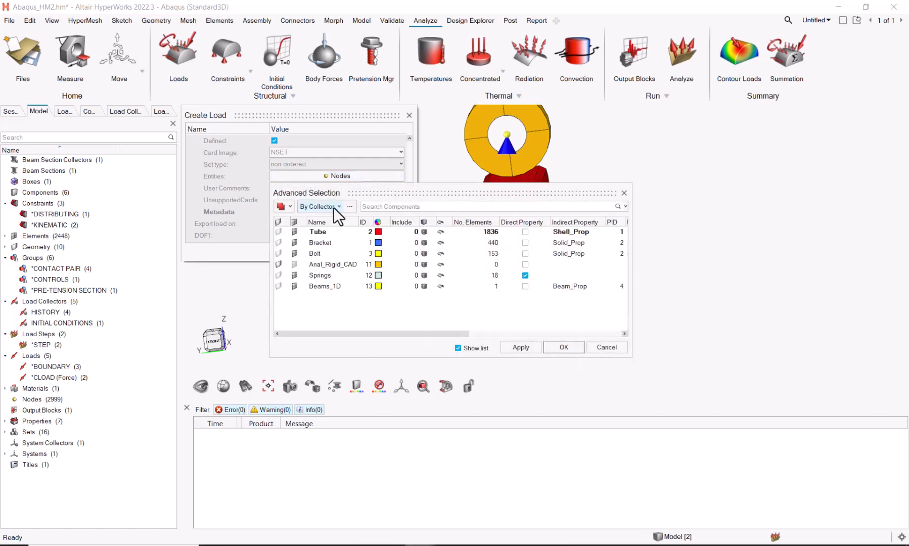
pyautogui.click(334, 208)
pyautogui.click(381, 242)
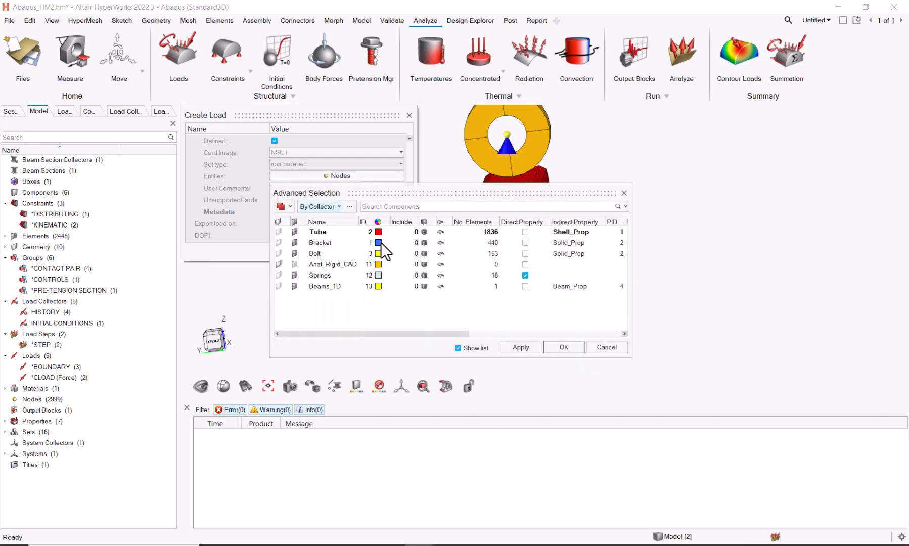
pyautogui.moveTo(472, 193); pyautogui.dragTo(347, 149)
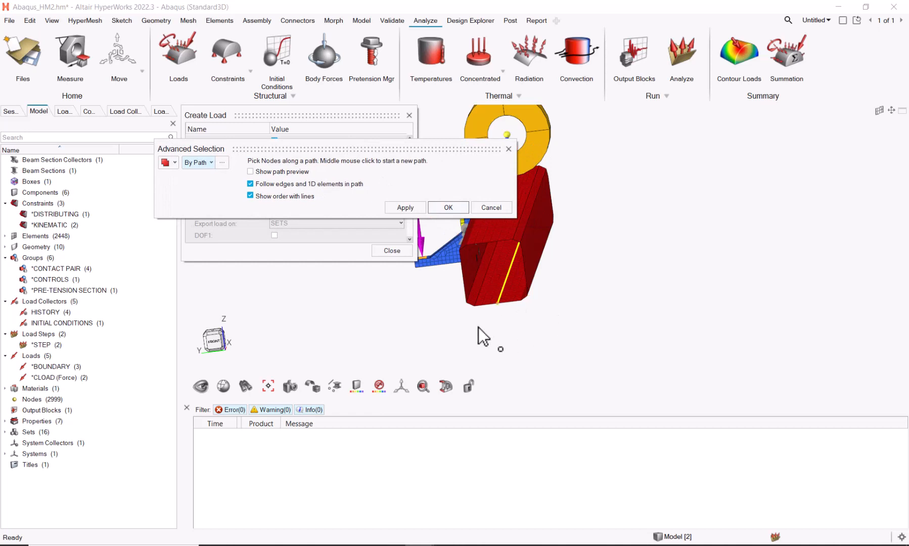
pyautogui.scroll(3, 480, 325)
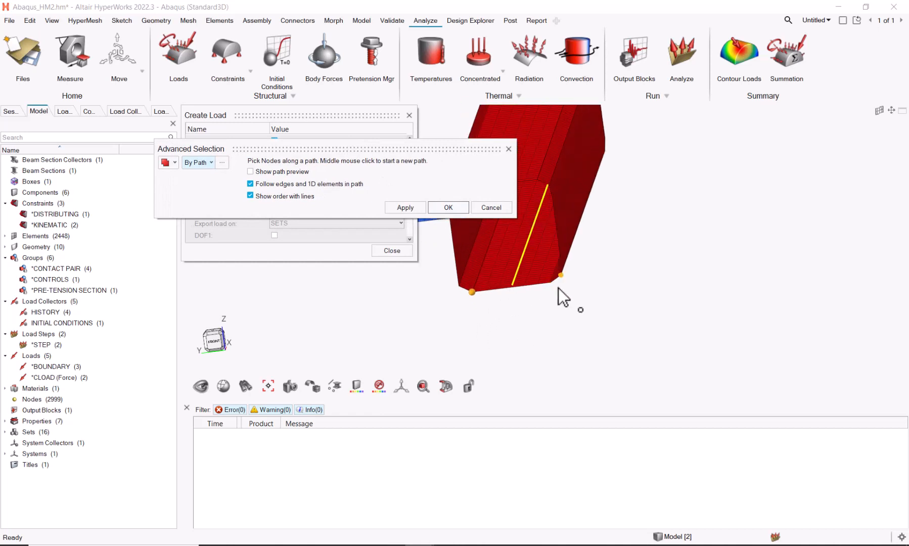
pyautogui.click(556, 288)
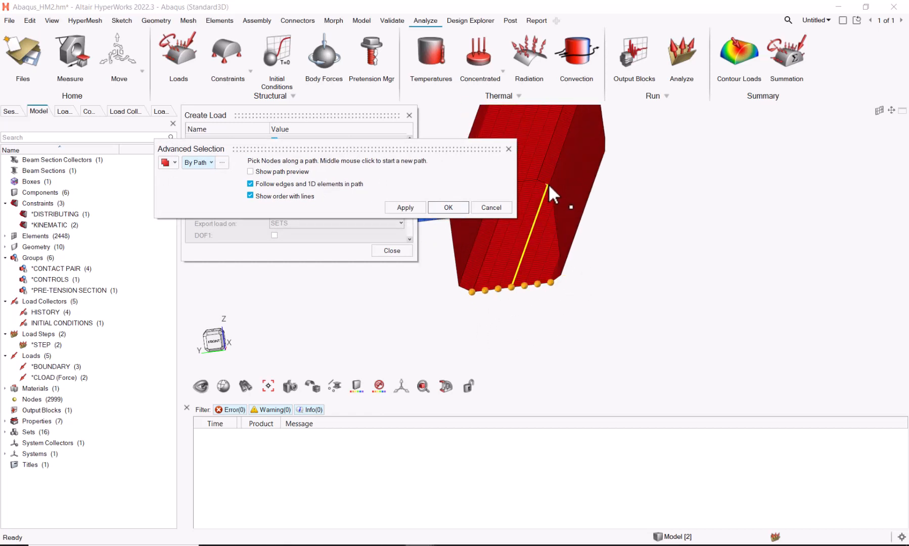
pyautogui.click(548, 183)
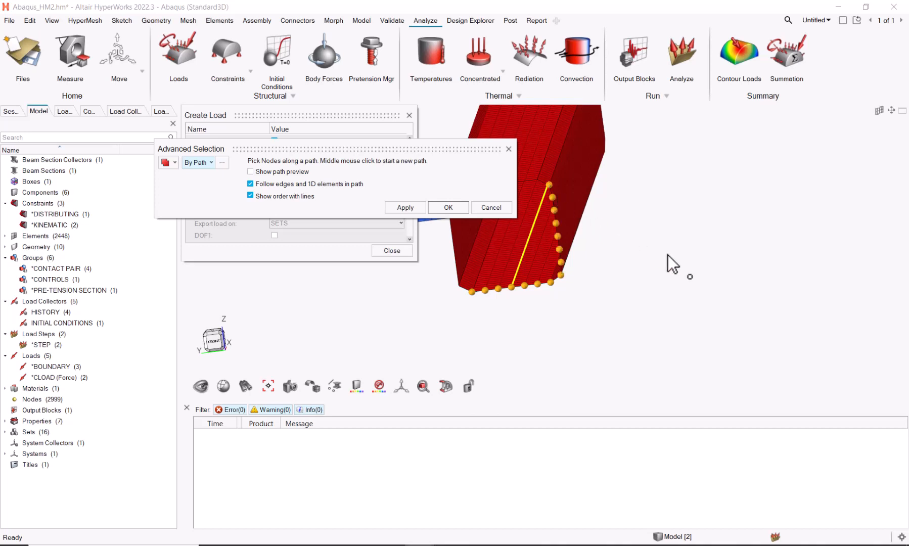
pyautogui.keyDown('ctrl'); pyautogui.moveTo(667, 255); pyautogui.dragTo(757, 312, button='right'); pyautogui.keyUp('ctrl')
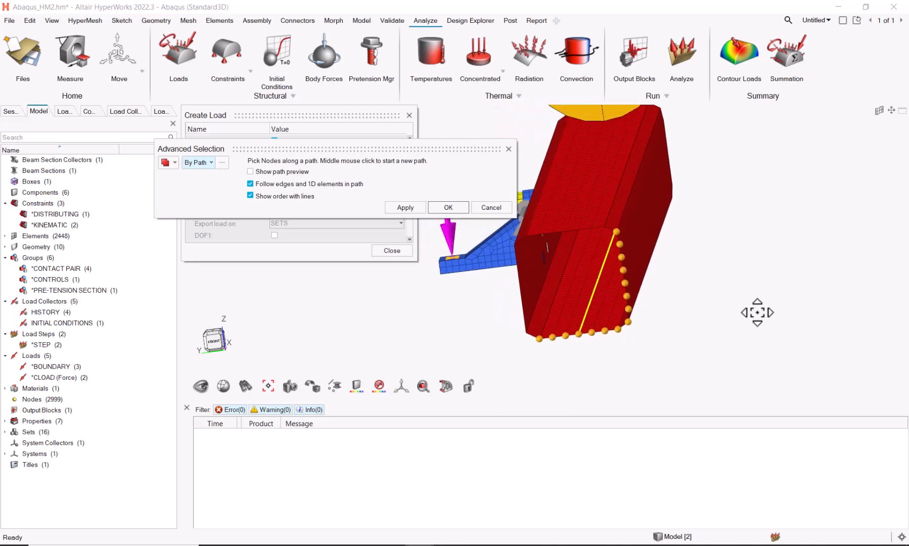
pyautogui.click(526, 235)
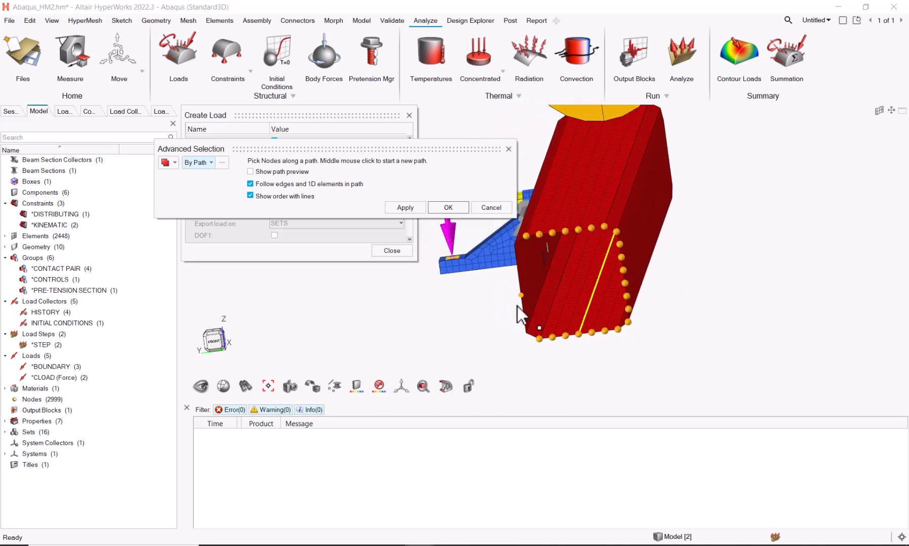
pyautogui.click(526, 333)
pyautogui.click(453, 206)
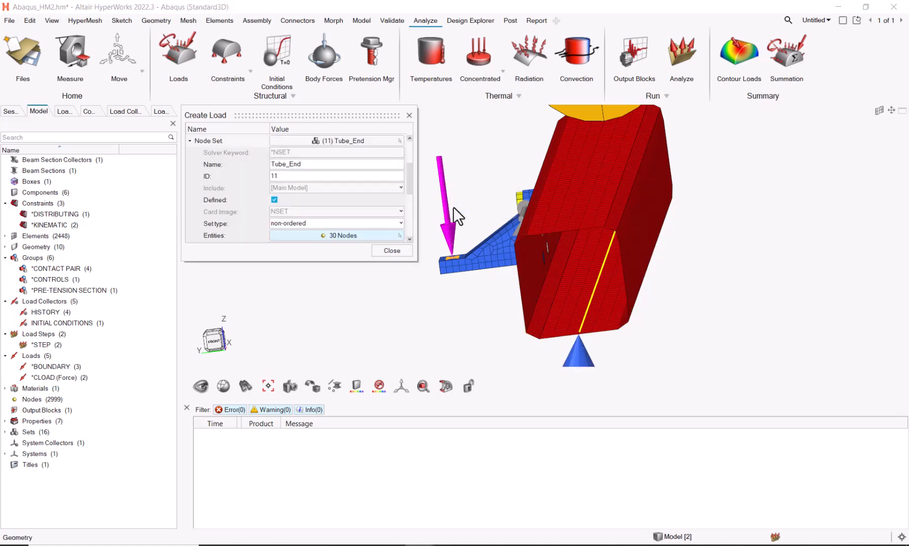
# Constrain DOF1 through DOF6 on the Tube_End set and finish the constraint.
pyautogui.moveTo(349, 259); pyautogui.dragTo(362, 401)
pyautogui.scroll(-1, 354, 326)
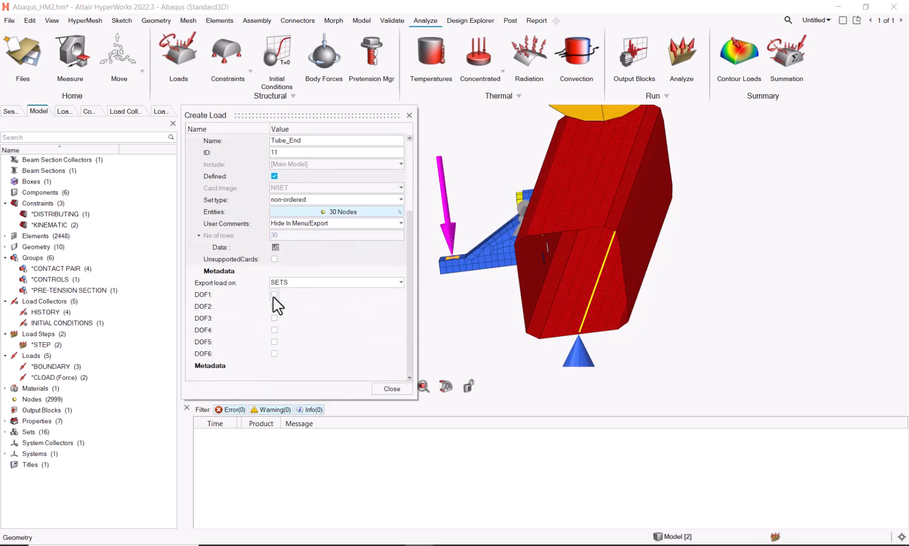
pyautogui.click(273, 296)
pyautogui.click(274, 305)
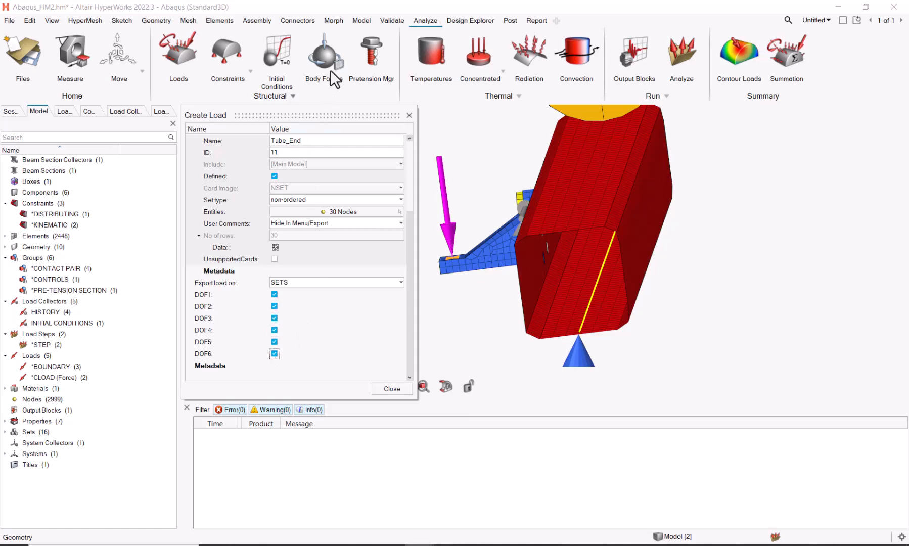
pyautogui.click(395, 388)
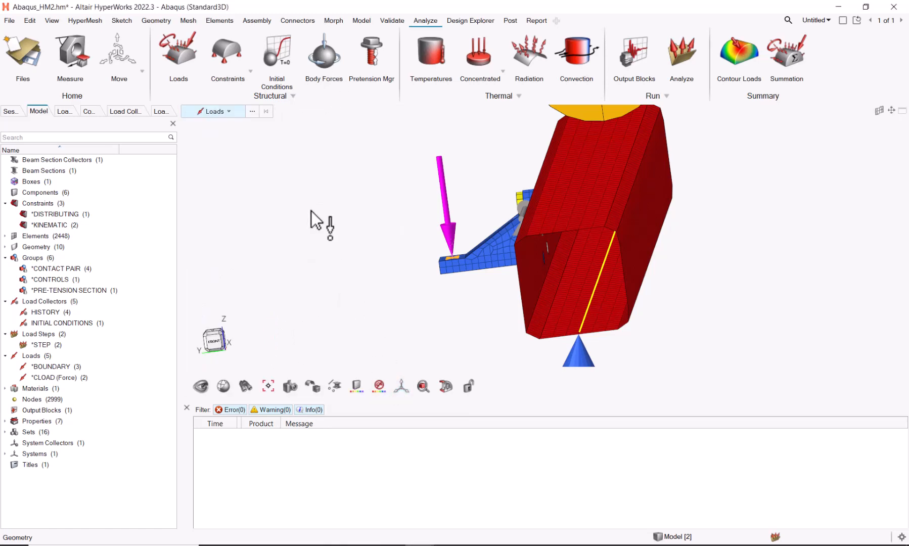
pyautogui.moveTo(315, 248); pyautogui.dragTo(413, 261, button='middle')
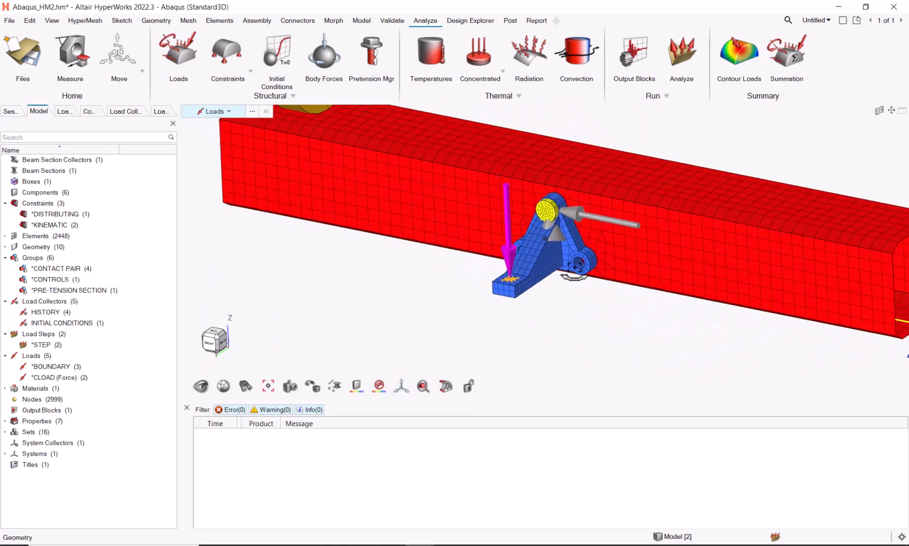
pyautogui.scroll(-2, 412, 260)
pyautogui.scroll(-2, 412, 258)
pyautogui.moveTo(321, 283); pyautogui.dragTo(314, 304, button='right')
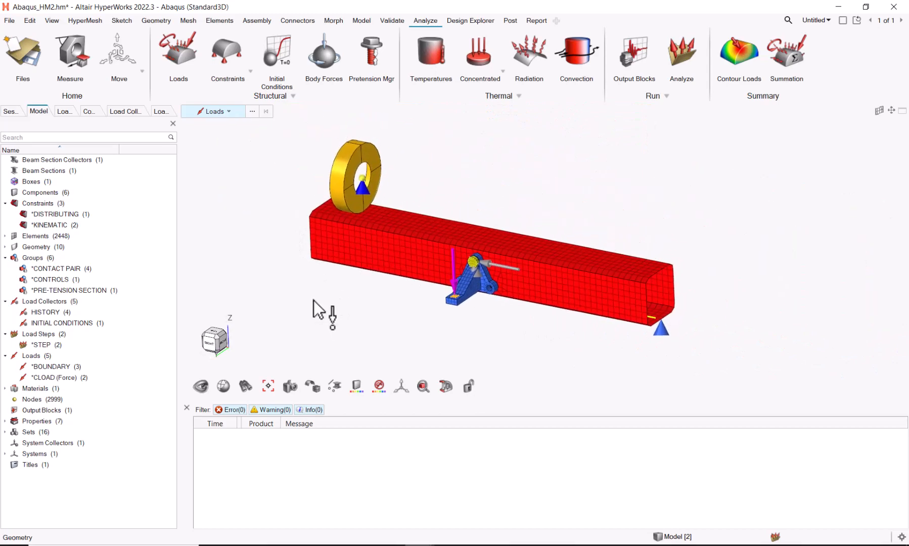